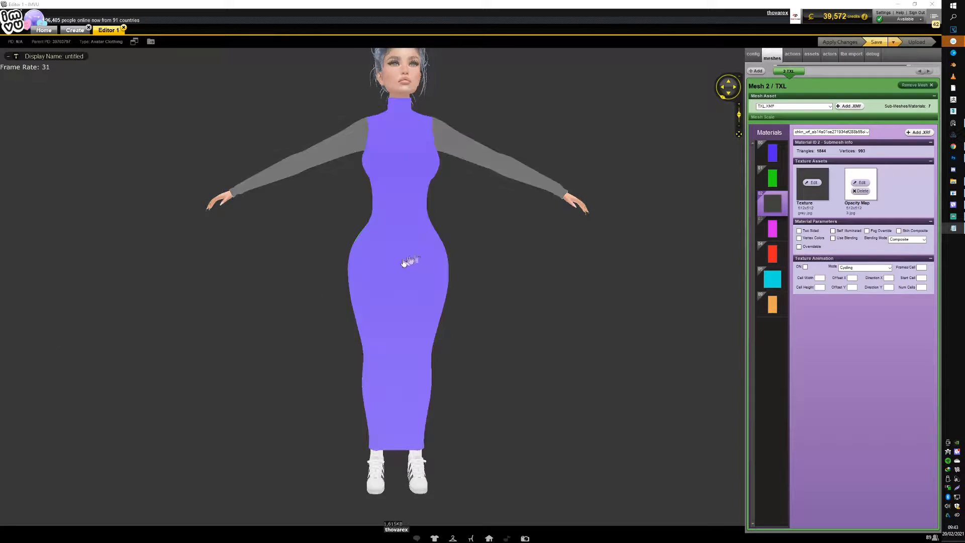
Examine the long-sleeved dress mesh on the avatar from several angles, both close up and at full length
scroll(445, 256, "up", 5)
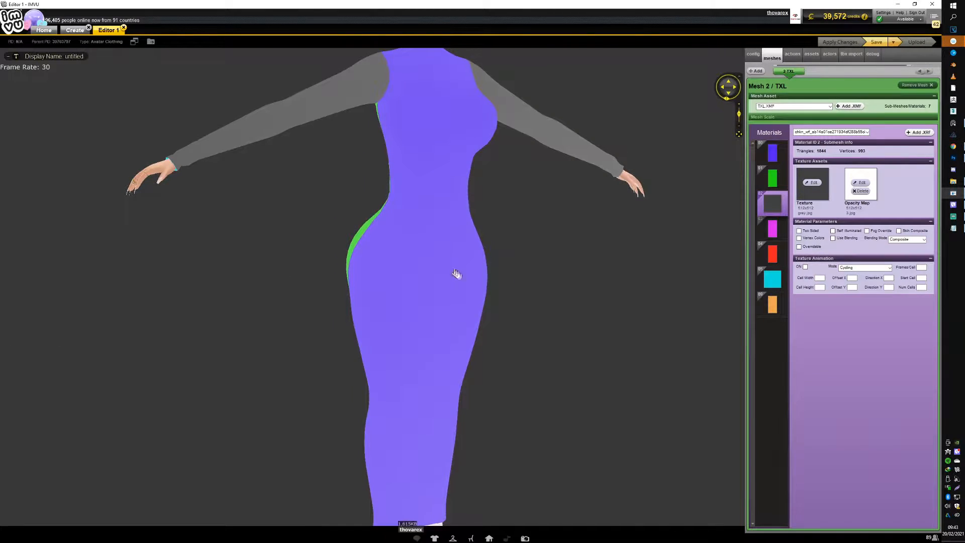
left_click_drag(470, 295, 261, 319)
scroll(261, 318, "down", 7)
scroll(409, 303, "up", 6)
mouse_move(472, 319)
left_mouse_down()
mouse_move(409, 303)
mouse_move(371, 326)
mouse_move(278, 317)
mouse_move(360, 330)
mouse_move(530, 312)
mouse_move(409, 312)
mouse_move(484, 306)
left_mouse_up()
scroll(418, 297, "down", 2)
scroll(278, 318, "down", 6)
scroll(403, 325, "up", 4)
scroll(409, 313, "down", 5)
scroll(435, 306, "up", 3)
scroll(545, 286, "up", 5)
left_click_drag(544, 286, 417, 308)
scroll(377, 302, "down", 5)
scroll(466, 306, "up", 3)
scroll(466, 306, "down", 5)
scroll(418, 312, "up", 5)
scroll(302, 306, "down", 3)
scroll(307, 306, "down", 4)
scroll(416, 310, "up", 6)
scroll(422, 312, "down", 4)
scroll(404, 310, "up", 2)
scroll(409, 304, "up", 3)
scroll(357, 189, "up", 2)
scroll(397, 292, "down", 2)
scroll(415, 304, "up", 1)
scroll(412, 303, "down", 2)
scroll(419, 310, "up", 1)
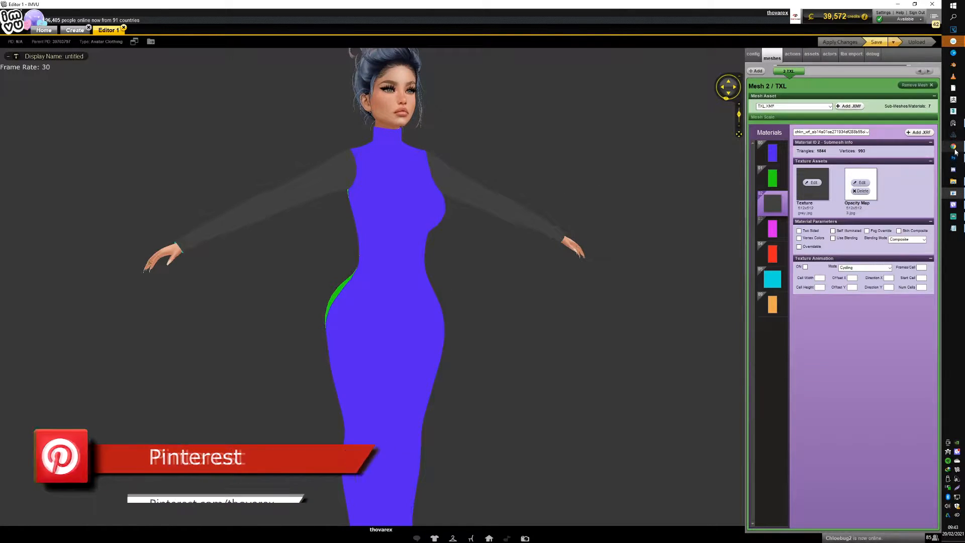
Switch to the browser and open the maps folder linked on the "-tx- v1 TXL" product page
key("alt+Tab")
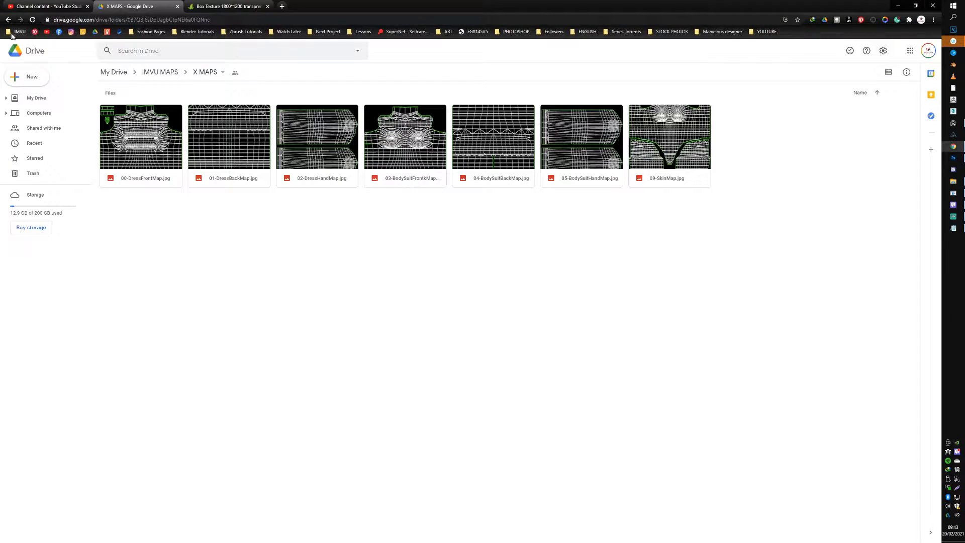
left_click(8, 20)
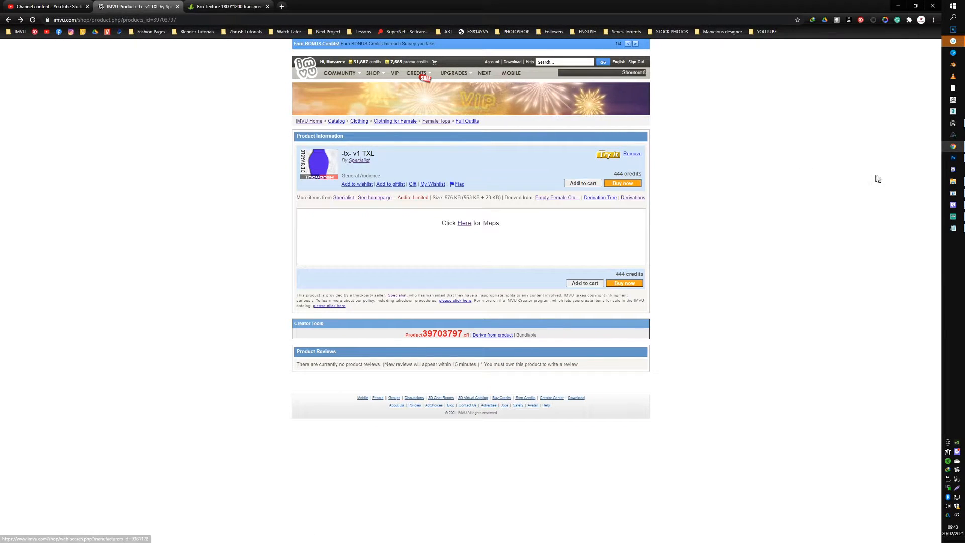
left_click(957, 195)
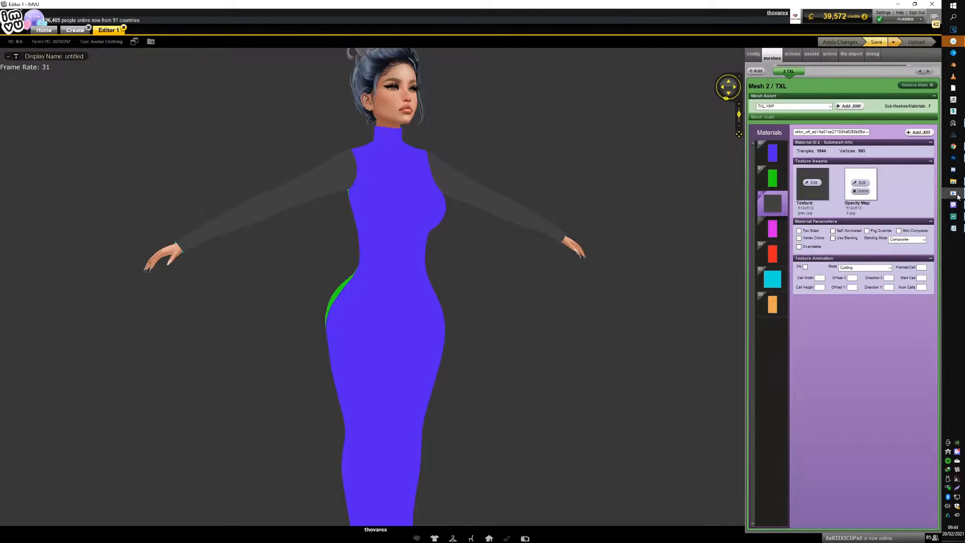
left_click(958, 197)
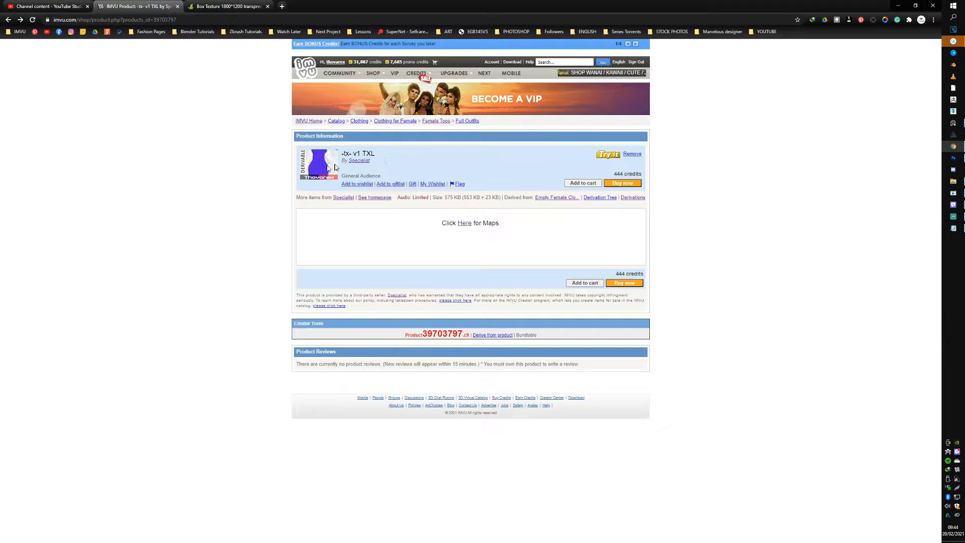
left_click(458, 224)
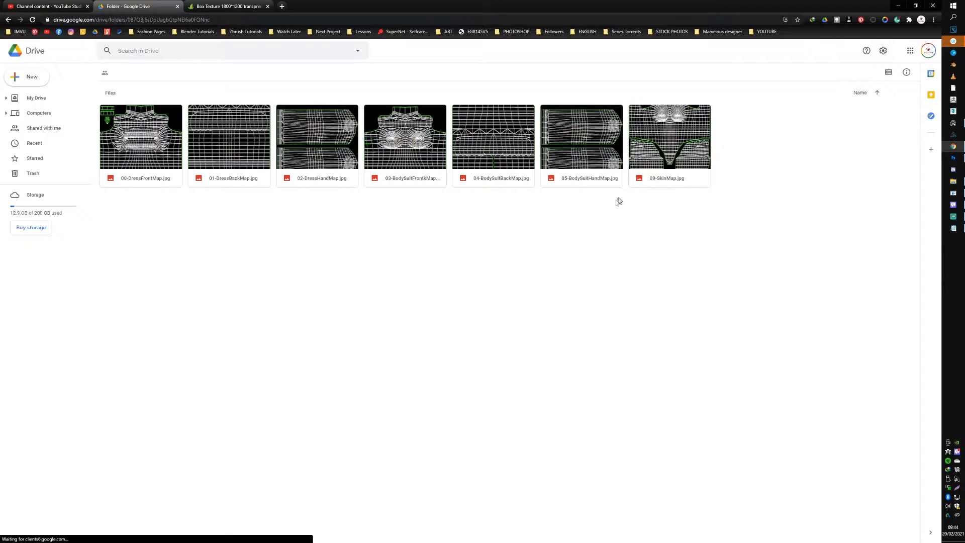
left_click_drag(197, 120, 611, 224)
left_click_drag(680, 243, 142, 146)
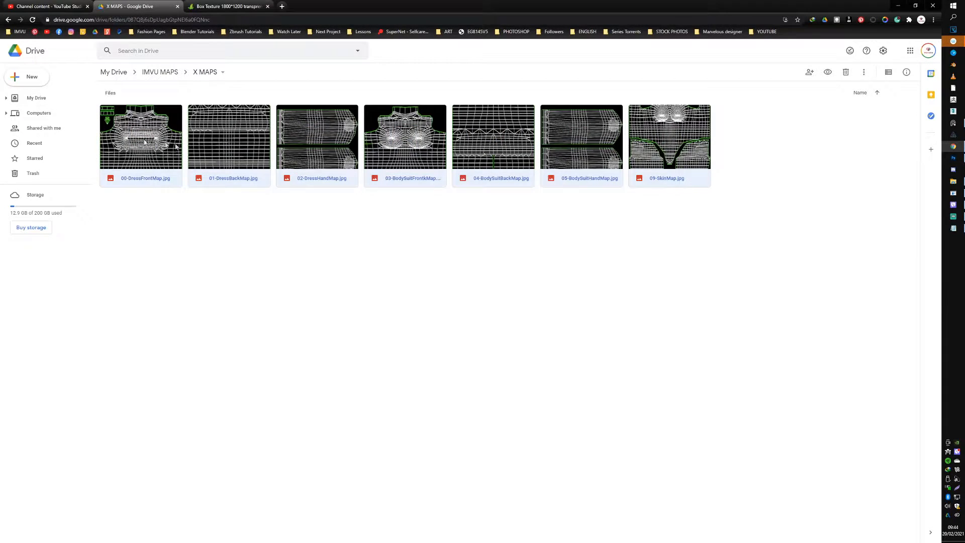
right_click(360, 170)
left_click(673, 213)
left_click_drag(700, 223, 143, 122)
right_click(144, 125)
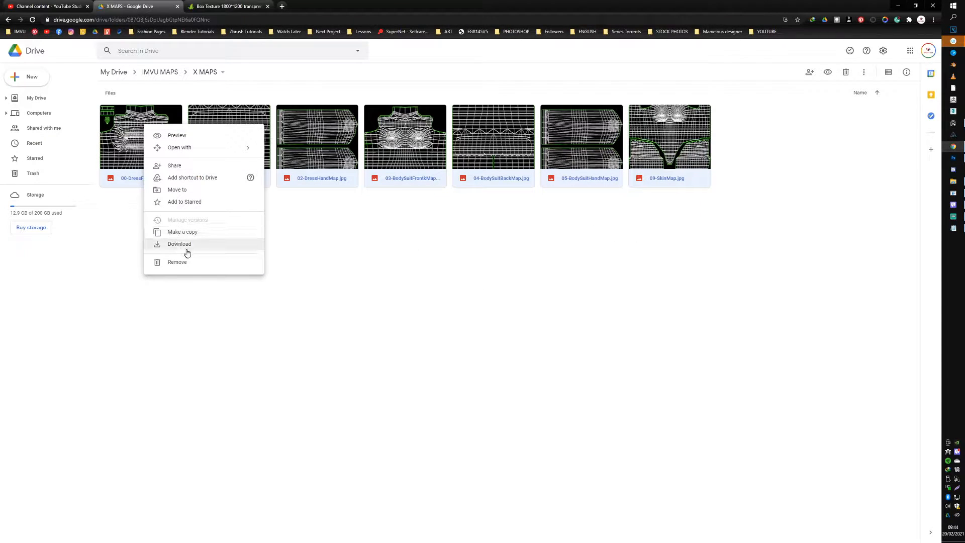
left_click(569, 279)
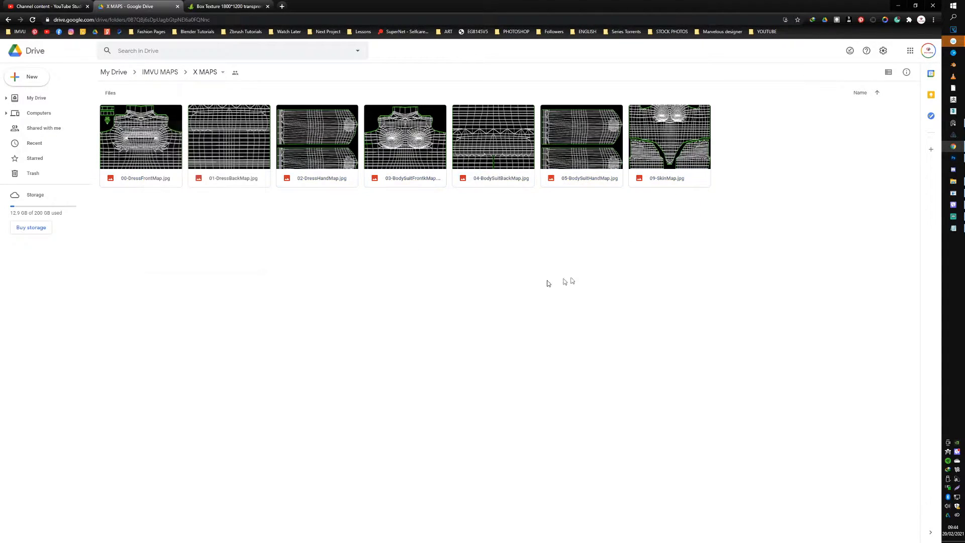
Switch to File Explorer, open the extracted maps folder in TUTORIAL, and preview the dress front, back and hand maps
left_click(952, 185)
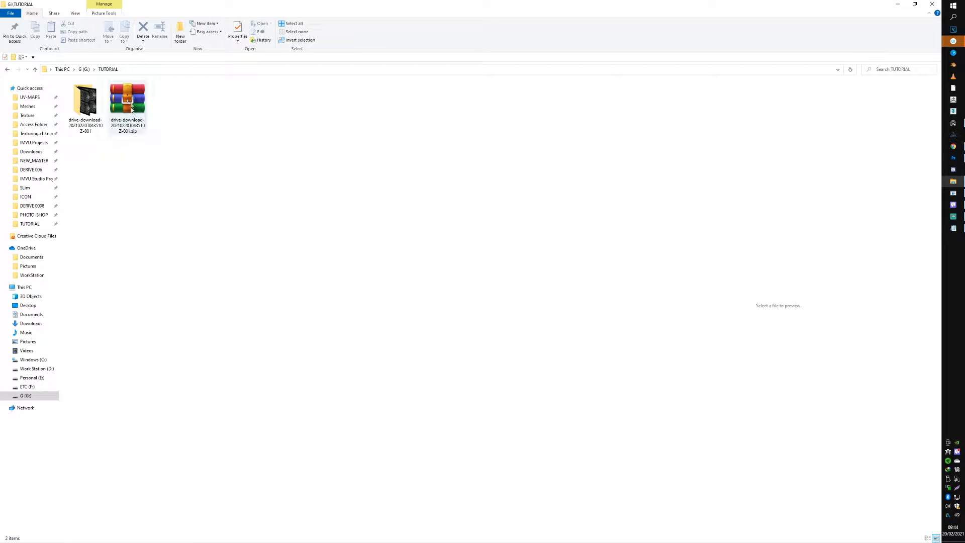
double_click(85, 100)
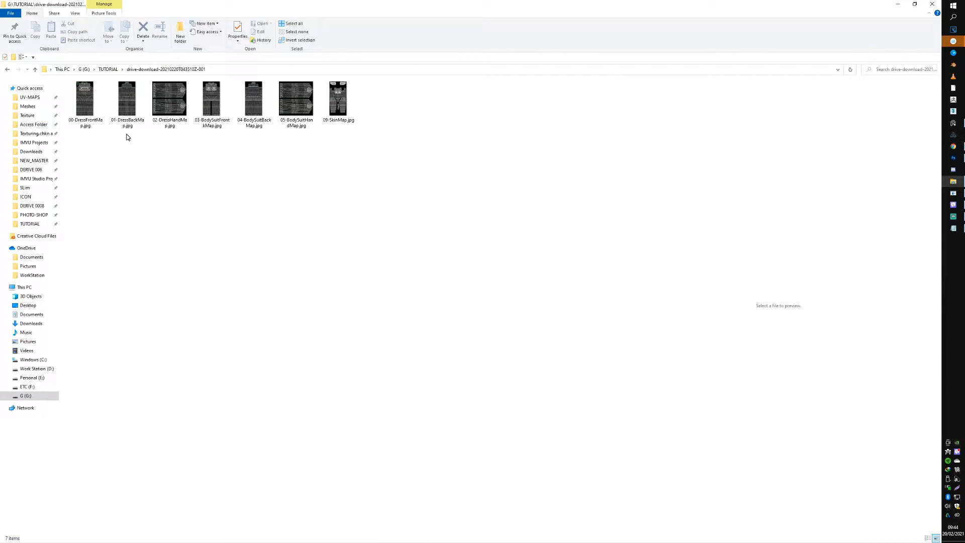
left_click(169, 98)
left_click(127, 100)
left_click(102, 112)
left_click(131, 103)
left_click(169, 101)
left_click(127, 103)
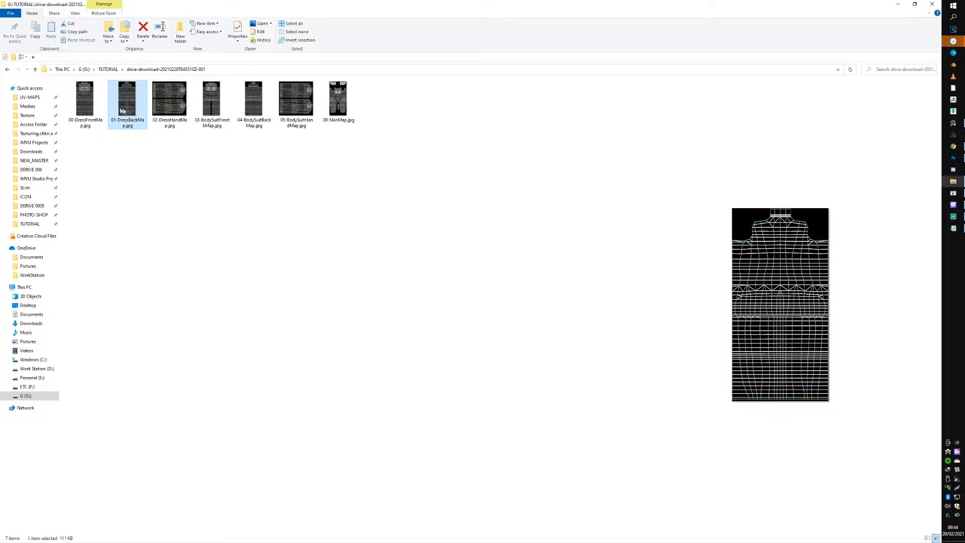
left_click(105, 106)
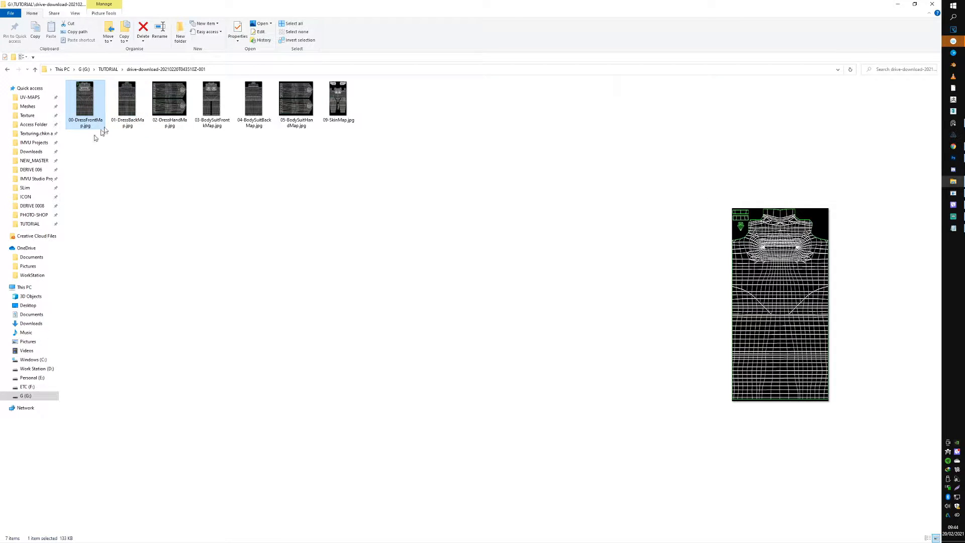
left_click(127, 106)
left_click(176, 108)
left_click(128, 110)
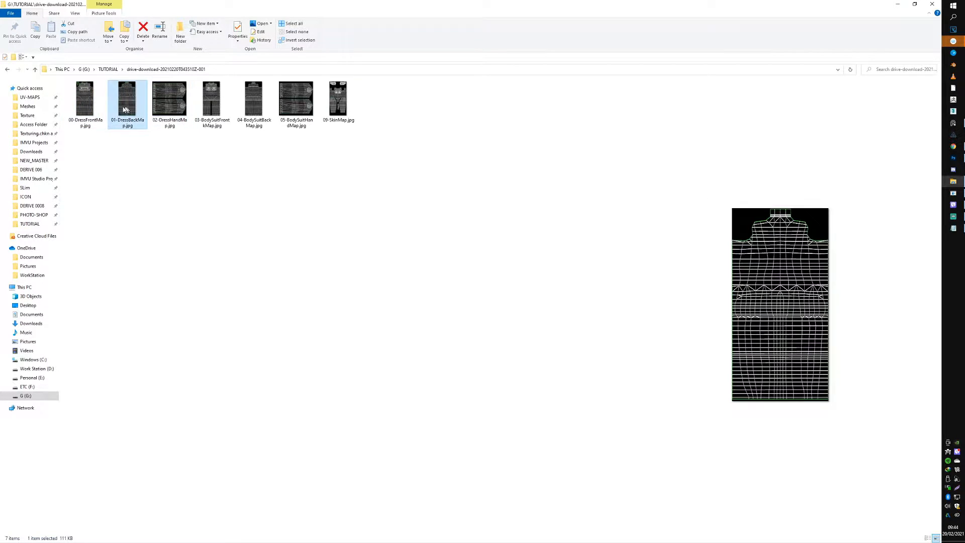
left_click(85, 103)
left_click(125, 105)
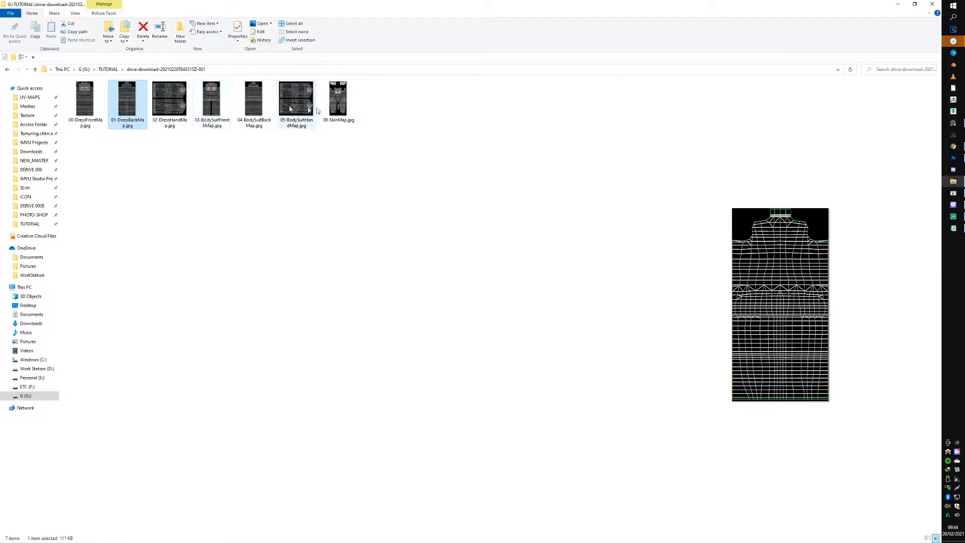
left_click(166, 105)
left_click(135, 106)
left_click(85, 103)
left_click(125, 104)
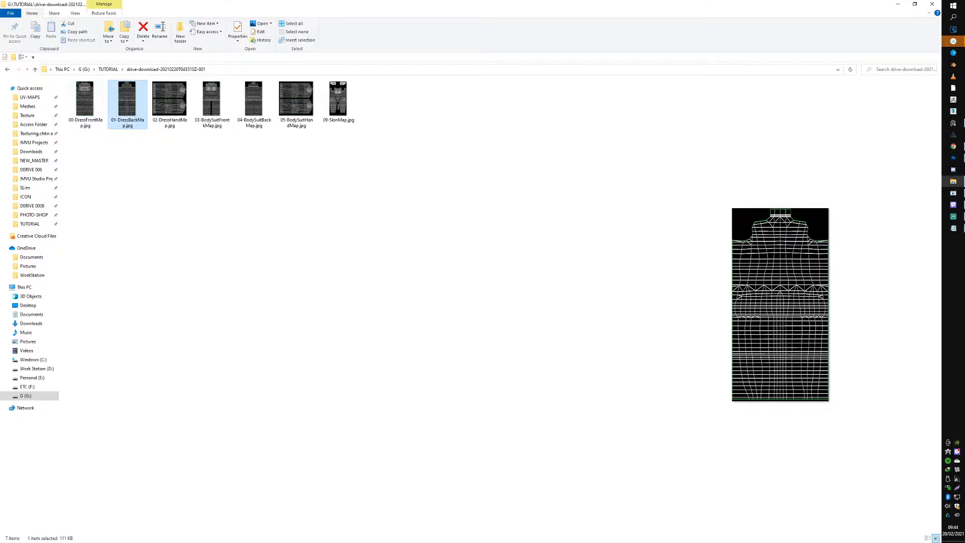
Bring the camouflage two-piece outfit reference photo onto the screen and preview 00-DressFrontMap.jpg beside it
left_click_drag(251, 542, 218, 329)
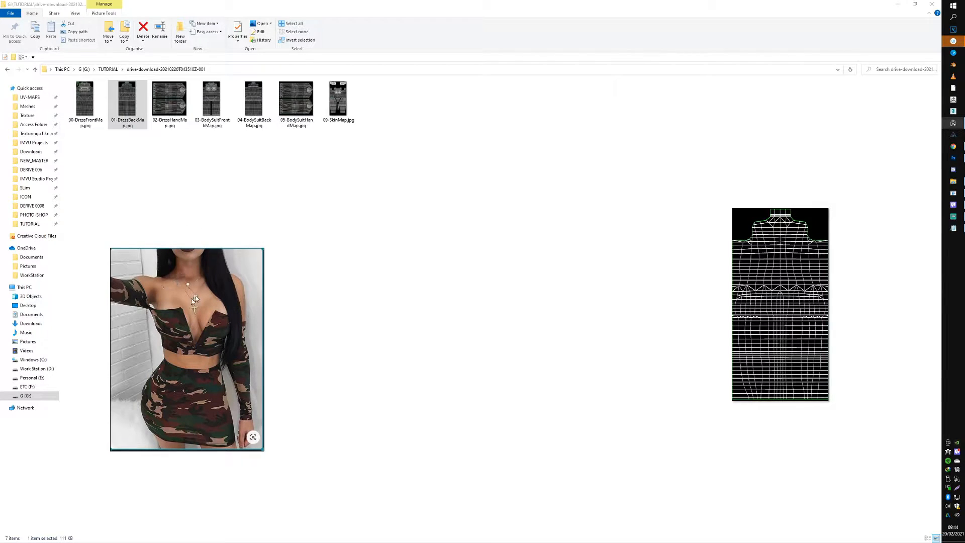
left_click(84, 101)
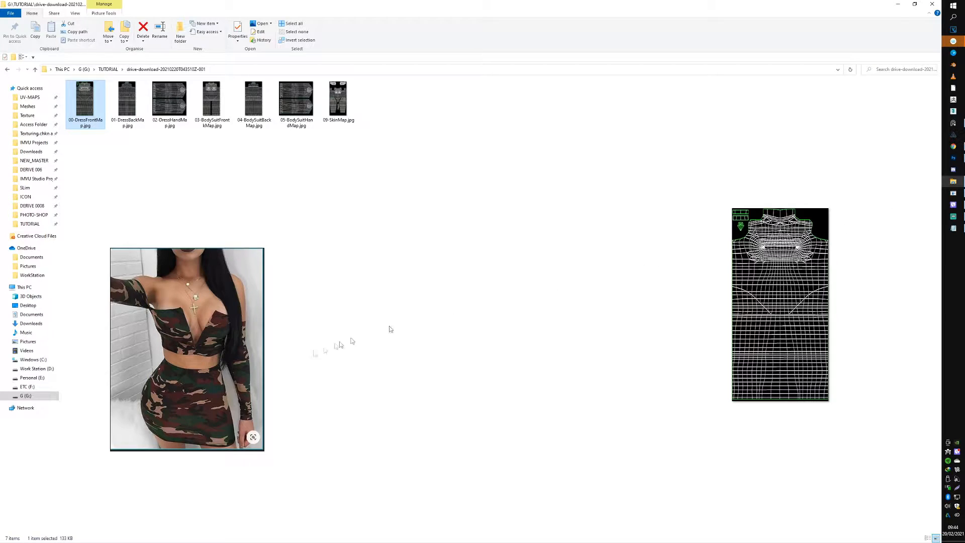
Switch to Photoshop and open 00-DressFrontMap.jpg, 01-DressBackMap.jpg and 02-DressHandMap.jpg from the downloaded maps folder in TUTORIAL
mouse_move(959, 200)
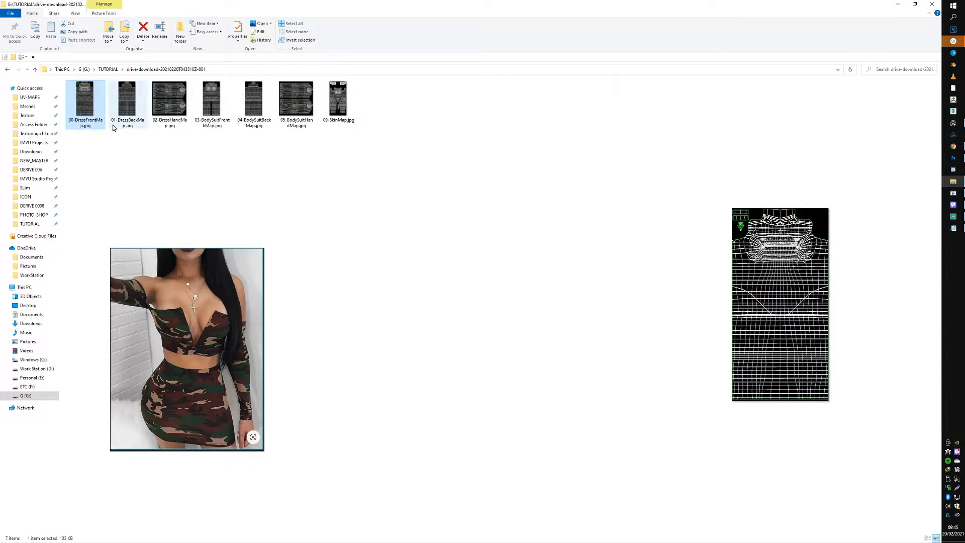
left_click(955, 159)
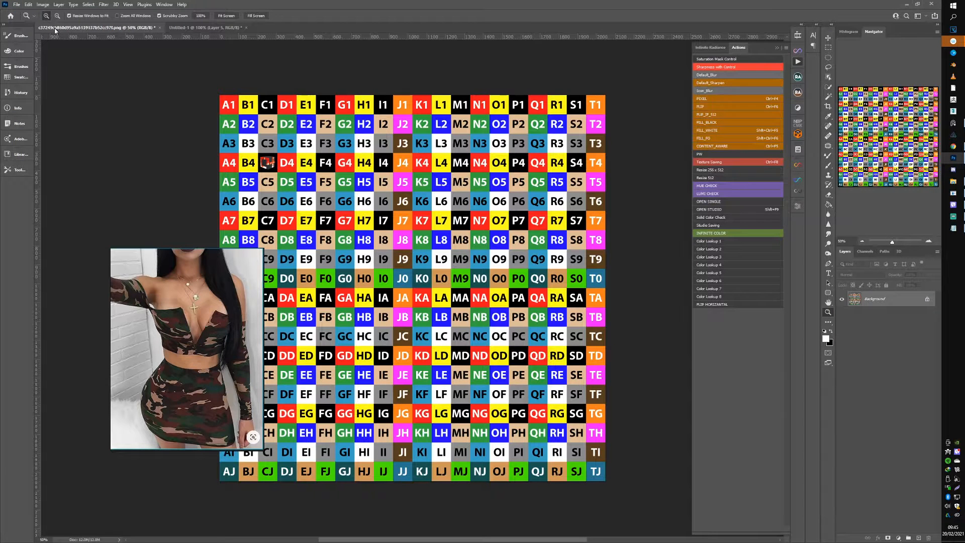
left_click(17, 7)
left_click(30, 20)
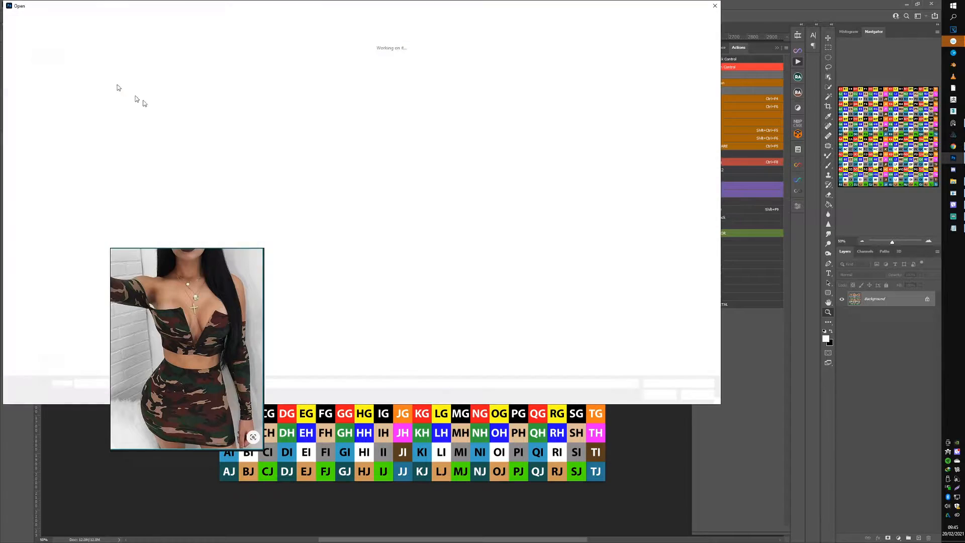
left_click(32, 187)
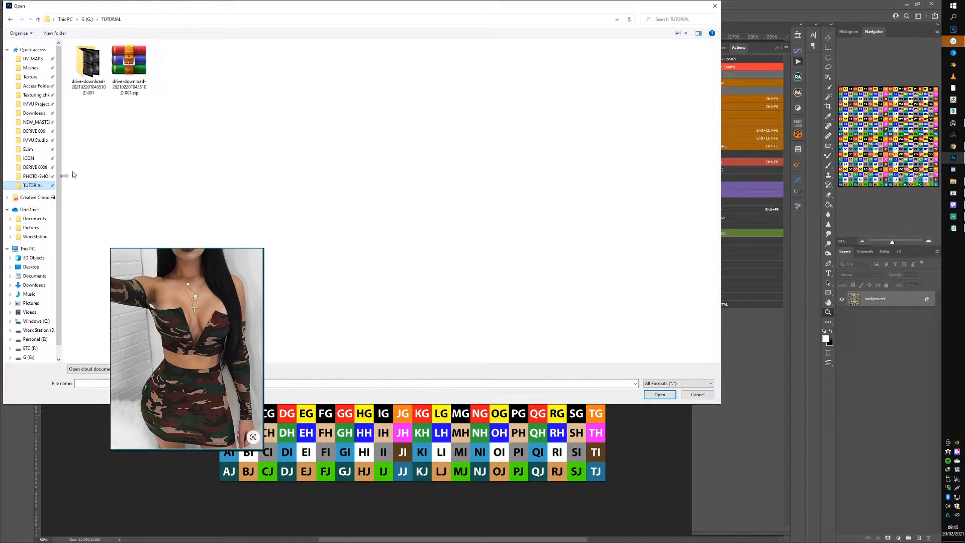
double_click(88, 63)
left_click_drag(177, 107, 75, 43)
left_click(658, 395)
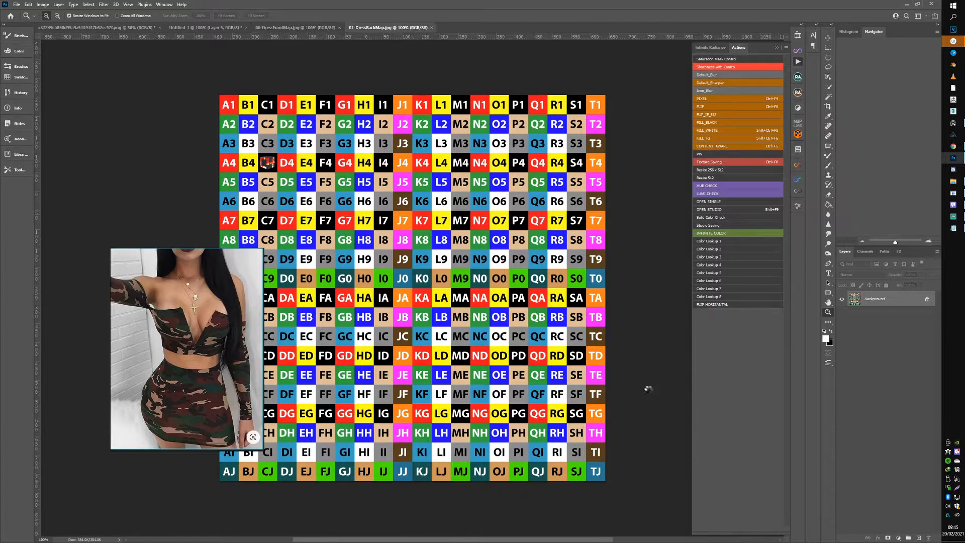
Switch to the IMVU editor and examine which parts of the TXL mesh the blue, magenta and red materials cover
left_click(957, 196)
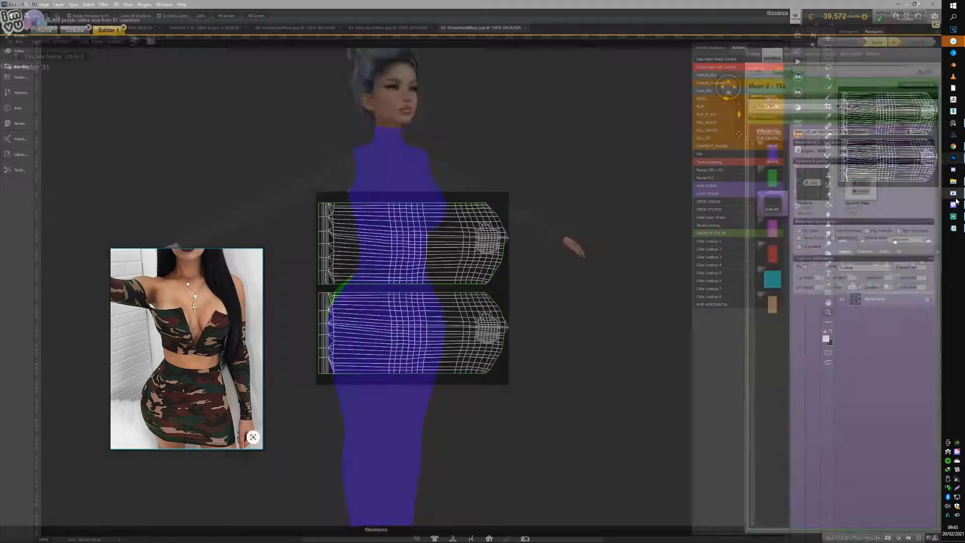
mouse_move(559, 266)
left_mouse_down()
mouse_move(403, 280)
mouse_move(567, 278)
mouse_move(396, 278)
mouse_move(453, 286)
left_mouse_up()
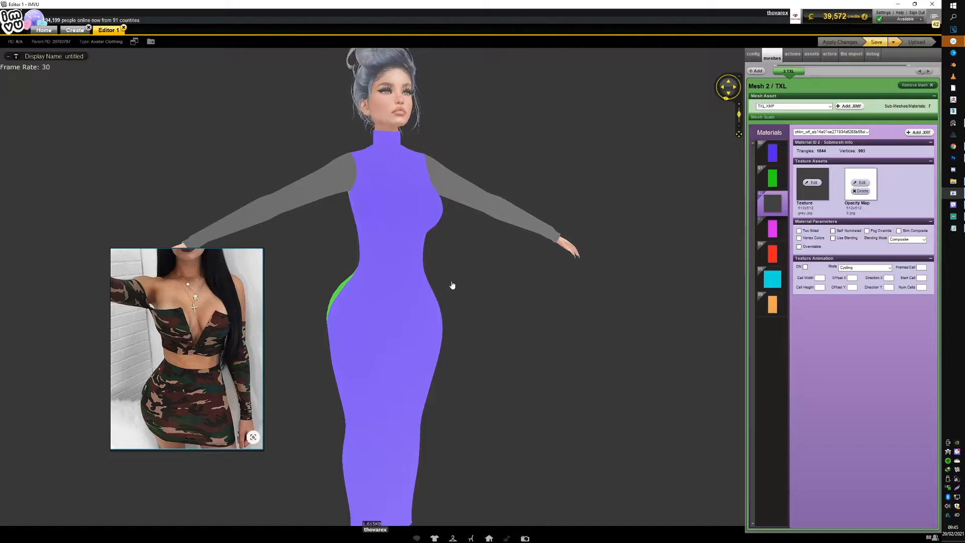
left_click(774, 159)
left_click(774, 235)
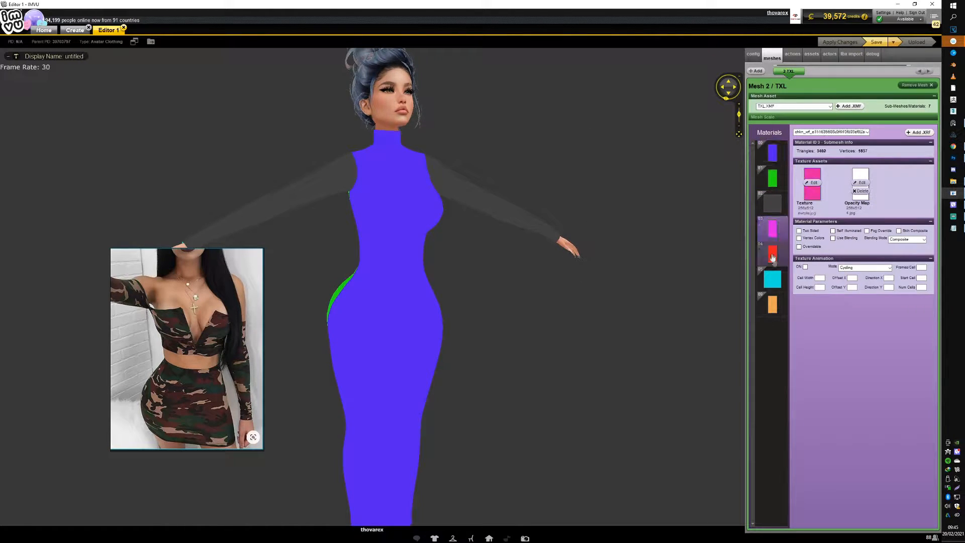
left_click(777, 272)
left_click(772, 258)
left_click(771, 238)
left_click(775, 262)
left_click(774, 160)
left_click(775, 232)
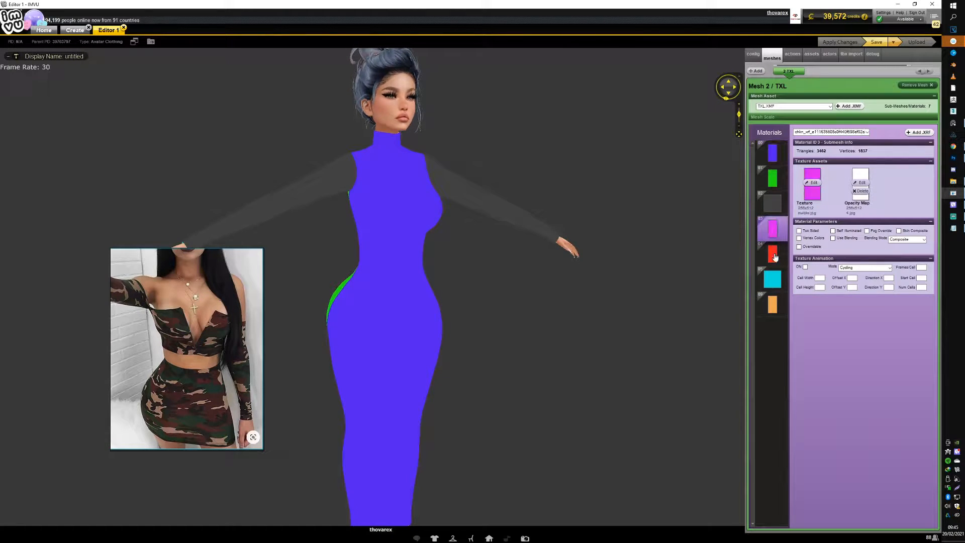
left_click(775, 256)
Replace the opacity map of the blue dress-front material with opacity.jpg and apply the changes to the mesh
left_click(775, 155)
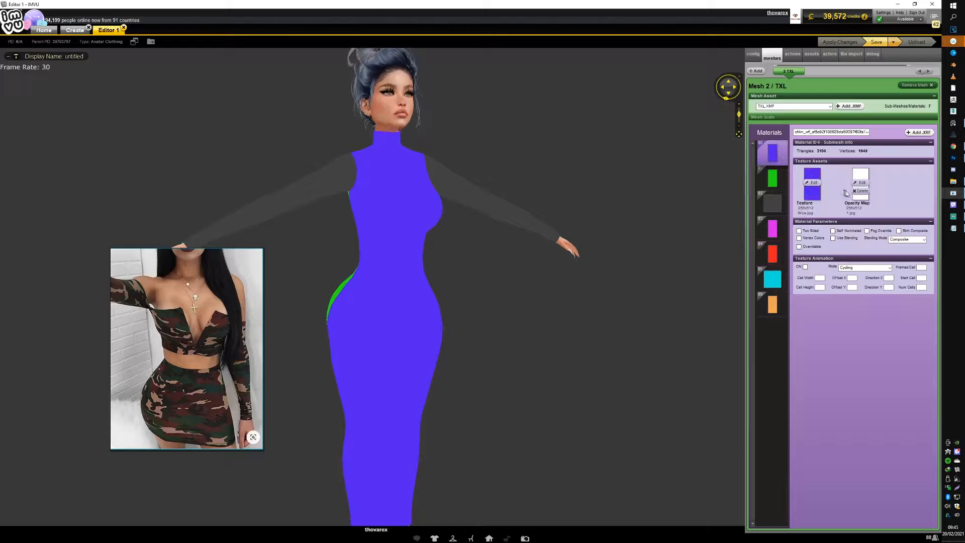
left_click(859, 181)
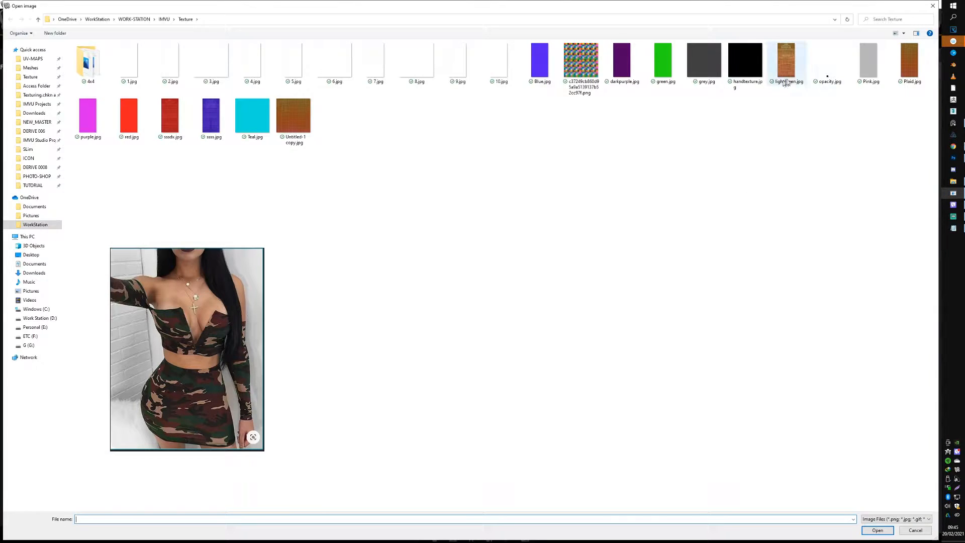
double_click(833, 72)
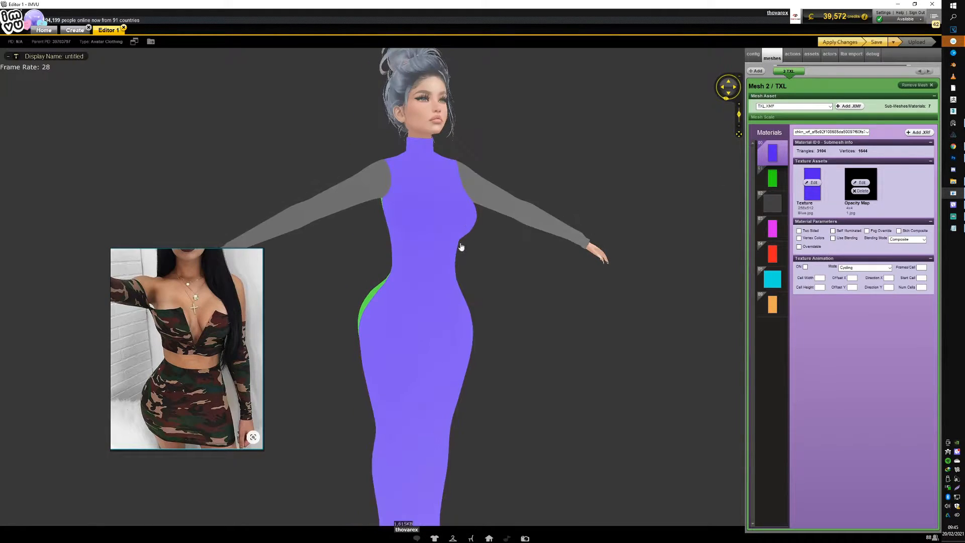
scroll(427, 258, "down", 3)
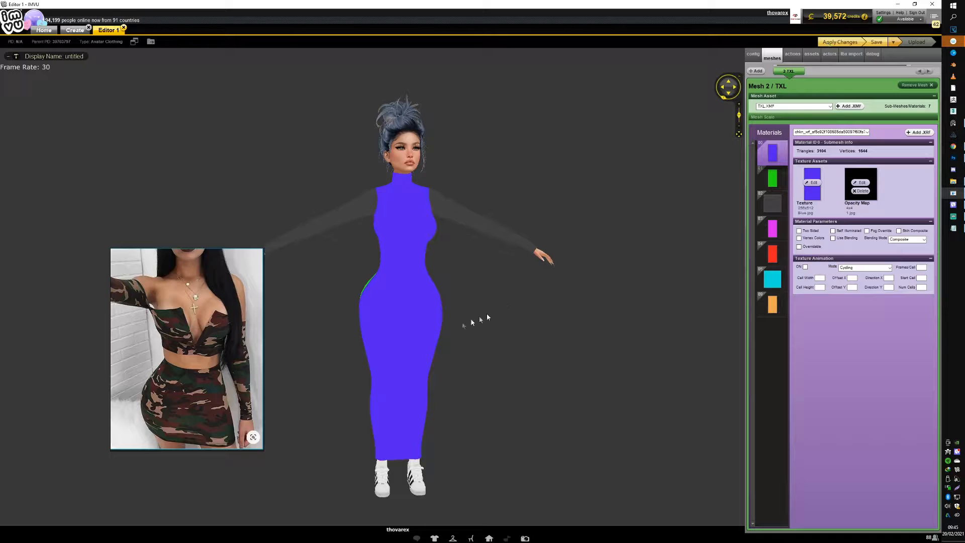
scroll(457, 293, "up", 5)
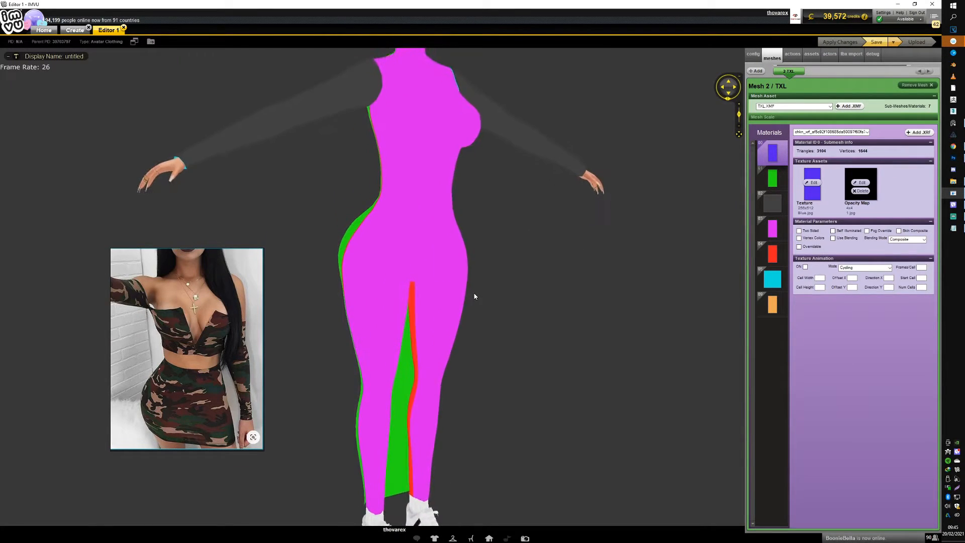
scroll(472, 293, "up", 1)
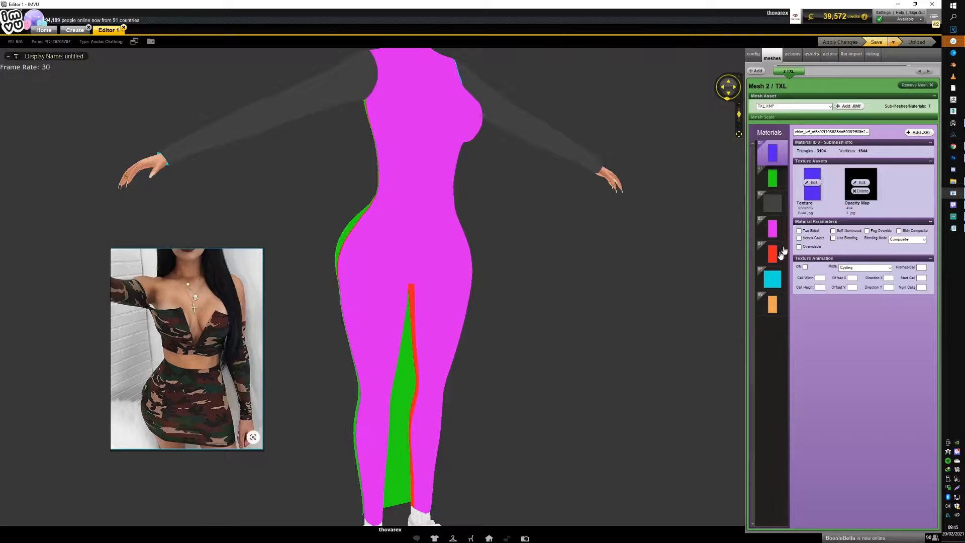
Compare the magenta and red materials against the front of the TXL mesh, around the leg slit
left_click(776, 237)
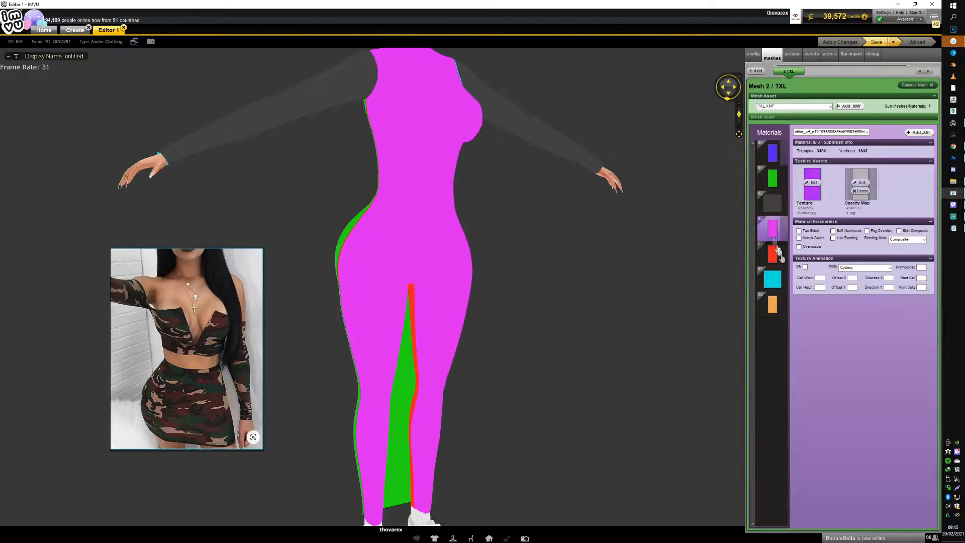
left_click(779, 255)
left_click(778, 235)
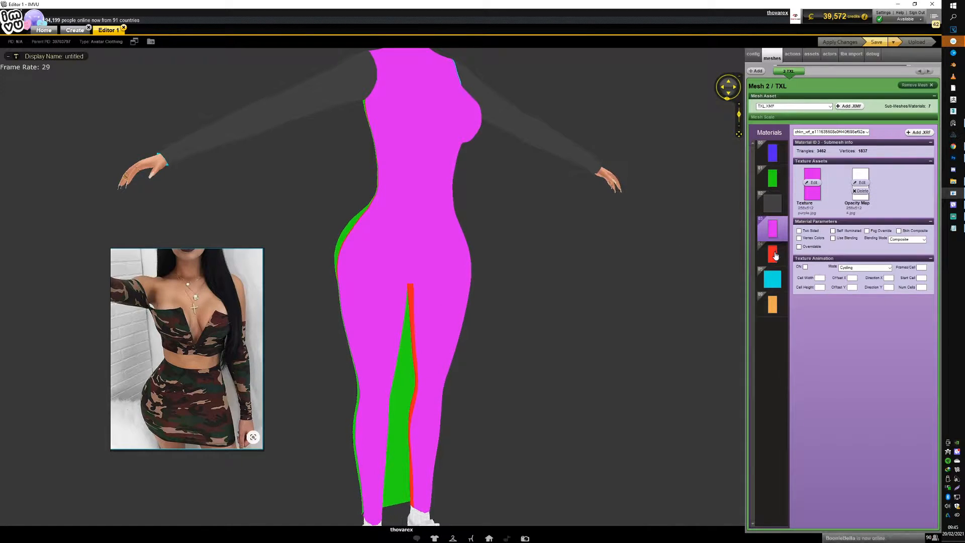
left_click(776, 255)
scroll(424, 319, "up", 4)
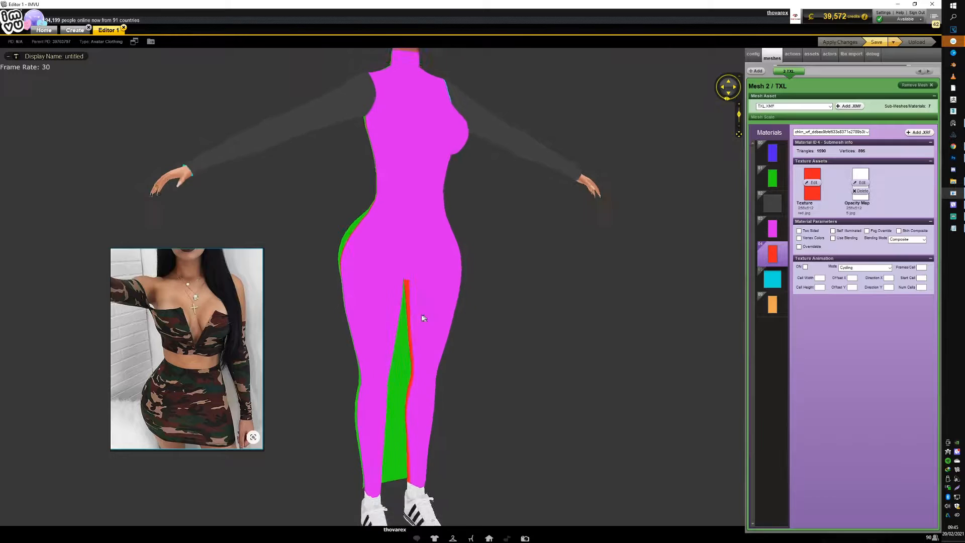
mouse_move(499, 325)
left_mouse_down()
mouse_move(460, 324)
mouse_move(502, 323)
mouse_move(485, 334)
left_mouse_up()
scroll(499, 330, "down", 3)
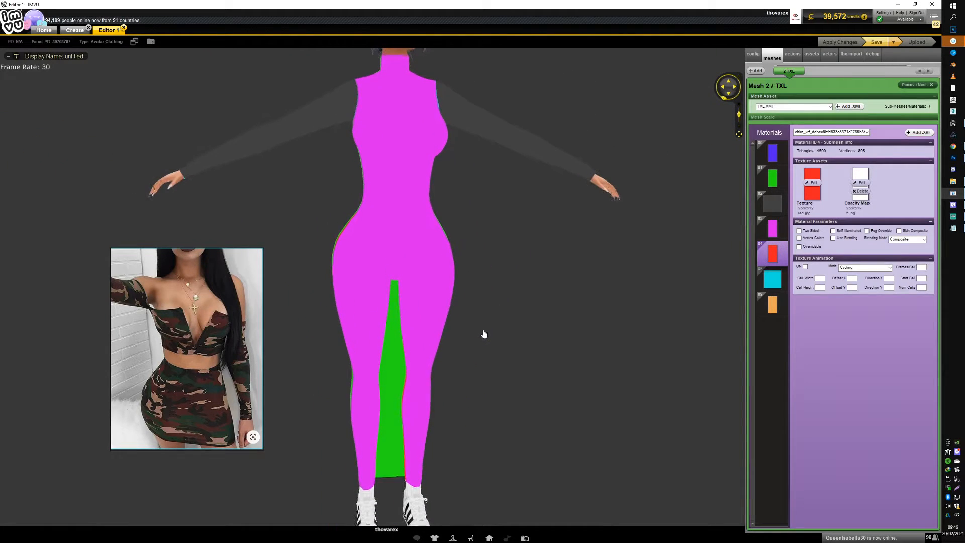
Replace the opacity maps of the magenta and red materials with opacity.jpg from the Texture folder
left_click(783, 234)
left_click(863, 185)
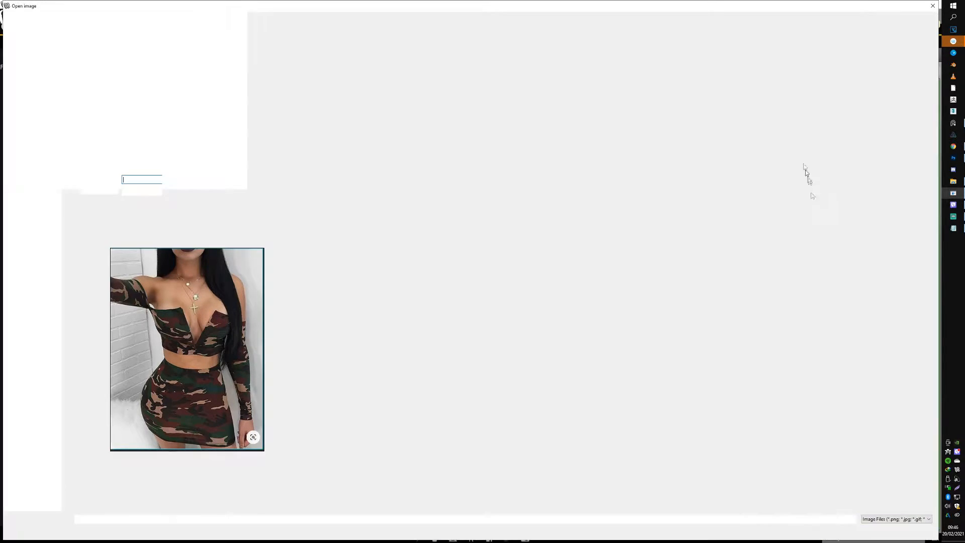
double_click(815, 70)
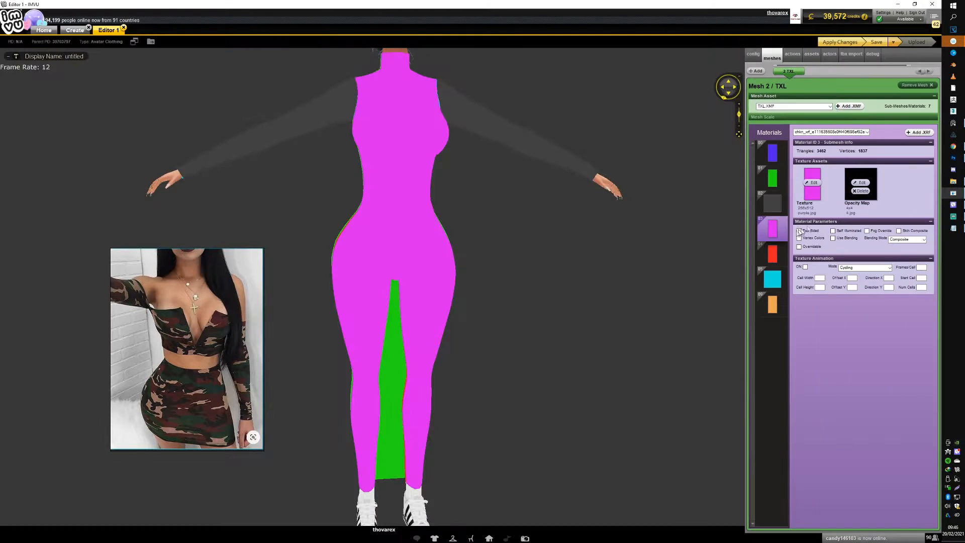
left_click(772, 254)
left_click(861, 183)
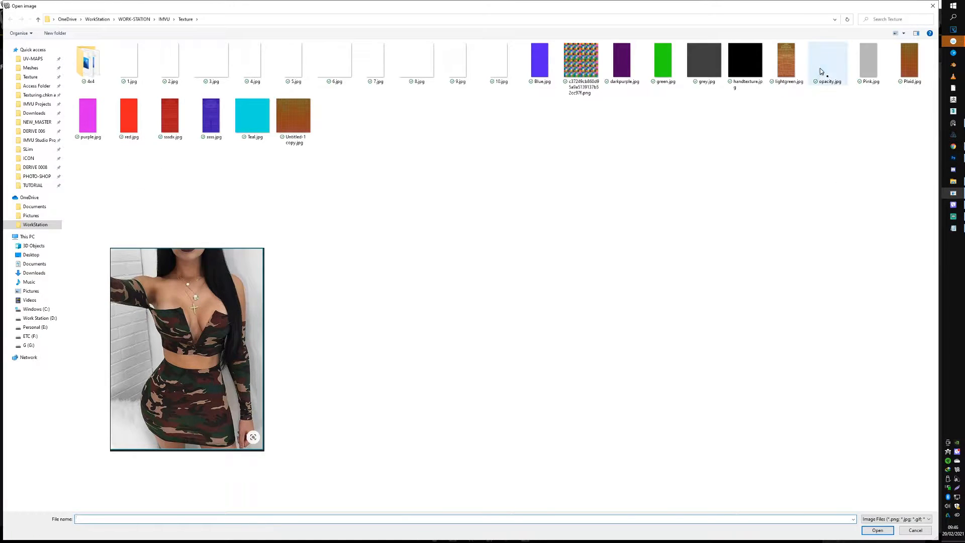
double_click(810, 84)
Replace the opacity map of the teal wrist material with opacity.jpg and apply the changes to the mesh
left_click(782, 281)
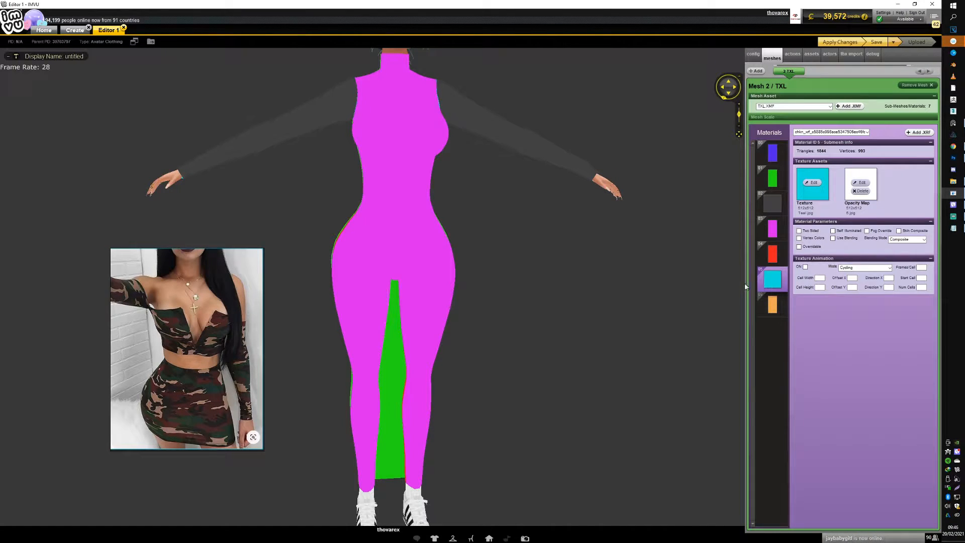
scroll(534, 210, "down", 5)
left_click_drag(534, 209, 644, 216)
scroll(580, 205, "up", 5)
left_click_drag(580, 205, 555, 233)
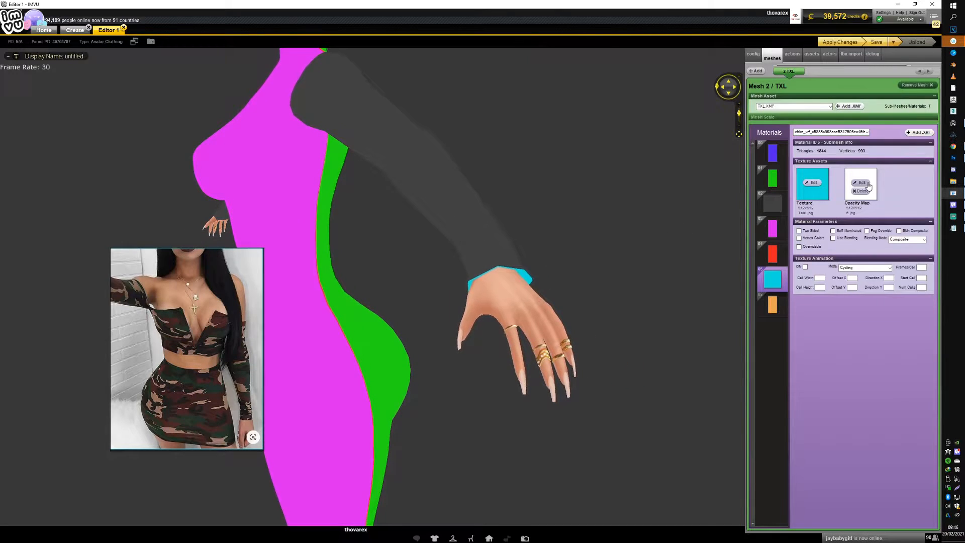
left_click(861, 182)
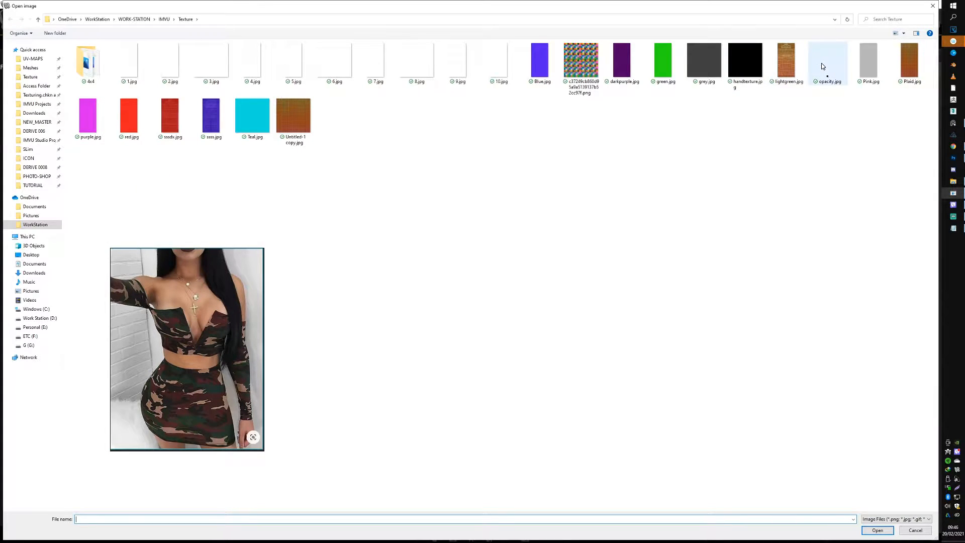
double_click(822, 66)
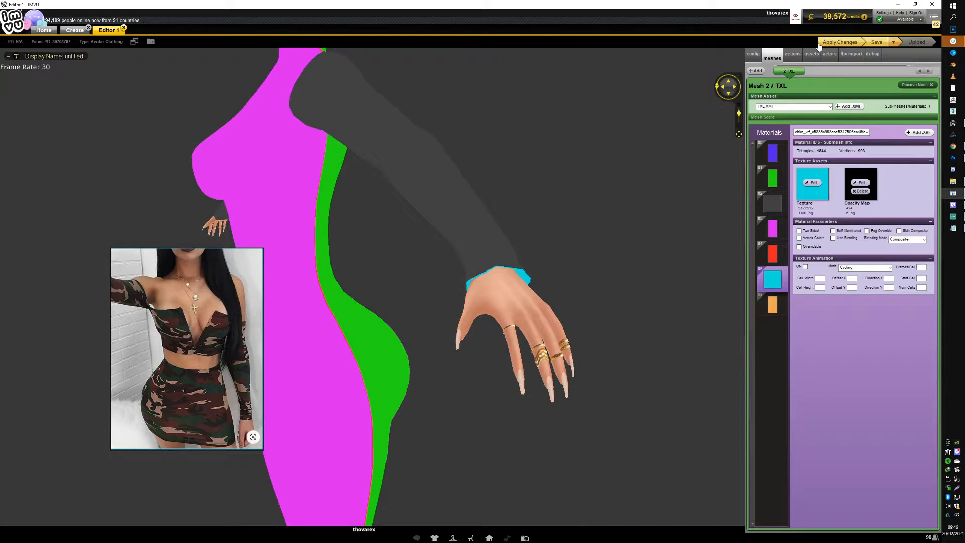
left_click(828, 43)
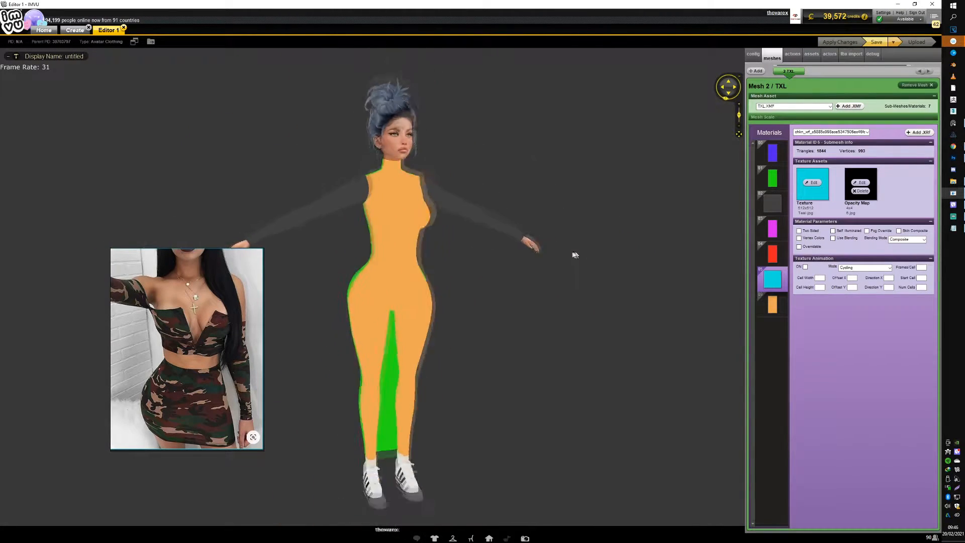
Replace the opacity map of the orange material with opacity.jpg, apply it and inspect the avatar's torso
left_click(773, 305)
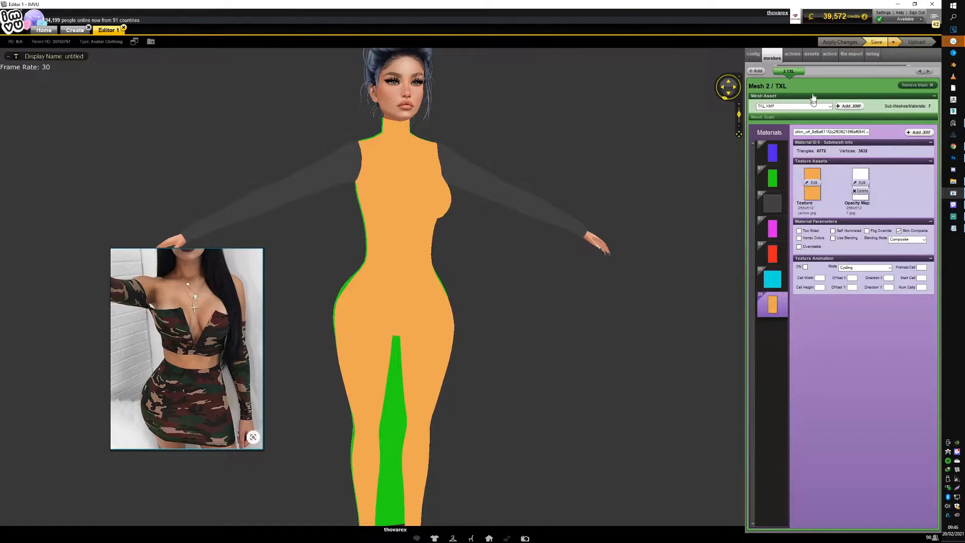
left_click(754, 56)
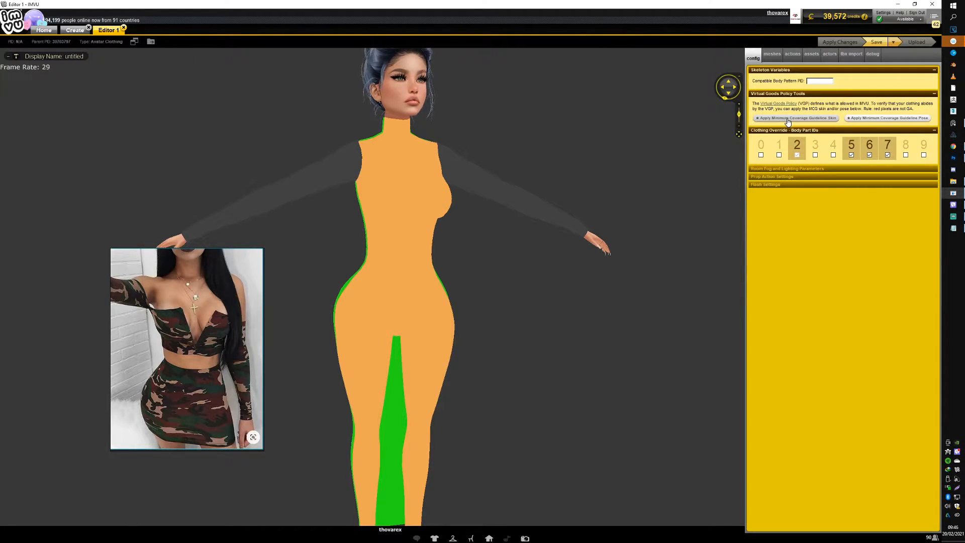
left_click(773, 54)
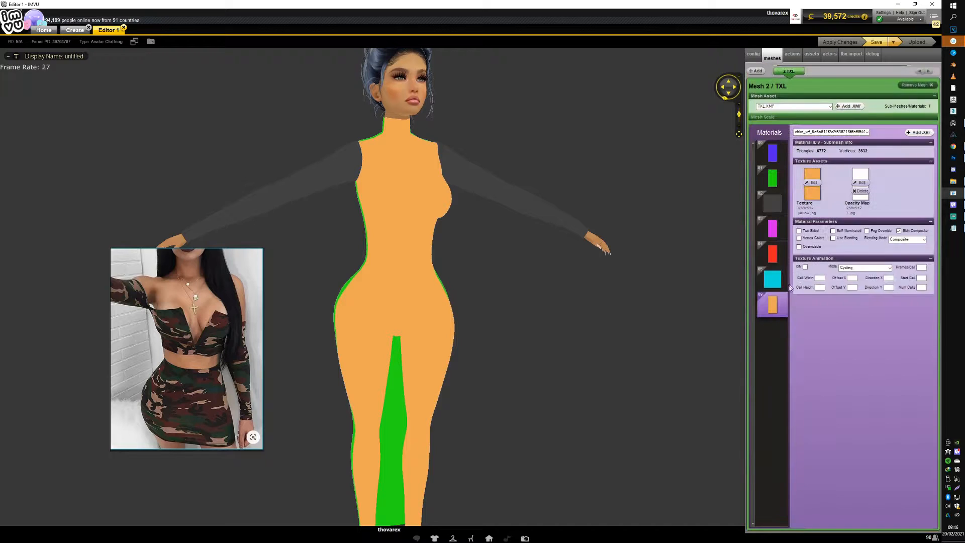
left_click(862, 184)
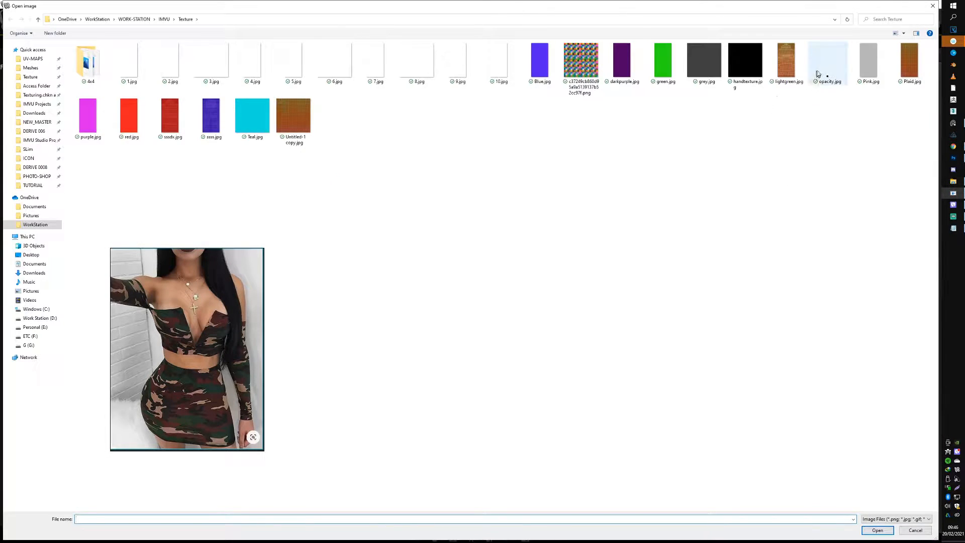
double_click(826, 63)
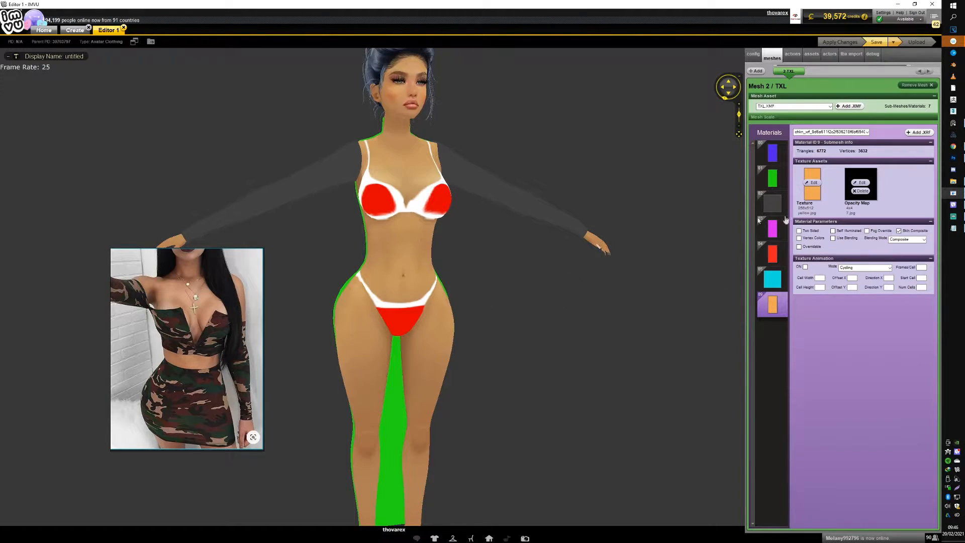
scroll(397, 150, "up", 5)
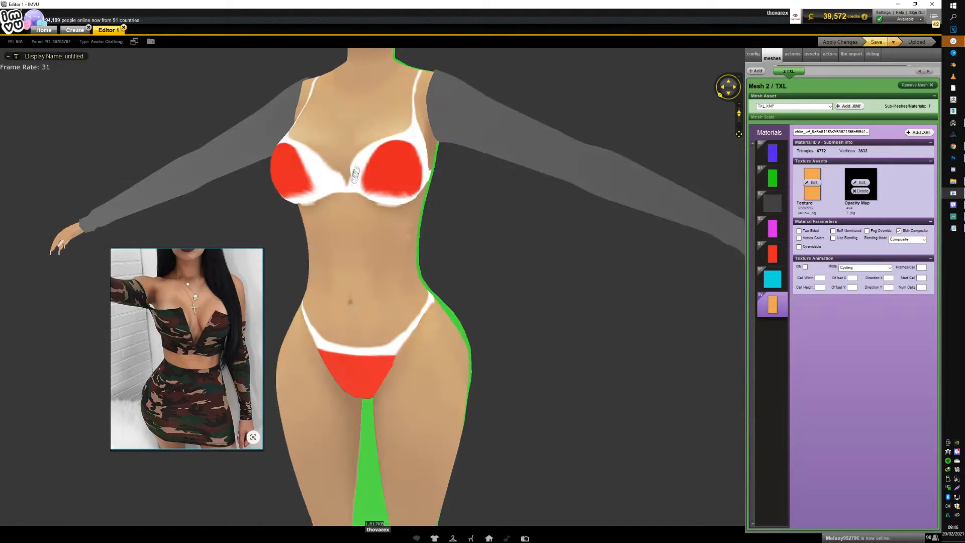
left_click_drag(372, 230, 419, 232)
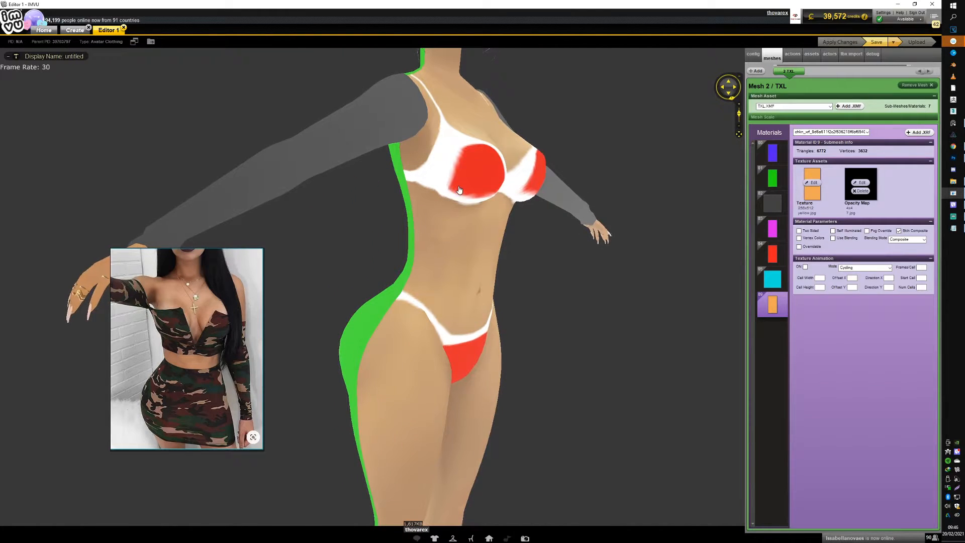
left_click_drag(456, 194, 436, 203)
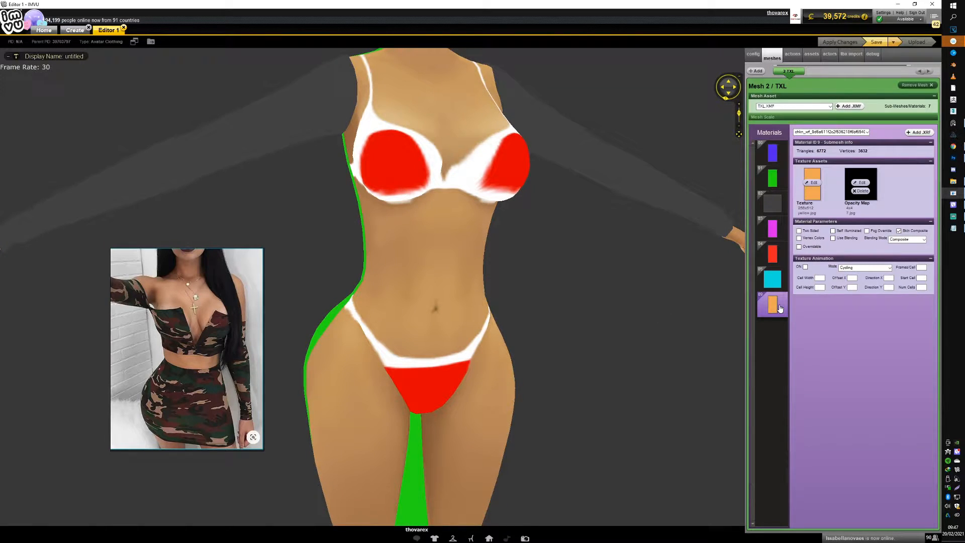
Replace the opacity map of the orange material with 7.jpg from the Texturing.chkn assets folder and apply the changes
left_click(860, 183)
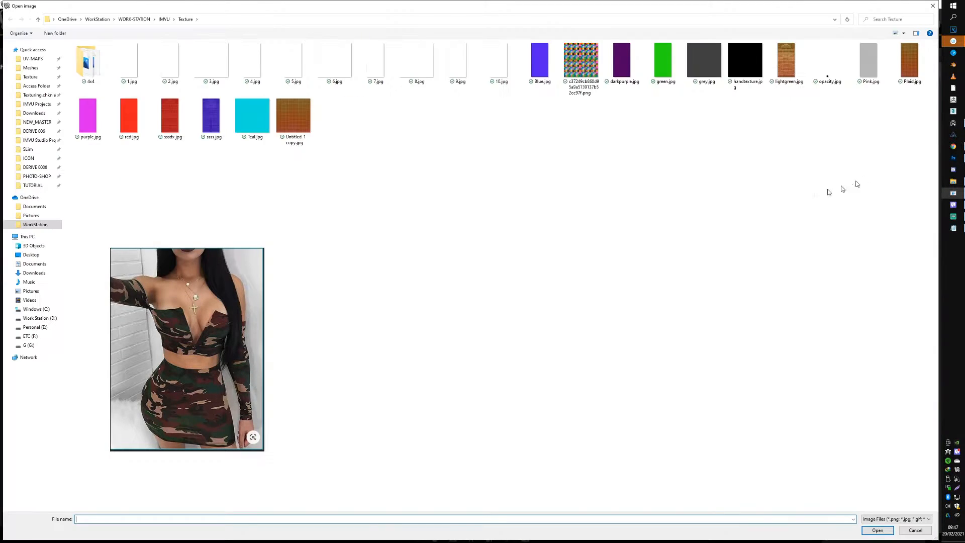
left_click(42, 95)
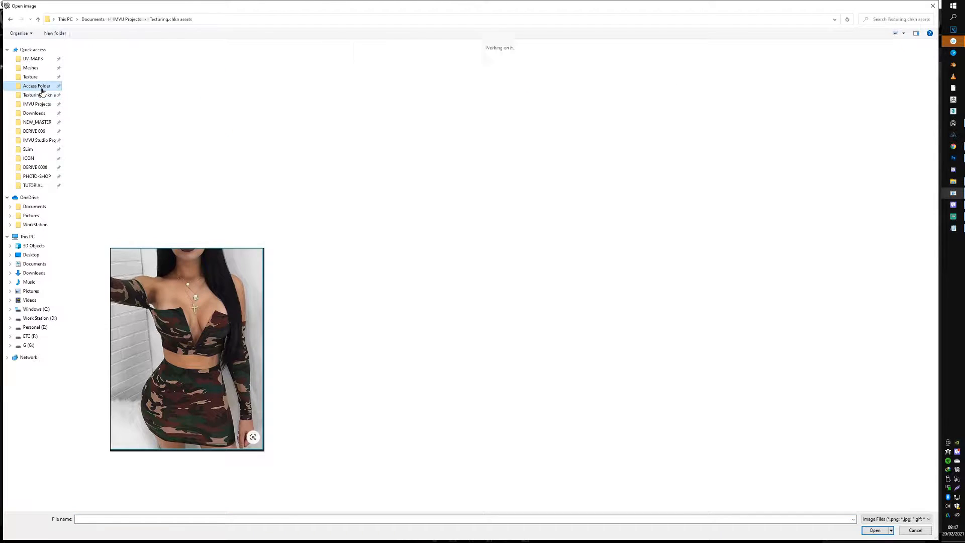
left_click(48, 96)
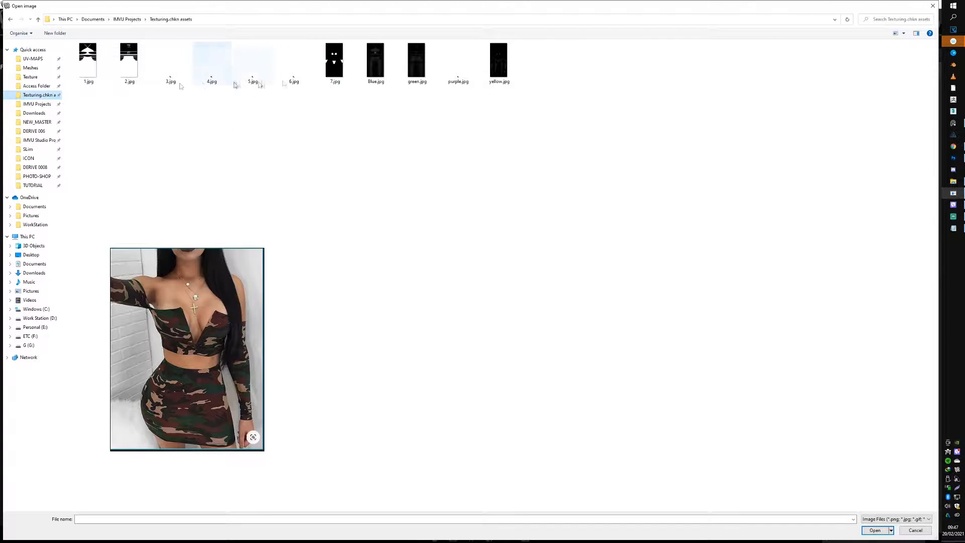
double_click(333, 62)
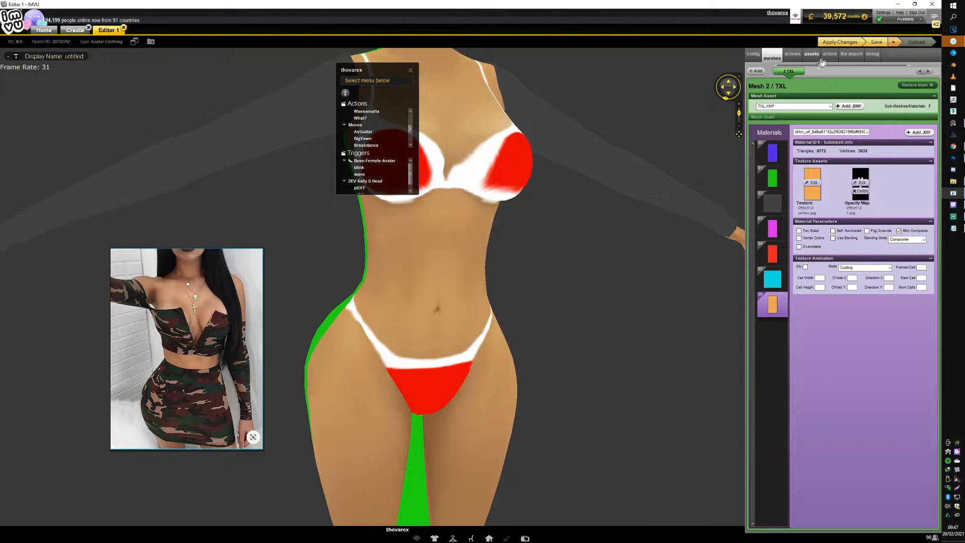
left_click(837, 44)
scroll(541, 214, "up", 5)
left_click_drag(541, 213, 481, 196)
scroll(442, 209, "down", 5)
scroll(417, 217, "down", 5)
scroll(453, 231, "down", 4)
scroll(397, 225, "up", 6)
Replace the opacity map of the blue dress-front material with a plain white image from the Texture folder and apply the changes
left_click(773, 152)
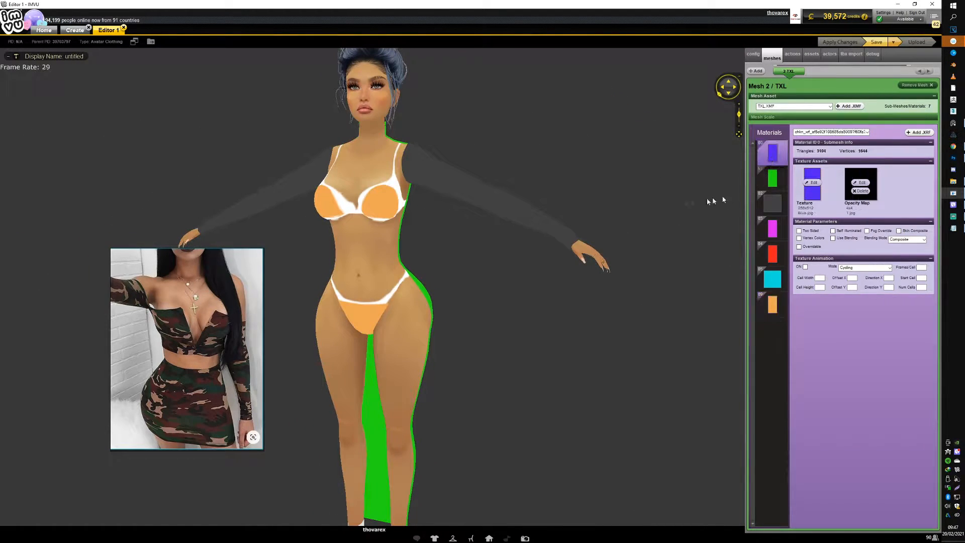
scroll(473, 230, "up", 3)
scroll(494, 226, "up", 4)
left_click_drag(473, 229, 567, 218)
scroll(548, 219, "down", 4)
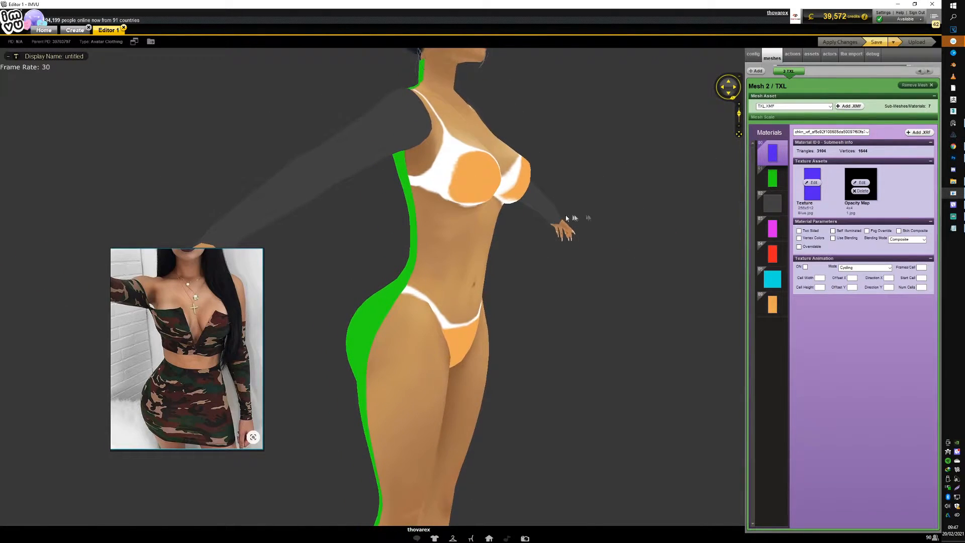
left_click(863, 183)
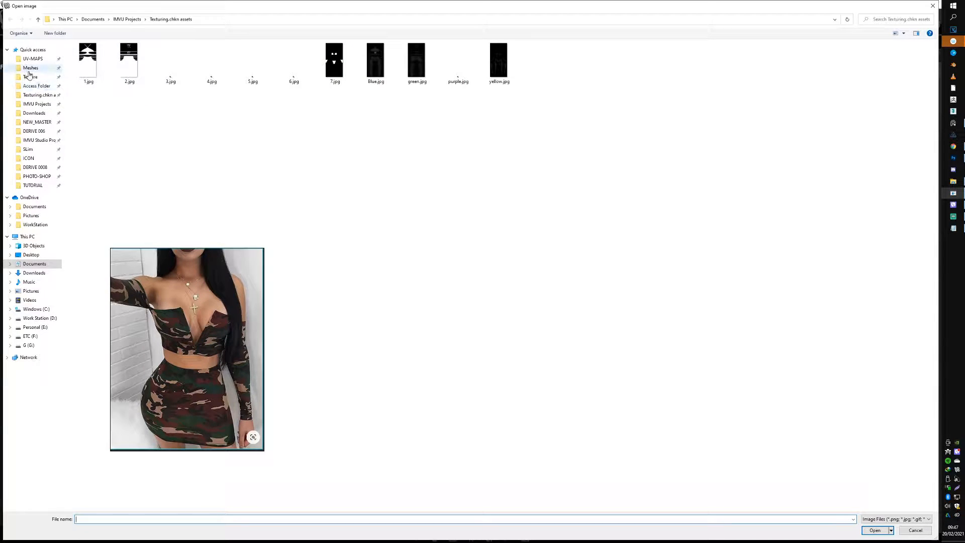
left_click(30, 77)
double_click(173, 57)
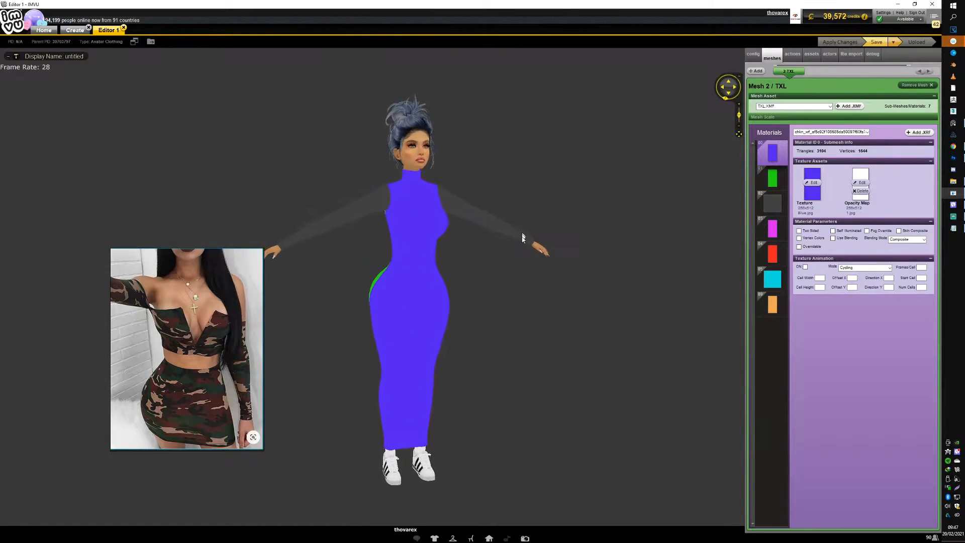
Reposition the reference outfit photo farther from the avatar and view the front of the blue dress beside it
scroll(506, 255, "up", 4)
mouse_move(506, 255)
left_mouse_down()
mouse_move(535, 252)
mouse_move(498, 256)
left_mouse_up()
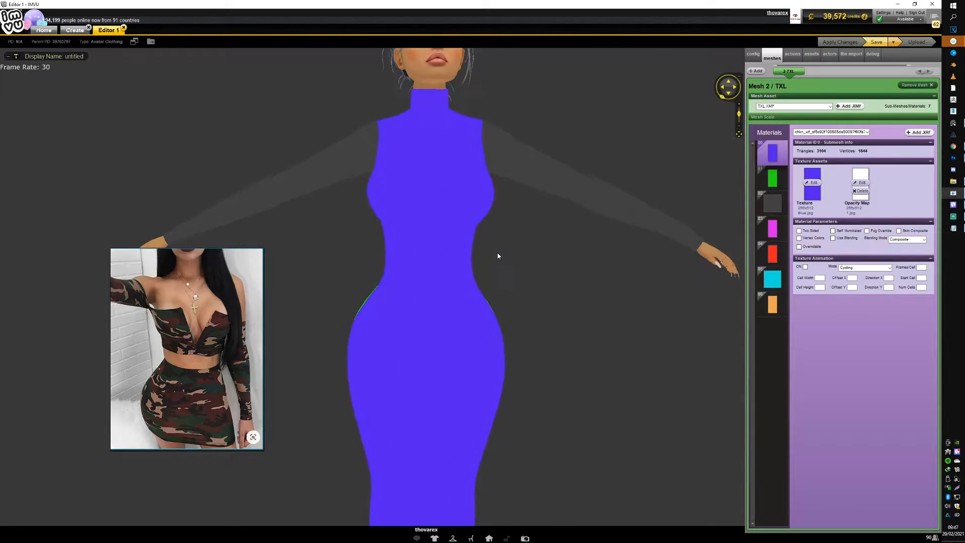
left_click_drag(184, 336, 133, 346)
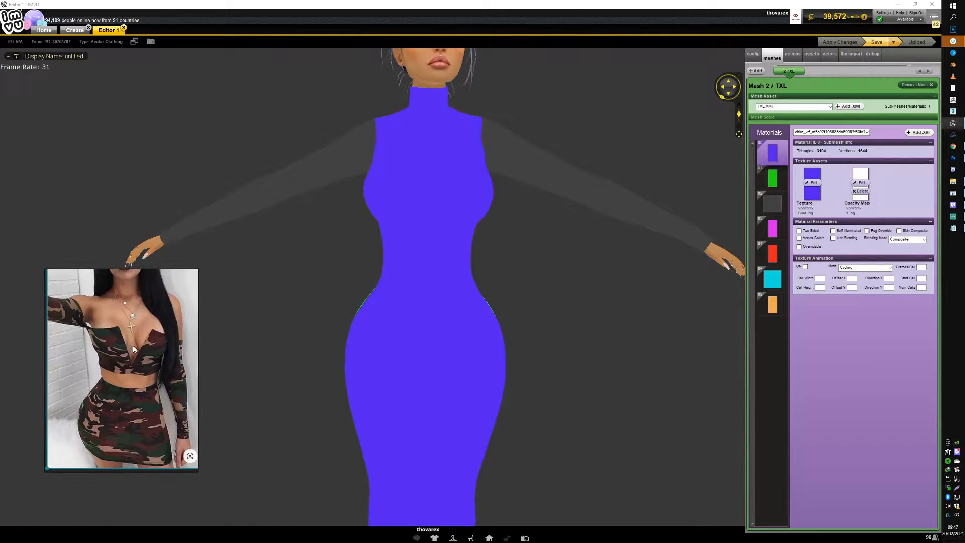
left_click_drag(423, 213, 437, 216)
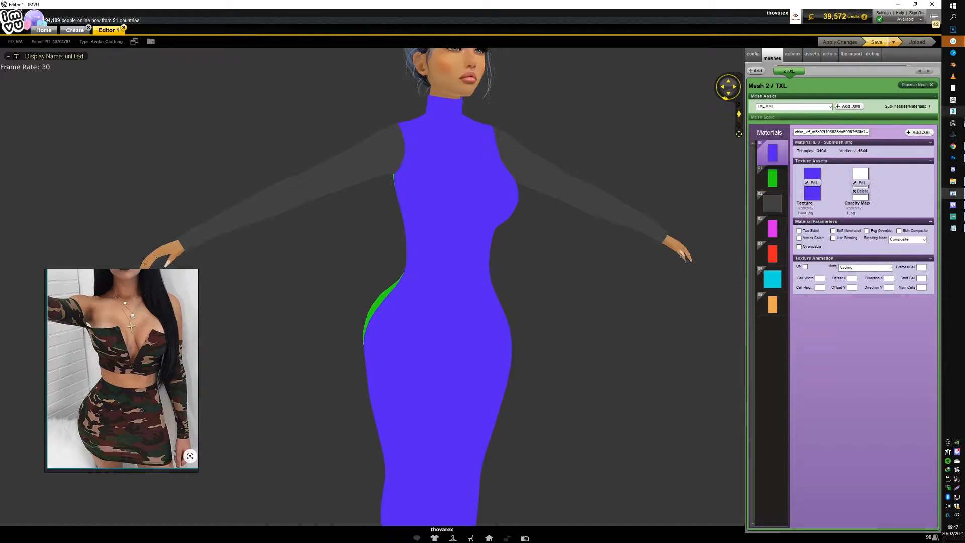
Switch to Photoshop and view the 00-DressFrontMap.jpg UV map
mouse_move(960, 159)
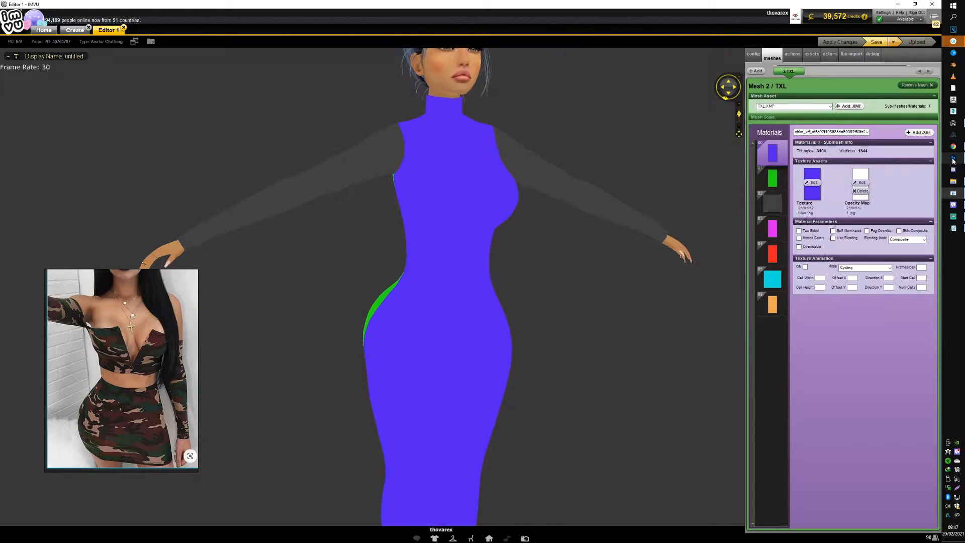
left_click(953, 159)
left_click(275, 29)
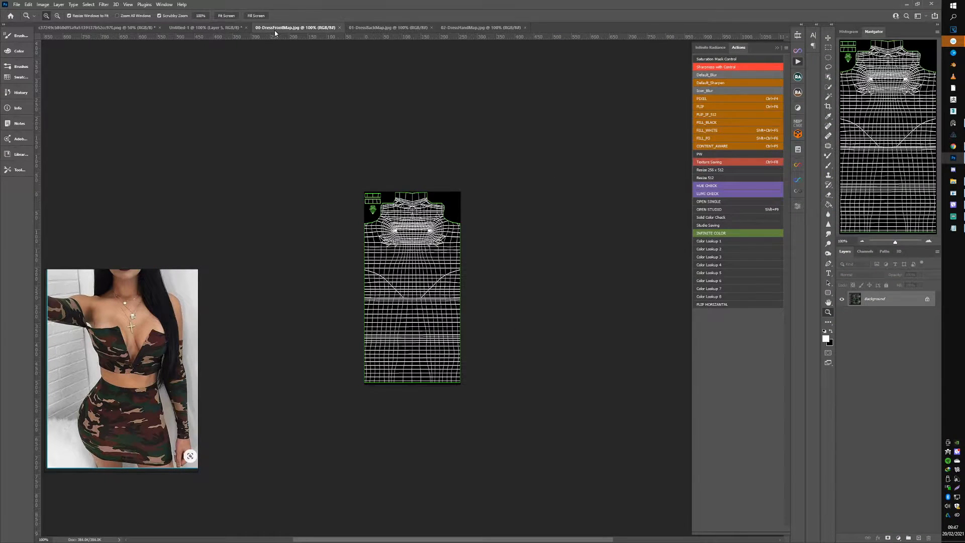
Switch to IMVU, replace the blue dress-front material's texture with 00-DressFrontMap.jpg from the TUTORIAL drive-download folder, and apply the changes
left_click(960, 192)
left_click(813, 183)
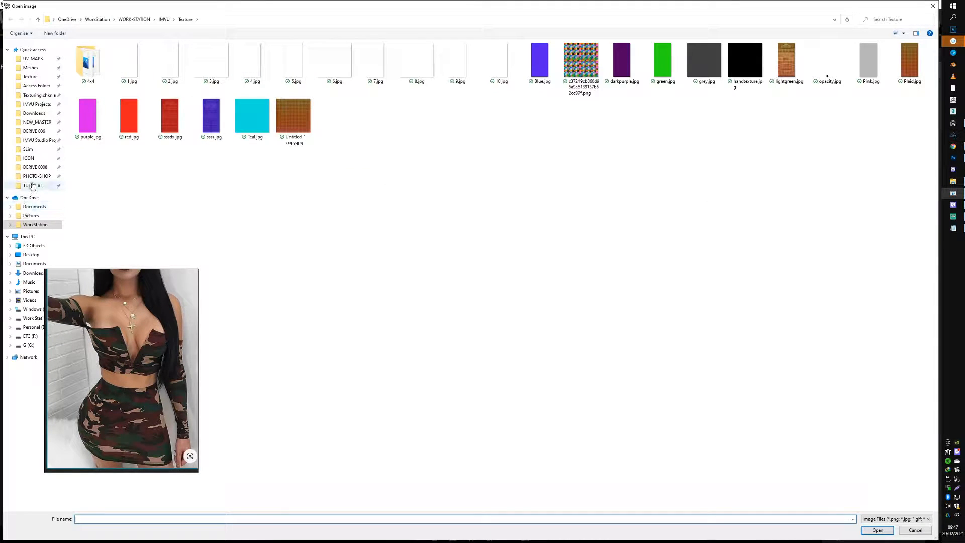
left_click(39, 184)
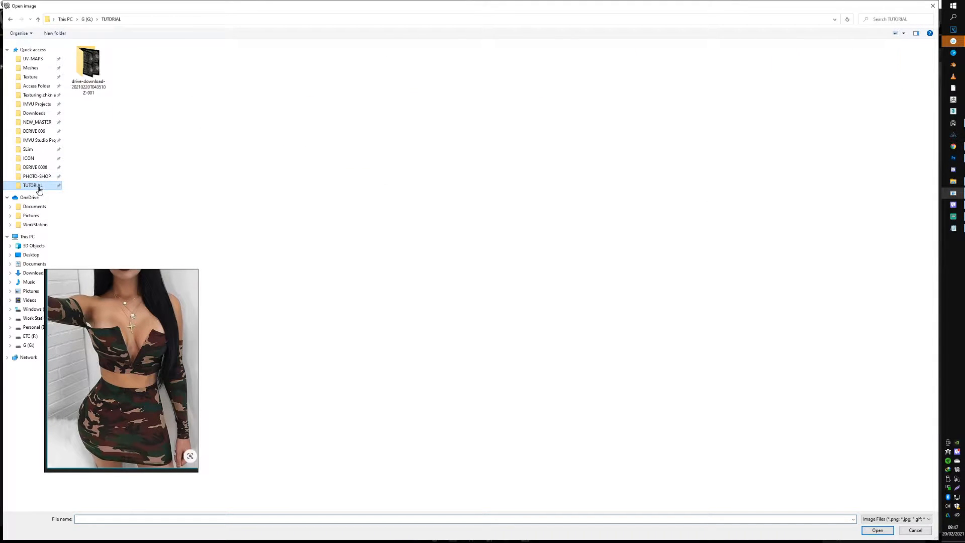
double_click(88, 66)
double_click(88, 66)
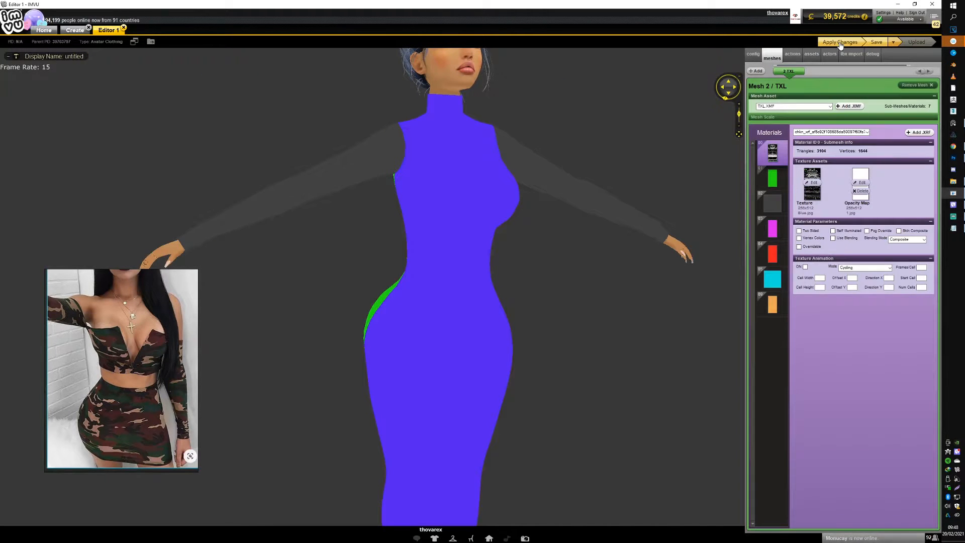
Examine how the UV wireframe wraps over the bust and front of the dress from several angles and distances
left_click_drag(547, 244, 517, 251)
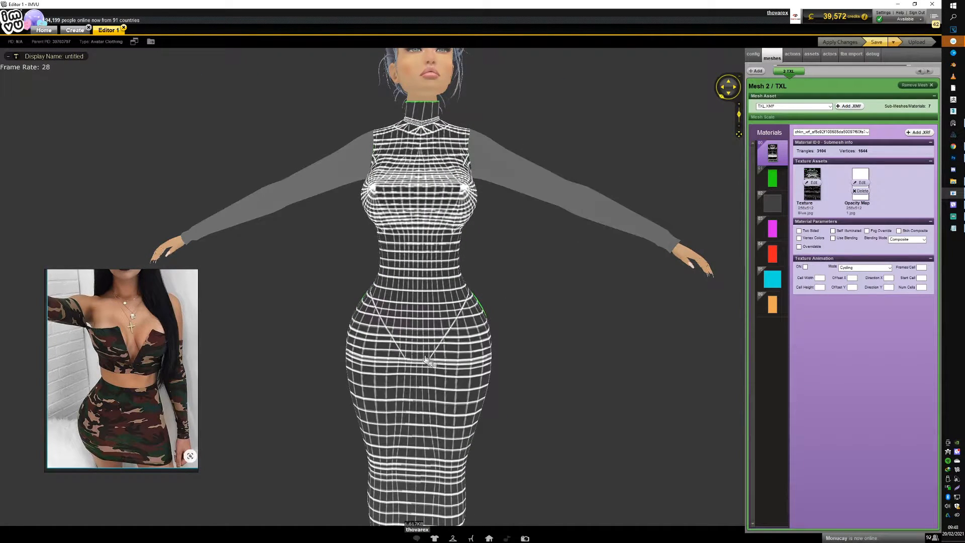
left_click_drag(383, 358, 397, 361)
scroll(397, 361, "down", 3)
scroll(397, 360, "up", 5)
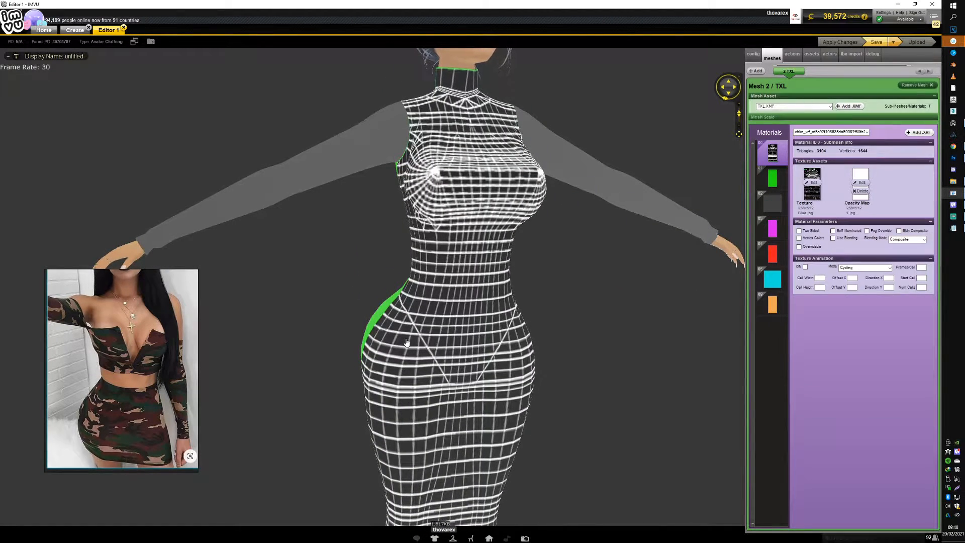
scroll(449, 289, "down", 2)
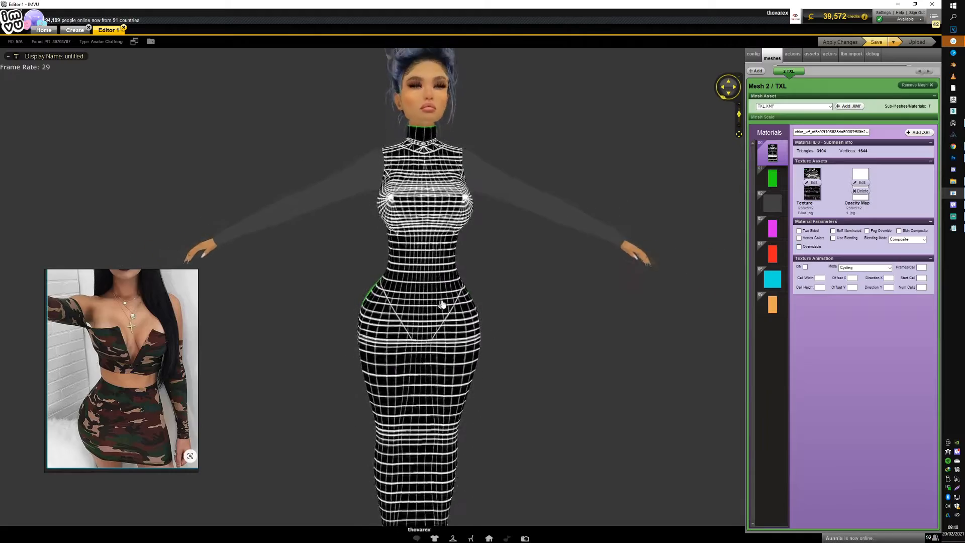
scroll(463, 252, "up", 2)
left_click_drag(465, 251, 354, 374)
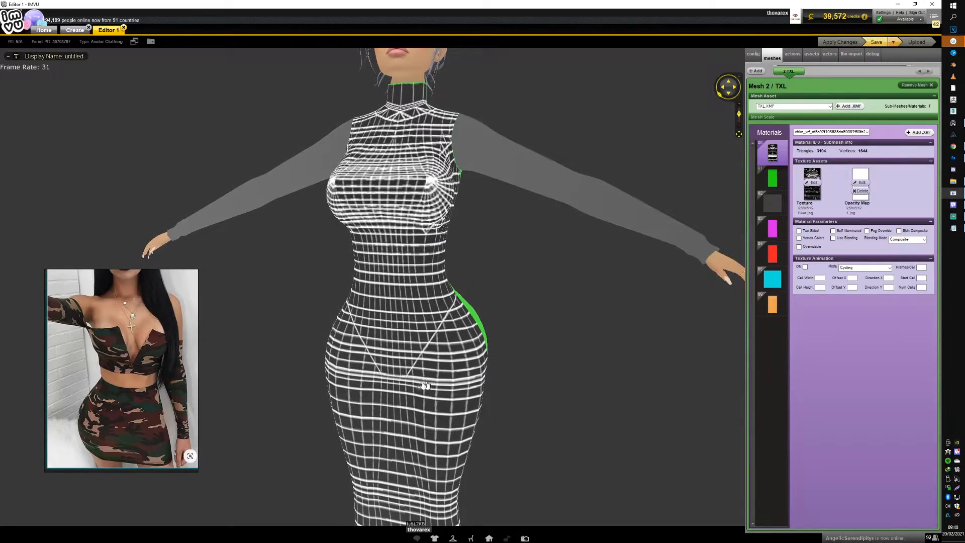
left_click_drag(426, 385, 435, 386)
scroll(436, 267, "up", 3)
left_click_drag(436, 267, 478, 245)
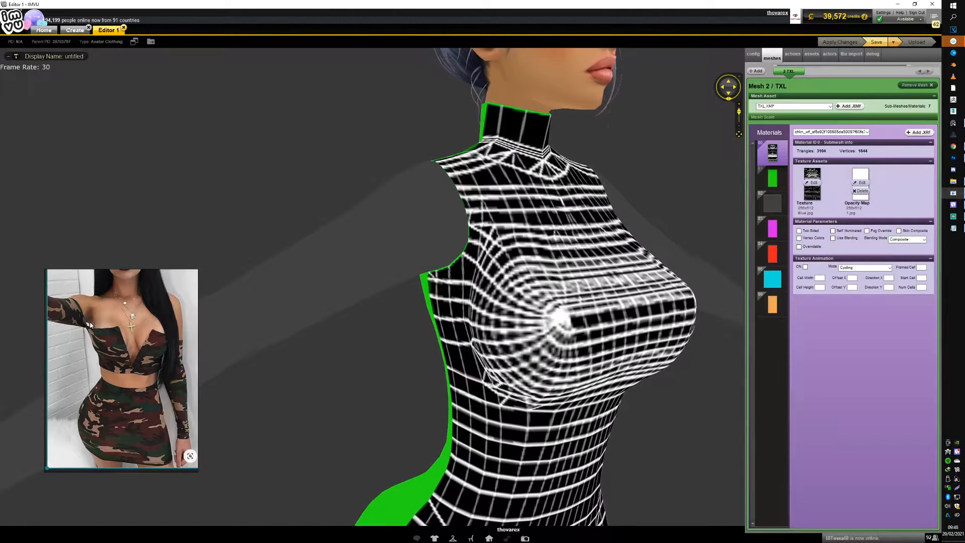
left_click_drag(495, 275, 465, 310)
scroll(461, 279, "down", 3)
scroll(461, 279, "up", 3)
scroll(465, 309, "down", 4)
mouse_move(466, 302)
left_mouse_down()
mouse_move(496, 299)
mouse_move(453, 302)
left_mouse_up()
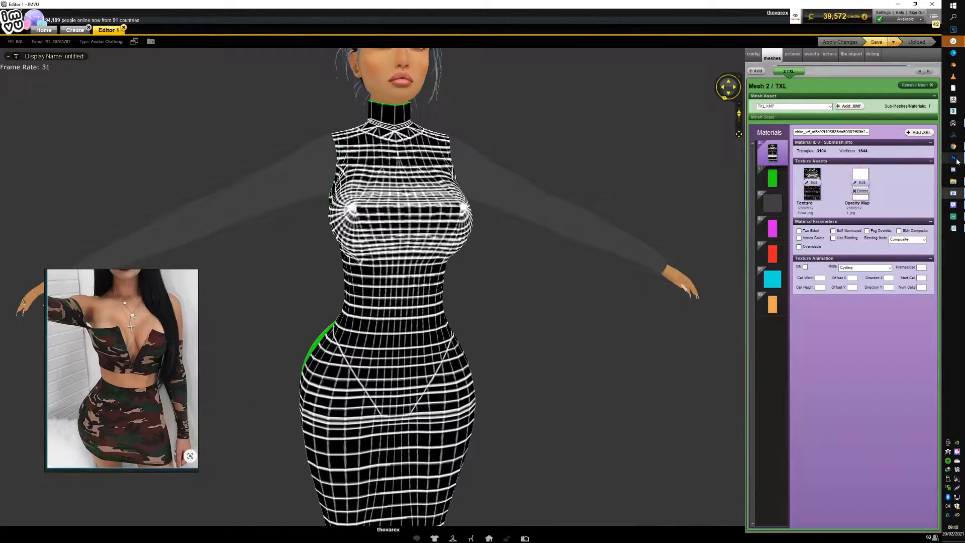
Examine the wireframe lines around the waist and hips of the dress, both up close and at full length
mouse_move(958, 161)
mouse_move(380, 264)
left_mouse_down()
mouse_move(421, 259)
mouse_move(391, 257)
left_mouse_up()
scroll(402, 265, "down", 3)
scroll(402, 265, "up", 3)
scroll(390, 257, "down", 3)
scroll(403, 267, "up", 4)
mouse_move(413, 278)
left_mouse_down()
mouse_move(409, 287)
mouse_move(416, 282)
left_mouse_up()
scroll(409, 287, "up", 2)
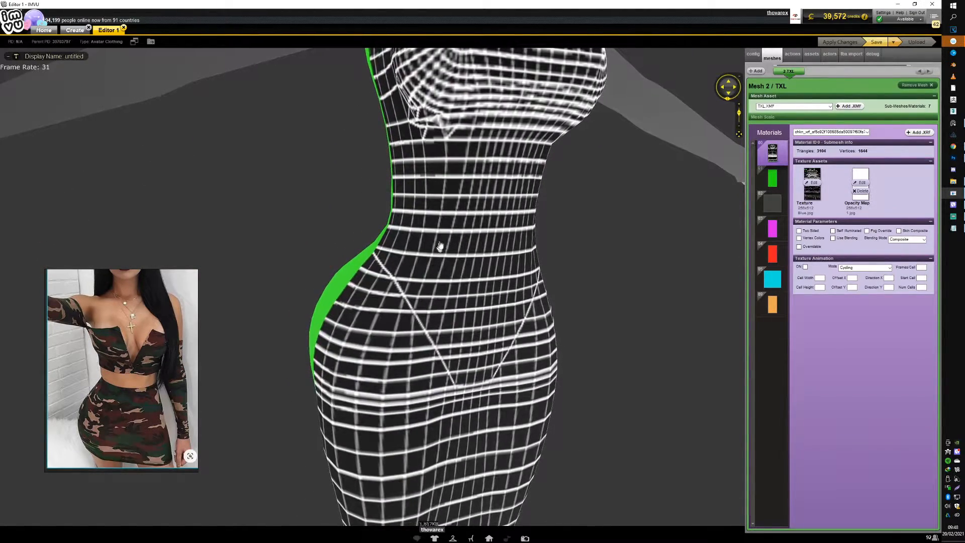
scroll(439, 246, "down", 4)
scroll(390, 248, "up", 5)
scroll(385, 234, "down", 1)
scroll(366, 227, "up", 3)
left_click_drag(379, 231, 397, 243)
scroll(397, 243, "down", 6)
scroll(423, 233, "up", 3)
Compare the enlarged 00-DressFrontMap.jpg in Photoshop with the wireframed dress in IMVU
left_click(953, 158)
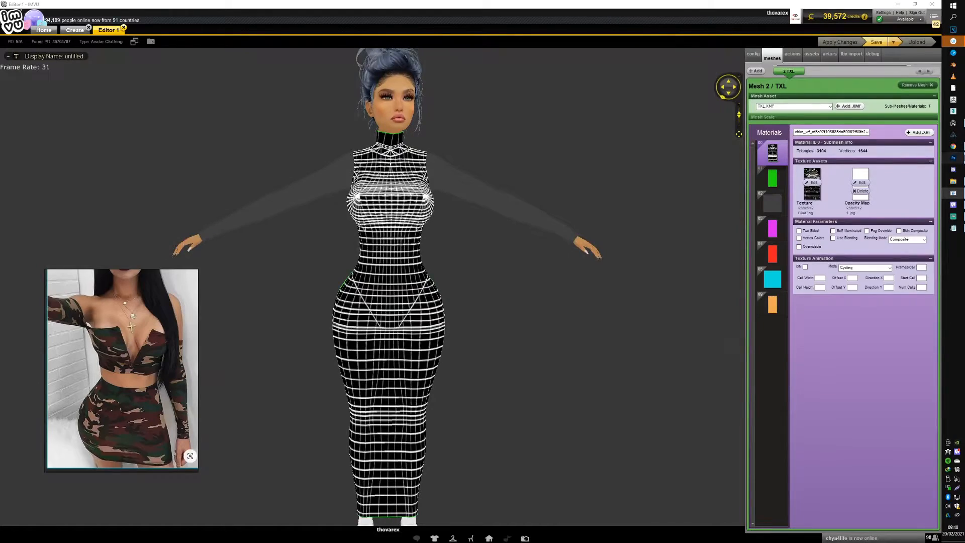
left_click_drag(420, 339, 433, 332)
scroll(432, 331, "up", 2)
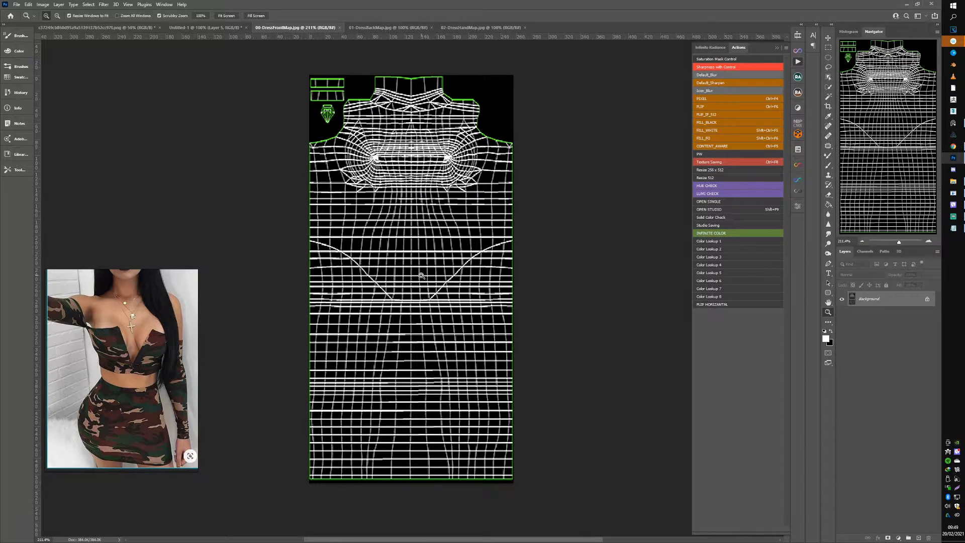
mouse_move(958, 198)
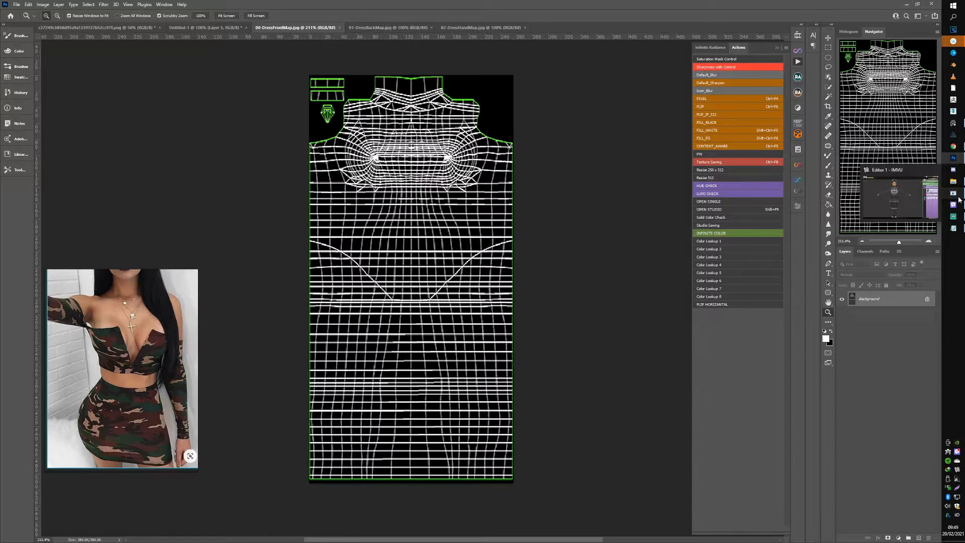
left_click(959, 199)
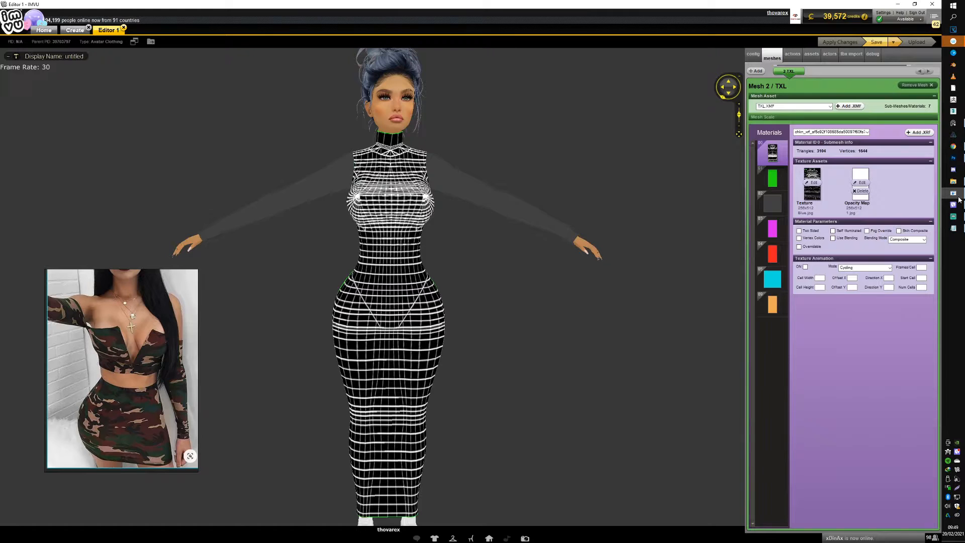
left_click(959, 200)
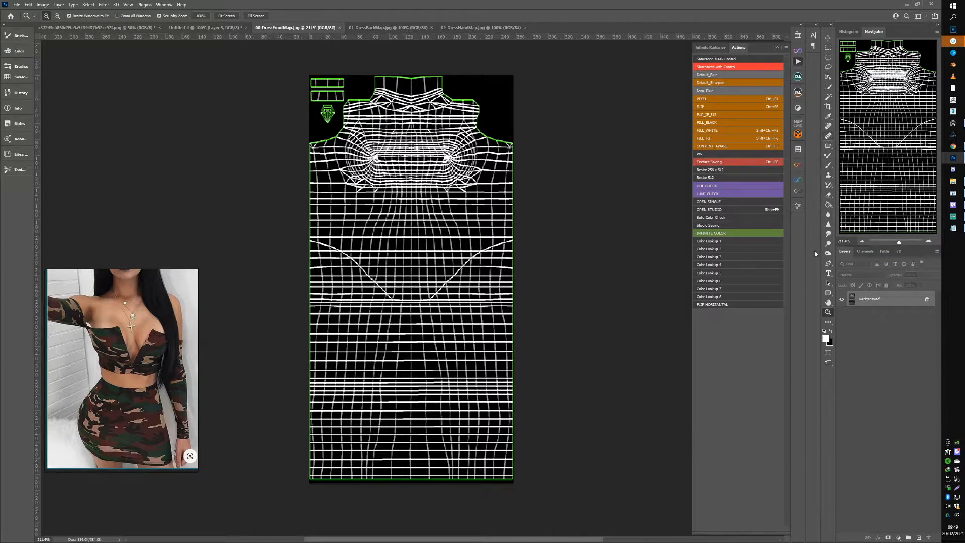
Add a new layer to the dress-front map and brush a red spot just below the bust at one side
left_click(826, 339)
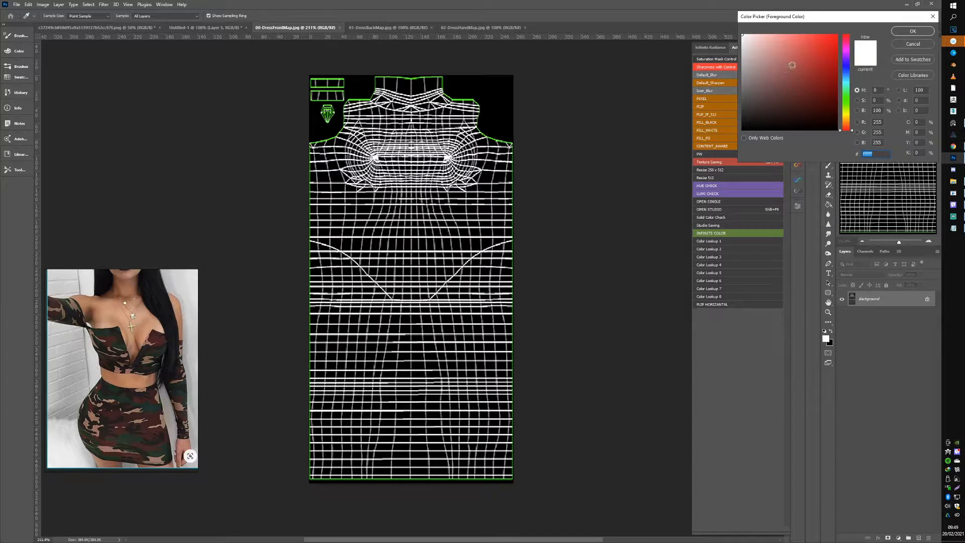
left_click(898, 34)
key("ctrl+alt+shift+n")
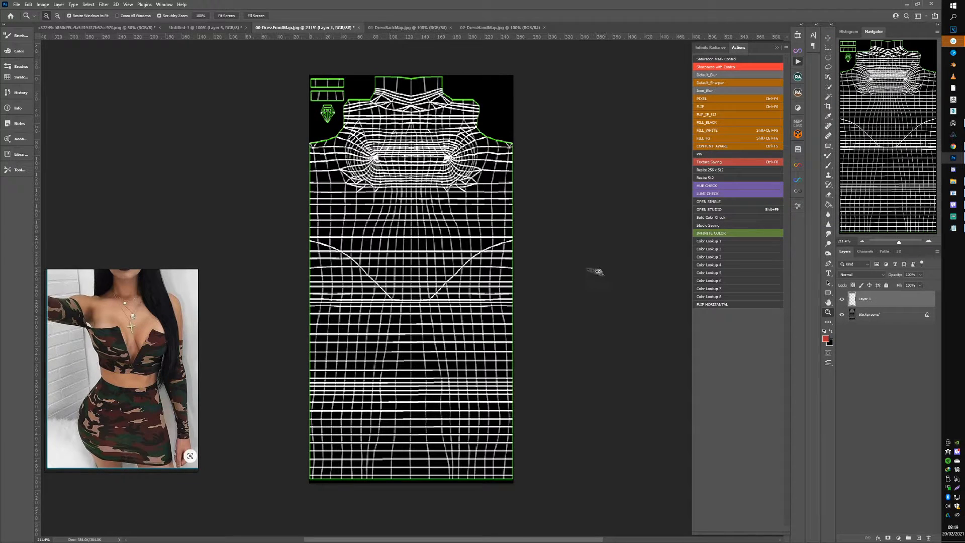
scroll(321, 189, "down", 2)
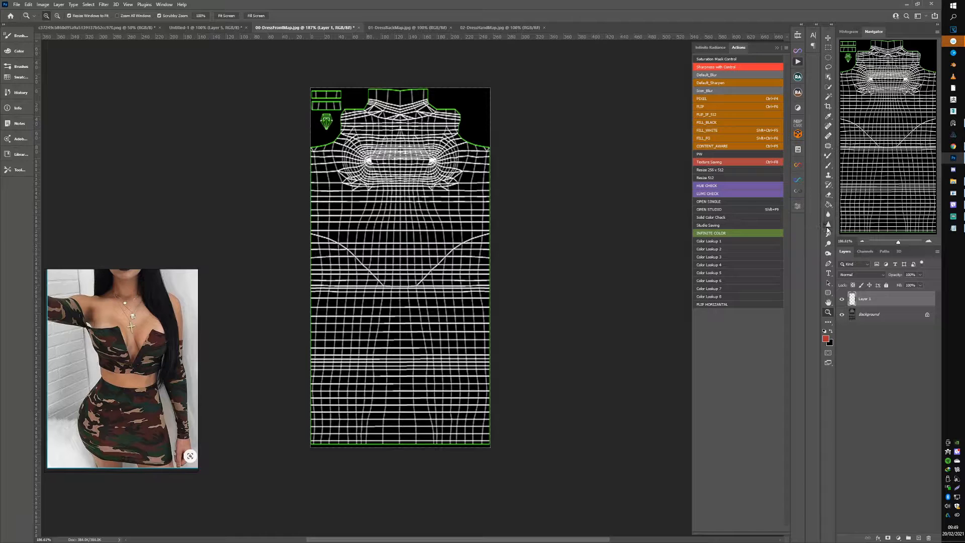
left_click(828, 165)
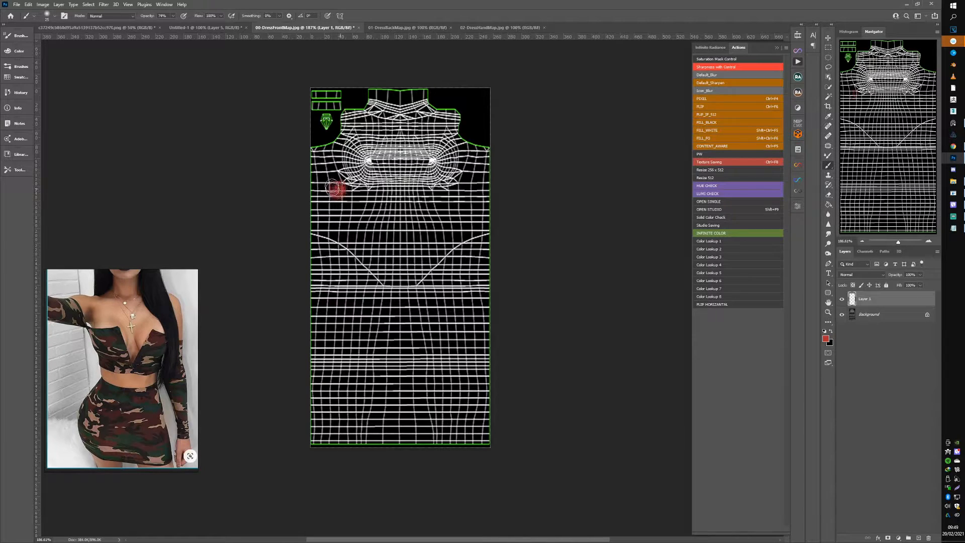
Brush a green (#21e28e) spot at the centre below the bust and a blue (#2153e2) spot at the side opposite the red one
left_click(826, 339)
left_click(848, 90)
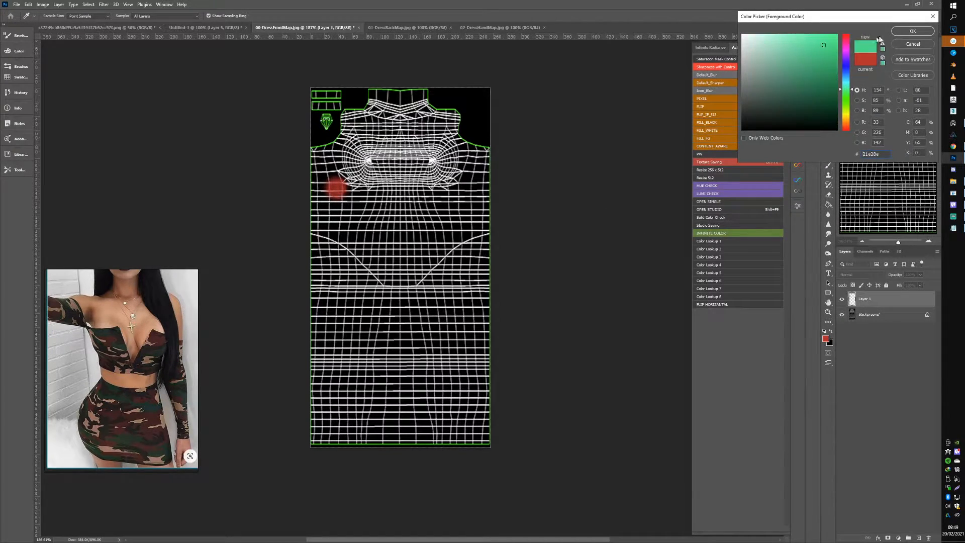
left_click(915, 32)
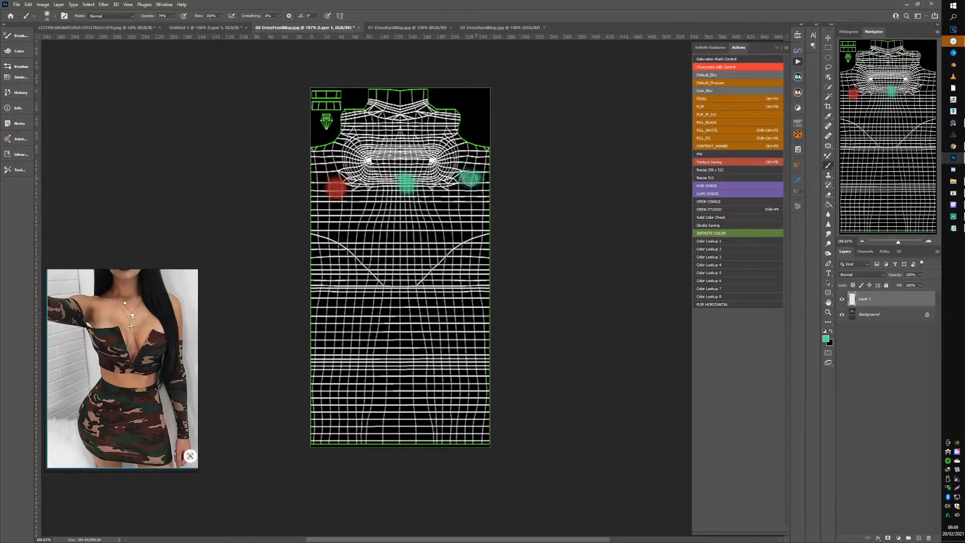
left_click(826, 339)
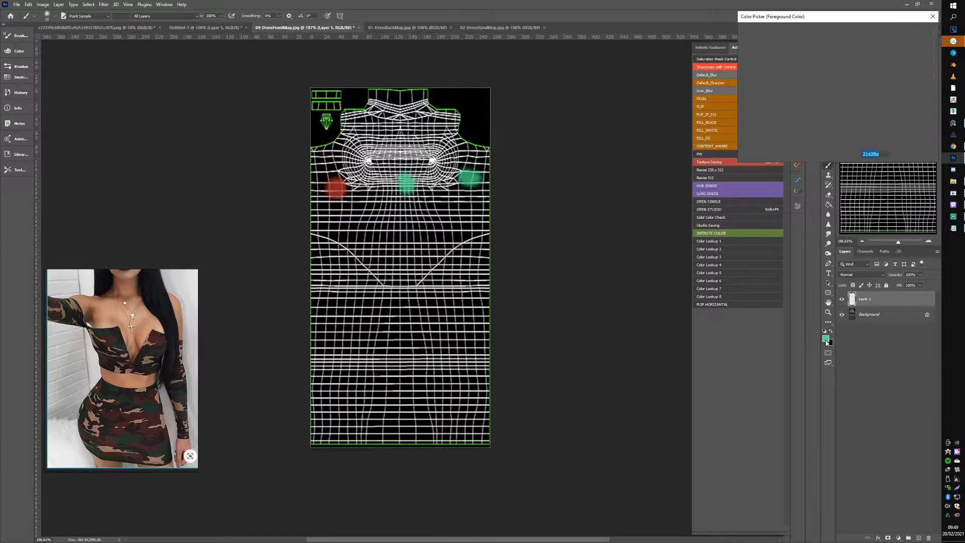
left_click(847, 71)
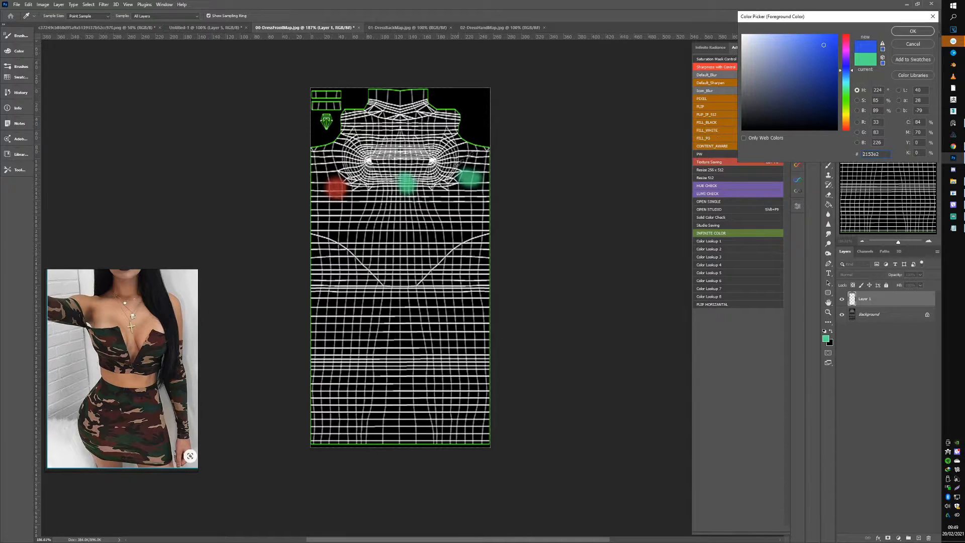
left_click(908, 32)
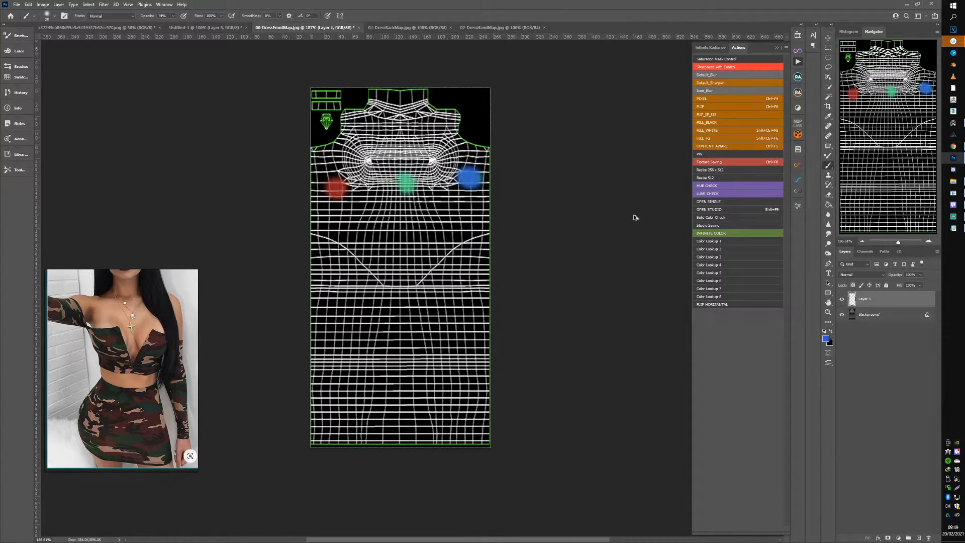
Save the marked map as a JPEG at maximum quality 12, overwriting 00-DressFrontMap.jpg
key("ctrl+shift+s")
double_click(86, 67)
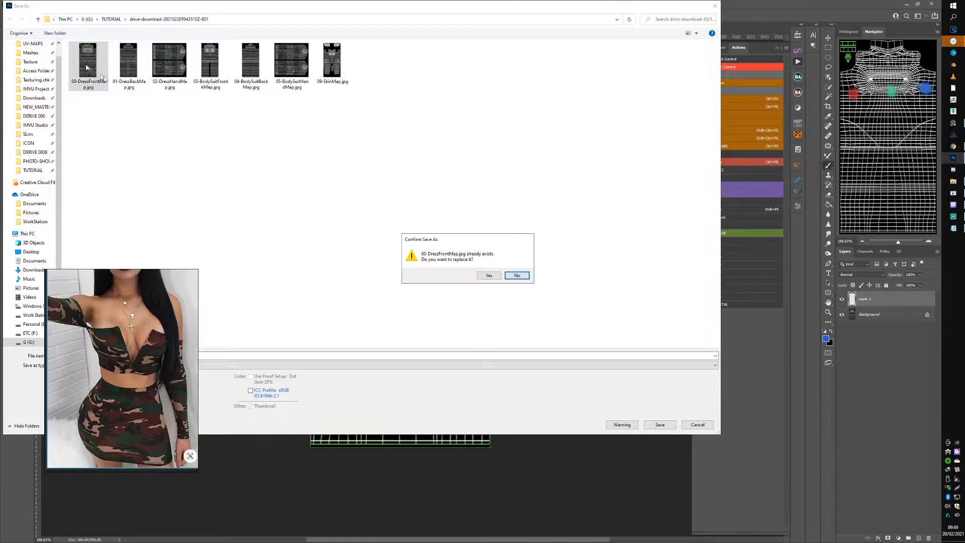
left_click(488, 275)
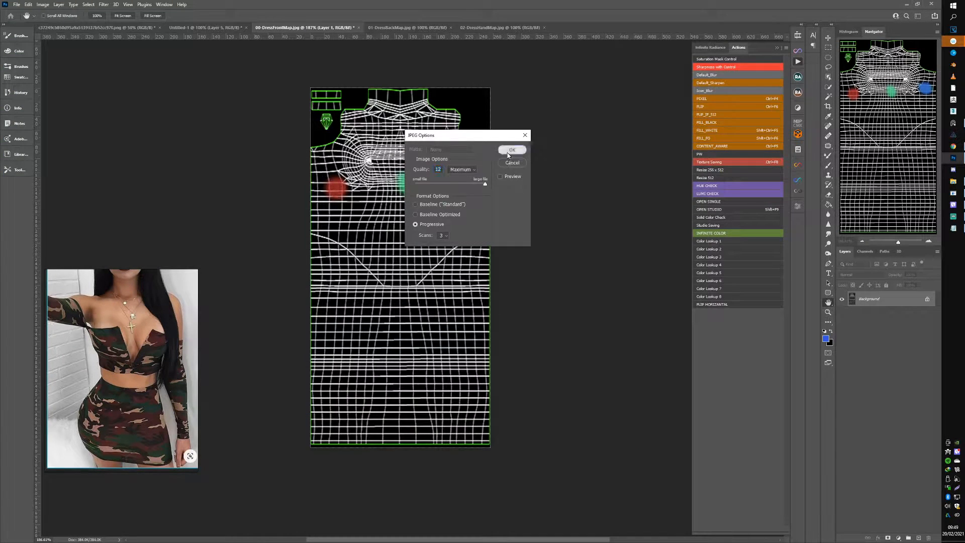
left_click(510, 151)
Switch to IMVU, reload the updated 00-DressFrontMap.jpg as the dress-front material's texture, and apply the changes
left_click(954, 193)
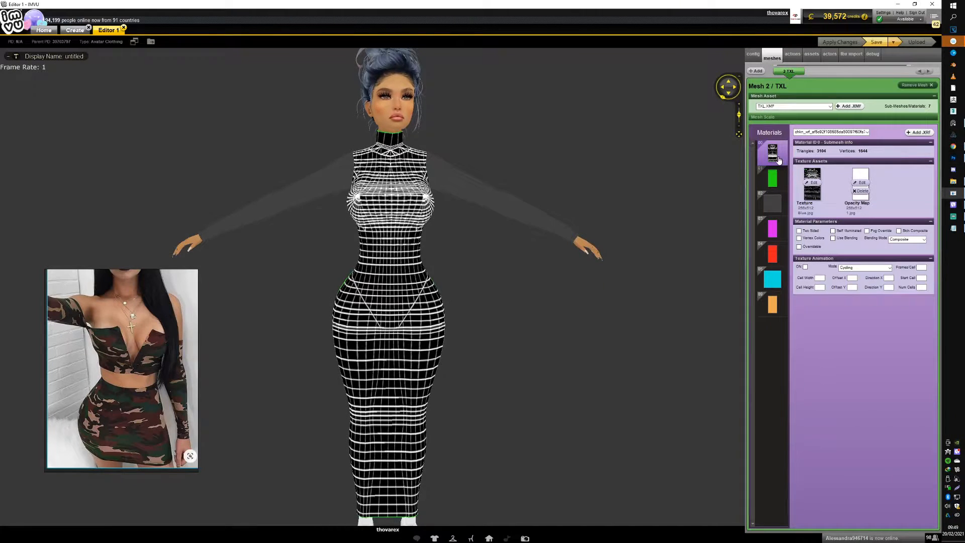
left_click(817, 189)
double_click(85, 70)
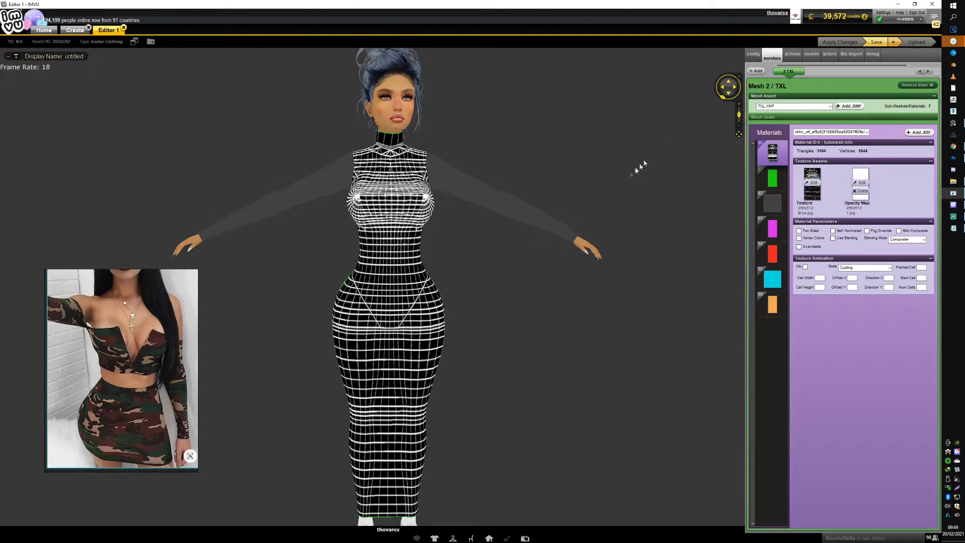
Inspect the red marker on the side of the dress and compare its position with the UV map in Photoshop
scroll(477, 221, "up", 4)
left_click_drag(478, 220, 430, 204)
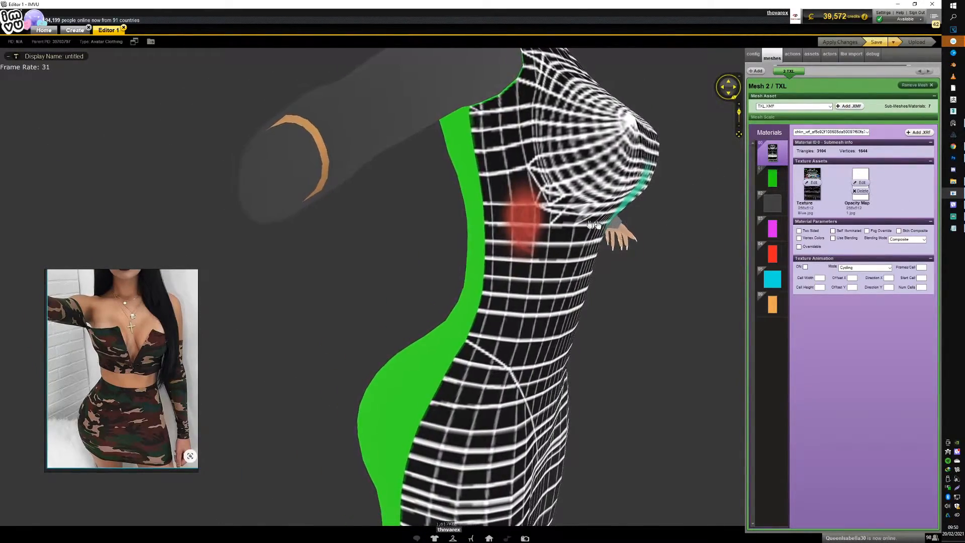
left_click(954, 158)
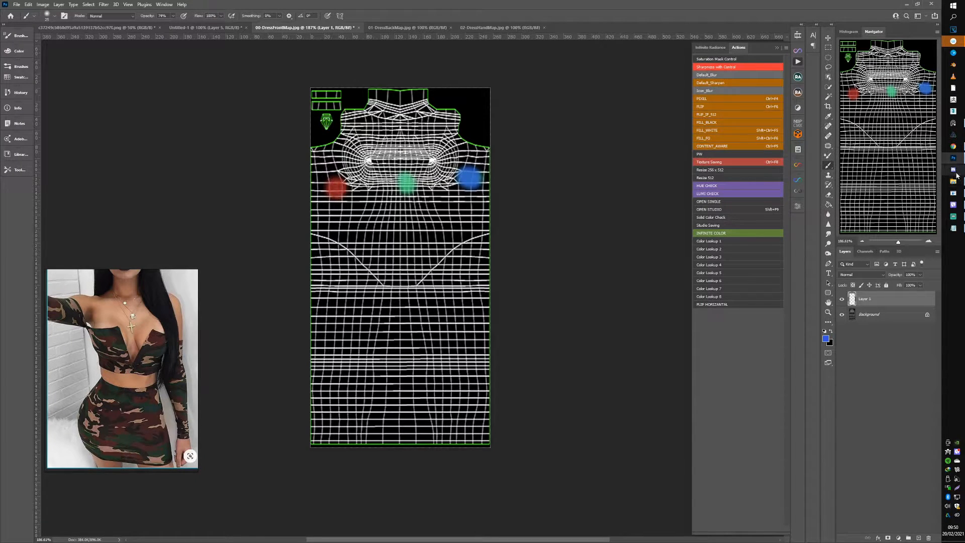
left_click(952, 200)
Examine the red and green markers below the bust from the side and front, and switch to the UV map in Photoshop
scroll(483, 267, "down", 5)
left_click_drag(482, 267, 336, 250)
scroll(420, 261, "up", 4)
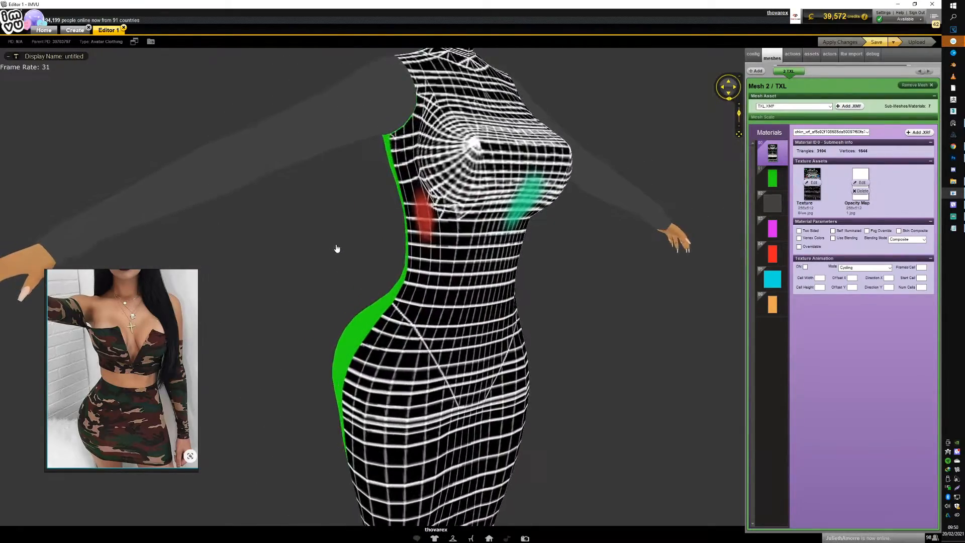
mouse_move(382, 207)
left_mouse_down()
mouse_move(304, 209)
mouse_move(386, 209)
left_mouse_up()
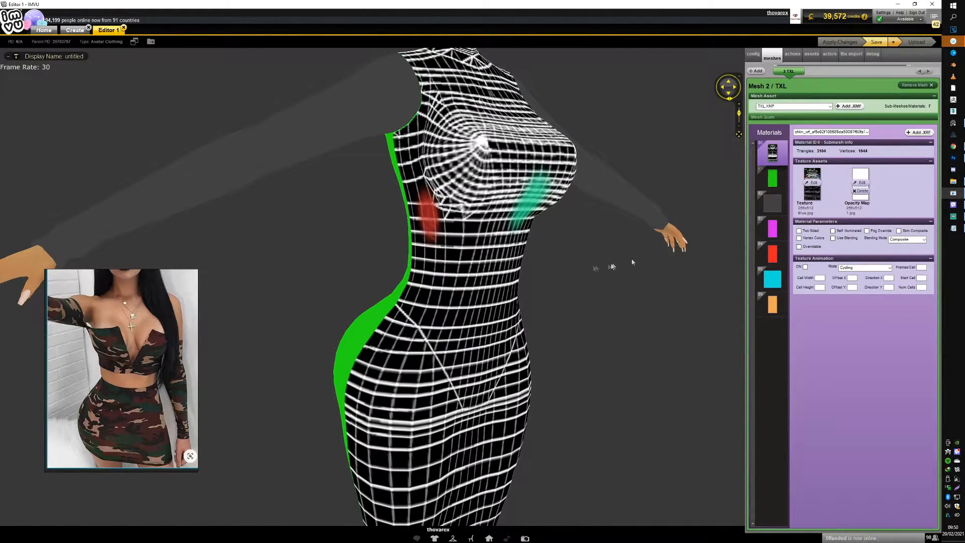
left_click_drag(542, 261, 512, 278)
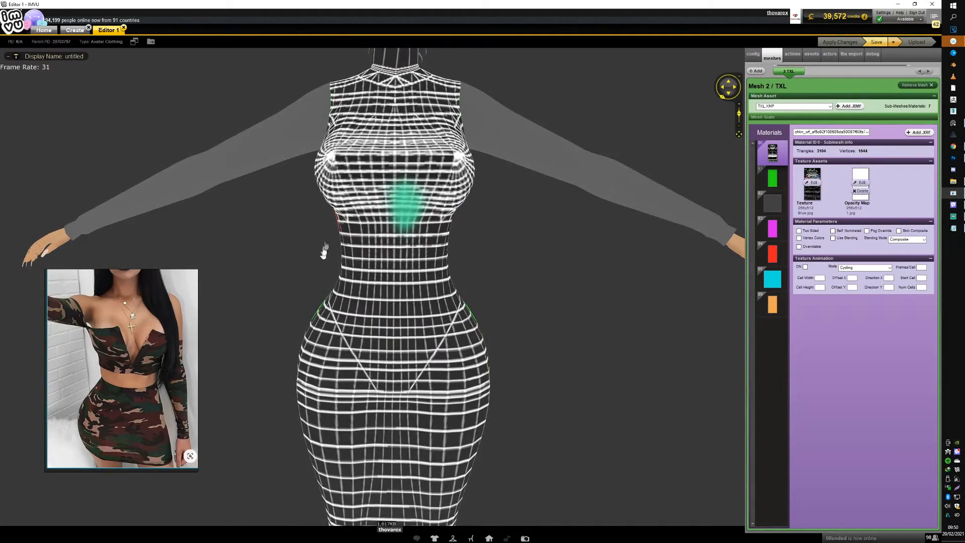
left_click_drag(325, 252, 412, 242)
mouse_move(953, 160)
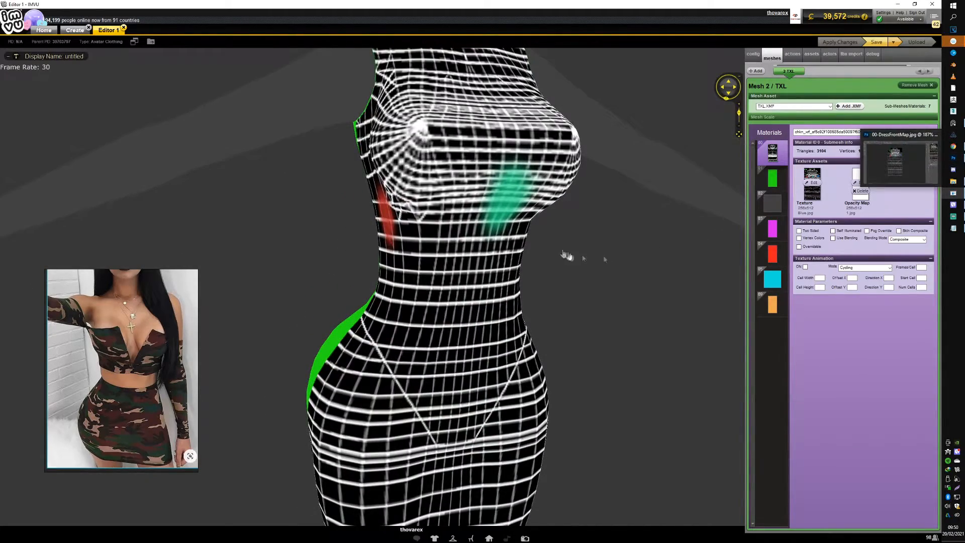
left_click(953, 160)
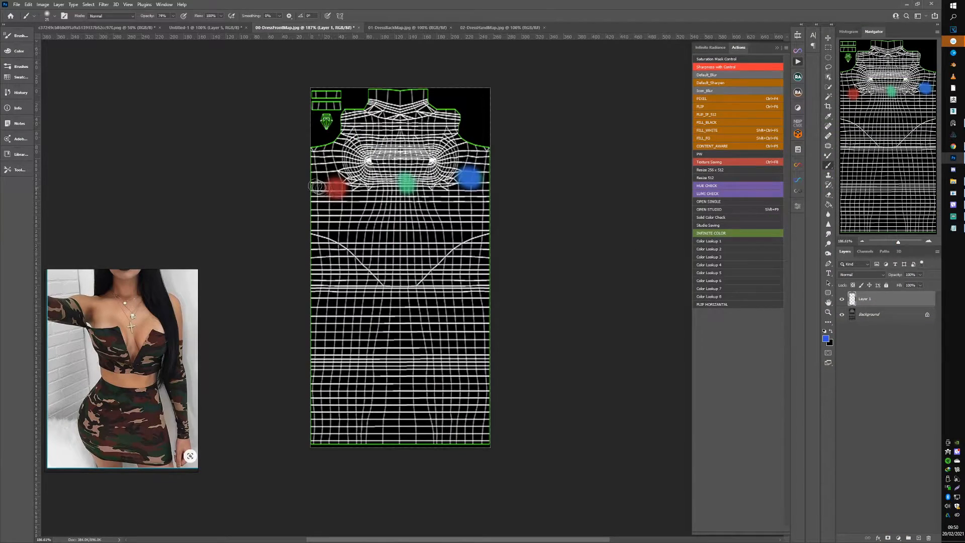
Inspect the coloured markers on the dress in IMVU from another angle and return to the UV map in Photoshop
left_click(953, 193)
left_click_drag(651, 233, 441, 249)
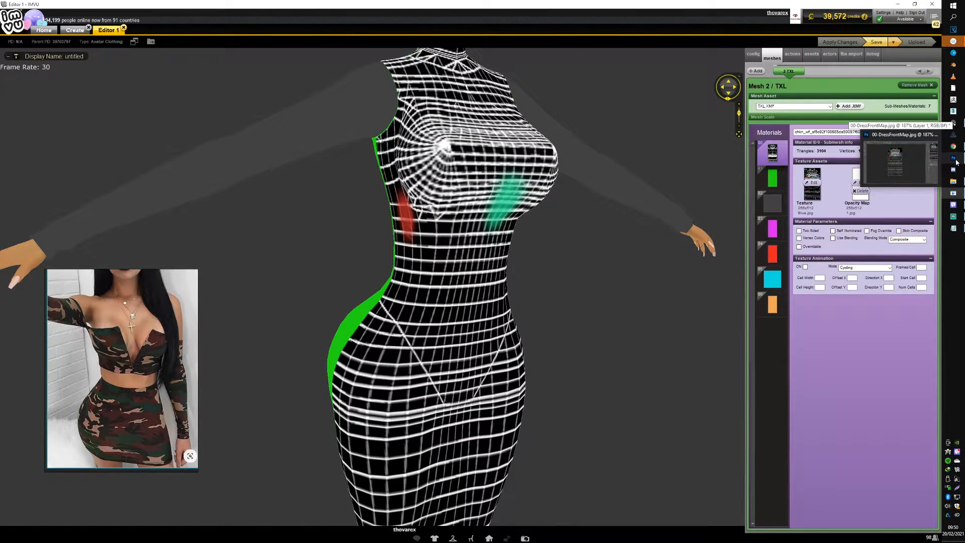
left_click(957, 161)
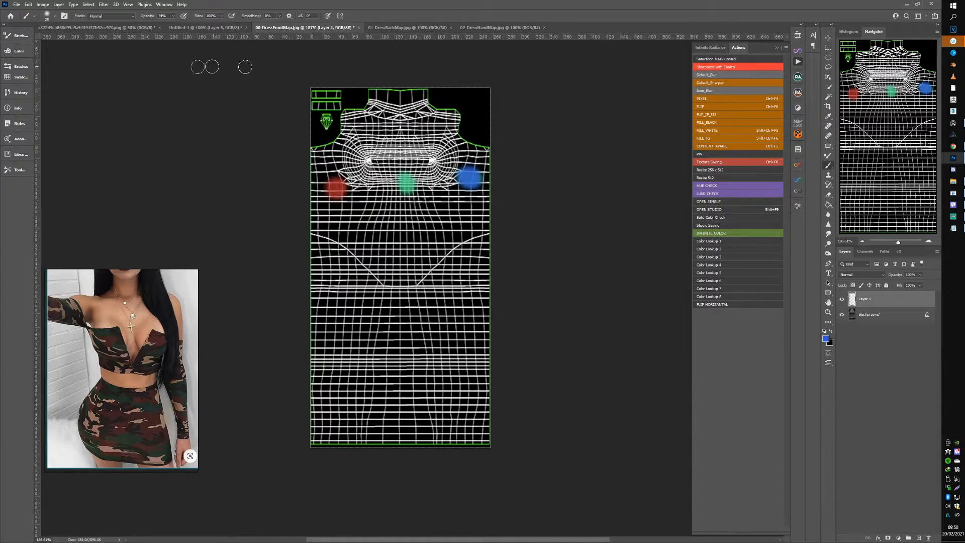
Open the lettered colour-grid image and convert its locked background into a regular layer
left_click(119, 28)
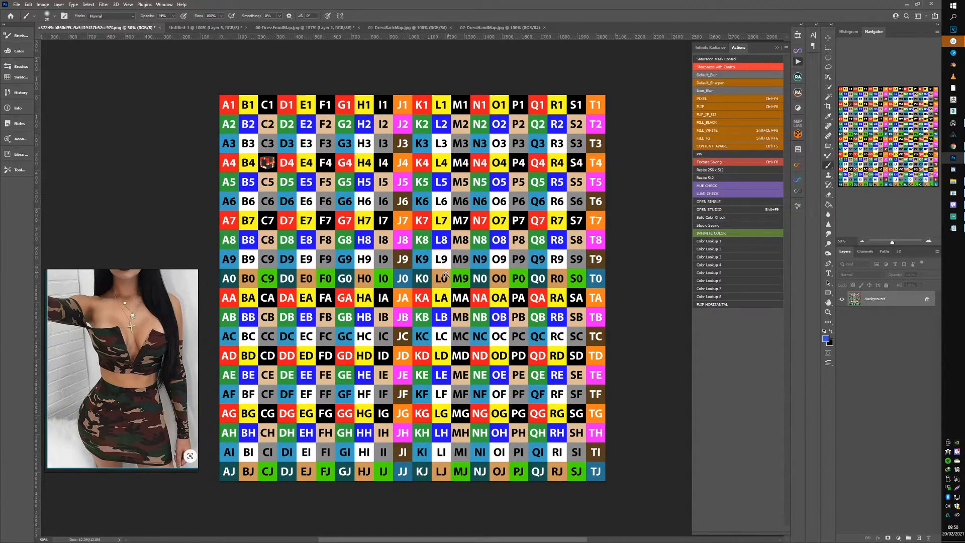
scroll(448, 274, "down", 2)
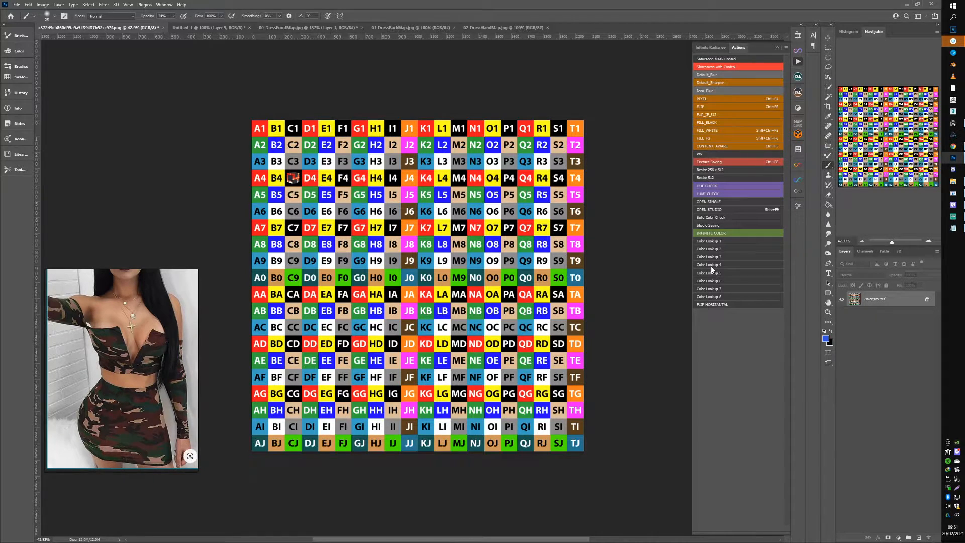
double_click(858, 301)
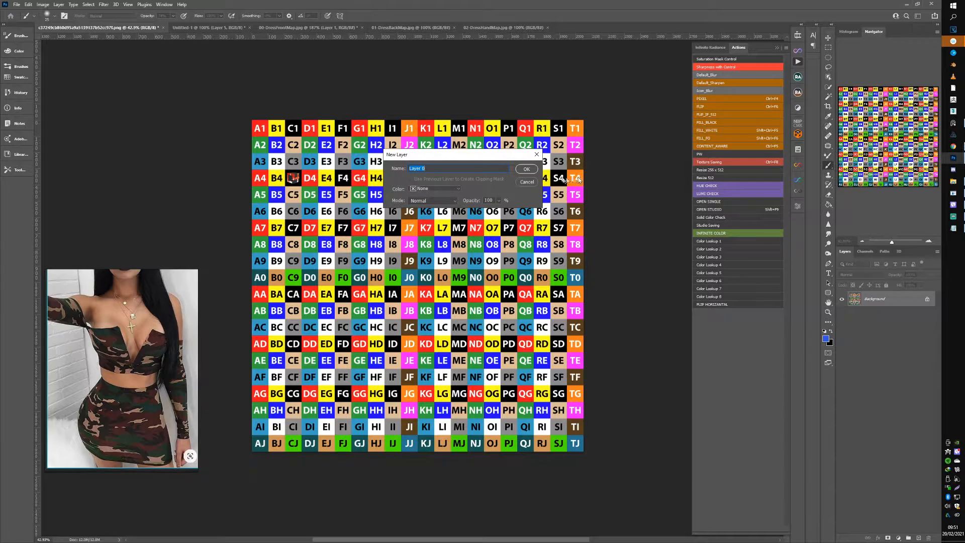
left_click(526, 170)
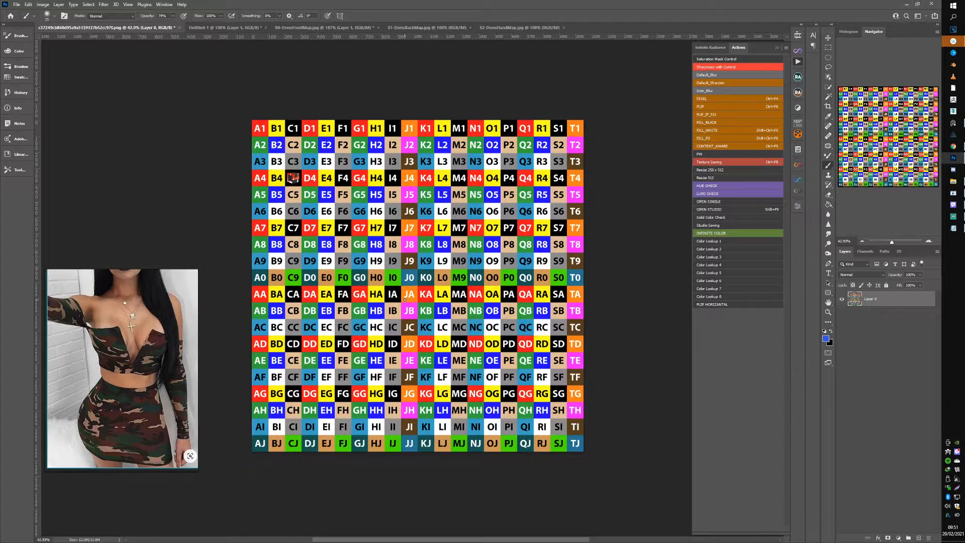
Return to 00-DressFrontMap.jpg and delete the layer holding the painted colour markers
left_click(225, 27)
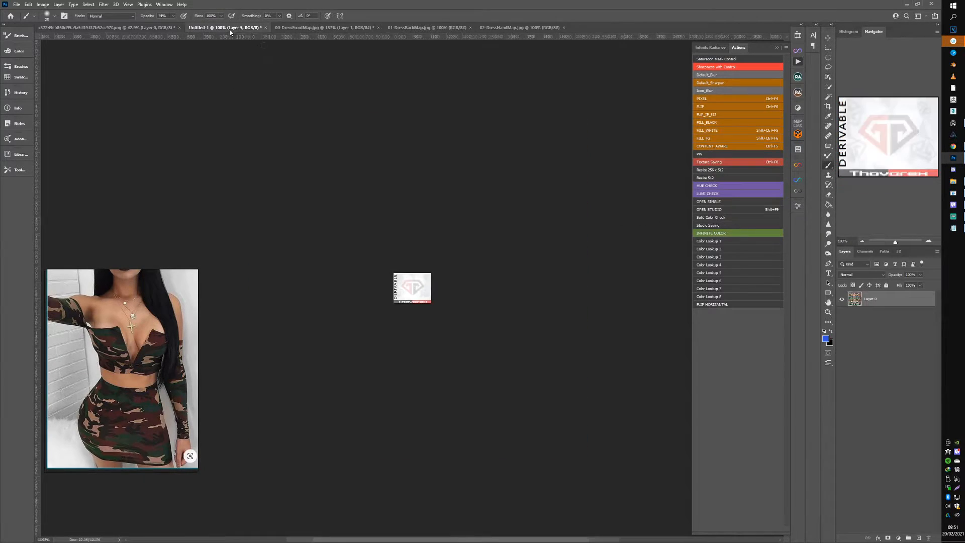
left_click(333, 30)
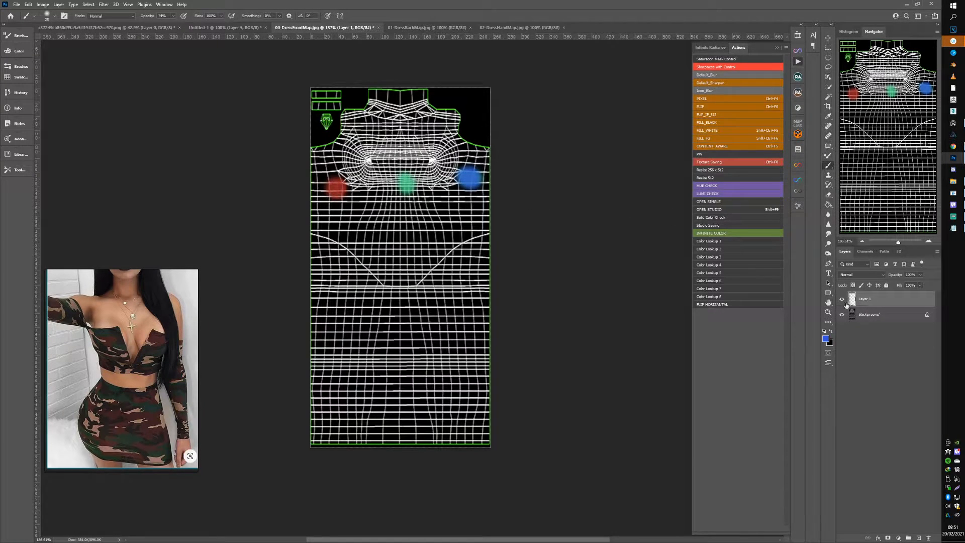
left_click(844, 299)
left_click_drag(885, 302, 928, 538)
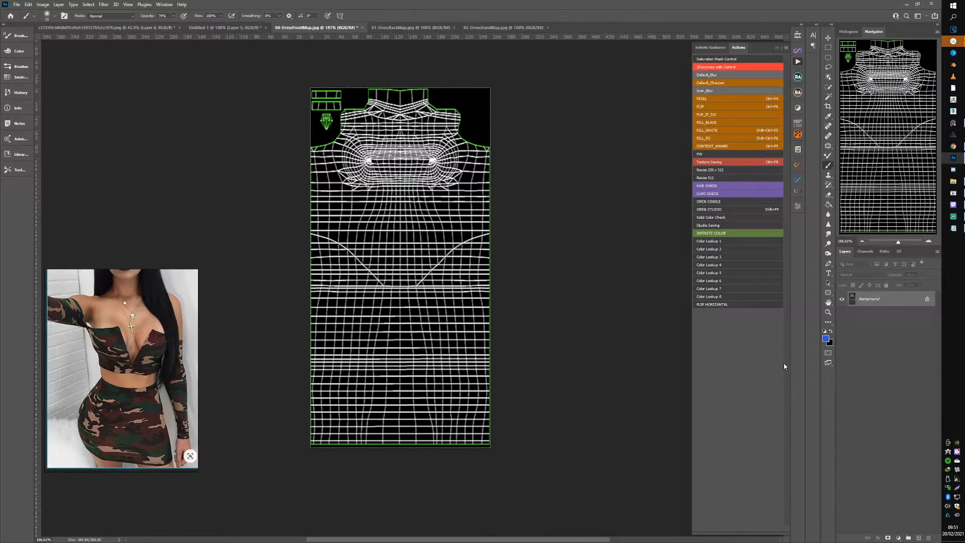
Paste the lettered colour grid into the dress-front map and scale it non-proportionally to cover the whole canvas
key("ctrl+z")
key("ctrl+t")
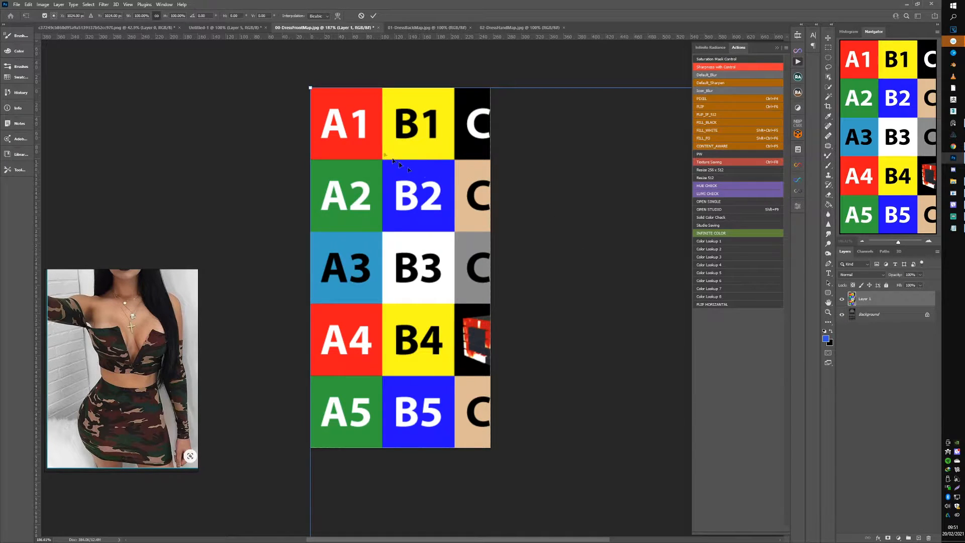
left_click_drag(311, 88, 378, 209)
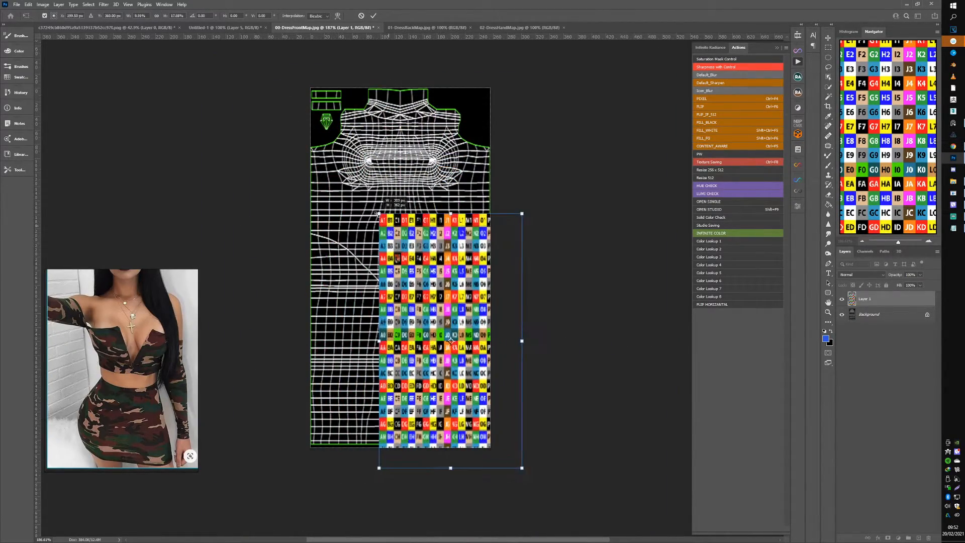
left_click_drag(409, 243, 341, 118)
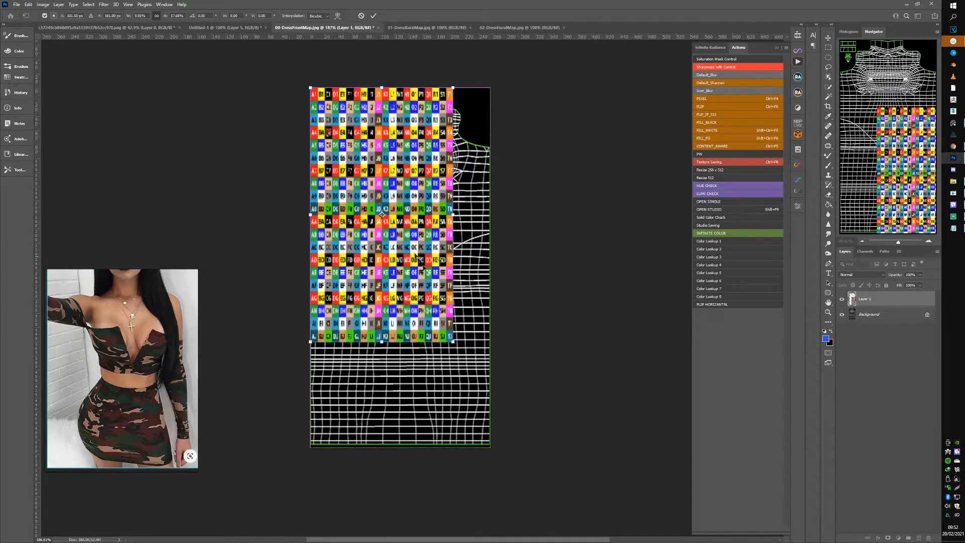
left_click_drag(456, 341, 490, 444)
key("Return")
key("b")
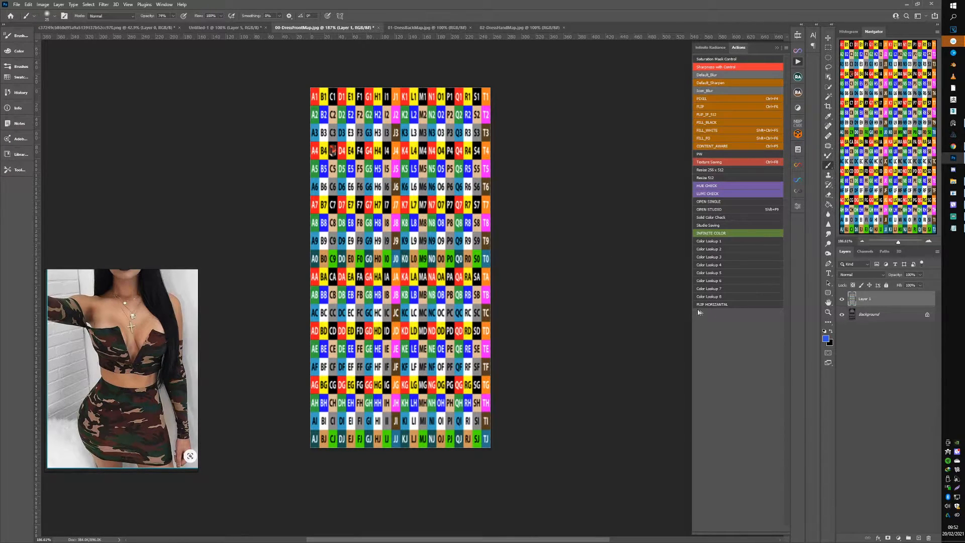
Convert the UV map's background into a regular layer and lower the grid layer's opacity to reveal the wireframe
left_click(870, 314)
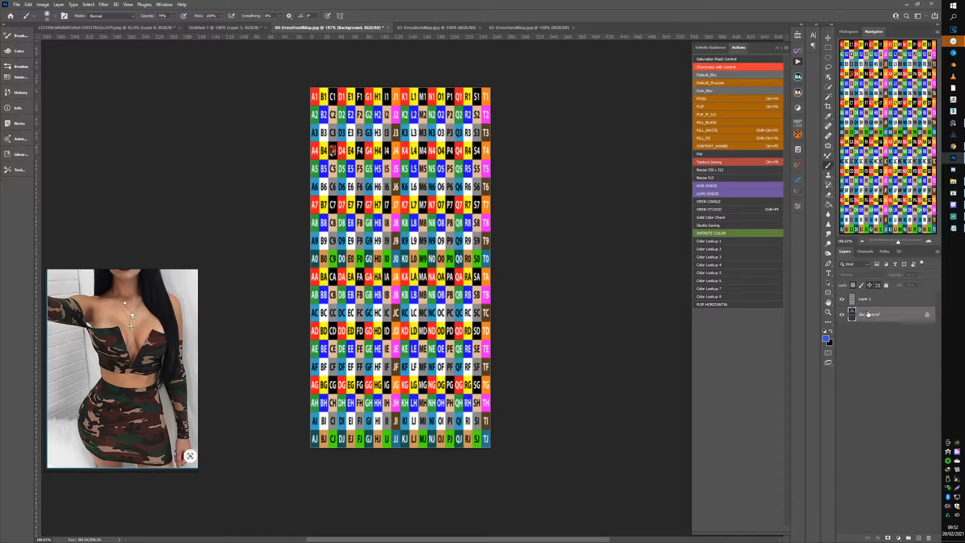
double_click(869, 314)
left_click(525, 171)
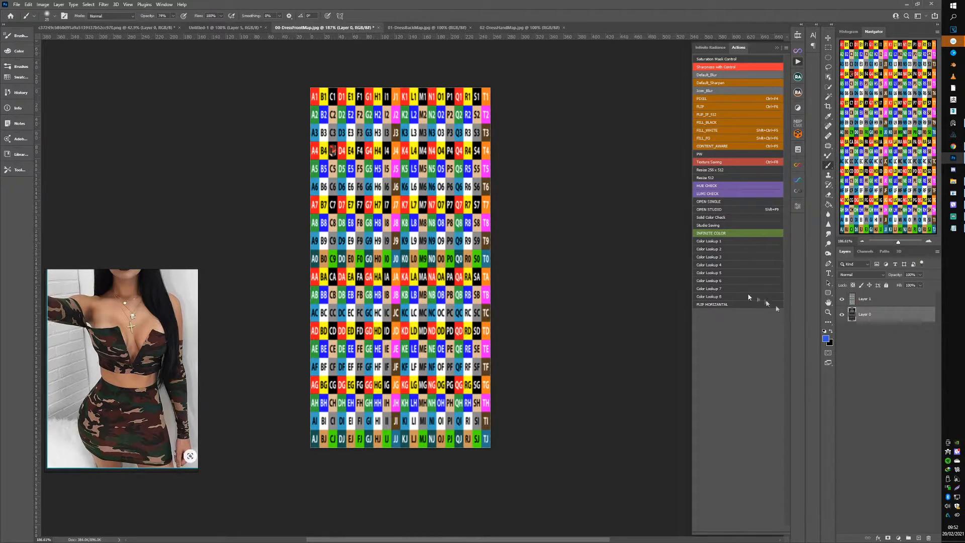
left_click(882, 303)
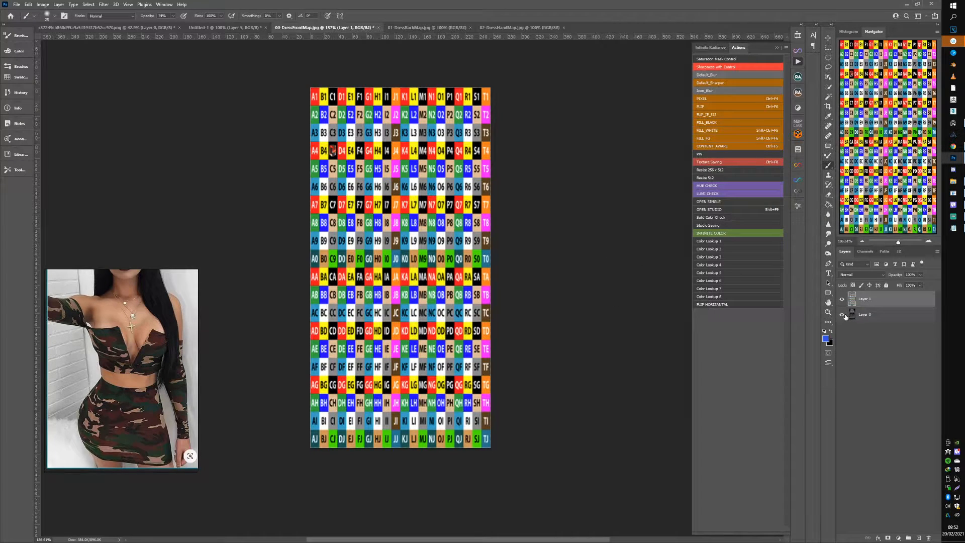
key("v")
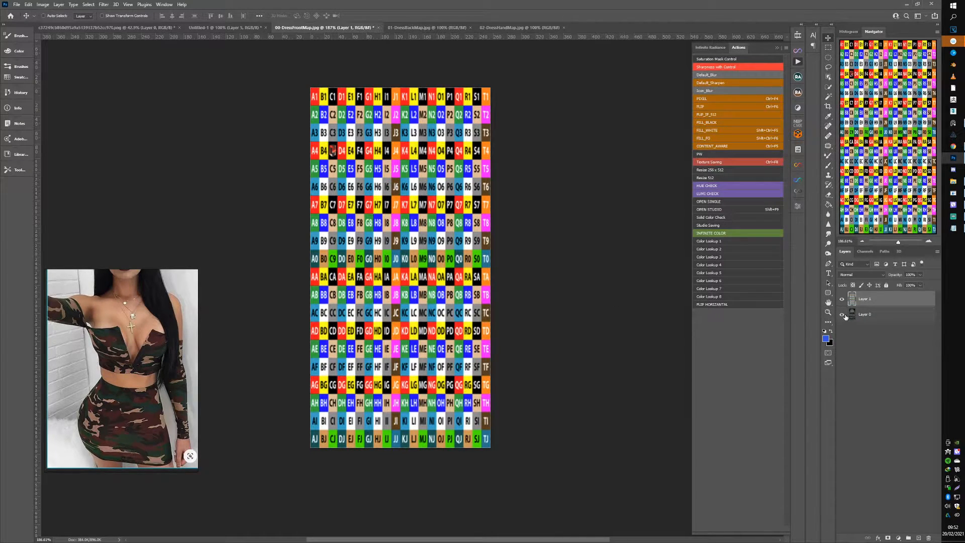
left_click(921, 276)
left_click_drag(905, 285, 907, 286)
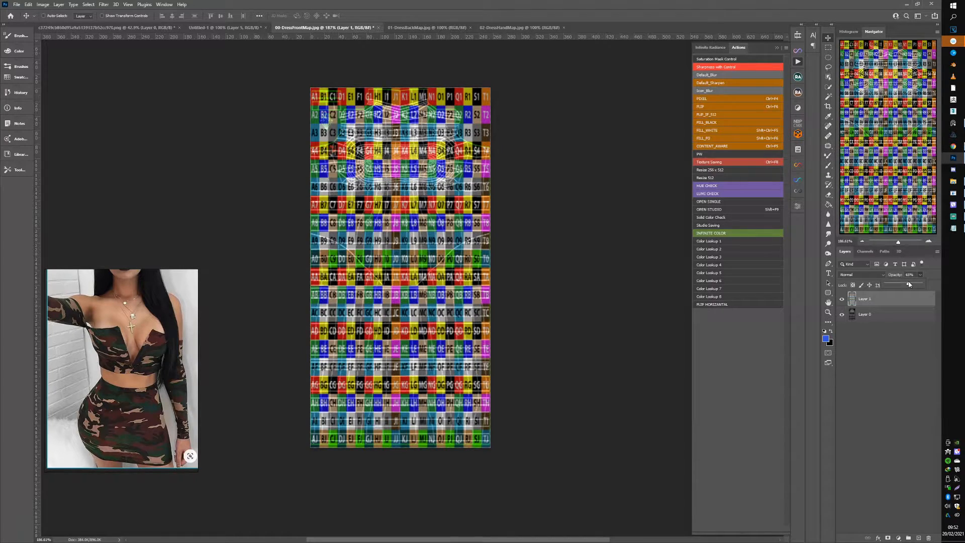
Save the grid-covered map as a JPEG, overwriting 00-DressFrontMap.jpg
scroll(372, 201, "up", 2)
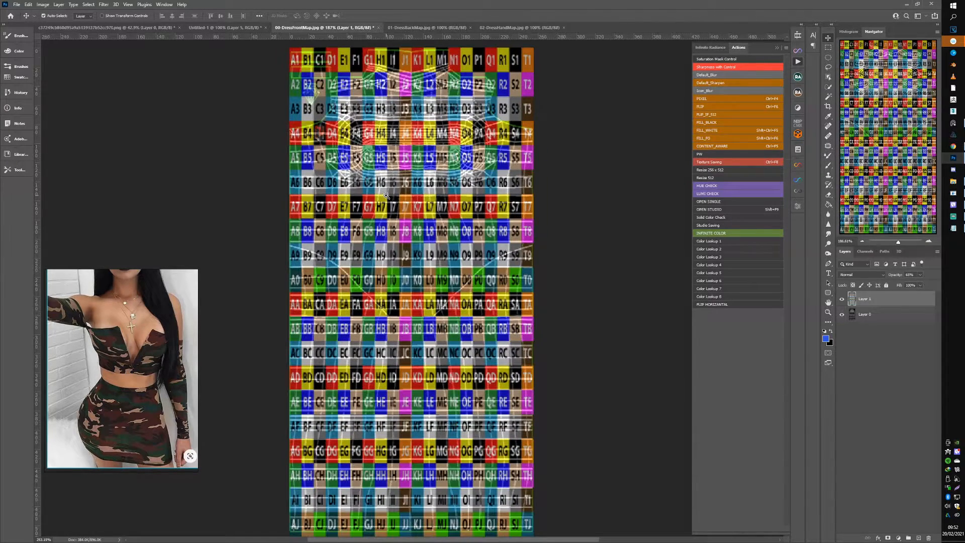
key("ctrl+shift+s")
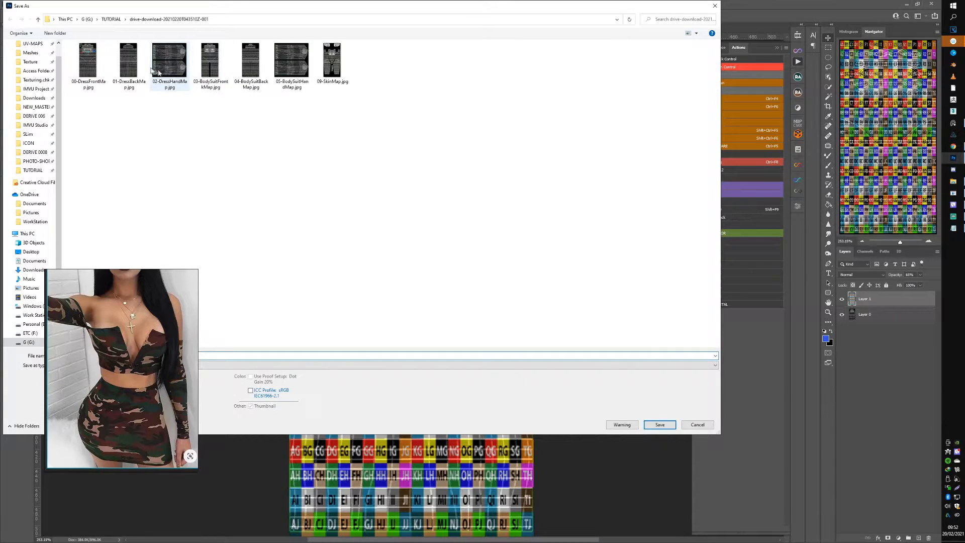
double_click(99, 63)
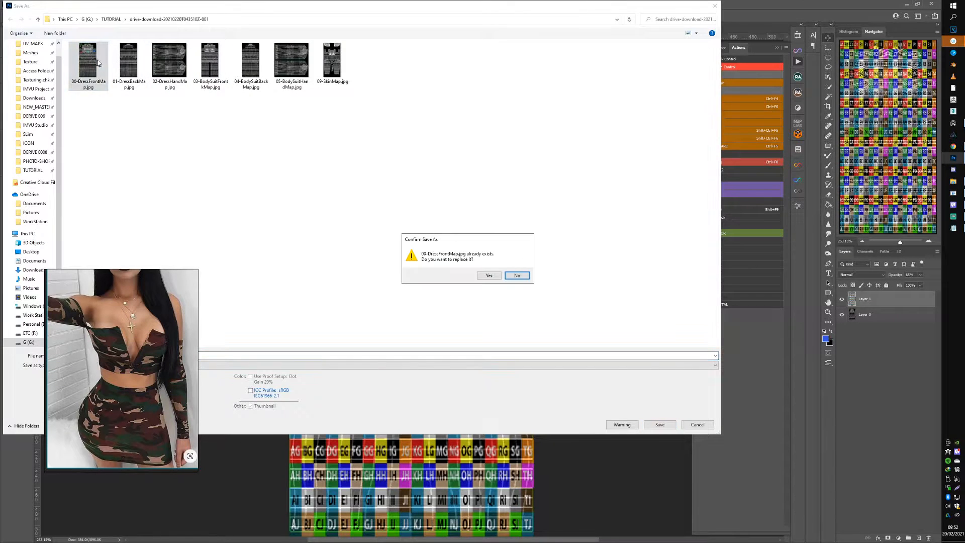
left_click(483, 275)
left_click(512, 152)
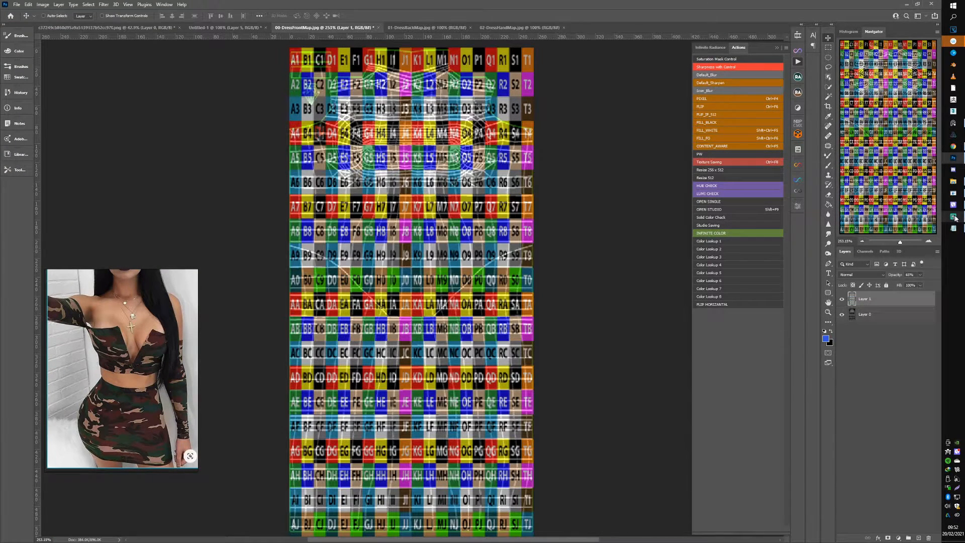
Switch to IMVU and reload 00-DressFrontMap.jpg as the dress-front material's texture
left_click(954, 194)
left_click(816, 180)
double_click(89, 60)
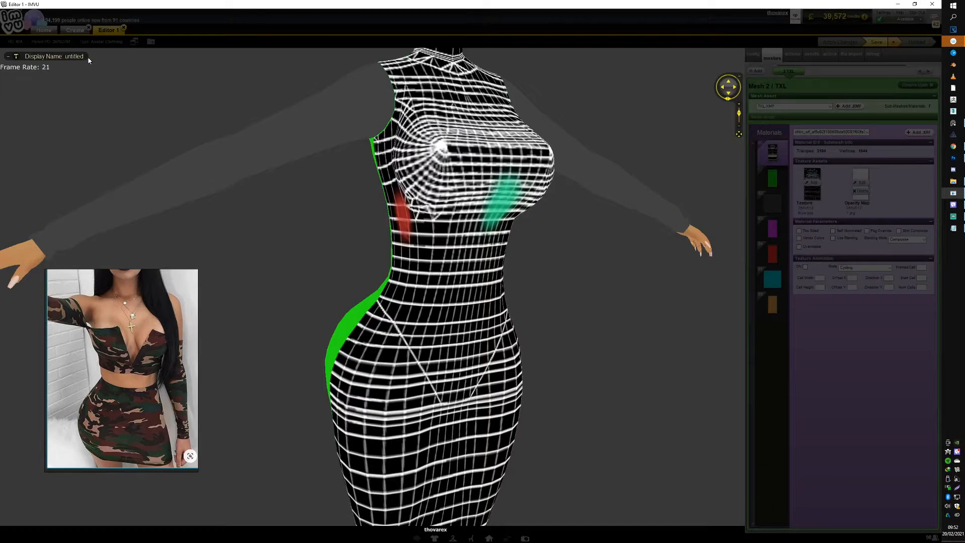
Examine how the lettered grid cells fall across the bust, waist and hips of the dress
left_click_drag(549, 230, 501, 251)
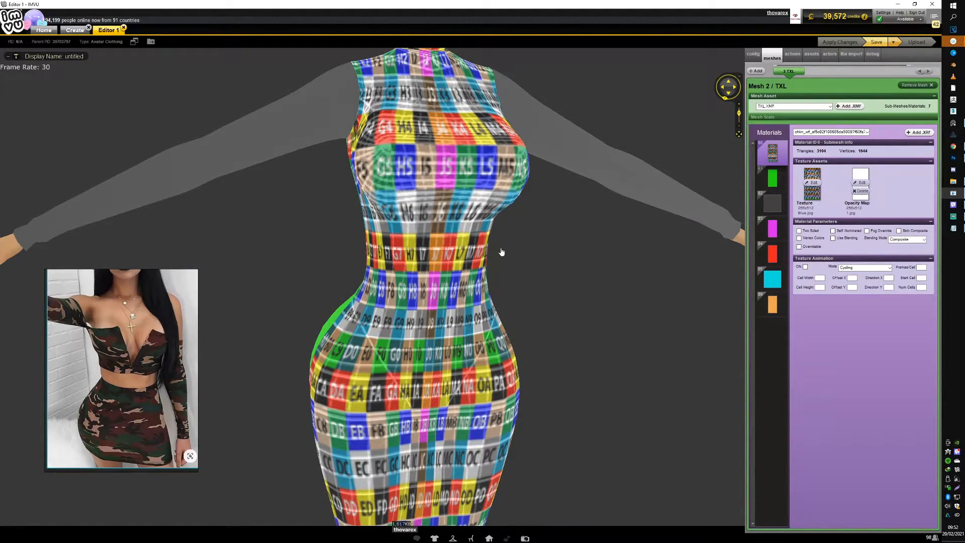
scroll(448, 343, "up", 3)
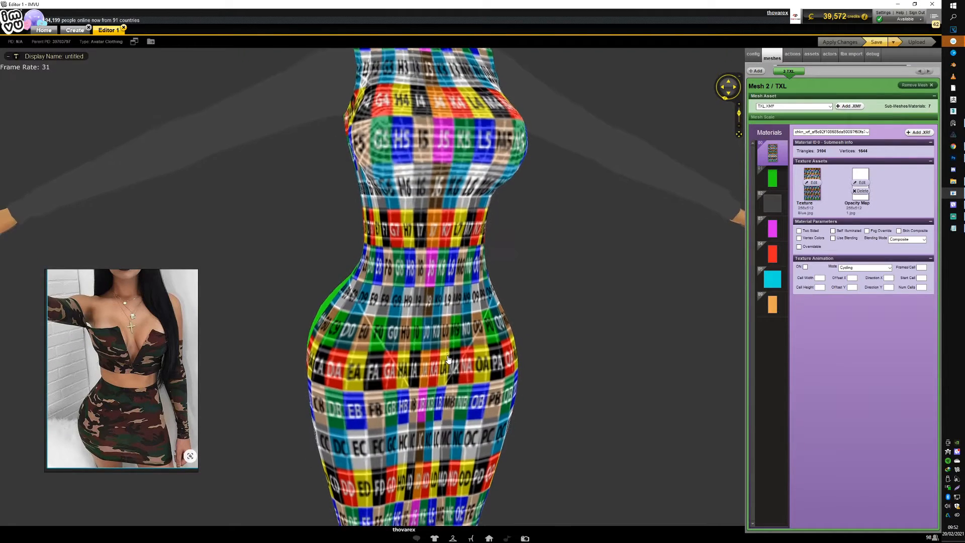
scroll(456, 325, "up", 2)
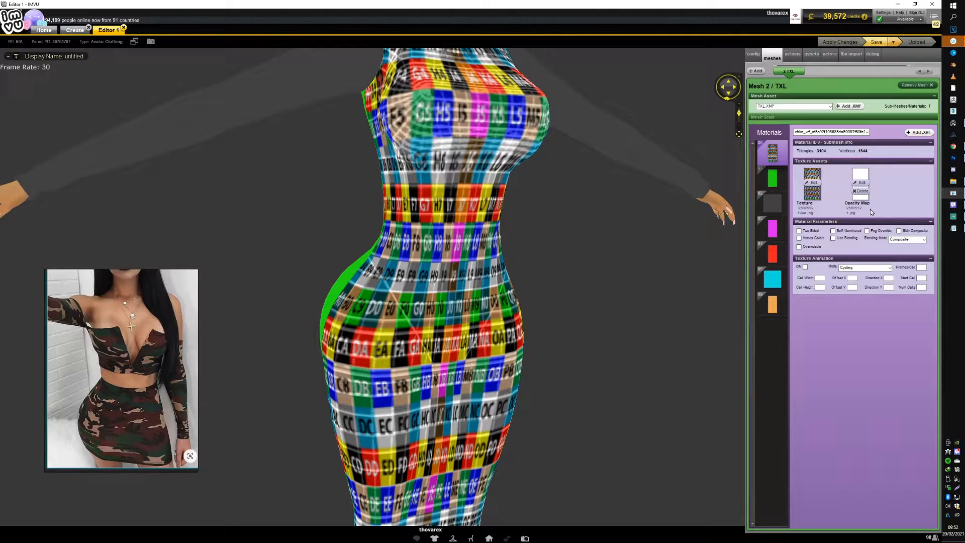
Switch to Photoshop and hide and reshow the grid layer to compare it with the UV wireframe beneath
left_click(954, 147)
left_click(954, 158)
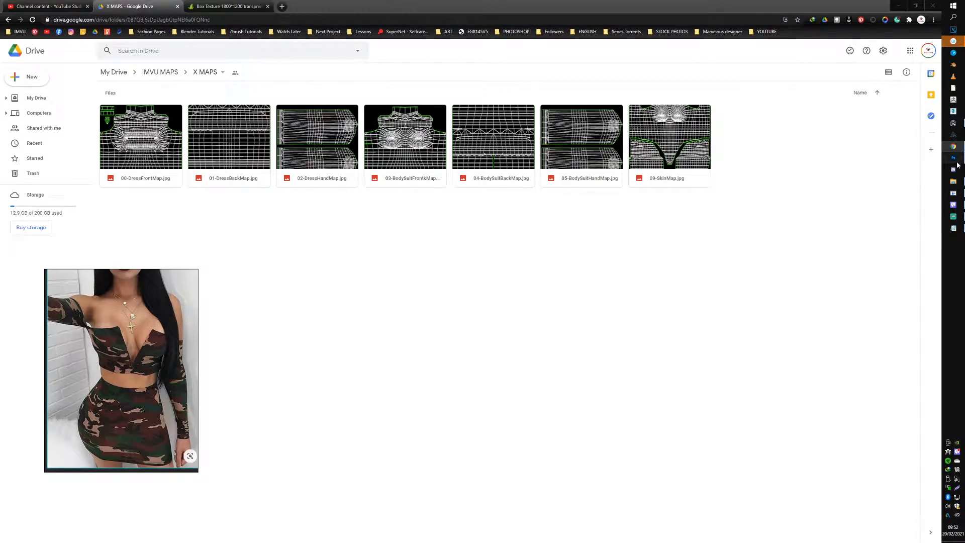
left_click(842, 299)
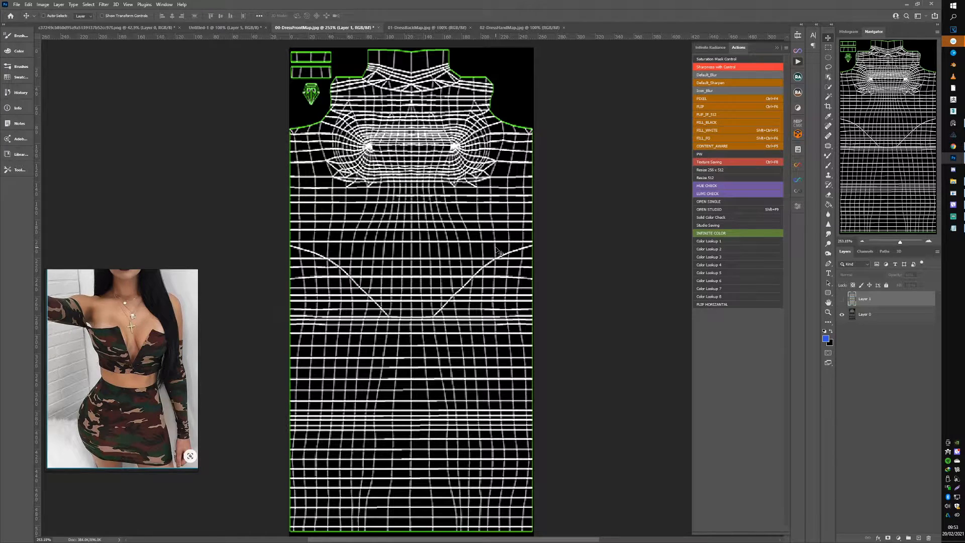
left_click(843, 299)
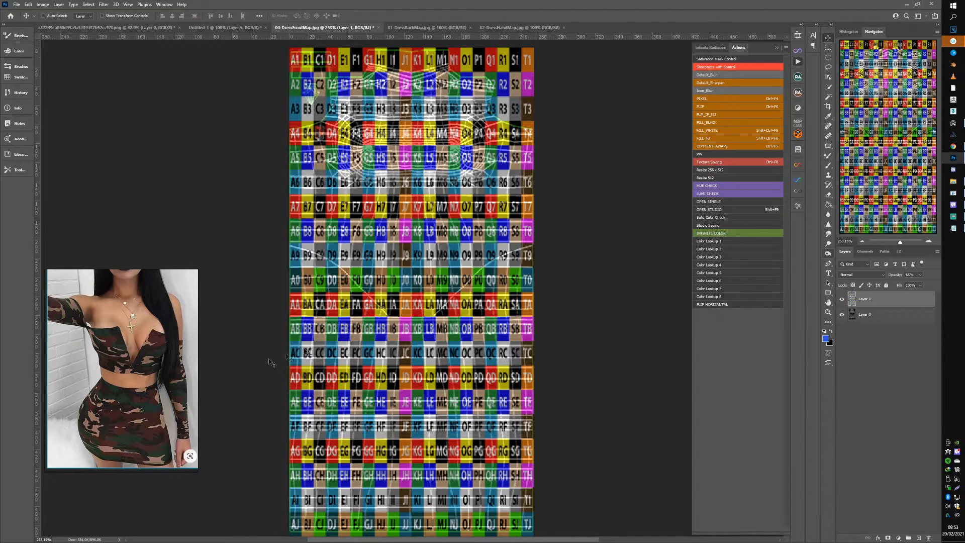
Return to IMVU and examine the grid cells around the waist, hips and skirt length against the outfit reference photo
left_click(953, 193)
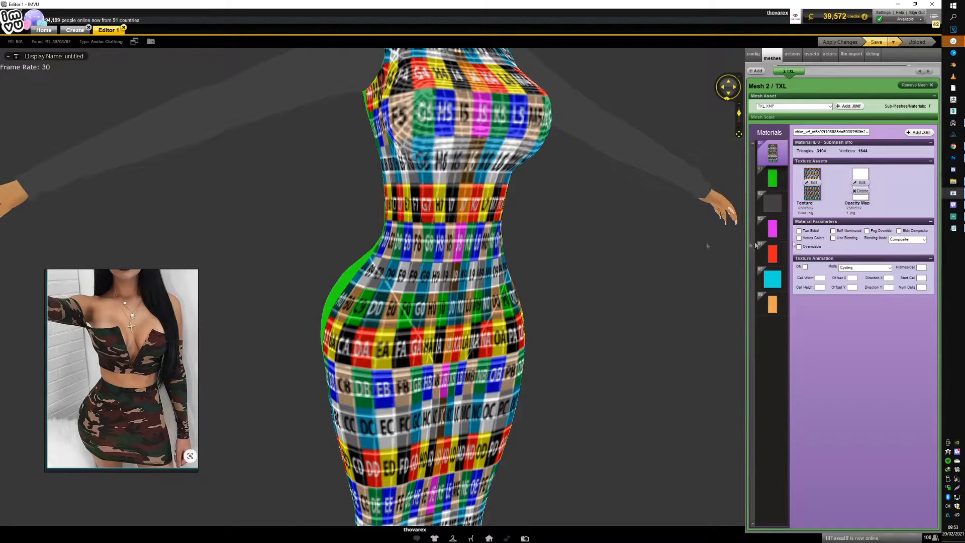
left_click_drag(114, 377, 97, 331)
scroll(383, 320, "up", 3)
left_click_drag(370, 340, 388, 261)
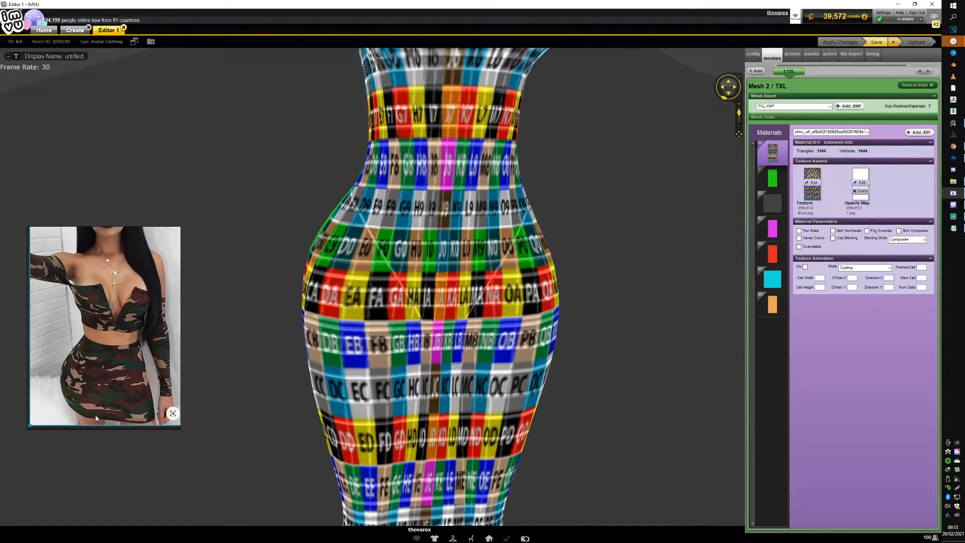
scroll(437, 363, "down", 5)
scroll(439, 364, "up", 1)
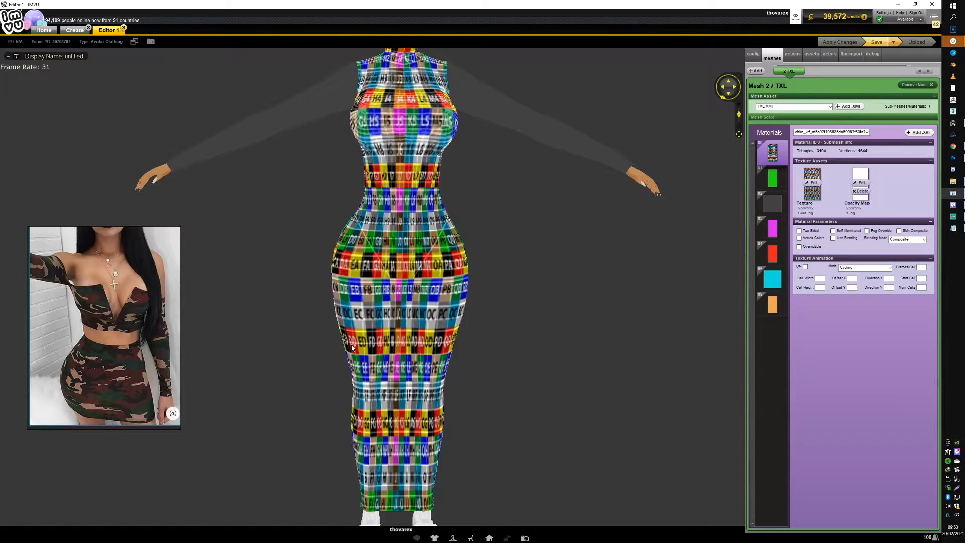
scroll(352, 347, "up", 3)
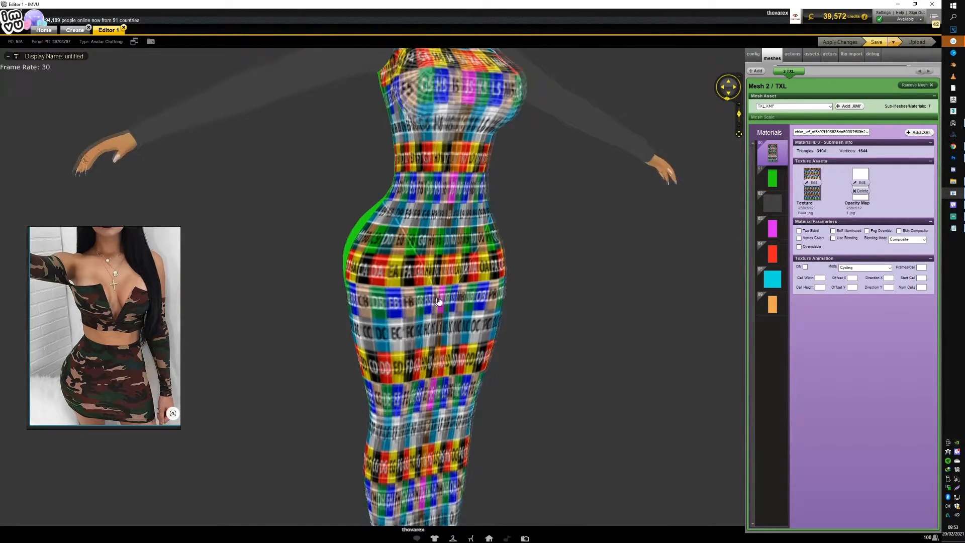
scroll(427, 304, "up", 2)
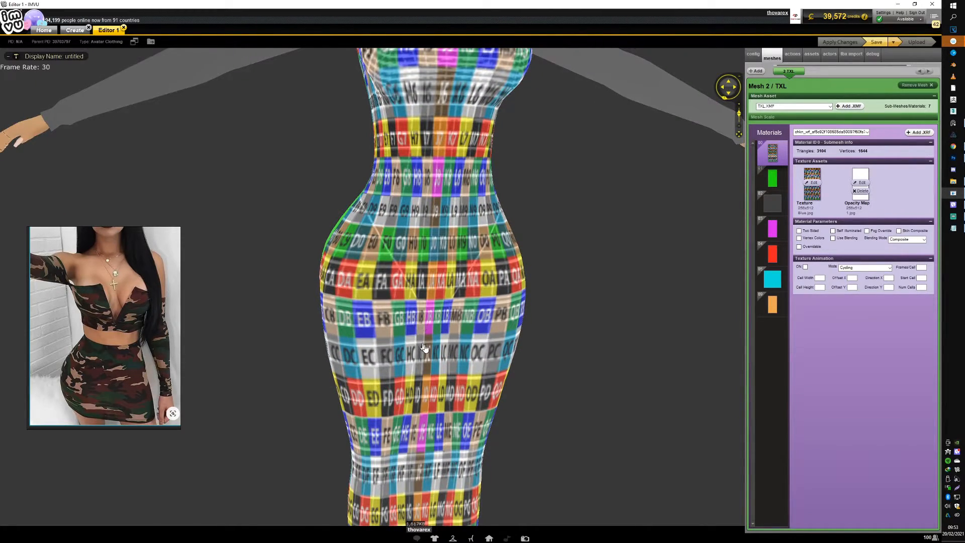
scroll(424, 347, "up", 2)
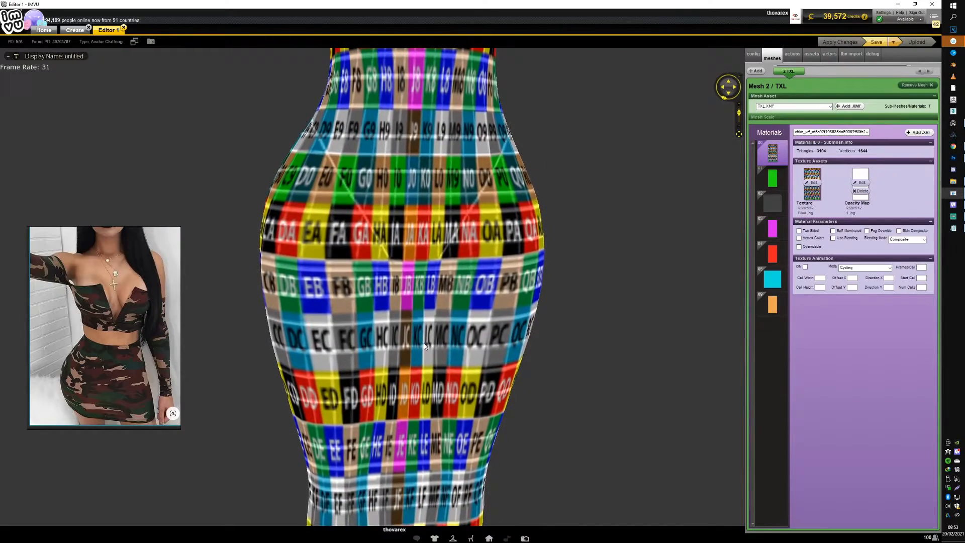
Enlarge the reference board to make room above the outfit photo while checking the grid cells around the dress's hips
left_click_drag(465, 298, 347, 295)
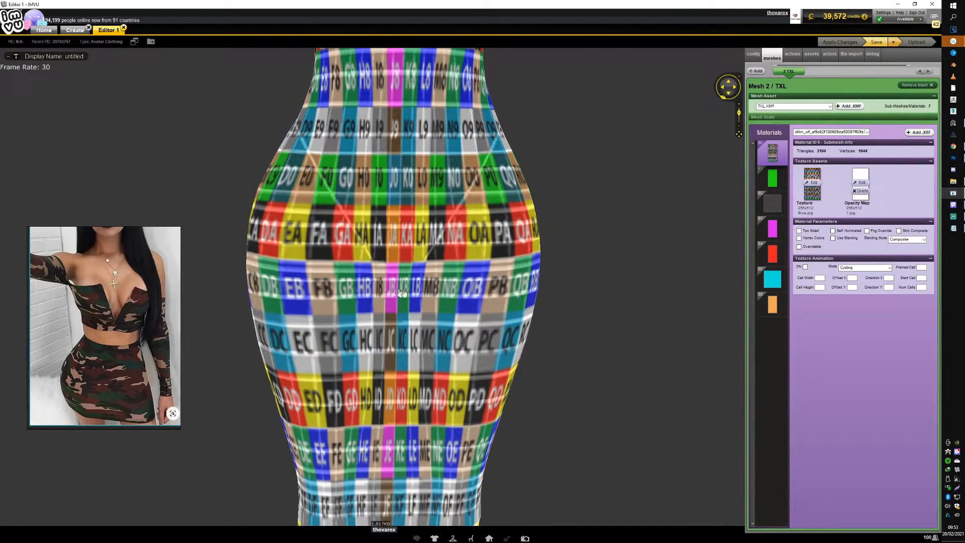
scroll(392, 292, "down", 3)
scroll(392, 282, "up", 3)
left_click_drag(392, 271, 336, 281)
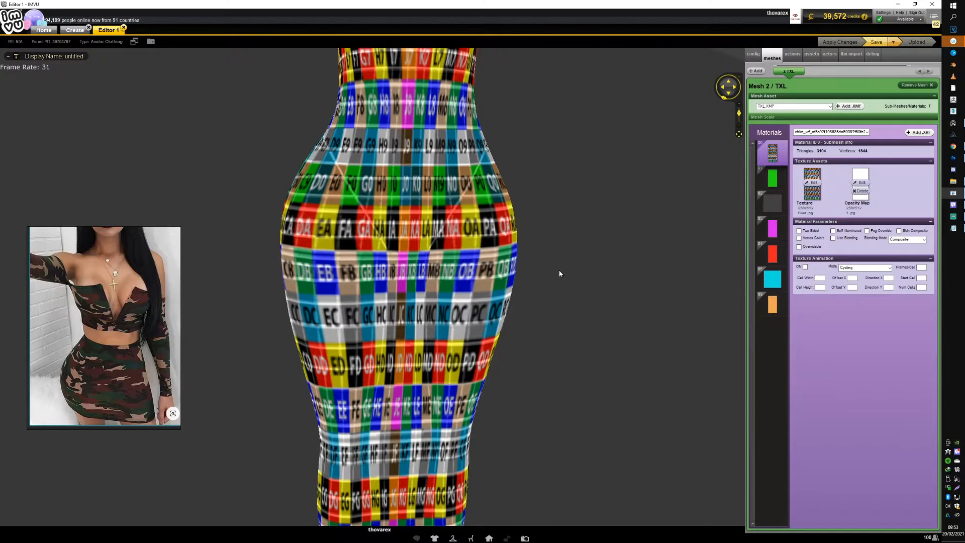
left_click_drag(181, 227, 269, 63)
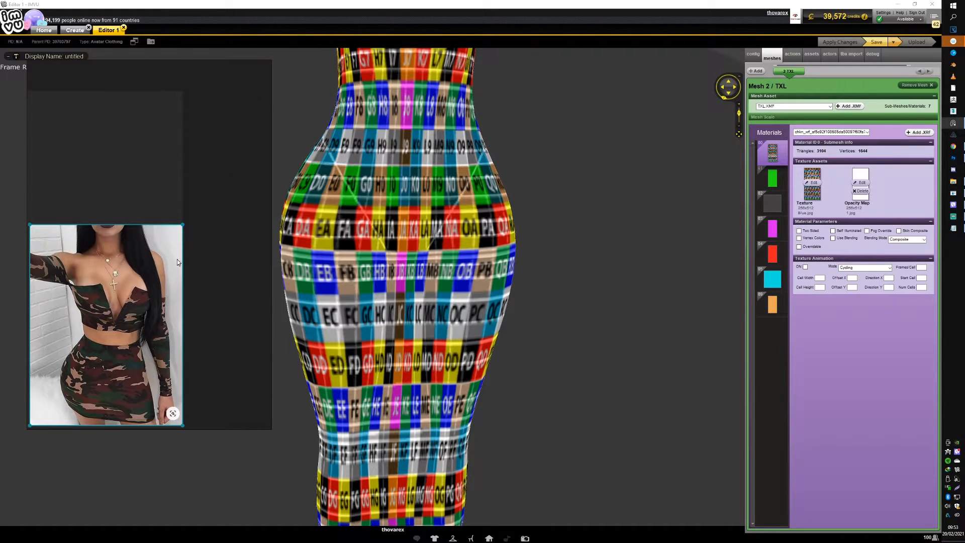
scroll(511, 258, "down", 2)
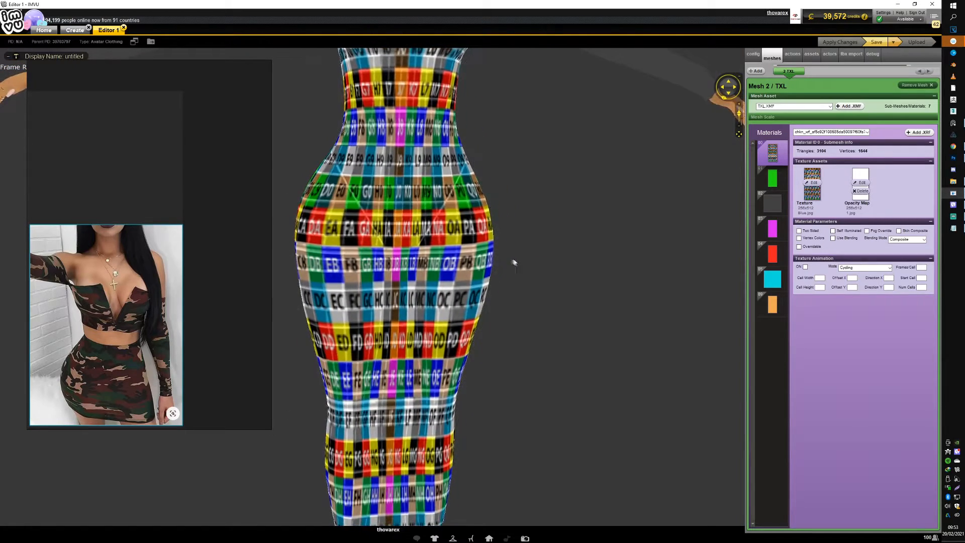
Capture the waist-to-thigh area of the gridded dress and paste it above the outfit photo on the reference board
left_click_drag(512, 260, 520, 260)
key("Print")
mouse_move(350, 106)
left_mouse_down()
mouse_move(372, 164)
mouse_move(532, 338)
mouse_move(584, 339)
left_mouse_up()
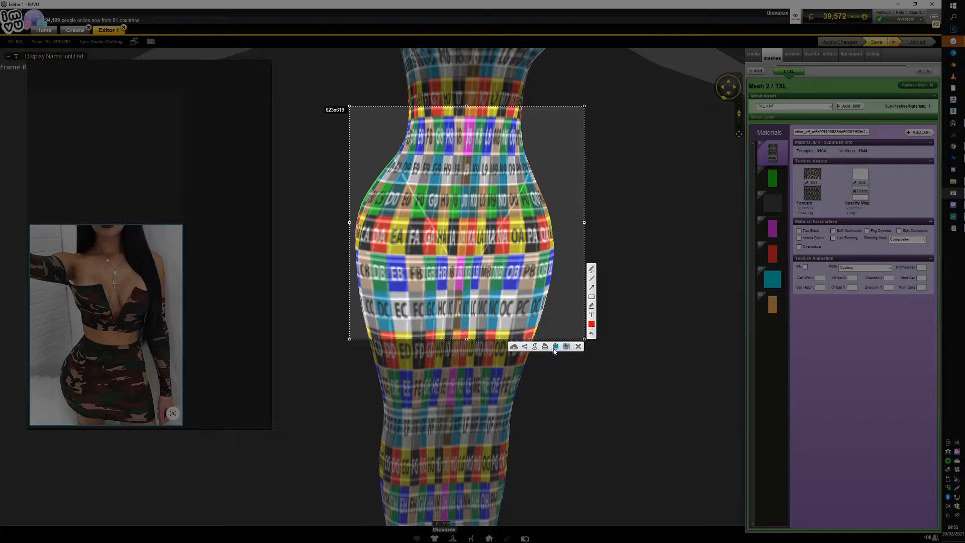
left_click(555, 347)
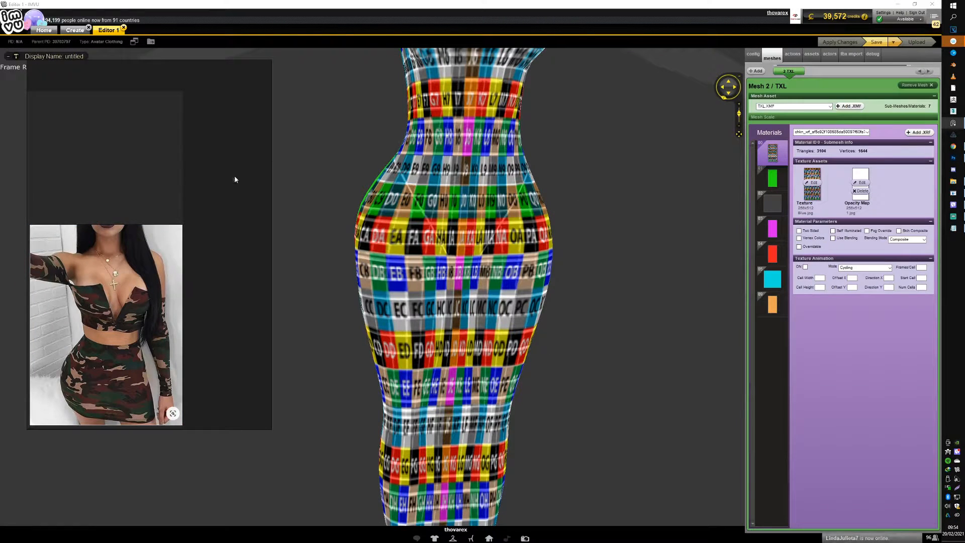
key("ctrl+v")
left_click_drag(203, 164, 121, 146)
left_click(207, 140)
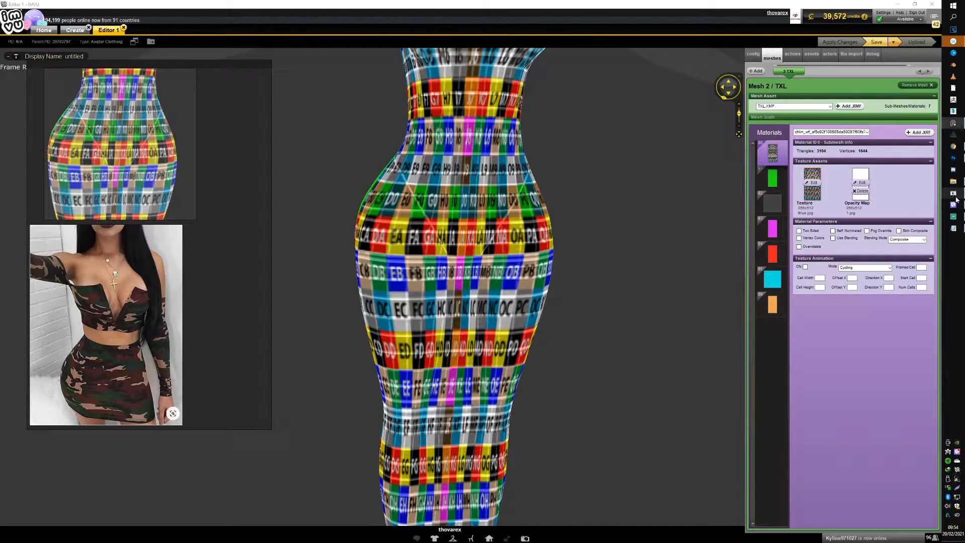
Switch to Photoshop and copy the grid from about the middle of row AA–TA to the map's lower edge onto a new layer
left_click(954, 158)
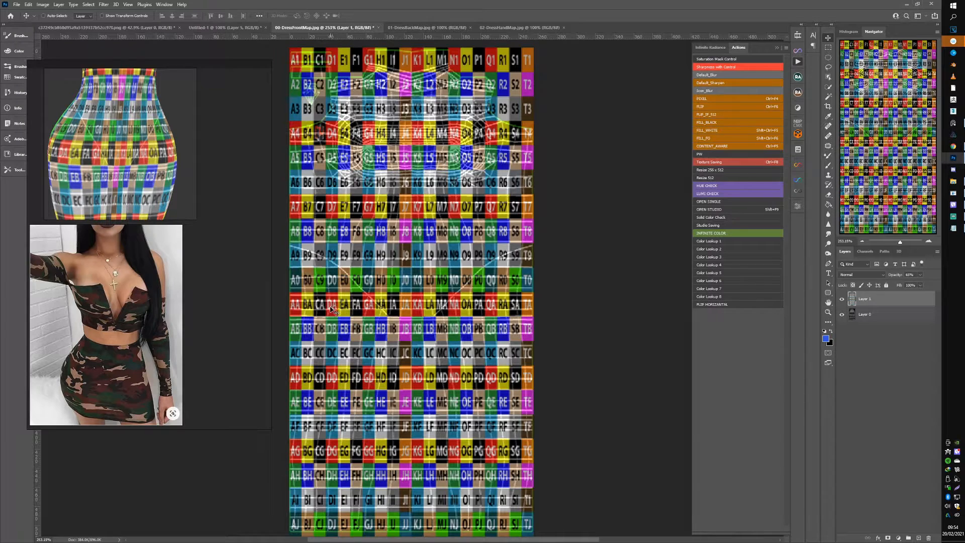
left_click(828, 48)
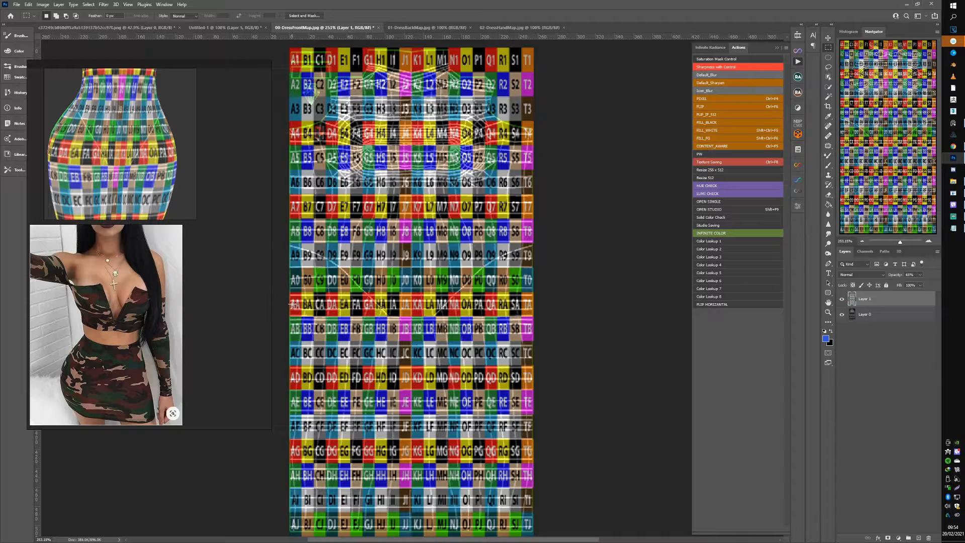
left_click_drag(280, 307, 664, 522)
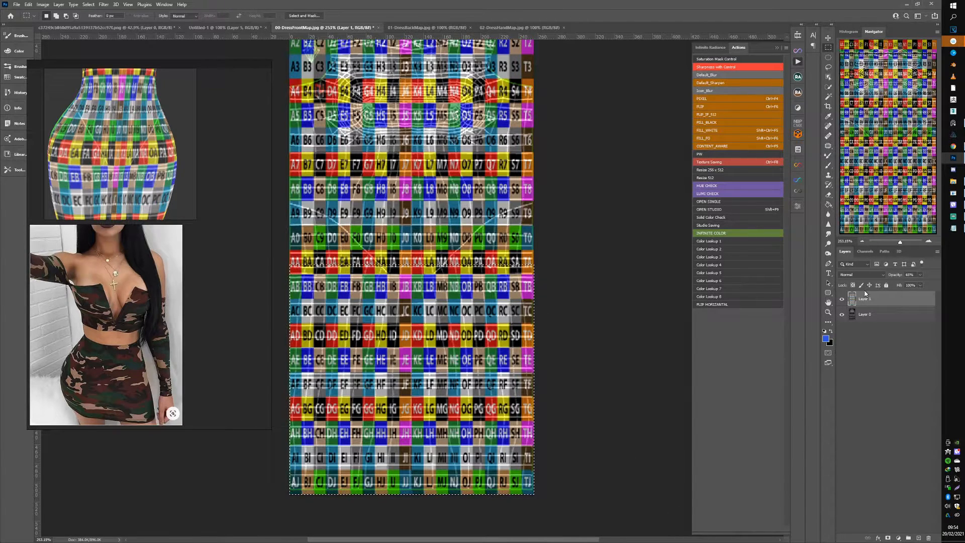
key("ctrl+j")
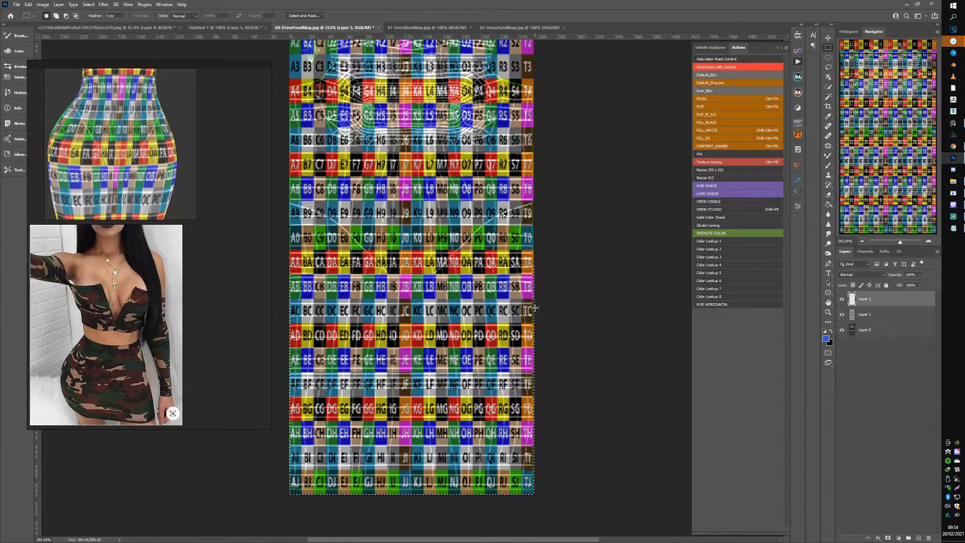
Reset the colours to default and fill the selected lower part of the front map with black
scroll(653, 259, "up", 1)
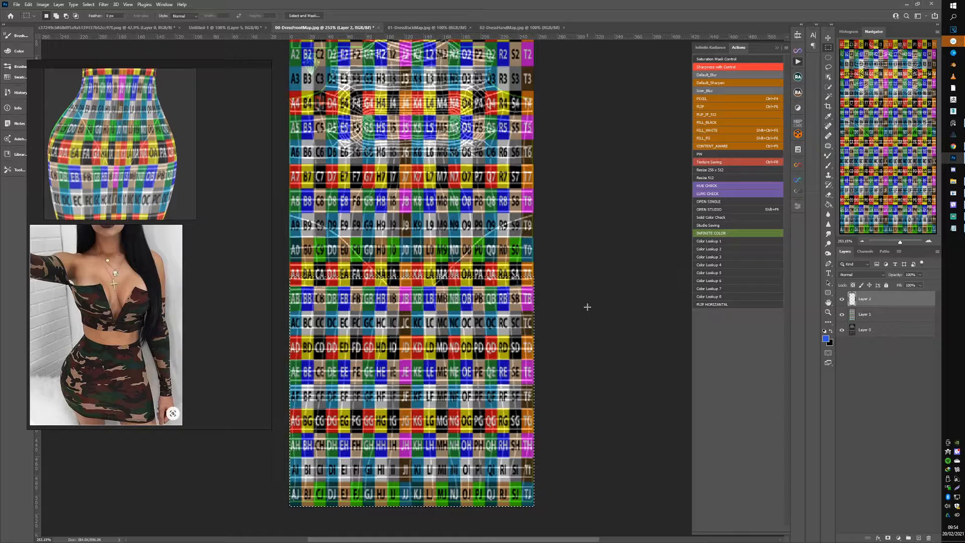
key("d")
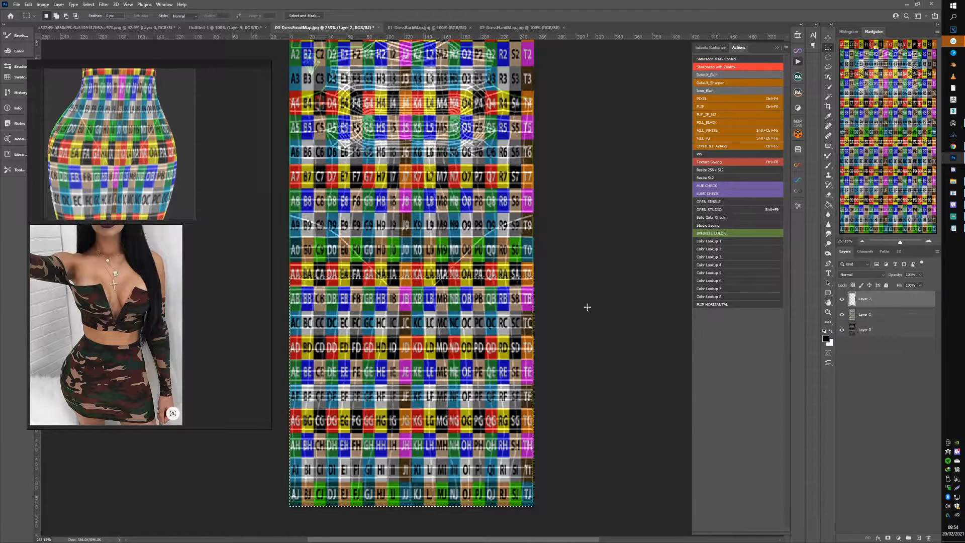
key("alt+BackSpace")
scroll(578, 246, "up", 5)
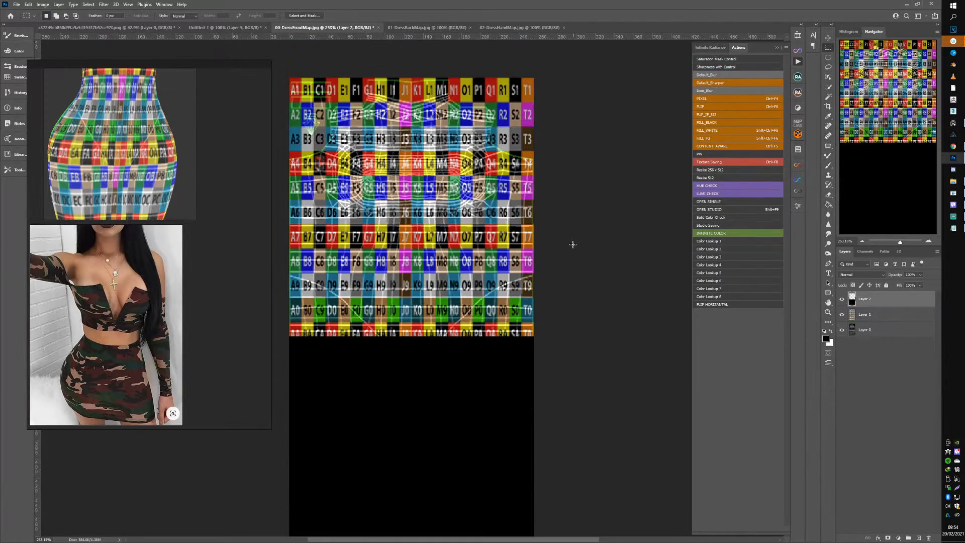
Save the front map as a JPEG, replacing the existing 00-DressFrontMap.jpg
key("ctrl+shift+s")
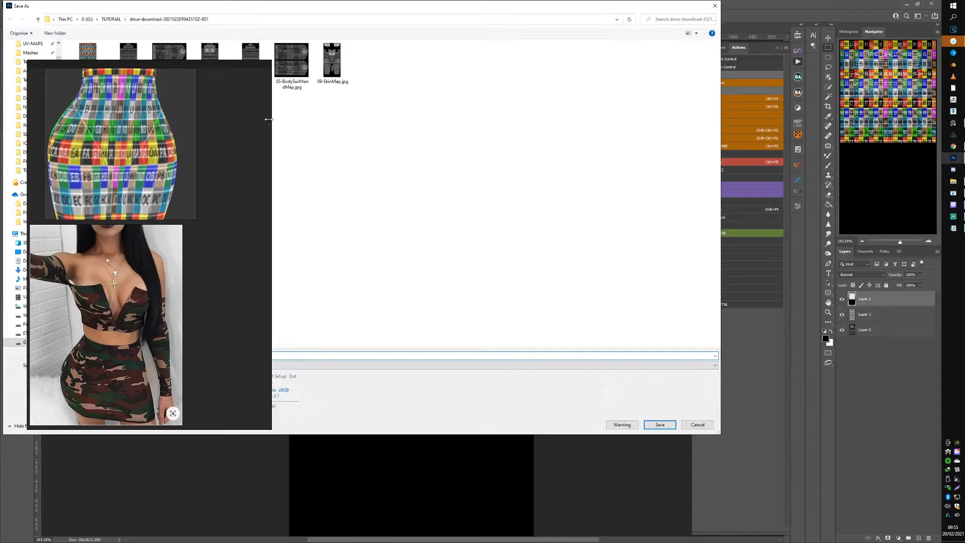
left_click(696, 424)
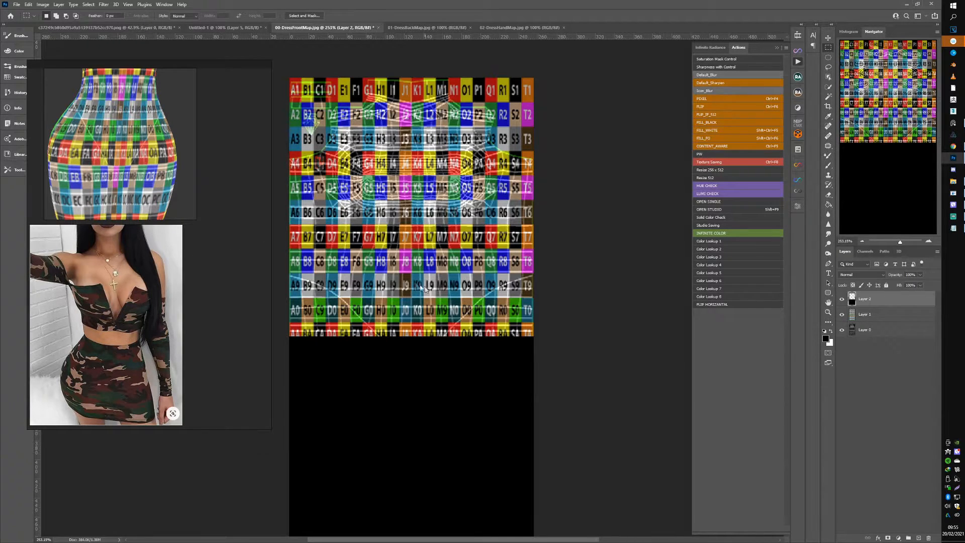
key("ctrl+shift+s")
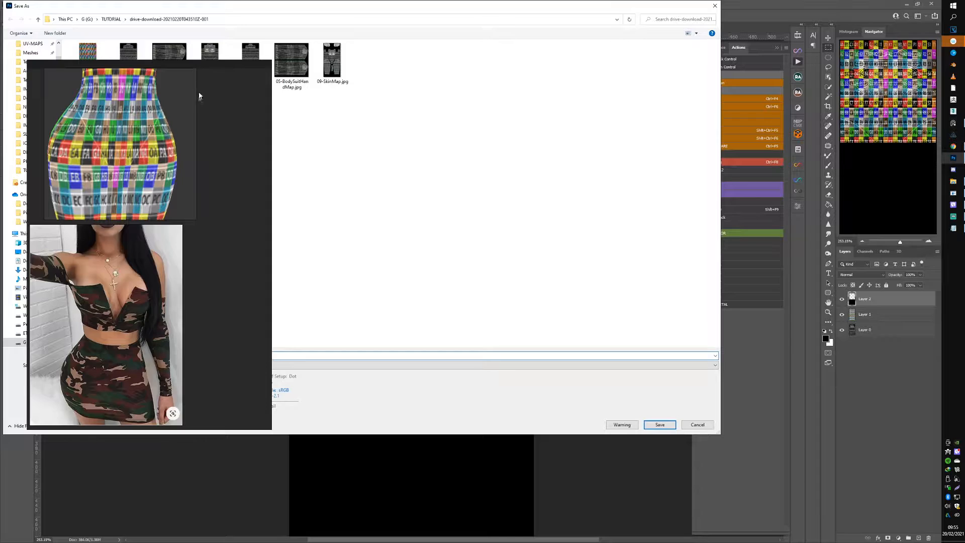
double_click(88, 63)
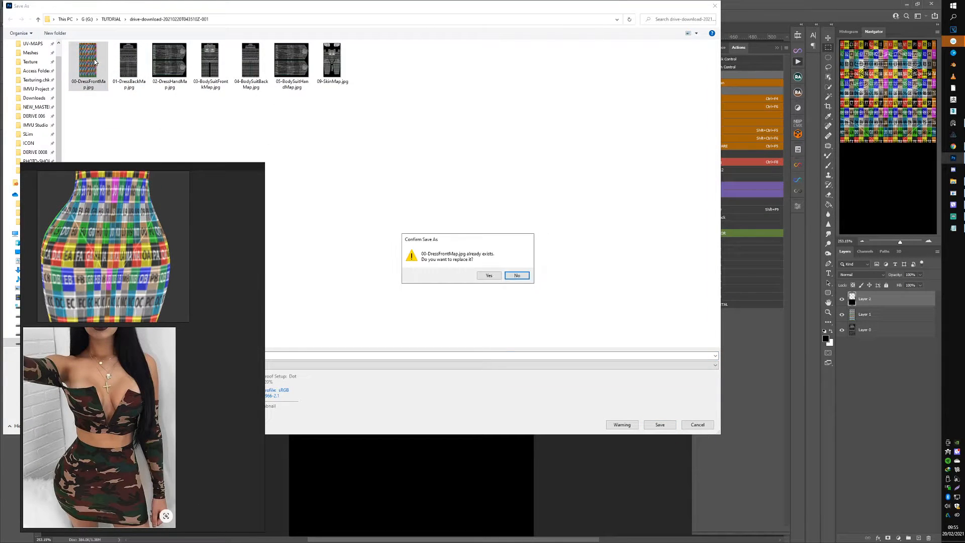
left_click(488, 276)
left_click(518, 150)
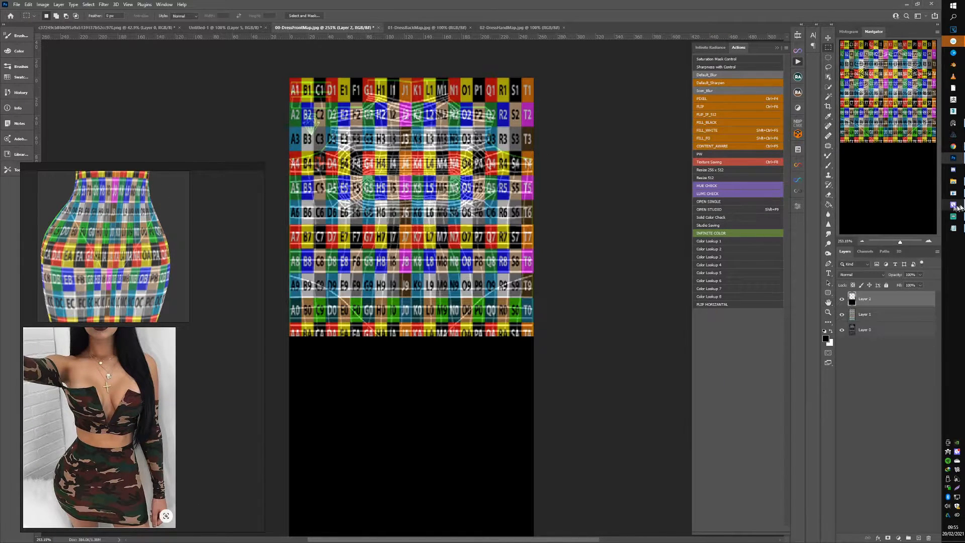
Switch to IMVU and try 00-DressFrontMap.jpg as the dress-front material's opacity map
left_click(957, 206)
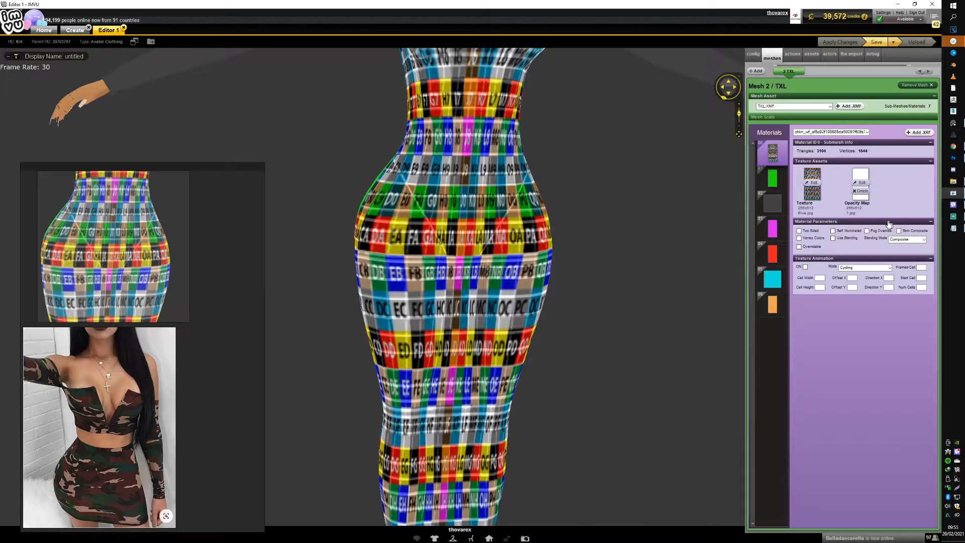
left_click(861, 185)
double_click(87, 57)
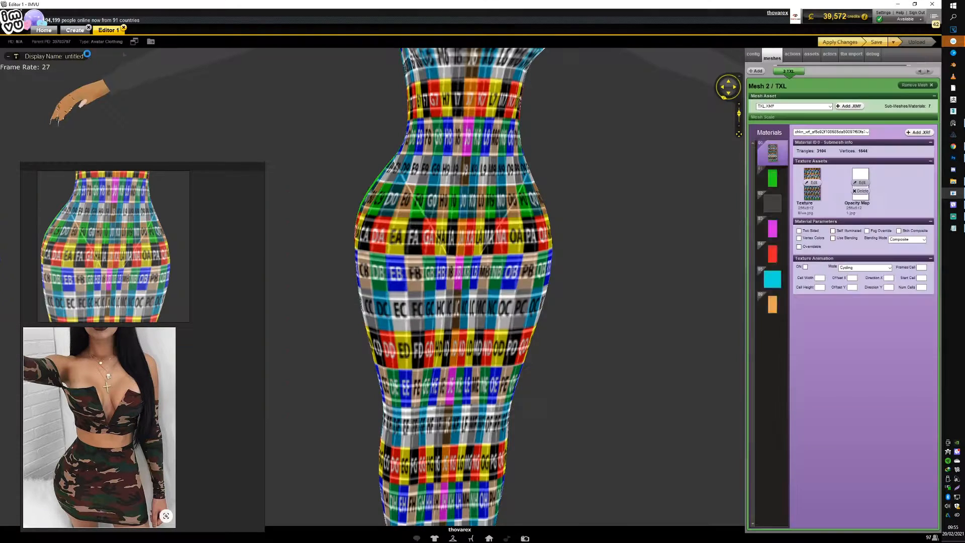
left_click(840, 42)
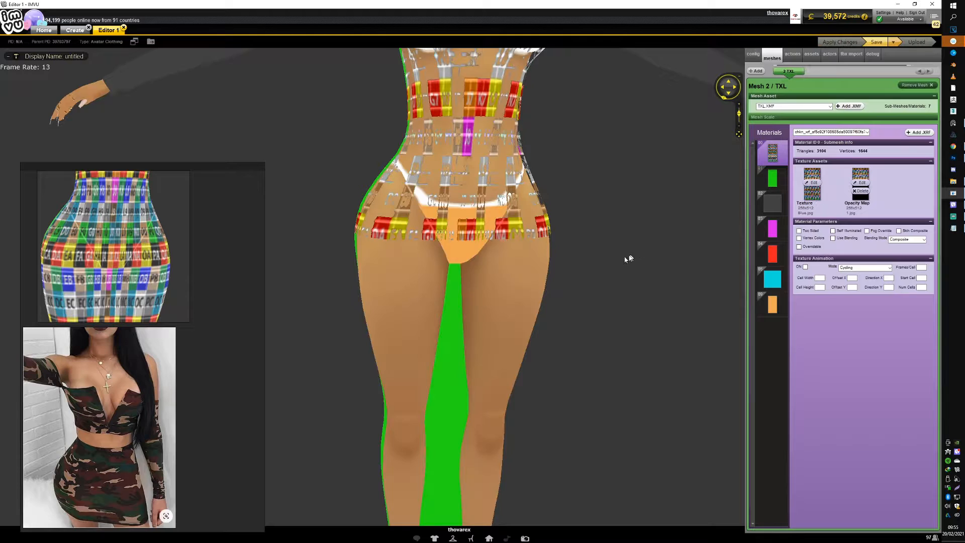
scroll(558, 276, "down", 5)
scroll(554, 272, "up", 5)
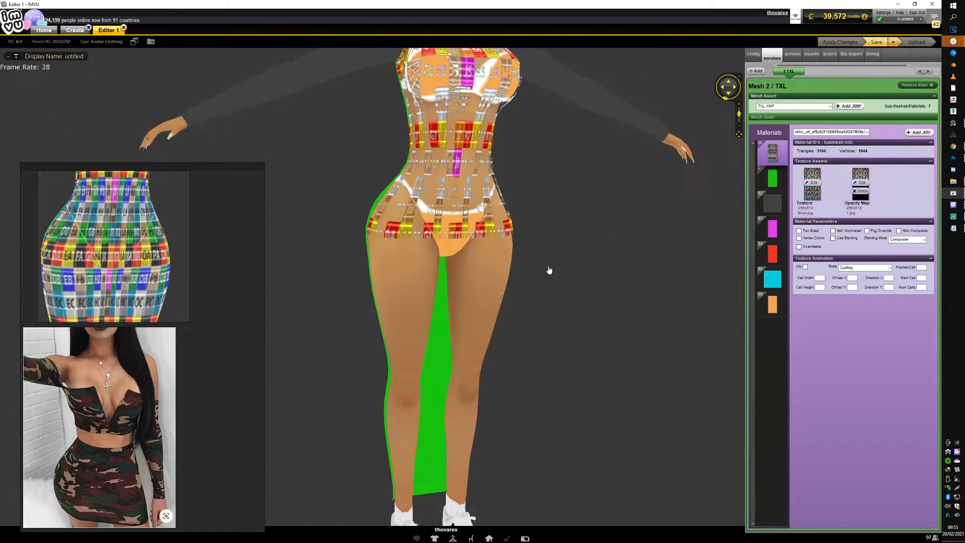
Replace the dress-front material's opacity map with a plain white image from the Texture folder
left_click(860, 184)
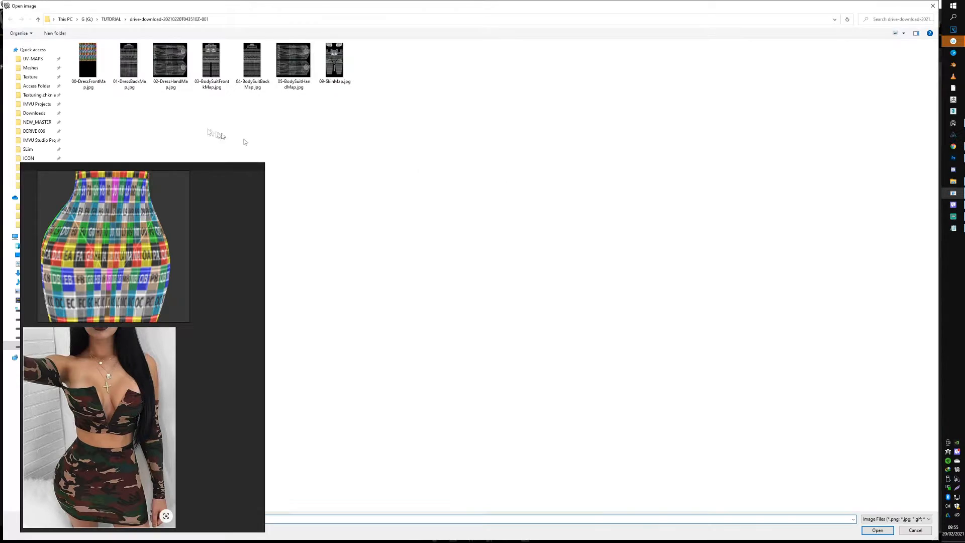
left_click(33, 77)
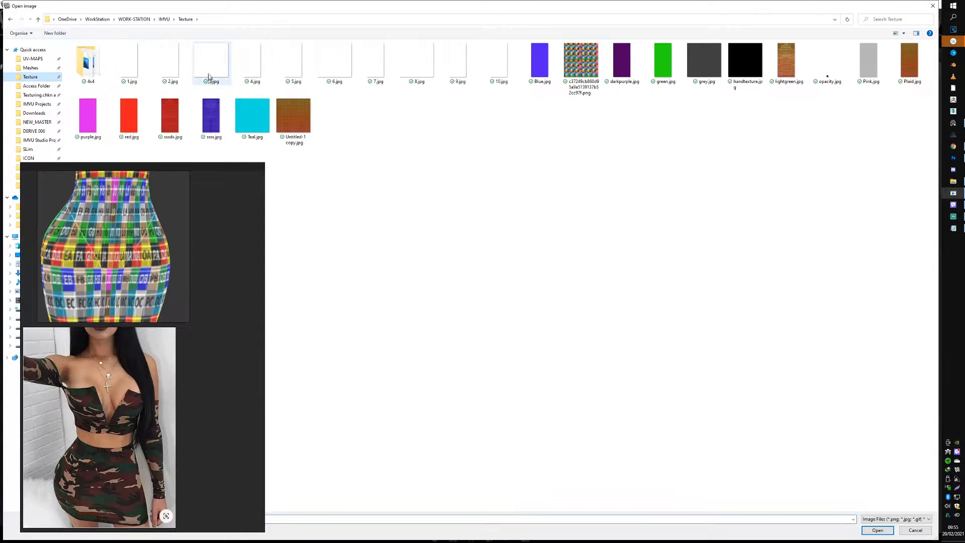
double_click(186, 65)
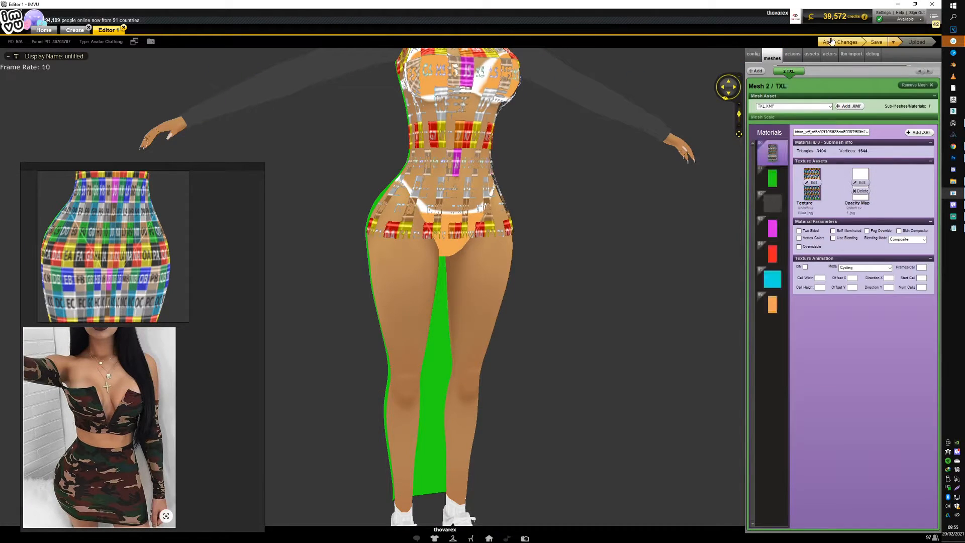
Load the edited 00-DressFrontMap.jpg as the dress-front material's texture, apply it and check where the black area starts on the hips
left_click(815, 183)
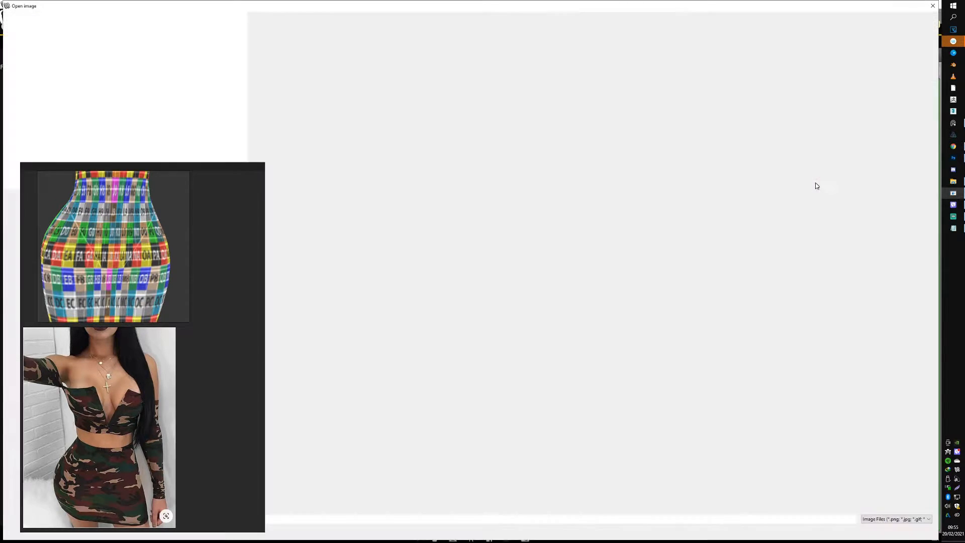
left_click_drag(69, 197, 115, 193)
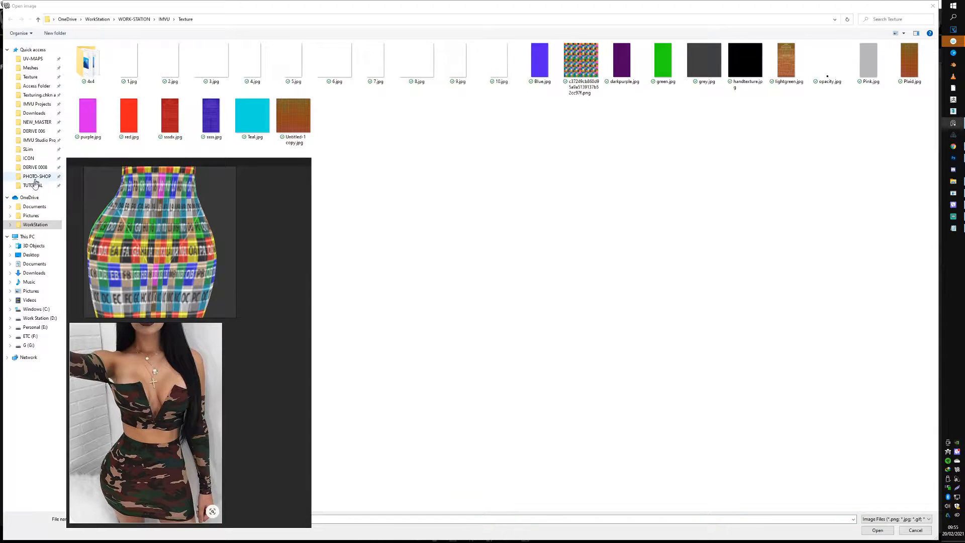
left_click(37, 184)
double_click(94, 60)
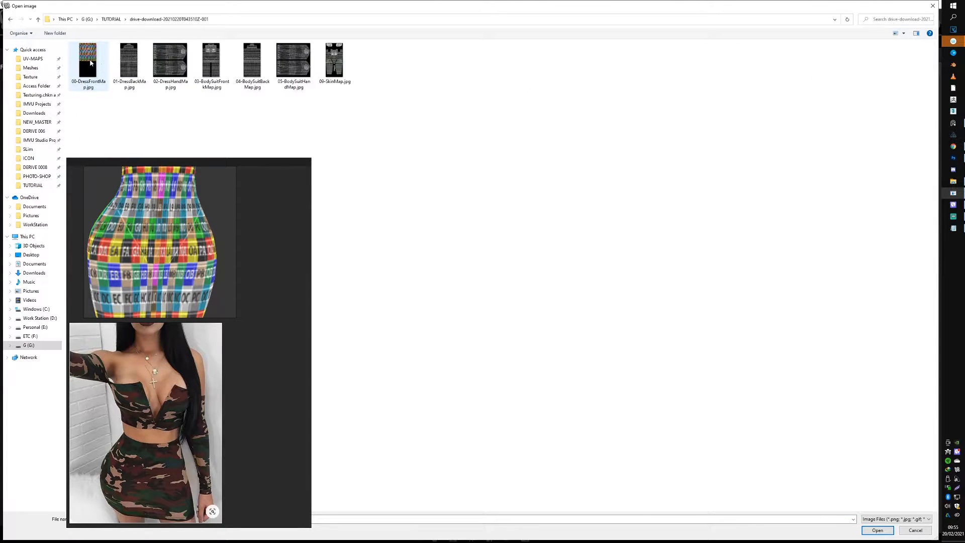
double_click(91, 62)
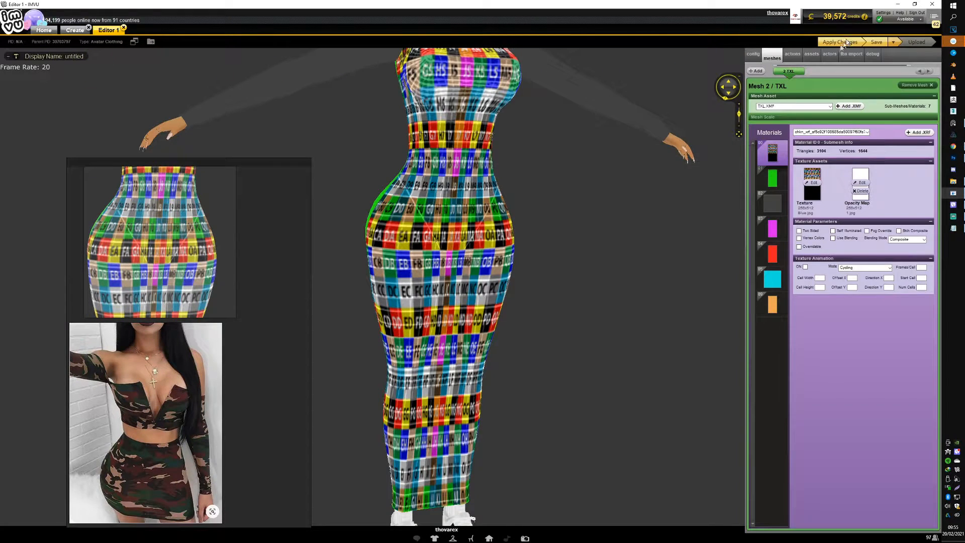
left_click(848, 42)
scroll(473, 276, "up", 4)
left_click_drag(469, 277, 504, 274)
scroll(505, 273, "down", 3)
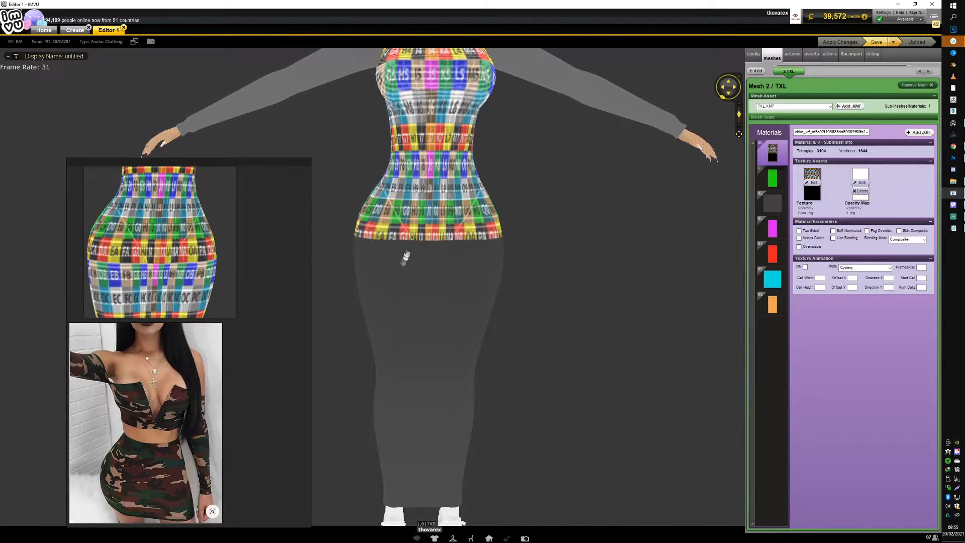
mouse_move(957, 160)
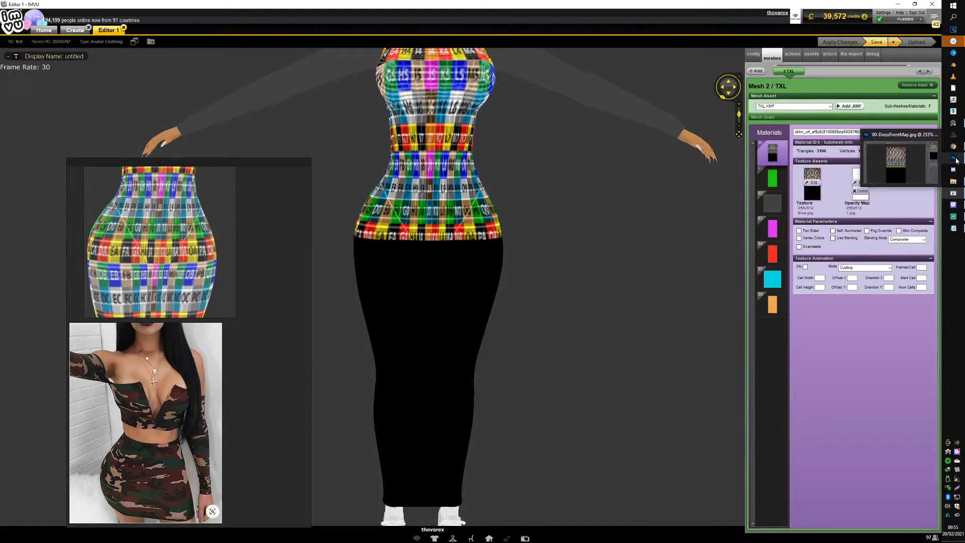
left_click_drag(477, 275, 503, 261)
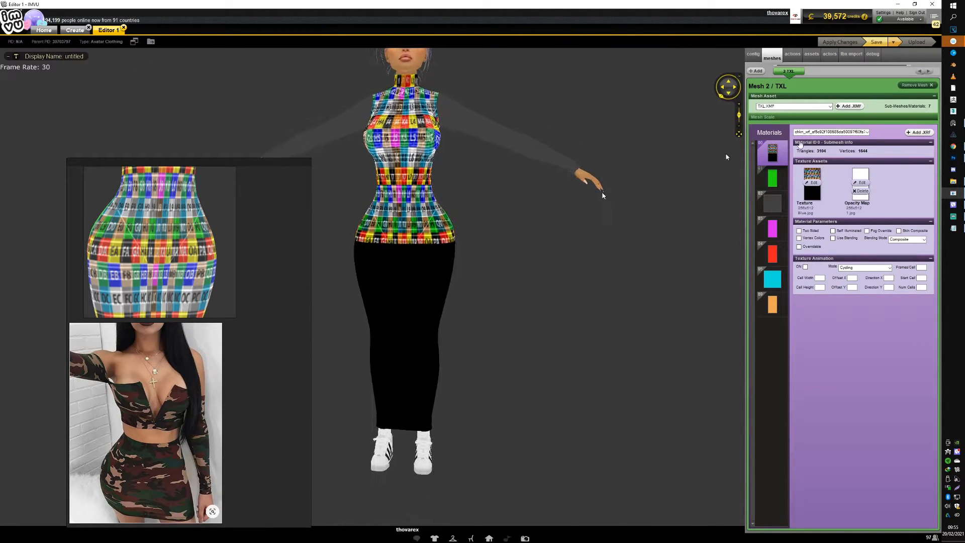
Switch to Photoshop and move Layer 2's black fill down so it starts within the grid row from AB to TB
left_click(955, 158)
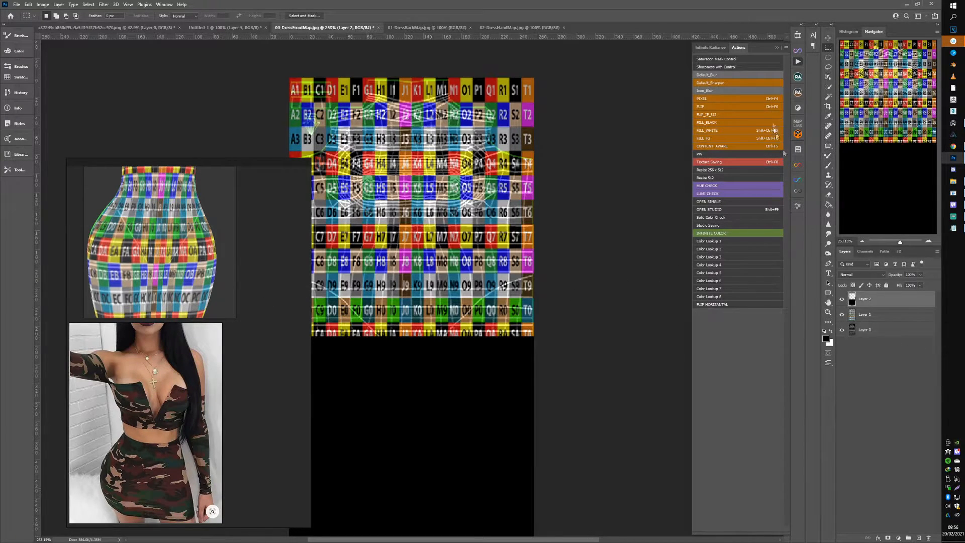
left_click(842, 300)
left_click(842, 300)
left_click(828, 39)
key("Down")
key("Down")
key("Down")
key("Down")
key("Down")
key("Down")
key("Down")
key("Down")
key("Down")
key("Down")
key("Down")
key("Down")
key("Down")
key("Down")
key("Down")
key("Down")
key("Down")
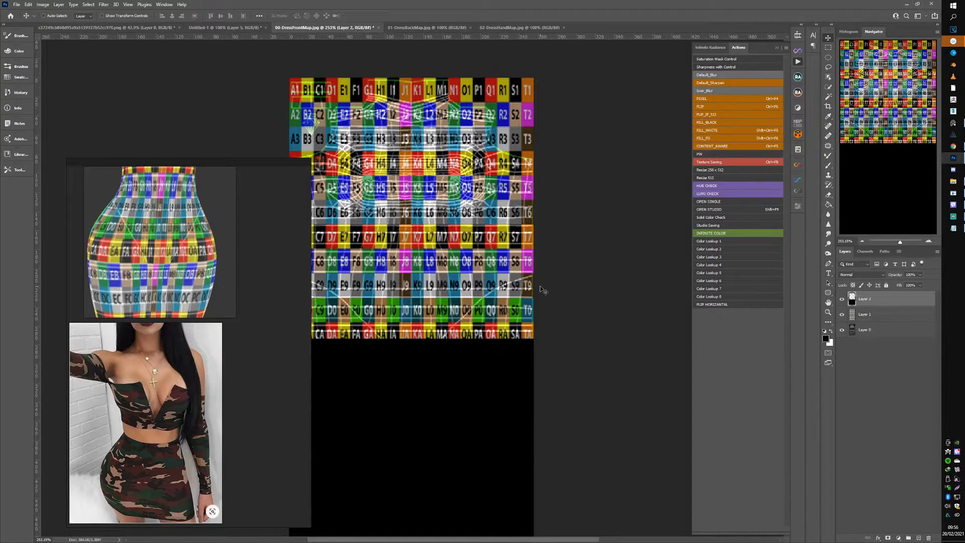
key("Down")
key("Down")
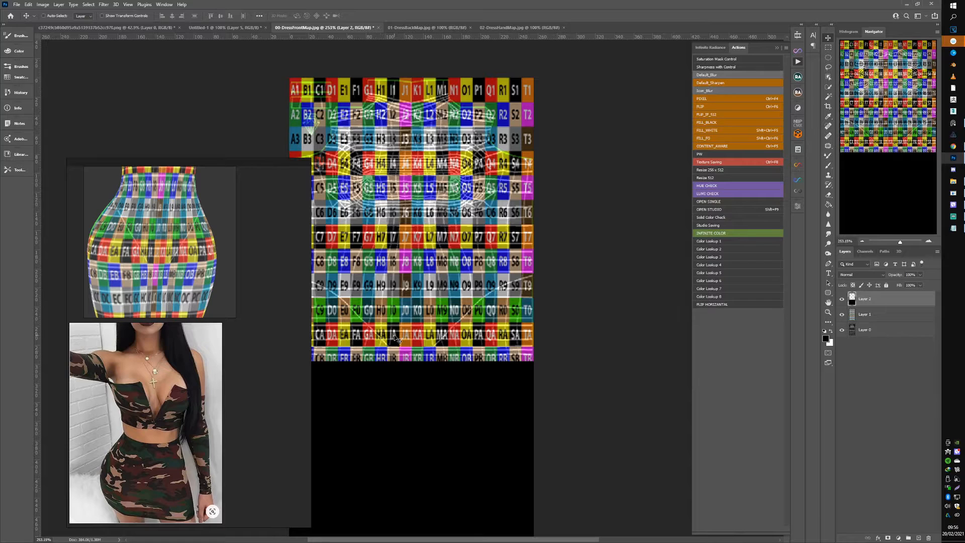
left_click_drag(397, 335, 491, 317)
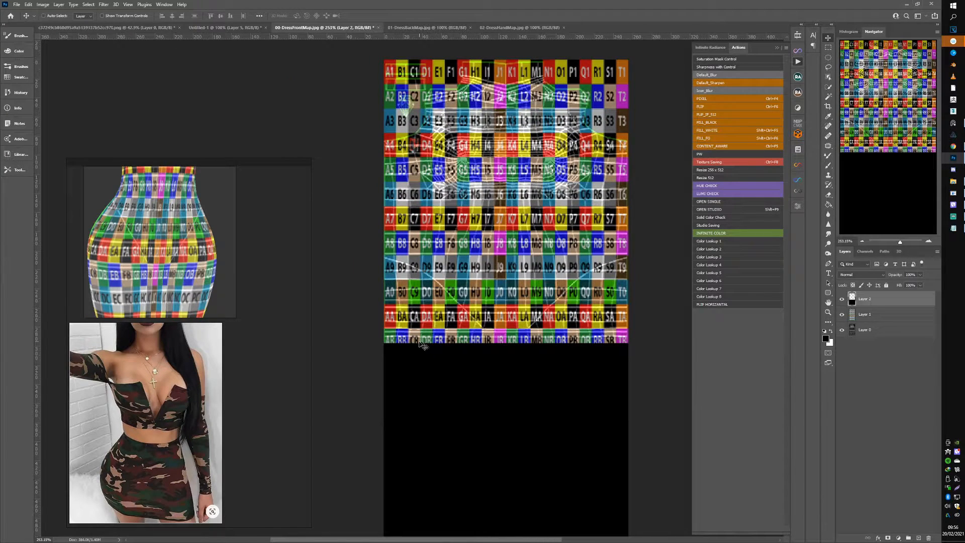
left_click_drag(421, 357, 422, 375)
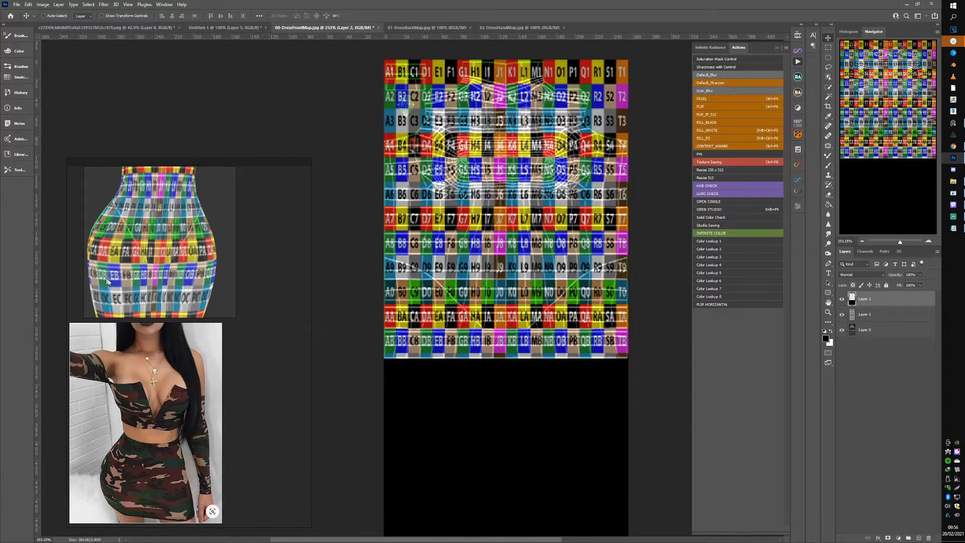
left_click_drag(465, 377, 463, 350)
Save the adjusted front map as a maximum-quality JPEG over the existing 00-DressFrontMap.jpg
key("ctrl+shift+s")
double_click(83, 66)
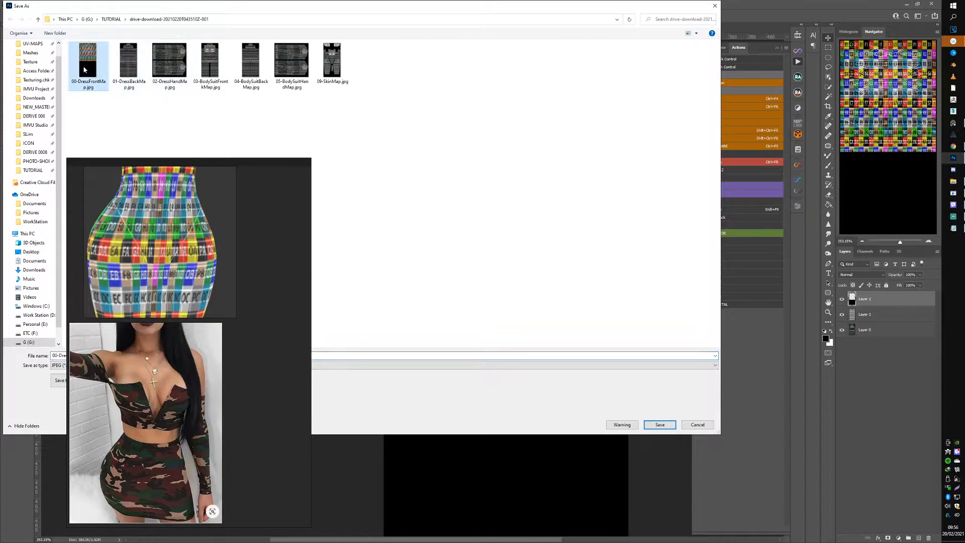
left_click(491, 275)
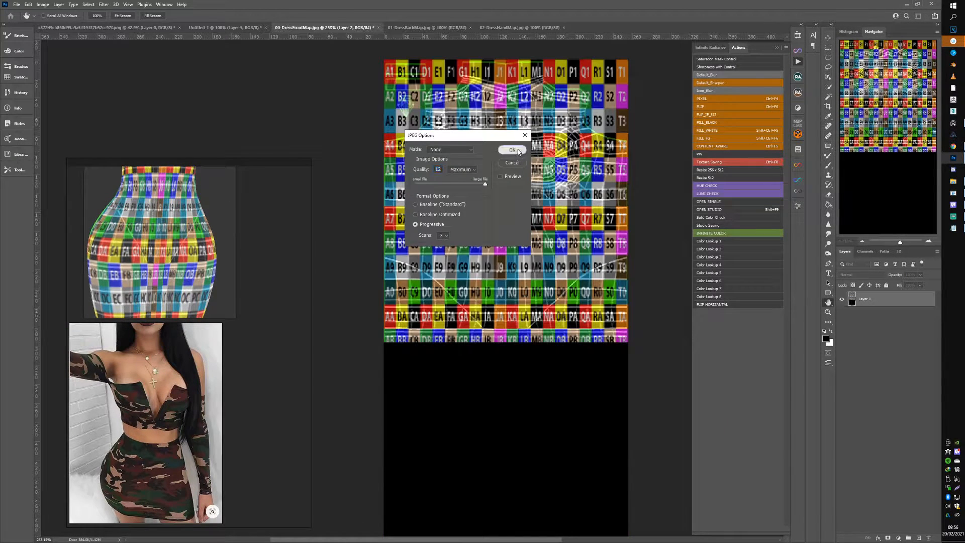
left_click(518, 149)
Switch to IMVU, reload the dress-front texture from the updated 00-DressFrontMap.jpg and inspect the black boundary on the hips
left_click(953, 204)
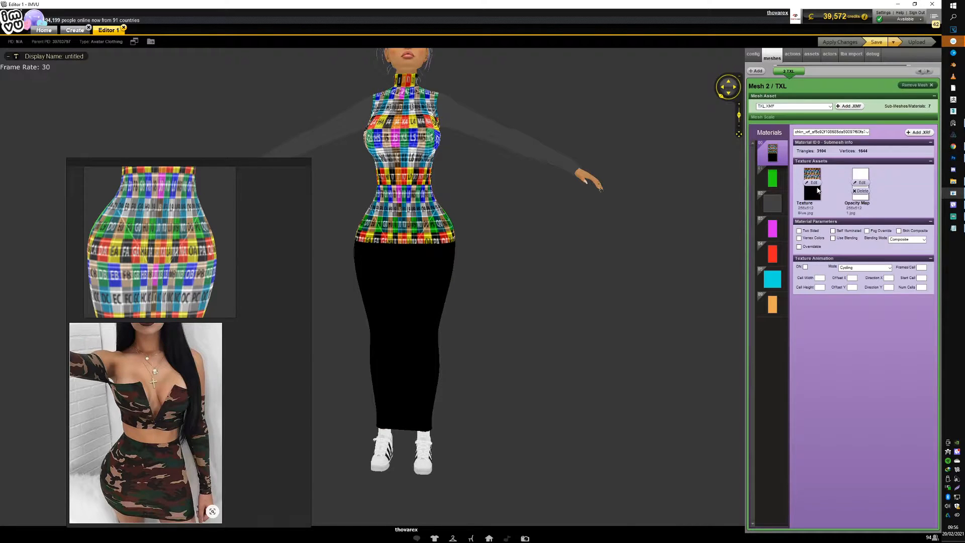
left_click(817, 189)
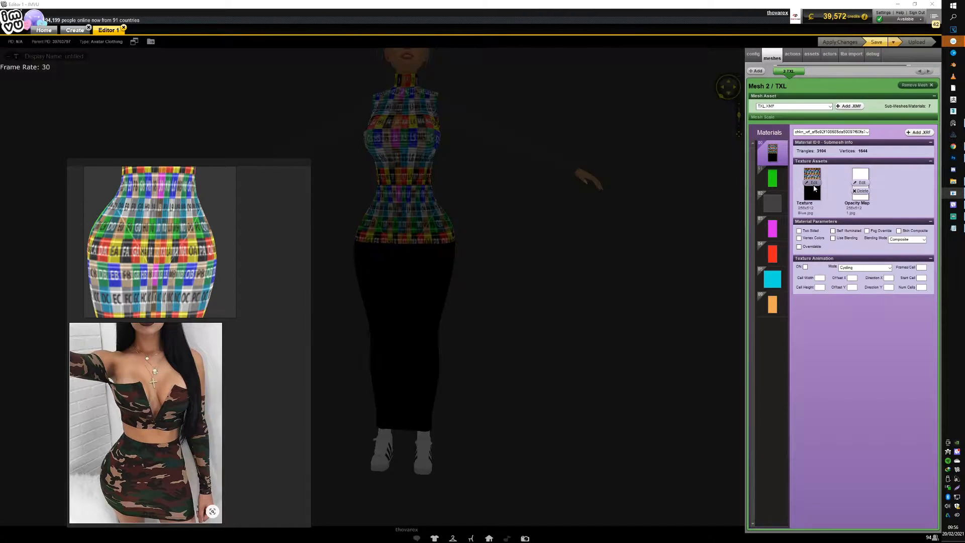
double_click(83, 55)
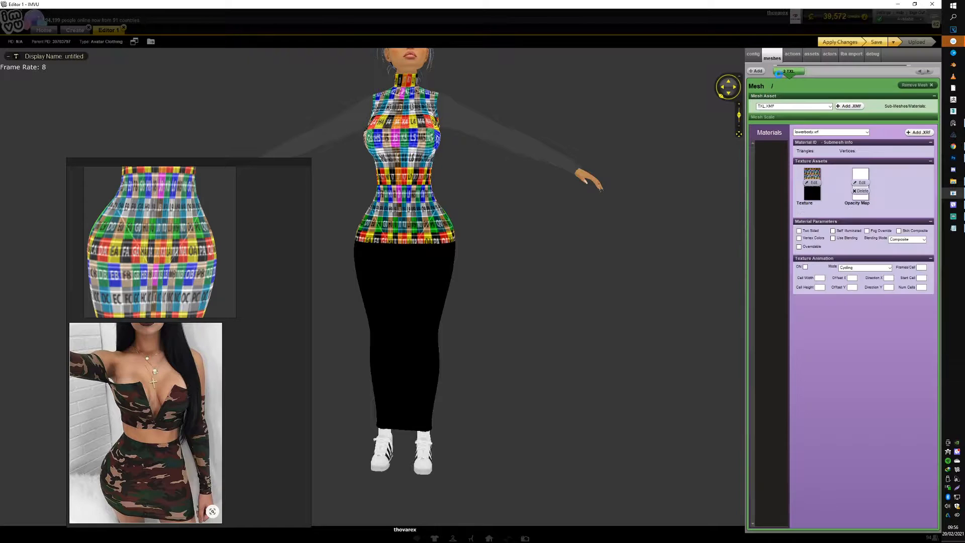
left_click_drag(535, 234, 449, 231)
scroll(451, 240, "up", 3)
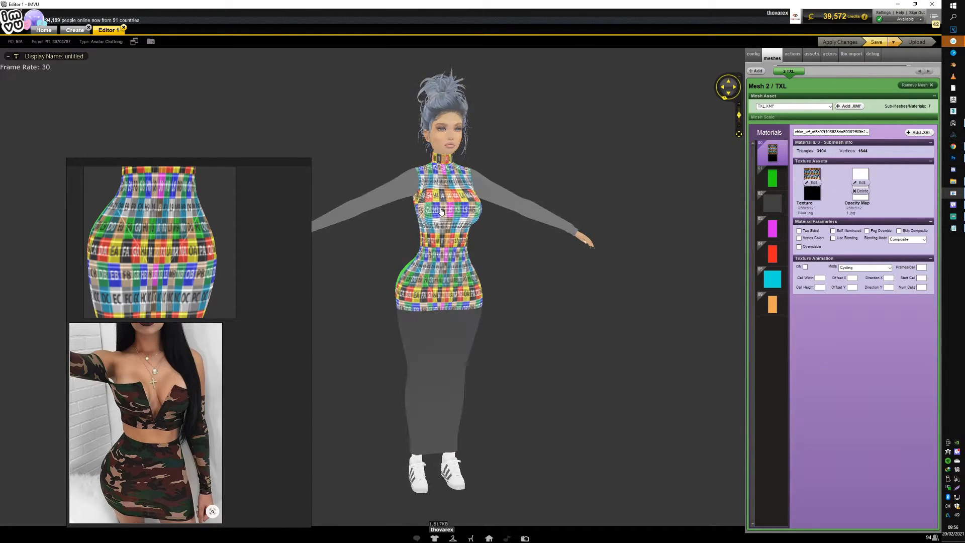
scroll(460, 231, "up", 5)
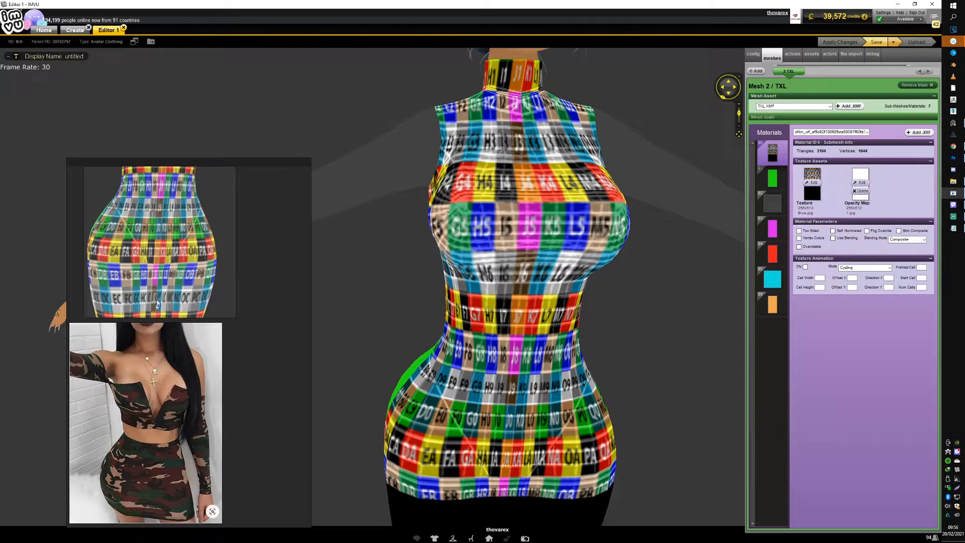
Remove the hip-grid capture from the reference board and copy a screen capture of the avatar's torso from neck to waist
left_click(175, 262)
left_click_drag(174, 262, 345, 267)
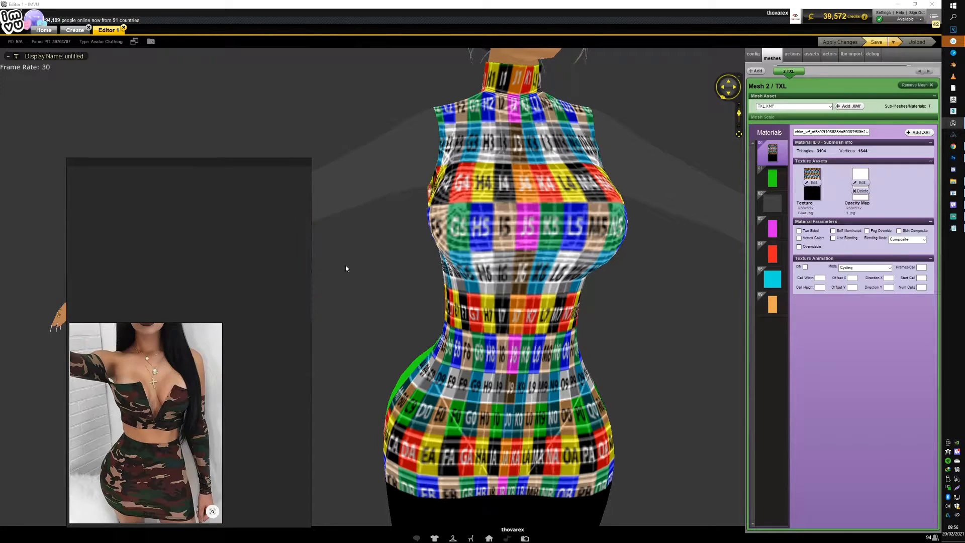
left_click_drag(527, 206, 539, 219)
scroll(539, 218, "down", 5)
scroll(540, 217, "up", 4)
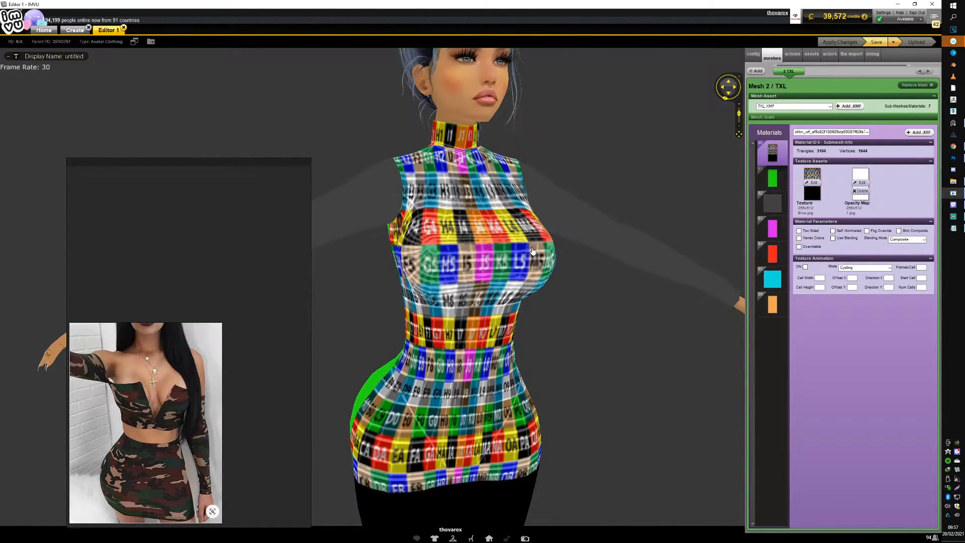
left_click(533, 251)
left_click(411, 253)
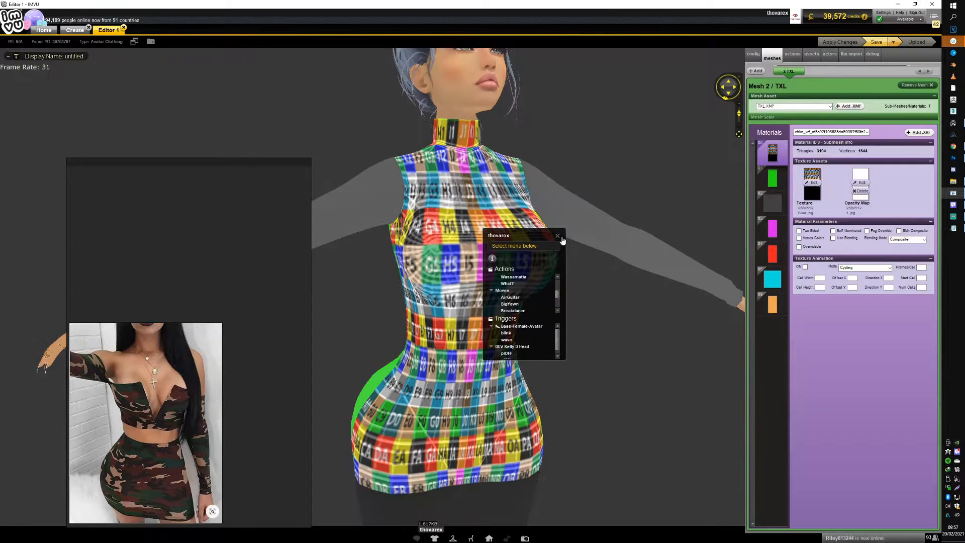
left_click(585, 244)
key("Print")
left_click_drag(313, 108, 591, 375)
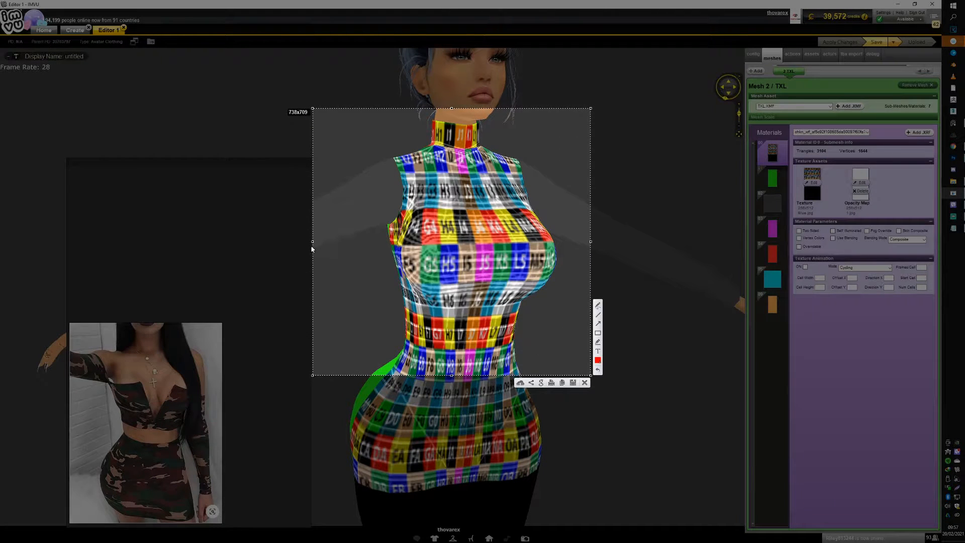
left_click_drag(311, 241, 370, 241)
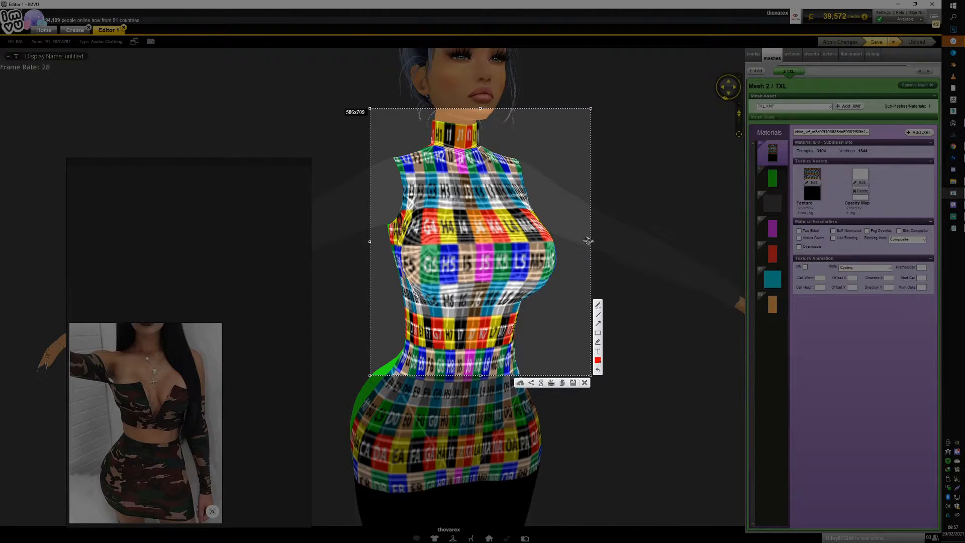
left_click_drag(592, 242, 571, 242)
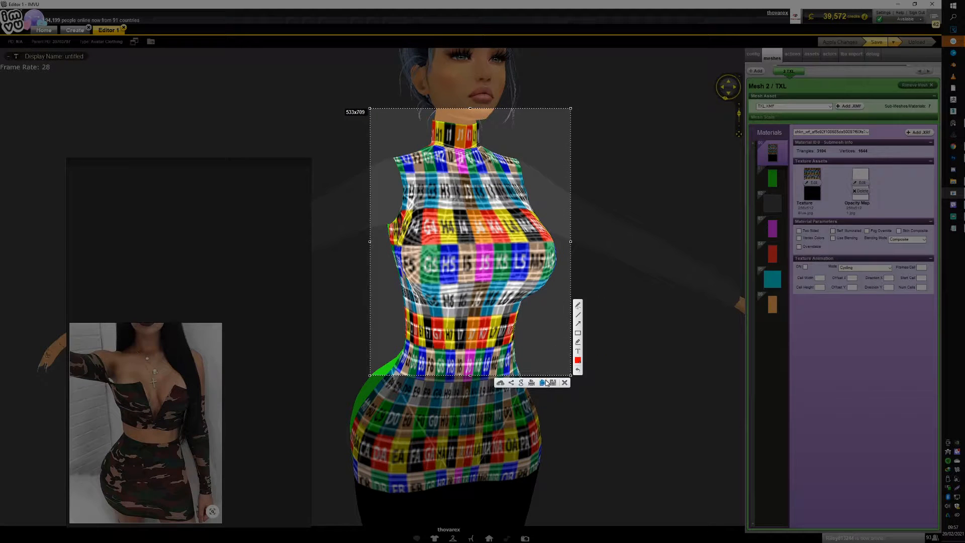
left_click(545, 382)
Paste the torso capture onto the reference board, place it above the camouflage outfit photo and reposition the board
key("ctrl+v")
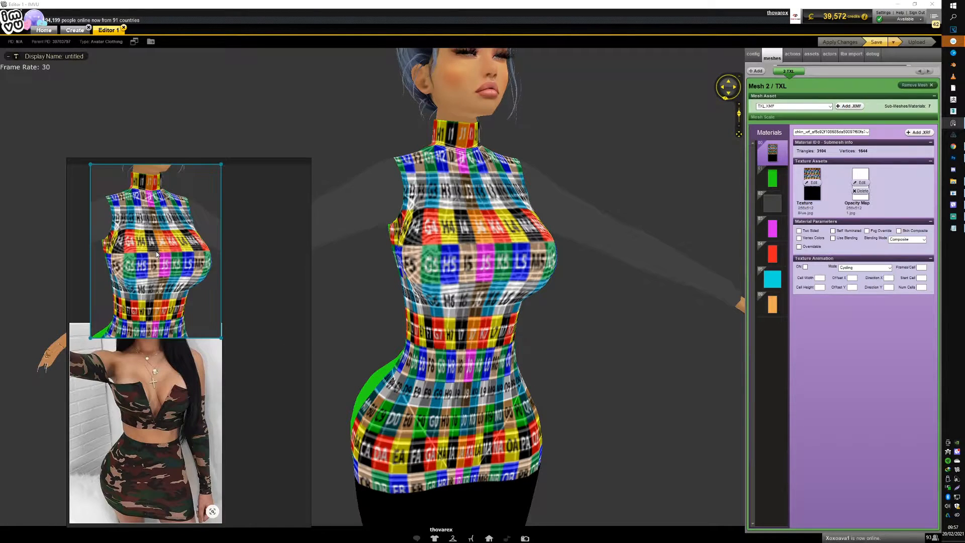
left_click_drag(156, 251, 254, 256)
left_click(262, 402)
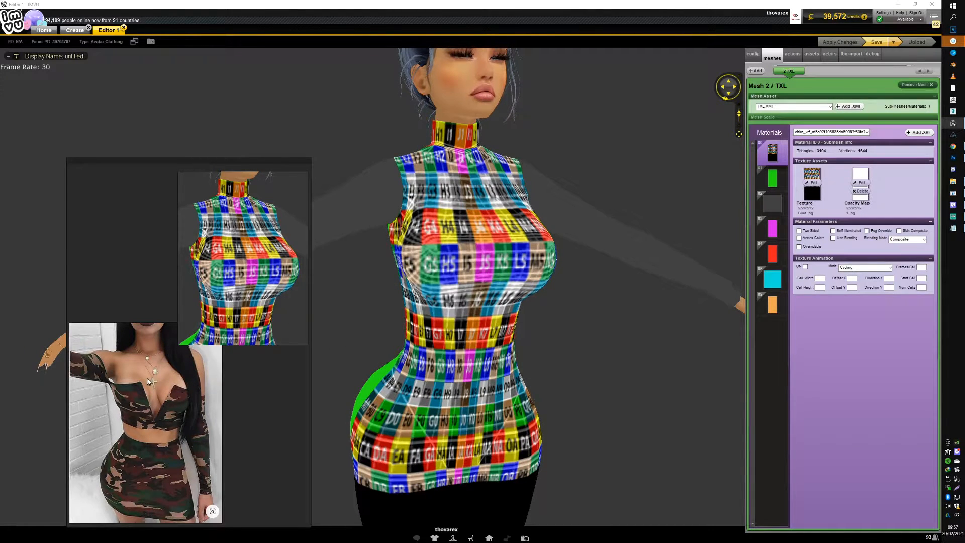
left_click_drag(148, 382, 134, 351)
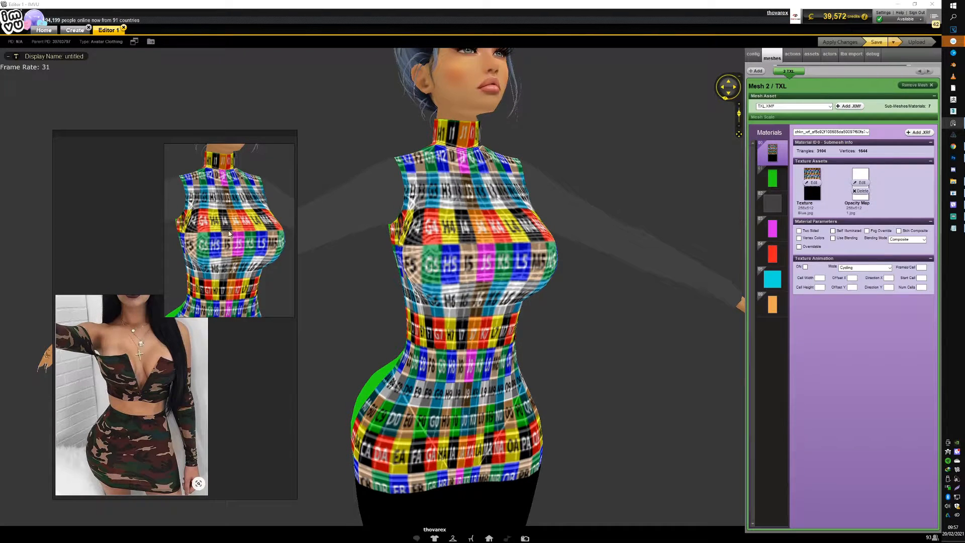
Switch to Photoshop and try black Brush strokes on Layer 2 around cells H3 to I4 with different brush settings
mouse_move(959, 182)
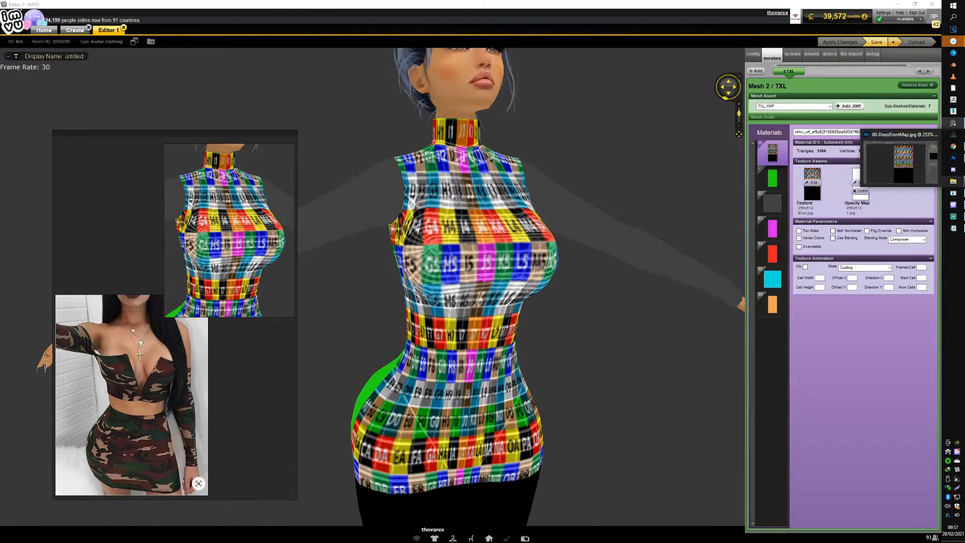
left_click(954, 158)
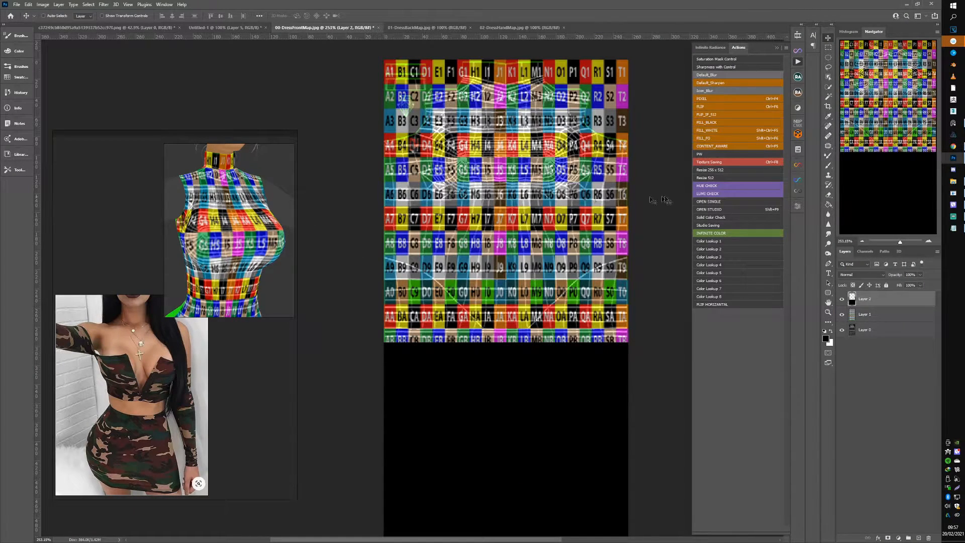
left_click(828, 265)
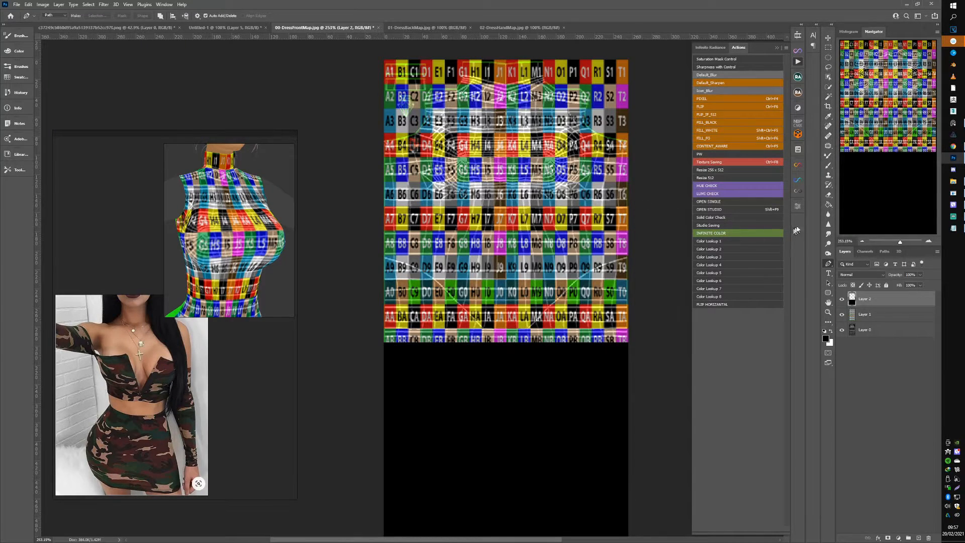
left_click(829, 165)
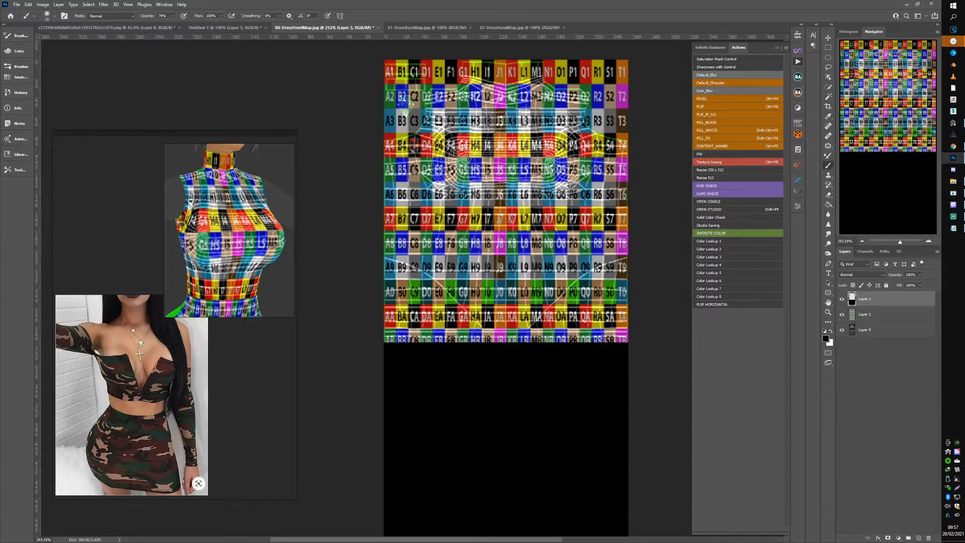
key("bracketleft")
key("bracketright")
left_click_drag(488, 143, 505, 144)
key("ctrl+z")
right_click(495, 147)
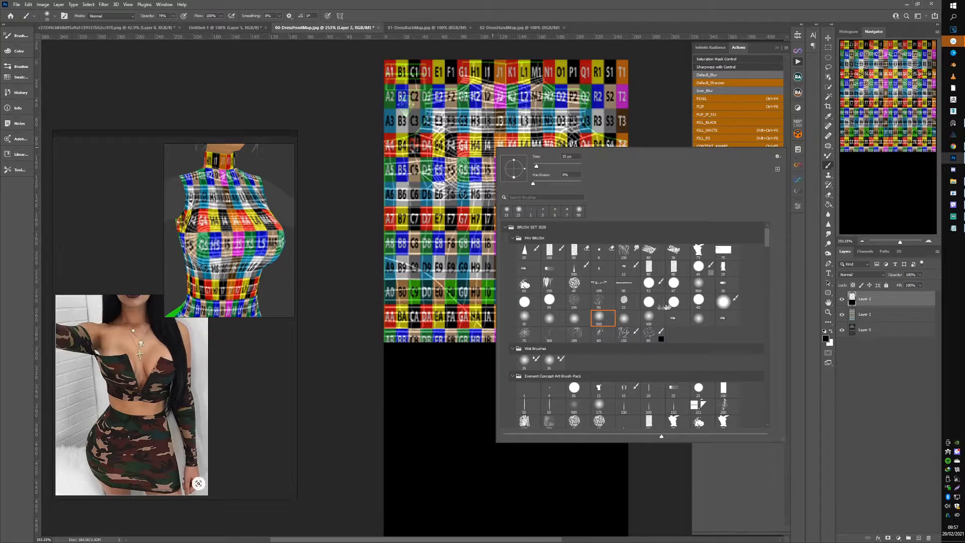
mouse_move(474, 122)
left_mouse_down()
mouse_move(487, 130)
mouse_move(486, 142)
mouse_move(499, 142)
left_mouse_up()
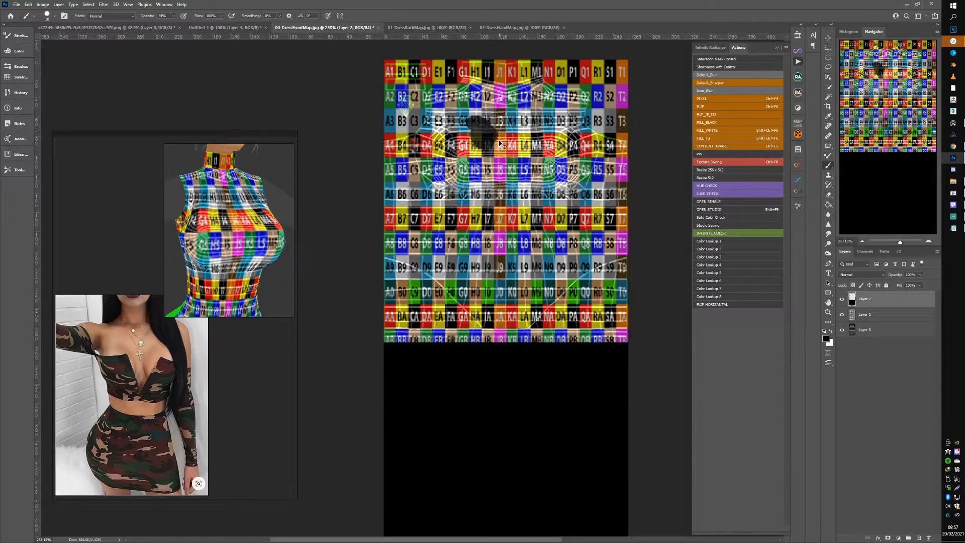
key("ctrl+z")
right_click(504, 149)
left_click(475, 124)
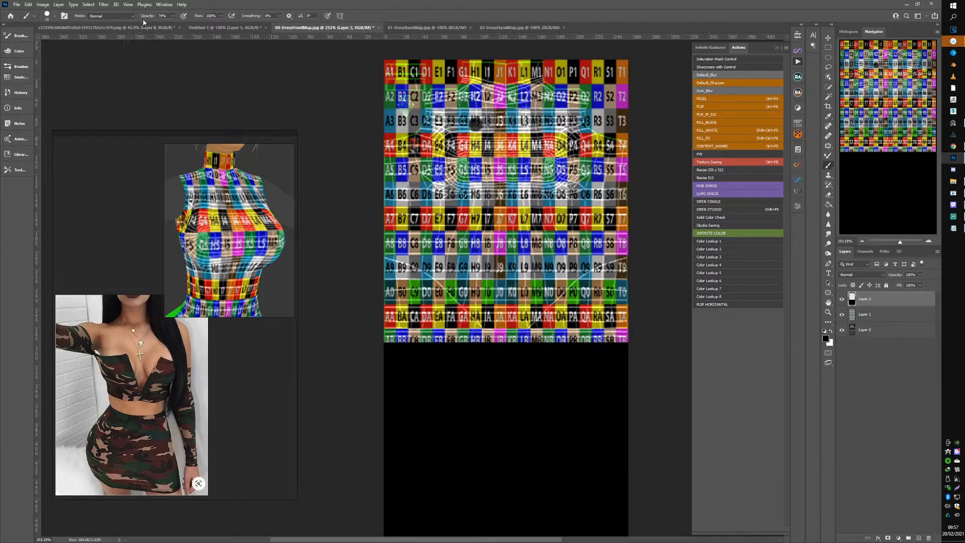
Set the brush opacity to 100% and mark the neckline with black dots on cells J5 and I4 of Layer 2
left_click(173, 16)
left_click_drag(173, 25, 261, 38)
key("ctrl+z")
left_click(477, 134)
mouse_move(478, 134)
left_mouse_down()
mouse_move(495, 151)
mouse_move(515, 146)
mouse_move(487, 200)
left_mouse_up()
key("ctrl+z")
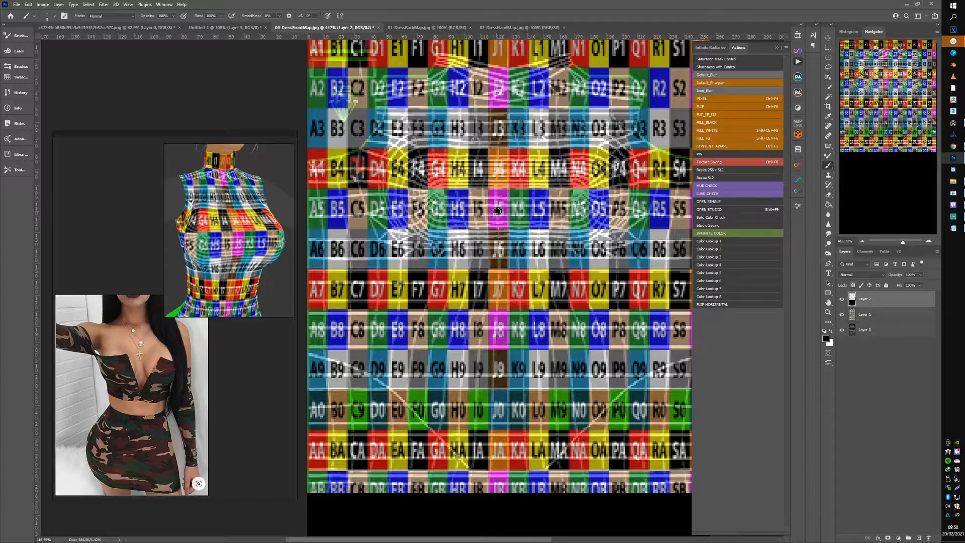
left_click(498, 211)
left_click(478, 170)
Hide Layers 1 and 2 to examine the UV wireframe around the bust, and show Layer 1 again
left_click_drag(843, 314, 842, 299)
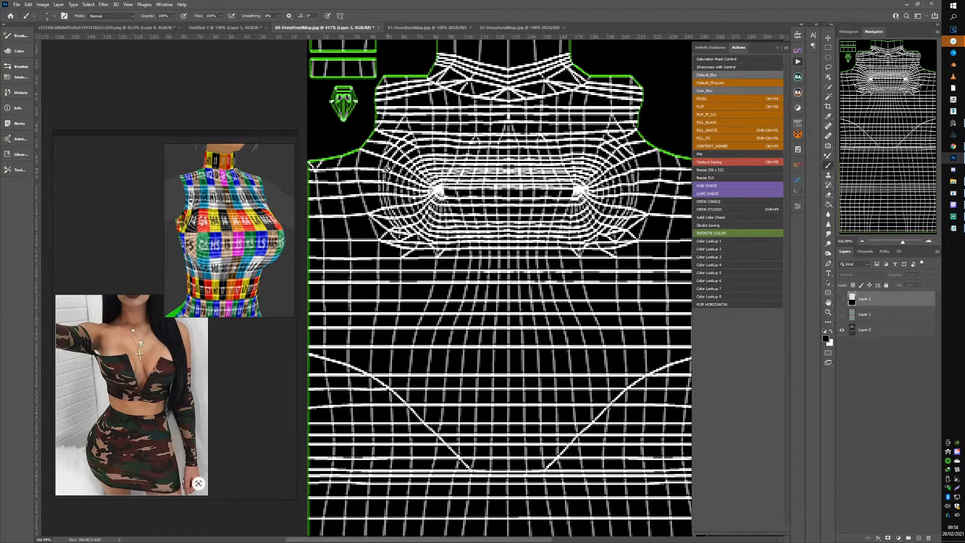
scroll(388, 166, "up", 2)
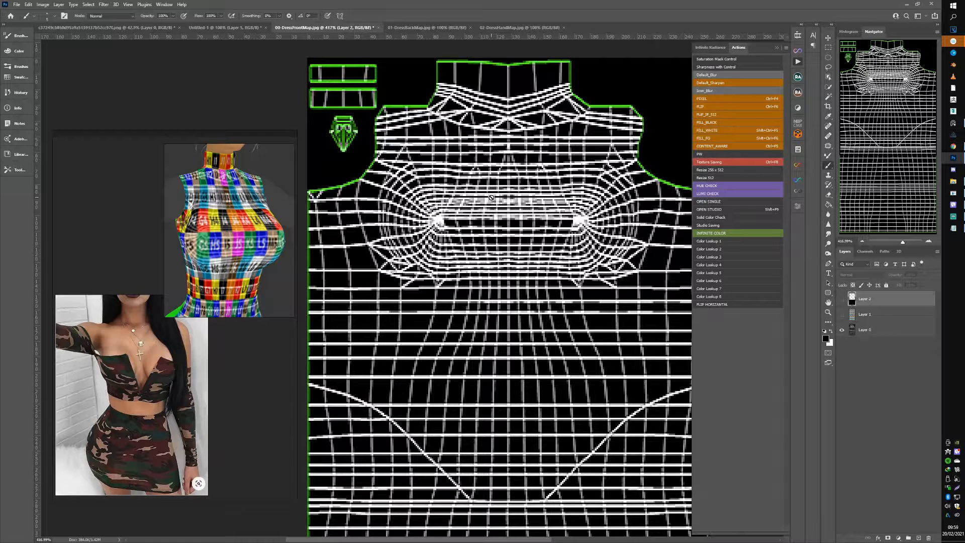
left_click(843, 315)
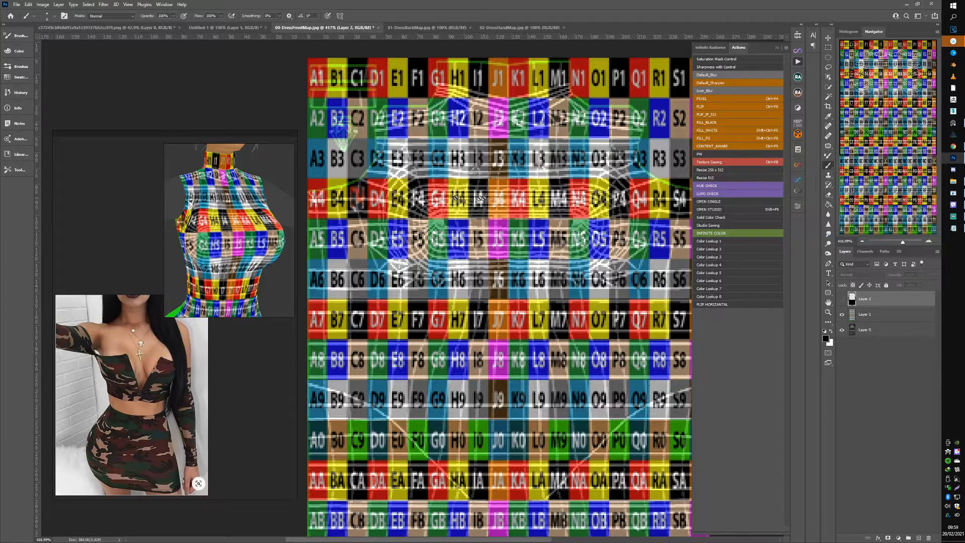
Make Layer 2 visible and paint a black curved neckline edge from cell D3 to the dot on cell I4
left_click(379, 162)
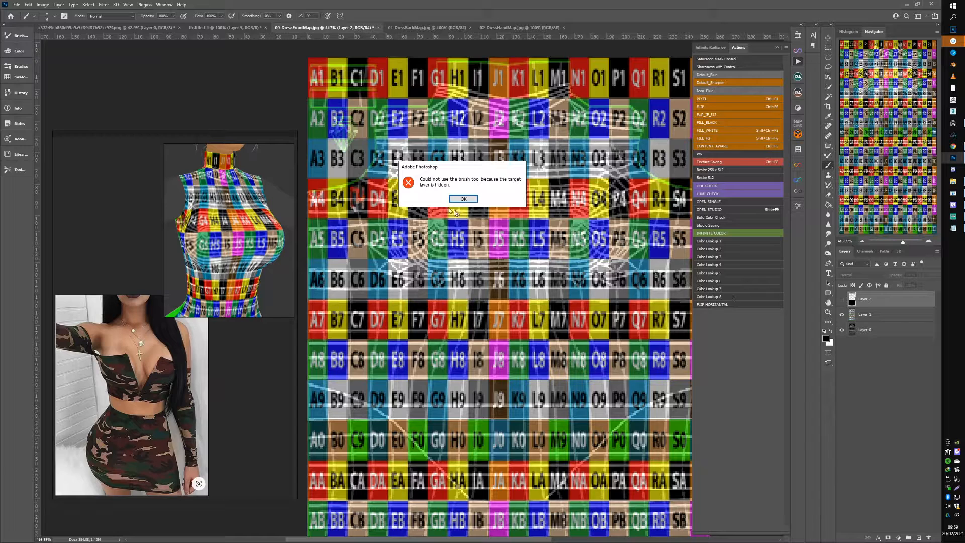
left_click(464, 199)
left_click(842, 299)
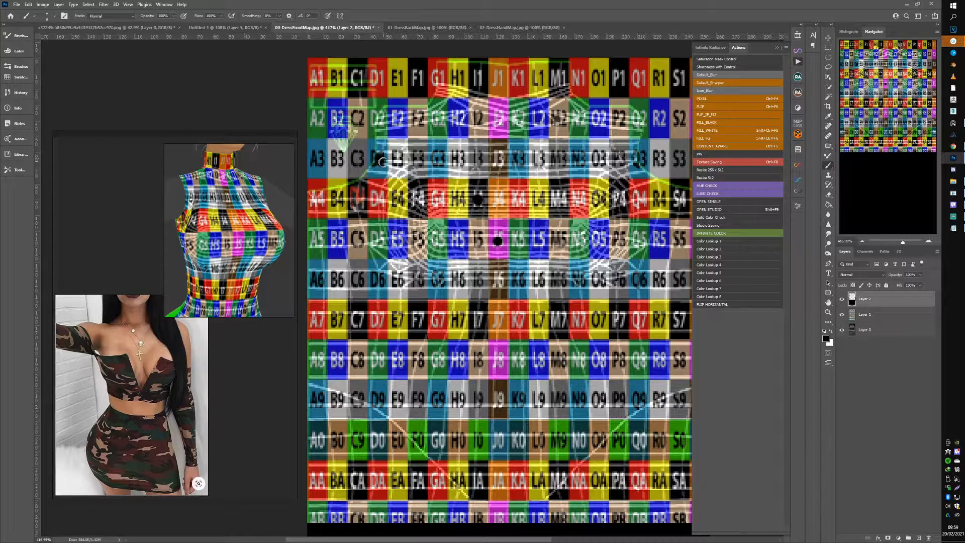
left_click_drag(380, 160, 479, 201)
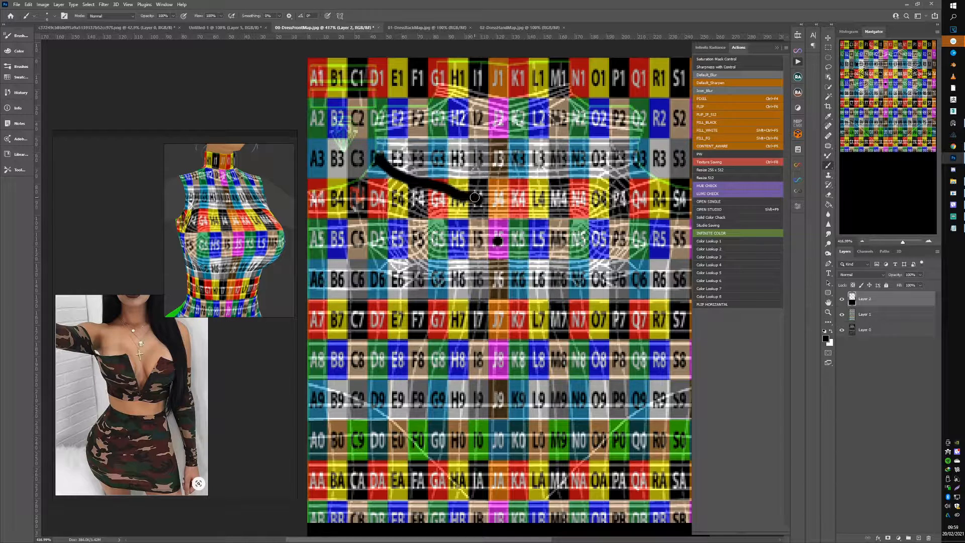
Undo the last stroke and repaint the black neckline edge on Layer 2 from cell D3 past I4 to the dot on J5
key("ctrl+z")
mouse_move(380, 159)
left_mouse_down()
mouse_move(479, 200)
mouse_move(500, 237)
left_mouse_up()
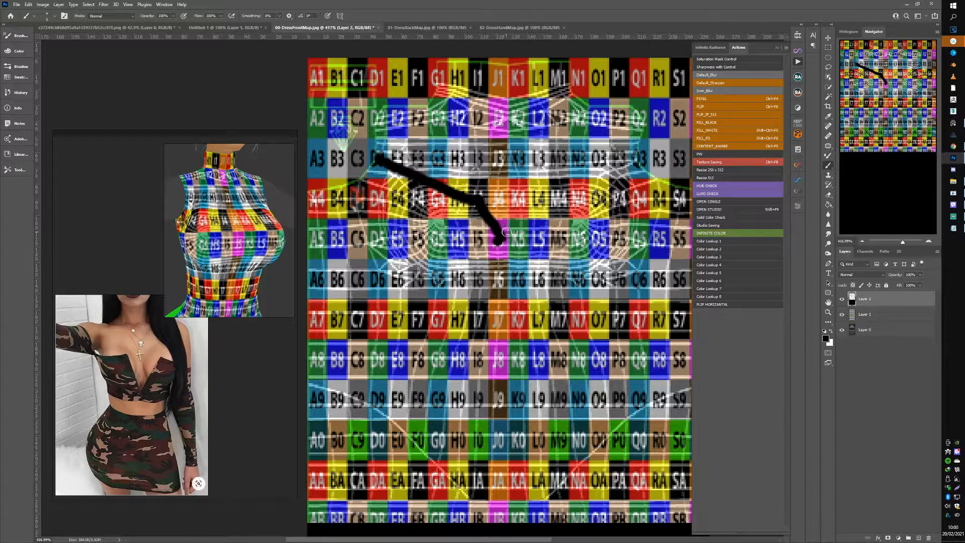
mouse_move(501, 235)
left_mouse_down()
mouse_move(496, 62)
mouse_move(491, 205)
mouse_move(477, 185)
mouse_move(374, 145)
mouse_move(471, 192)
mouse_move(421, 156)
left_mouse_up()
Enlarge the brush and fill the area above the neckline black between columns D and J on Layer 2
key("bracketright")
key("bracketright")
key("bracketright")
mouse_move(439, 60)
left_mouse_down()
mouse_move(463, 71)
mouse_move(441, 71)
mouse_move(459, 86)
left_mouse_up()
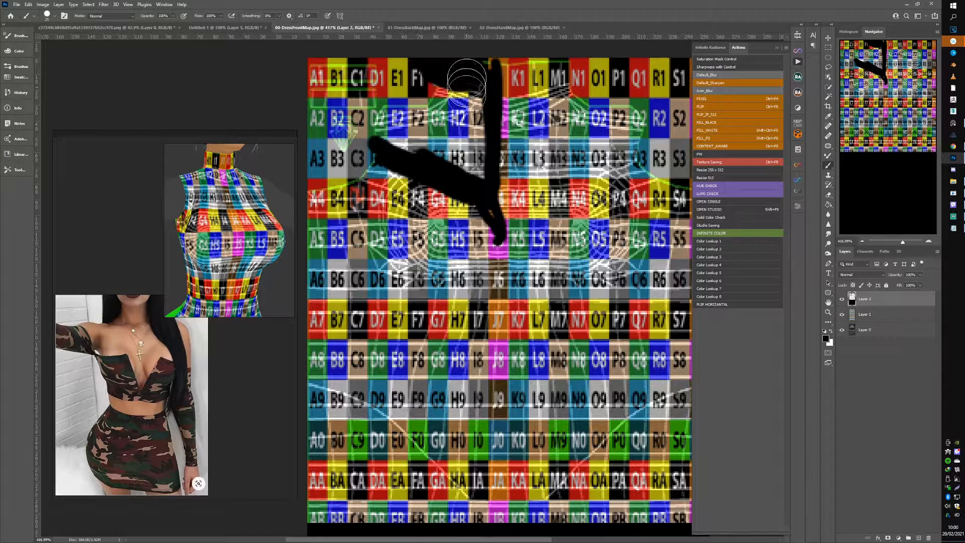
mouse_move(458, 121)
left_mouse_down()
mouse_move(460, 87)
mouse_move(476, 85)
mouse_move(474, 170)
mouse_move(381, 134)
mouse_move(382, 104)
mouse_move(399, 134)
mouse_move(404, 107)
mouse_move(437, 136)
mouse_move(441, 114)
mouse_move(420, 72)
mouse_move(501, 226)
left_mouse_up()
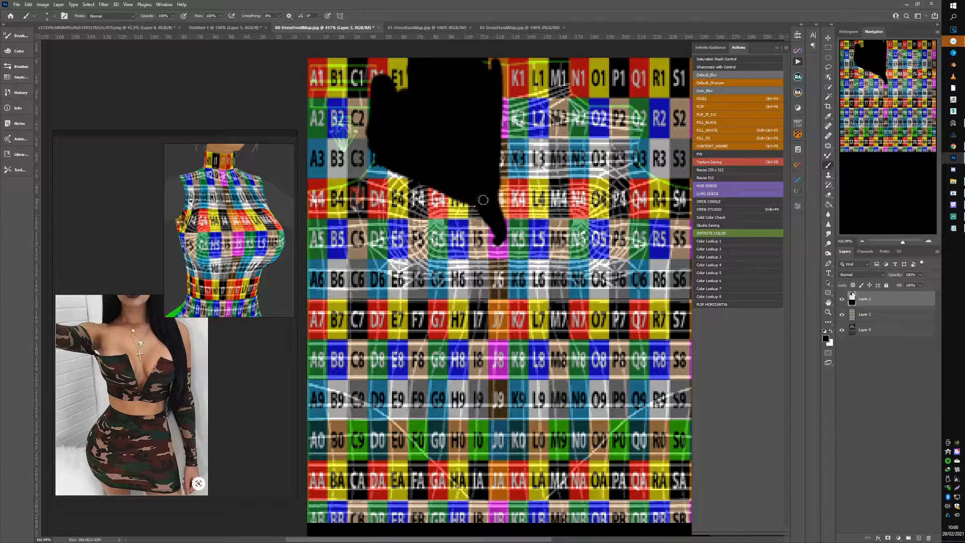
left_click(842, 298)
left_click(842, 298)
Select the map's painted half from A1 to J6 and place a horizontally flipped copy over columns J to Q
left_click(829, 48)
left_click_drag(311, 52, 522, 291)
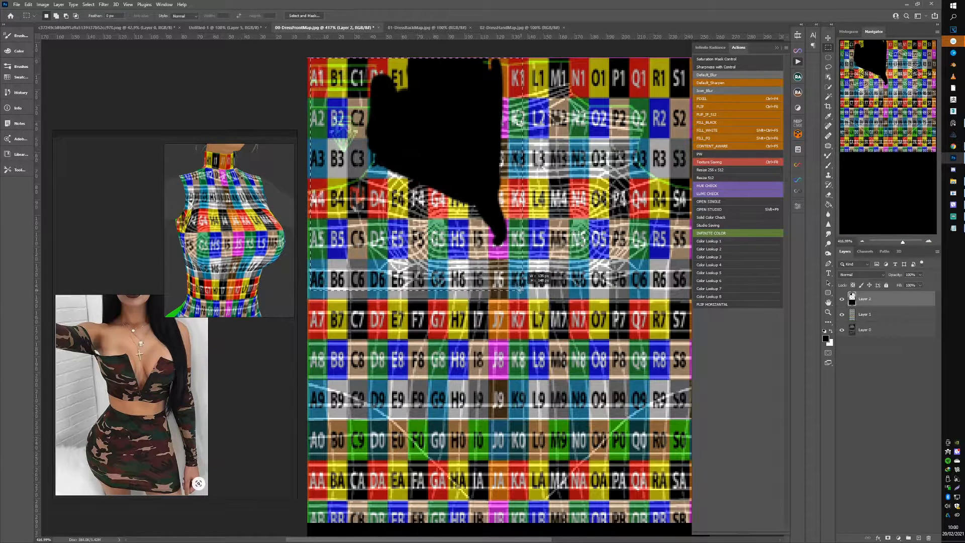
key("ctrl+F6")
key("v")
left_click_drag(360, 193, 532, 193)
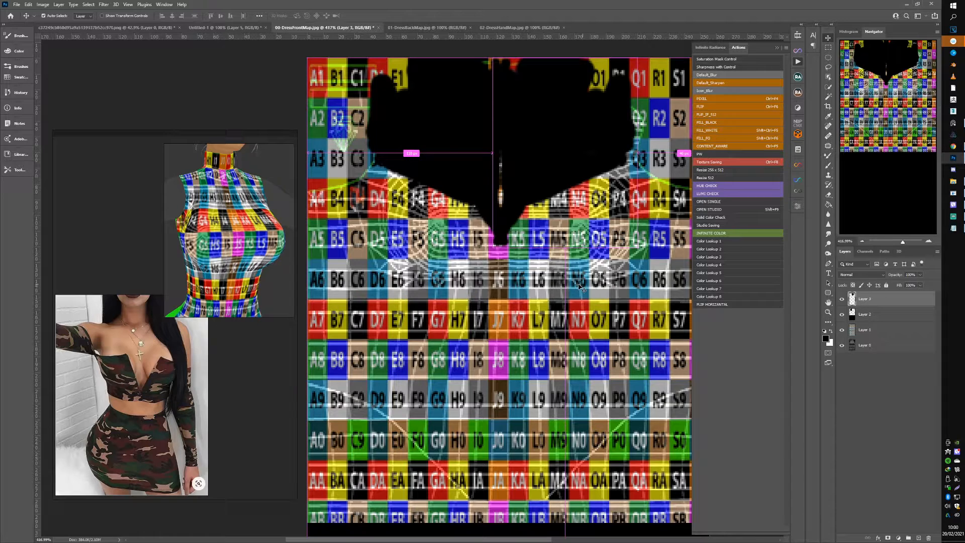
Save the painted map as a JPEG over 00-DressFrontMap.jpg
key("ctrl+shift+s")
double_click(99, 62)
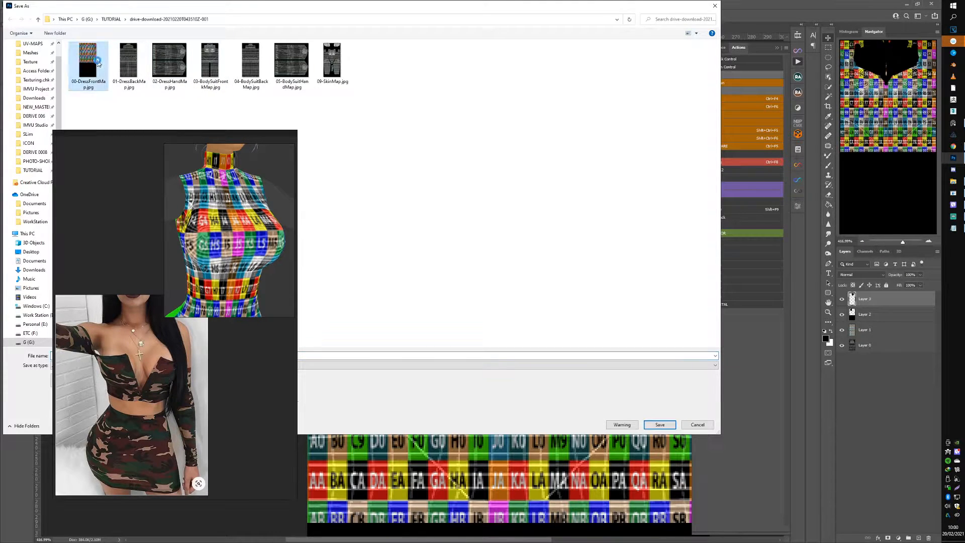
left_click(488, 276)
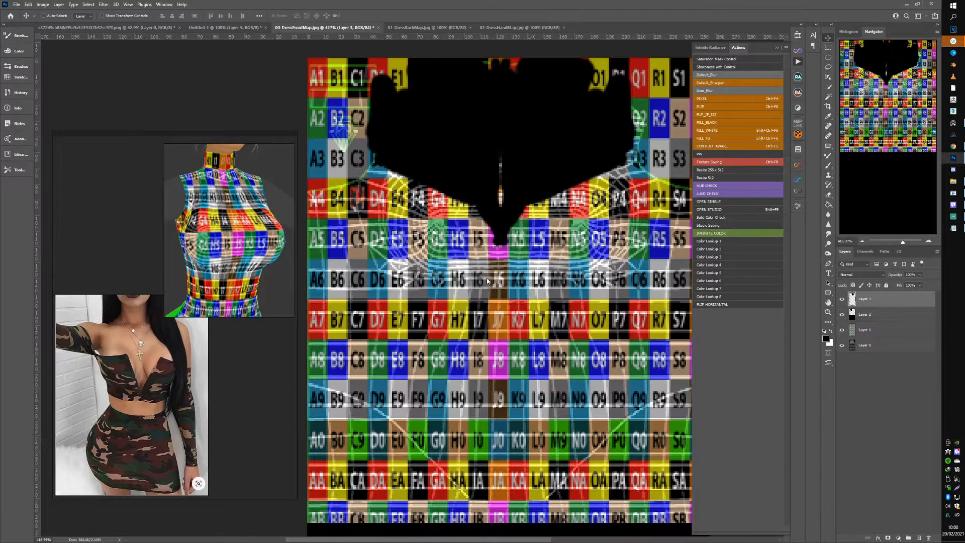
left_click(513, 150)
Switch to IMVU, reload 00-DressFrontMap.jpg as the dress front texture, and apply the changes to check the neckline on the avatar
left_click(954, 193)
left_click(816, 186)
double_click(89, 66)
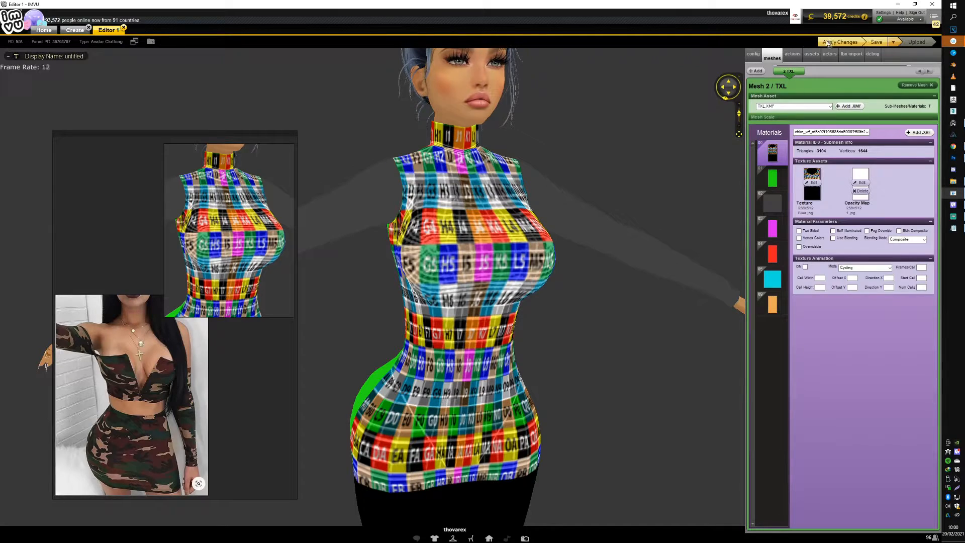
left_click(830, 43)
mouse_move(532, 239)
left_mouse_down()
mouse_move(570, 242)
mouse_move(530, 246)
left_mouse_up()
scroll(530, 246, "down", 4)
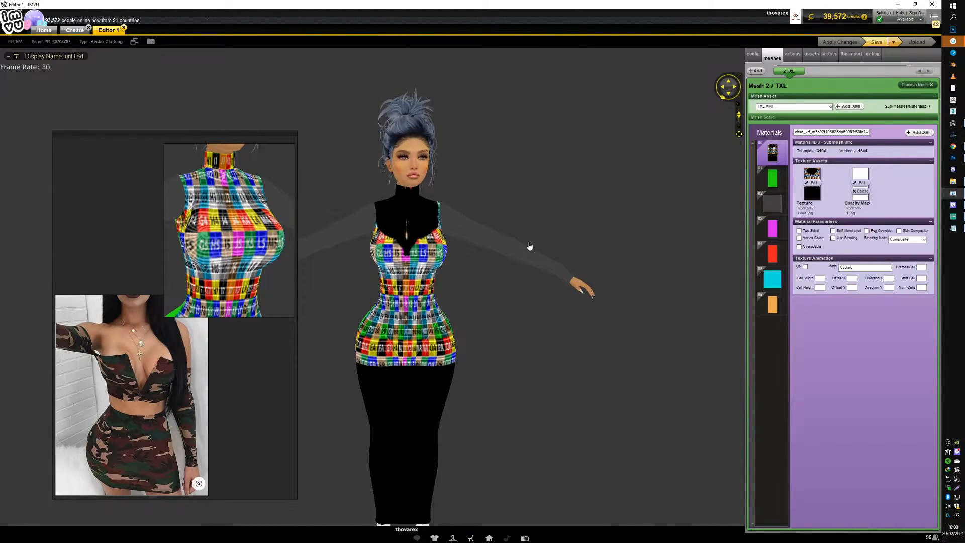
scroll(530, 246, "up", 8)
left_click_drag(540, 234, 423, 209)
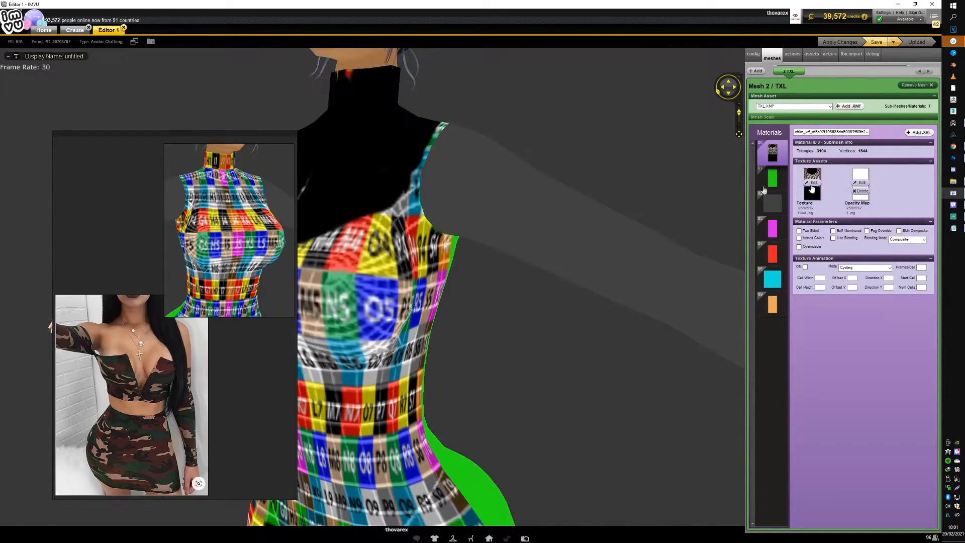
Return to Photoshop, shift the mirrored neckline half slightly outward, and merge Layer 3 down into Layer 2
left_click(954, 157)
mouse_move(554, 183)
left_mouse_down()
mouse_move(534, 178)
mouse_move(547, 174)
left_mouse_up()
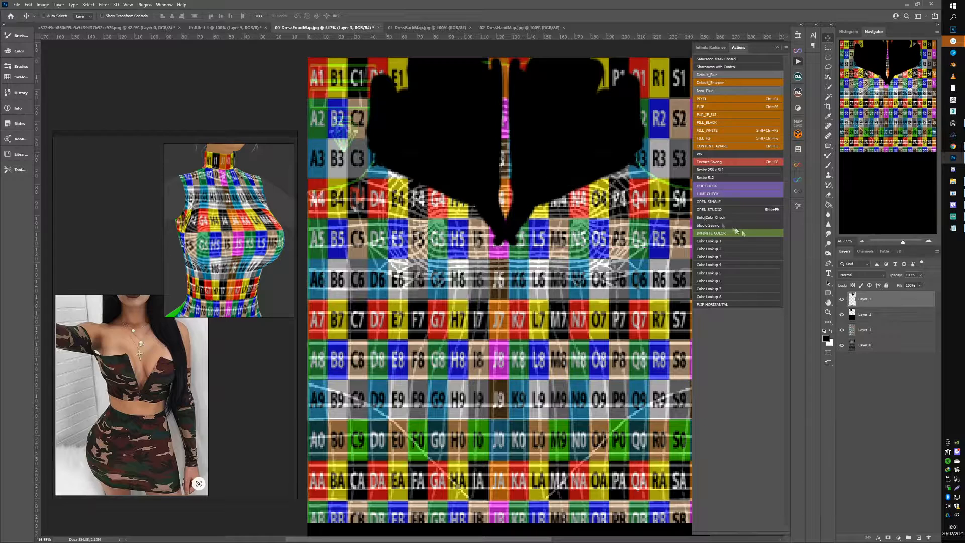
left_click(840, 300)
left_click(840, 300)
left_click(841, 300)
left_click(841, 300)
key("ctrl+e")
left_click(840, 303)
Trace the neckline with the Pen tool from the C3/D3 border through the J5 point to cell K4, hiding Layer 2
left_click_drag(412, 330, 426, 254)
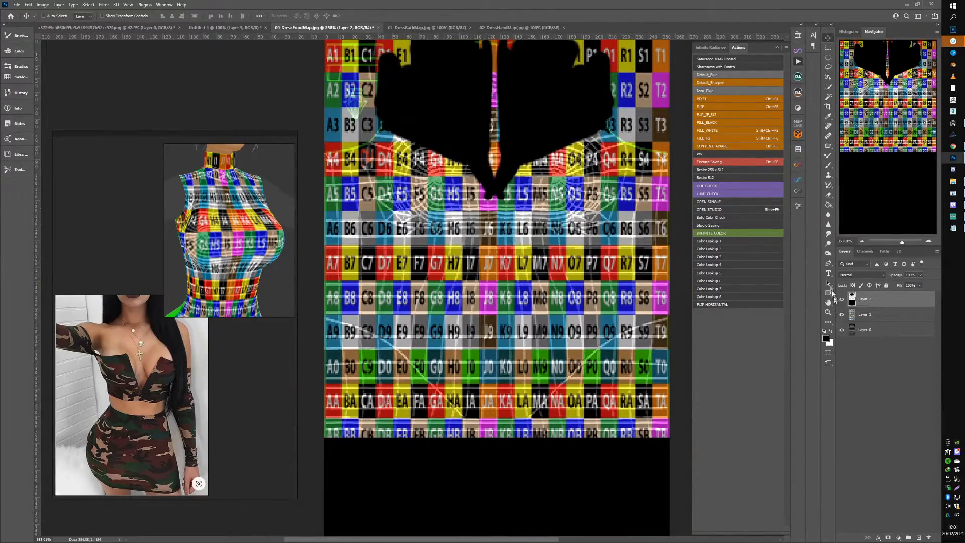
left_click(828, 266)
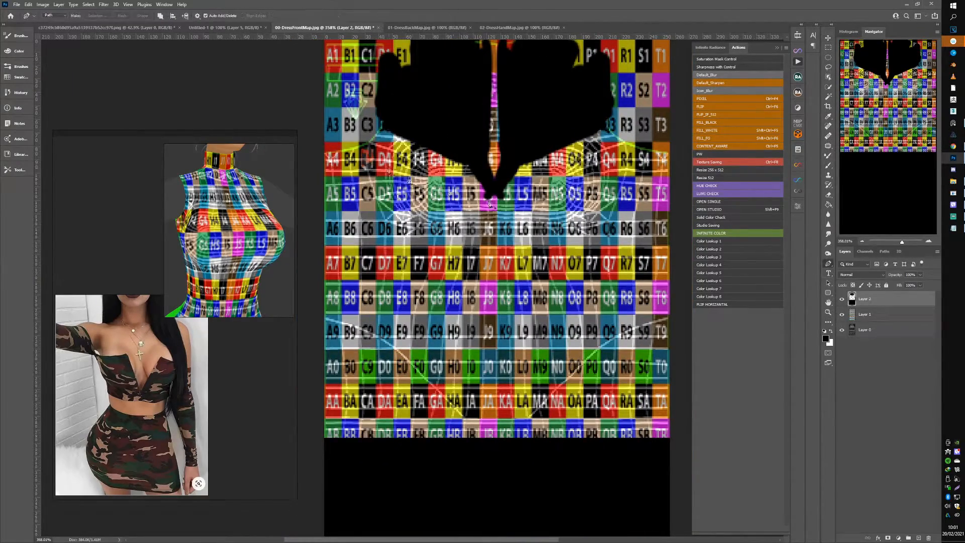
left_click(377, 127)
left_click_drag(467, 167, 487, 180)
left_click(842, 299)
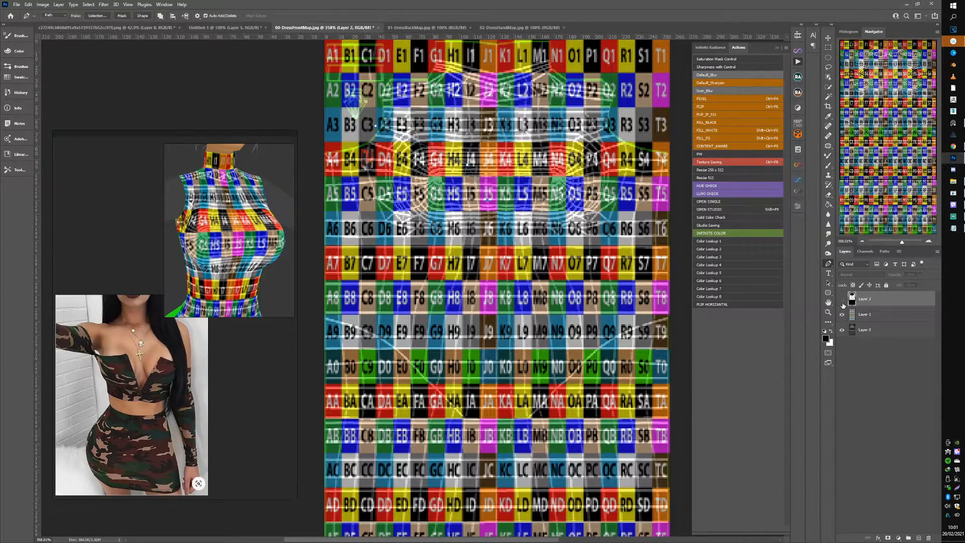
left_click_drag(513, 182, 526, 174)
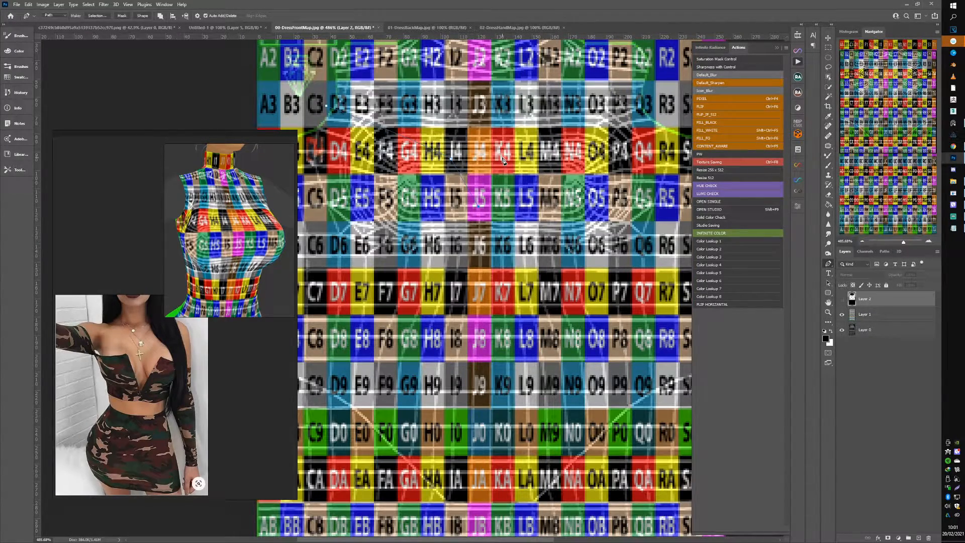
left_click(502, 156)
Switch to IMVU and examine which grid cells lie around the avatar's shoulder and armhole
left_click(953, 193)
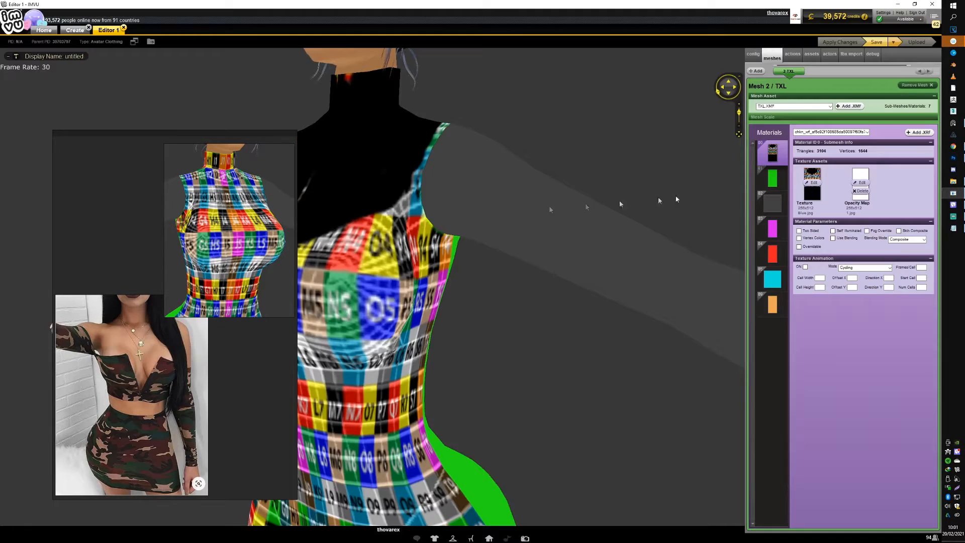
left_click_drag(476, 233, 440, 245)
left_click_drag(361, 281, 324, 299)
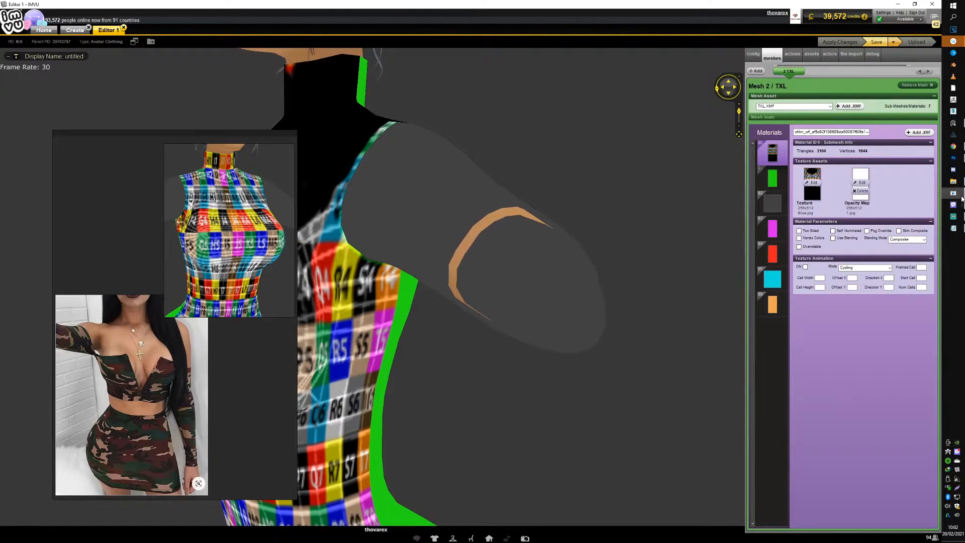
Return to Photoshop, close the pen path from cell Q3 around the map's upper edge, and show Layer 2
left_click(954, 158)
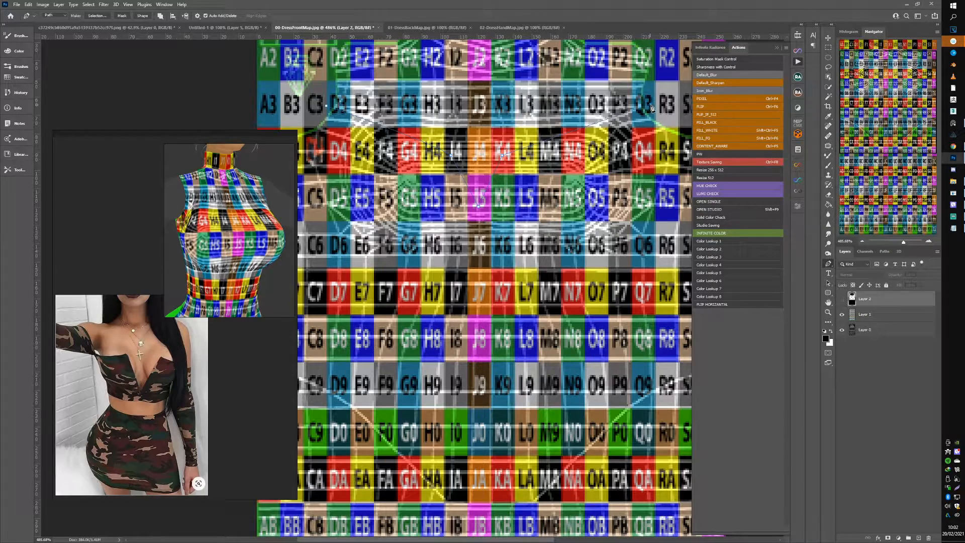
scroll(684, 101, "up", 3)
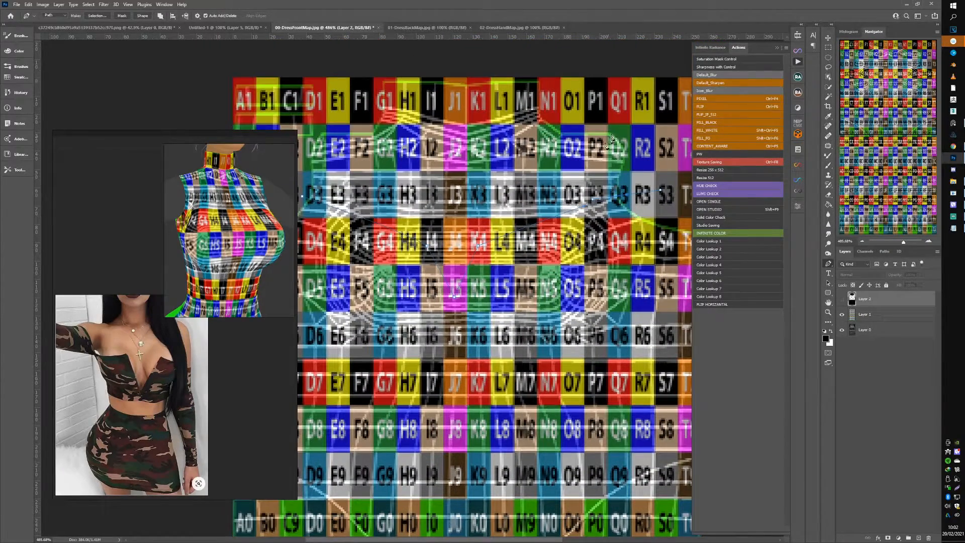
scroll(352, 73, "left", 2)
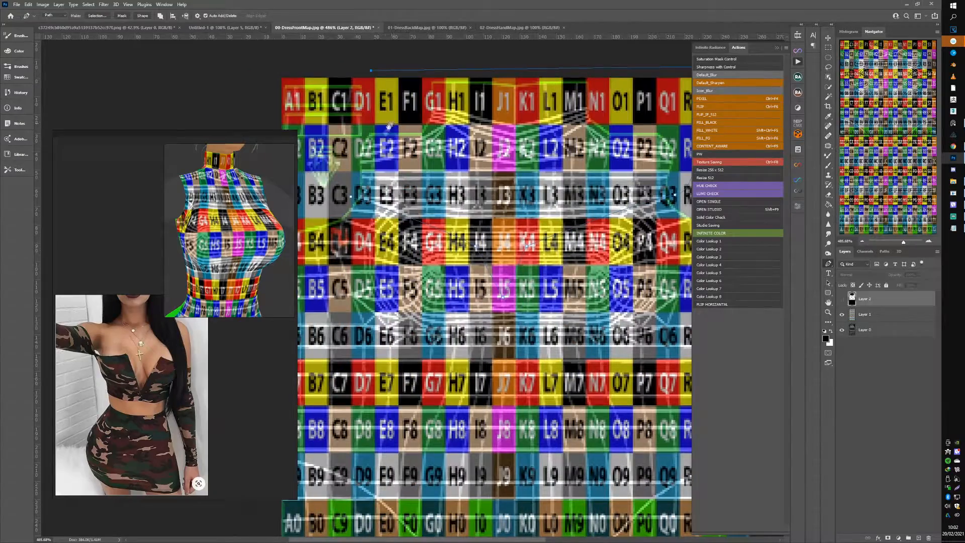
left_click_drag(486, 248, 443, 208)
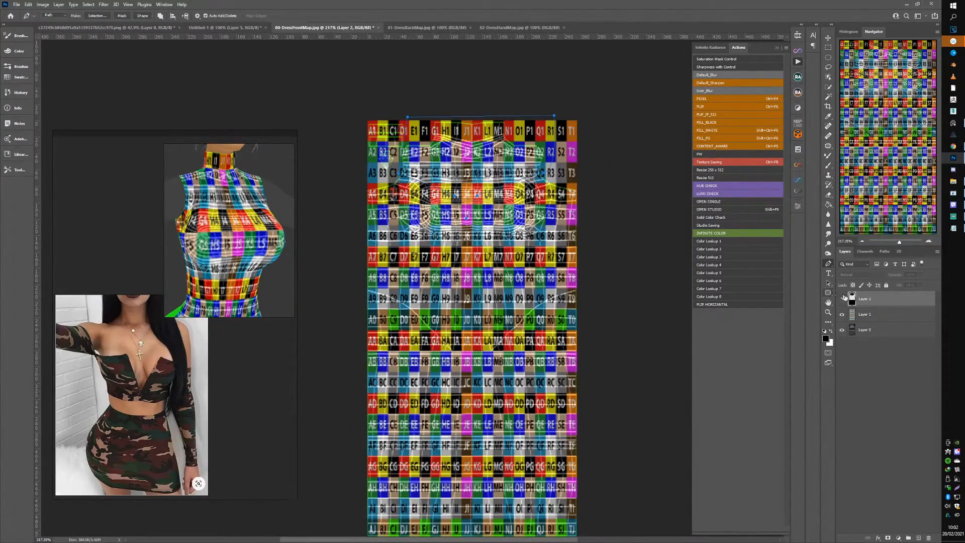
left_click(844, 300)
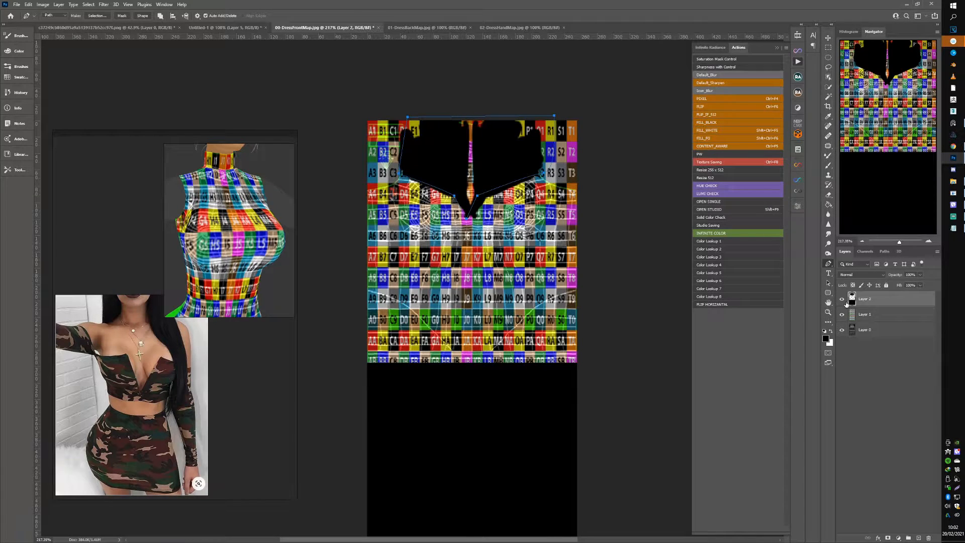
Add a new layer, convert the neckline path to a selection, and fill it with black
left_click(921, 538)
key("ctrl+Return")
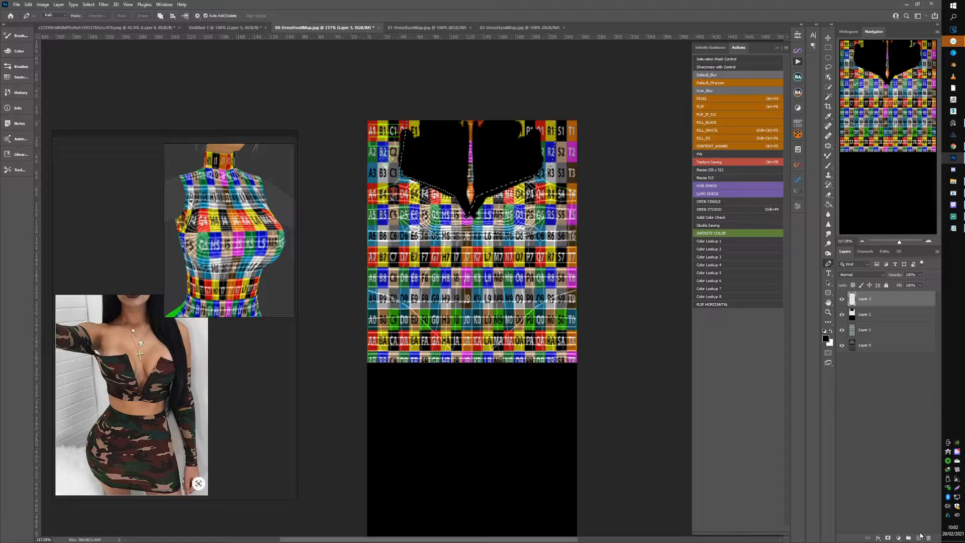
key("alt+BackSpace")
key("ctrl+d")
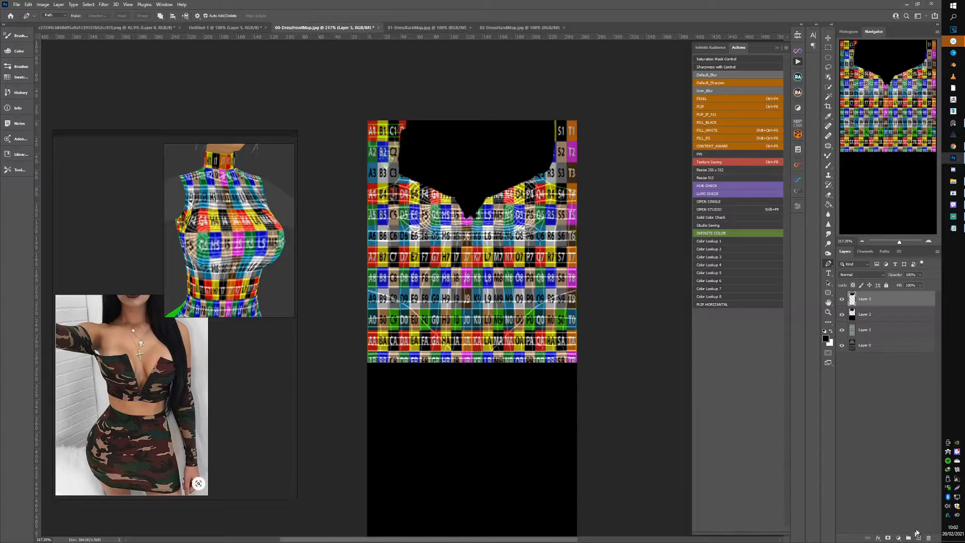
Clear the old brushed neckline from Layer 2 within a rectangular selection over rows 1 to 7
left_click(867, 317)
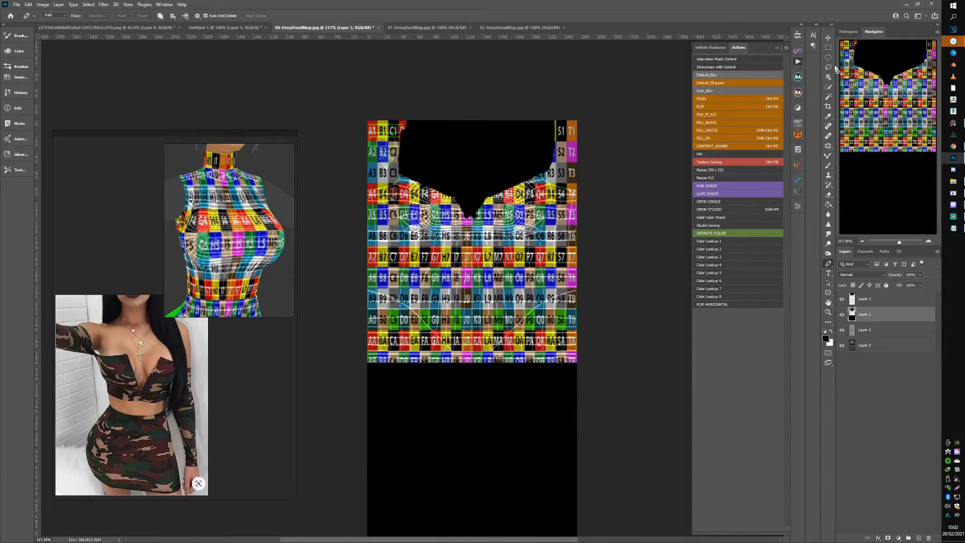
left_click(829, 47)
left_click_drag(367, 120, 591, 263)
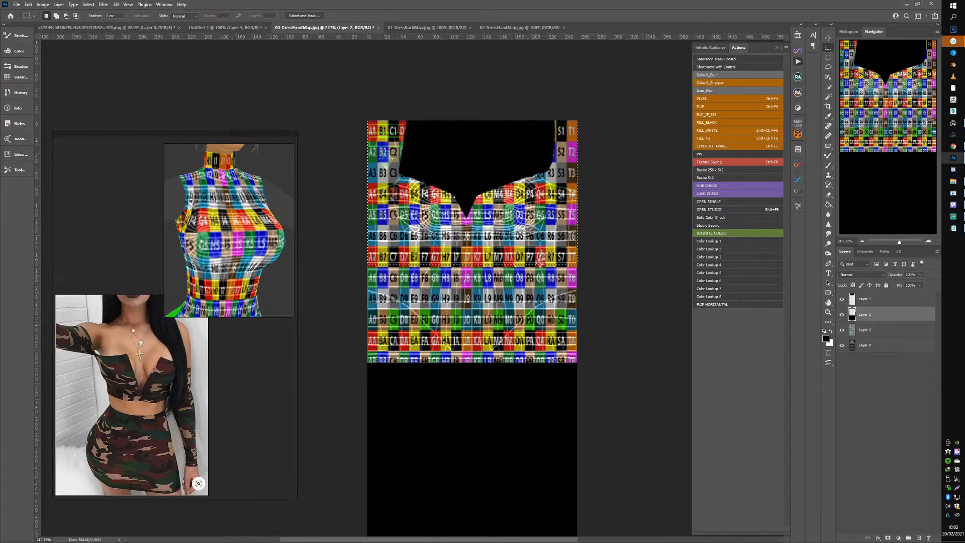
left_click(843, 317)
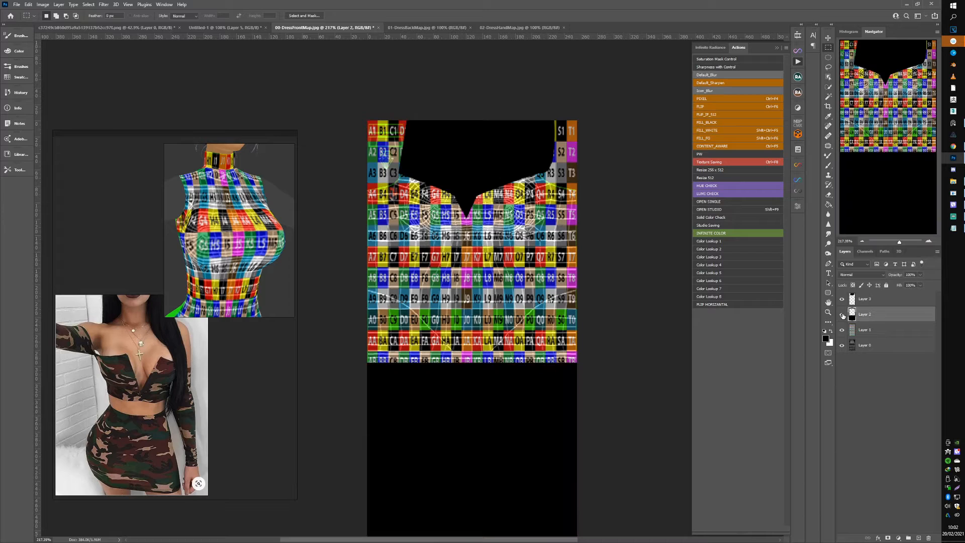
Add a new layer directly above Layer 1 and fill it with white
left_click(860, 334)
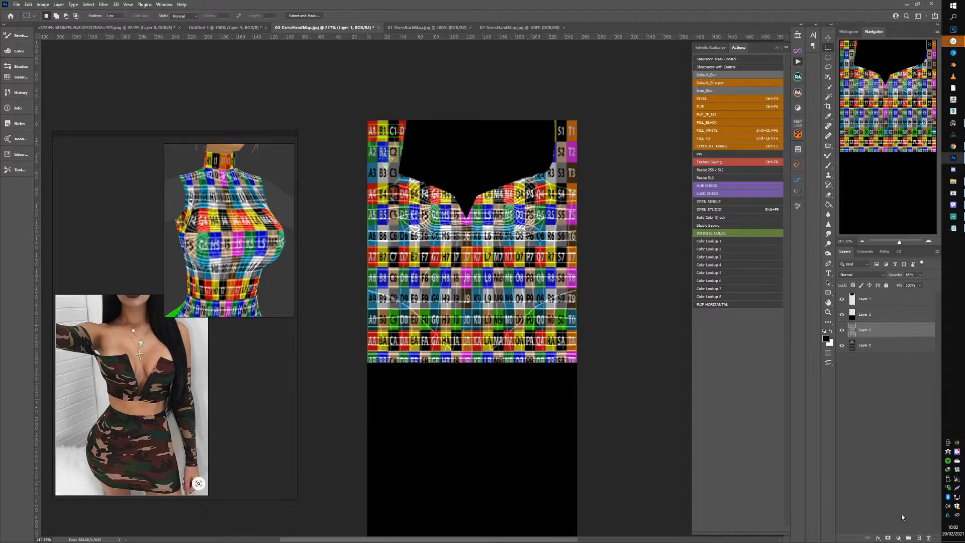
left_click(920, 539)
key("ctrl+shift+F5")
Save the black-and-white mask as the JPEG frontopacity.jpg, moving the reference images clear of the save dialog
key("ctrl+shift+s")
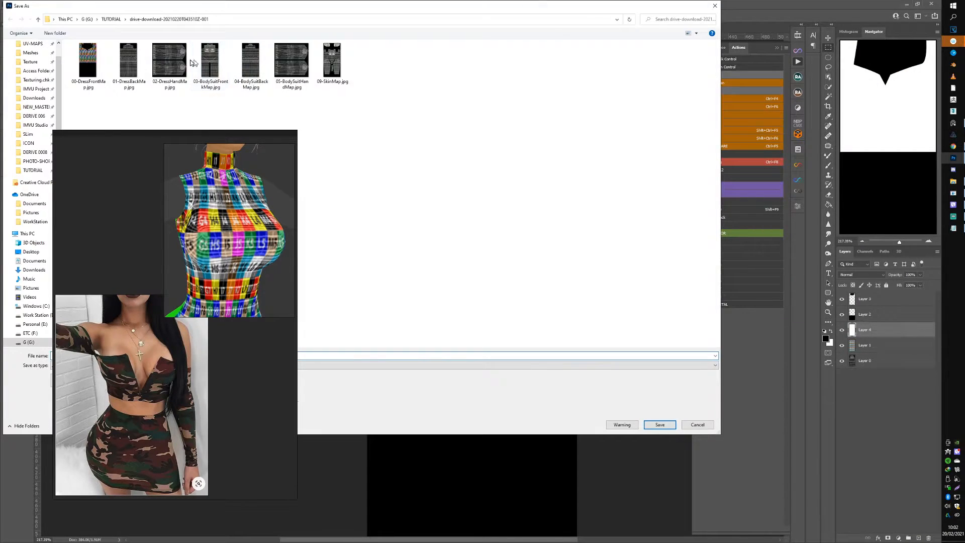
left_click_drag(219, 210, 534, 146)
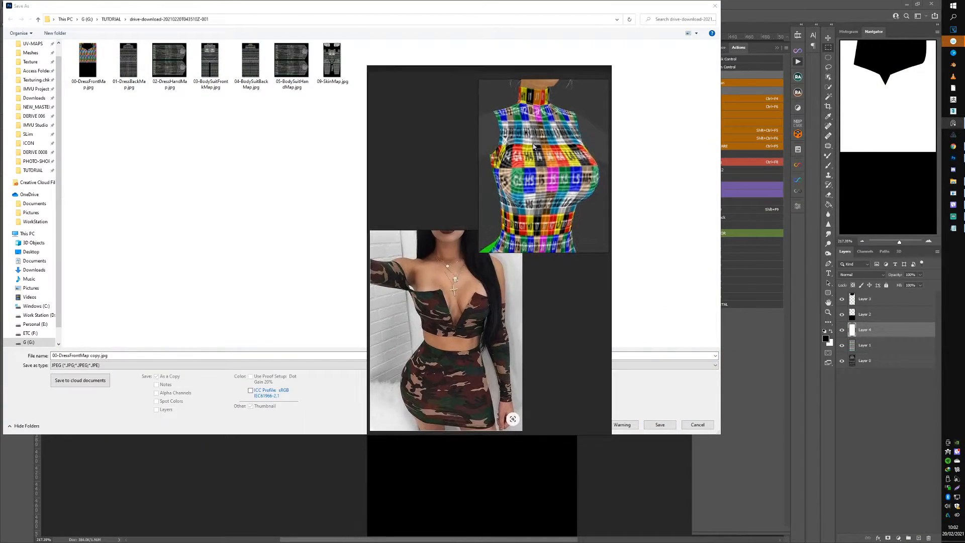
left_click(110, 355)
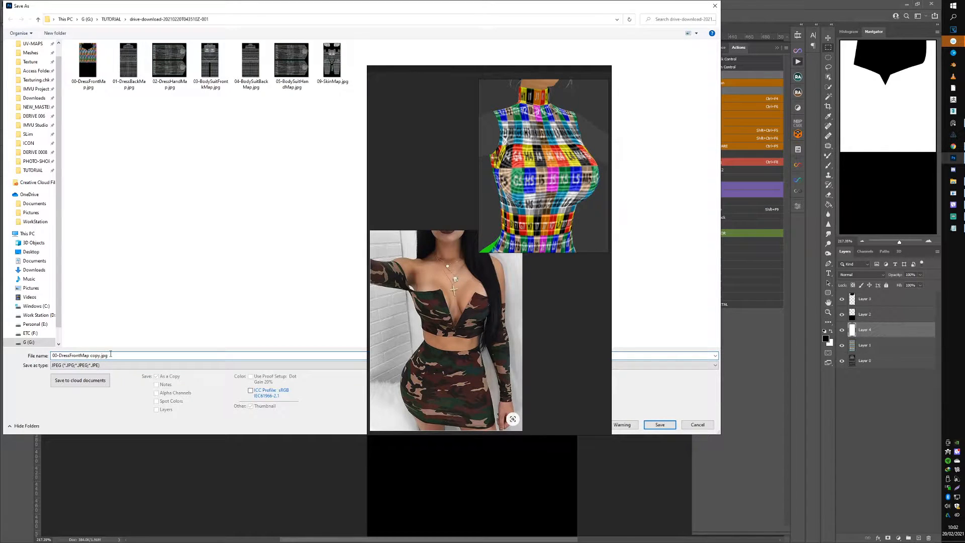
key("ctrl+a")
type("f")
left_click_drag(426, 89, 101, 113)
left_click(660, 425)
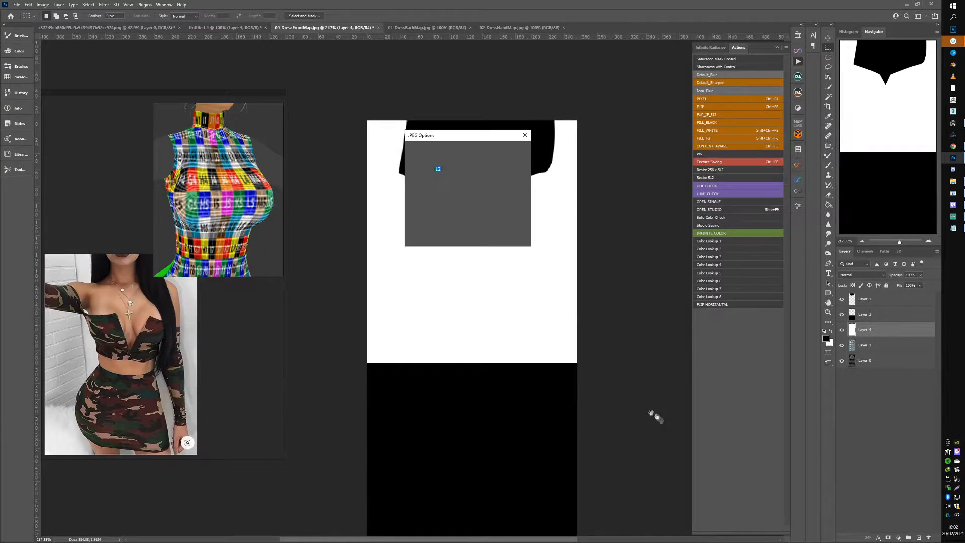
left_click(506, 145)
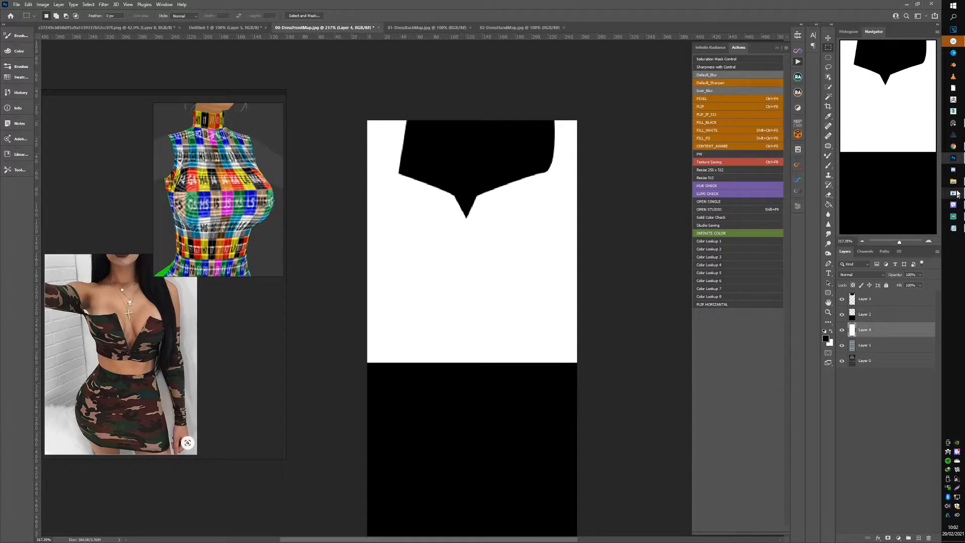
Switch to the IMVU editor, load frontopacity.jpg as the first material's opacity map, and apply the changes
left_click(961, 215)
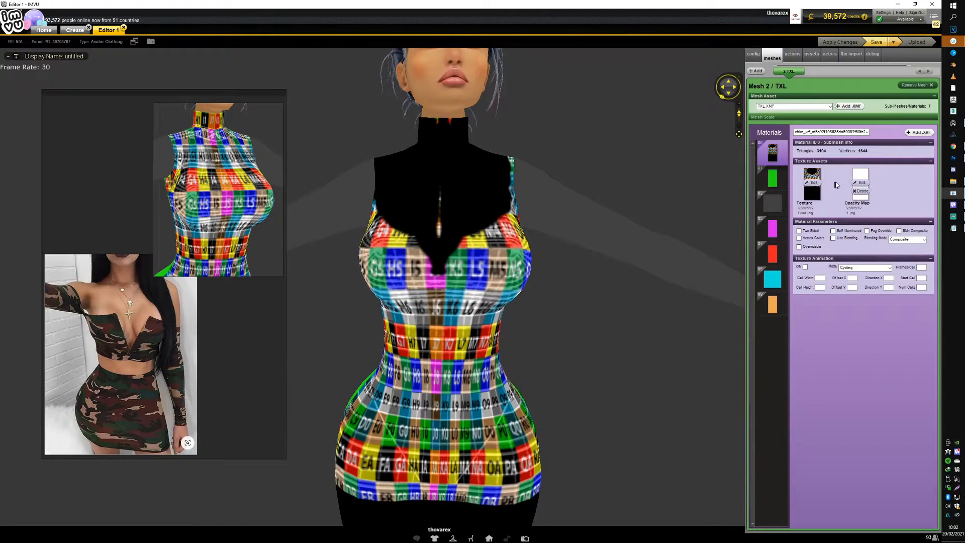
left_click(861, 183)
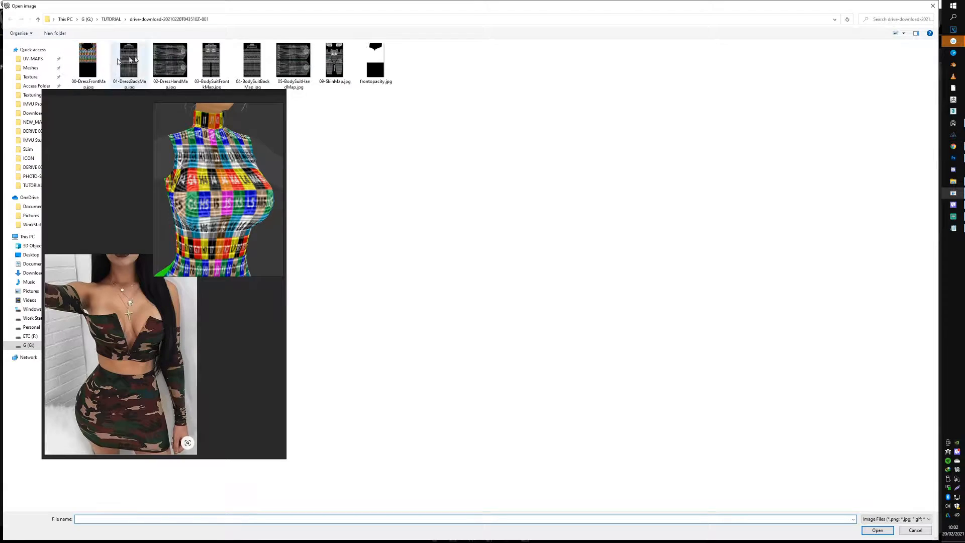
double_click(375, 60)
left_click(839, 43)
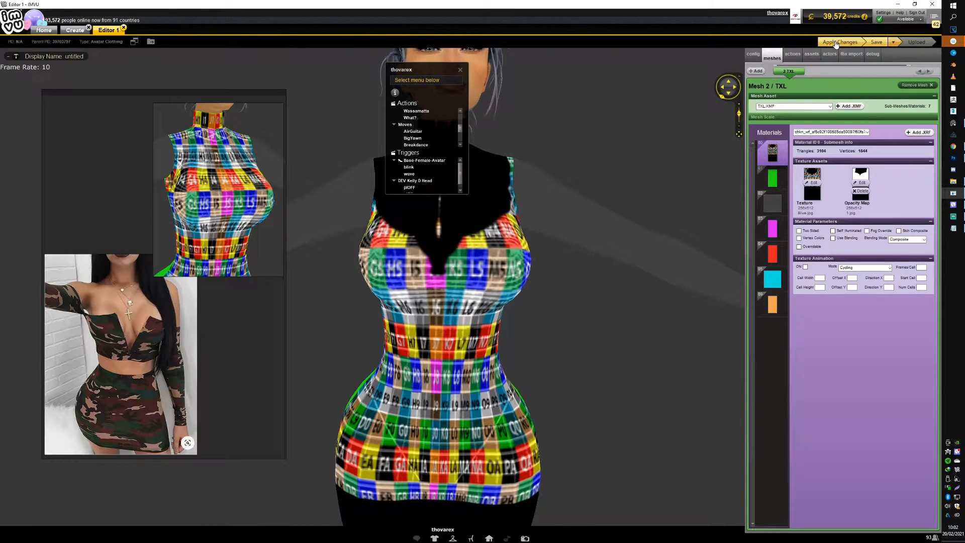
Dress the avatar in the third saved outfit to preview the cut-out neckline on its body
scroll(544, 244, "down", 5)
scroll(509, 256, "up", 5)
mouse_move(509, 257)
left_mouse_down()
mouse_move(492, 243)
mouse_move(508, 258)
left_mouse_up()
scroll(509, 258, "down", 5)
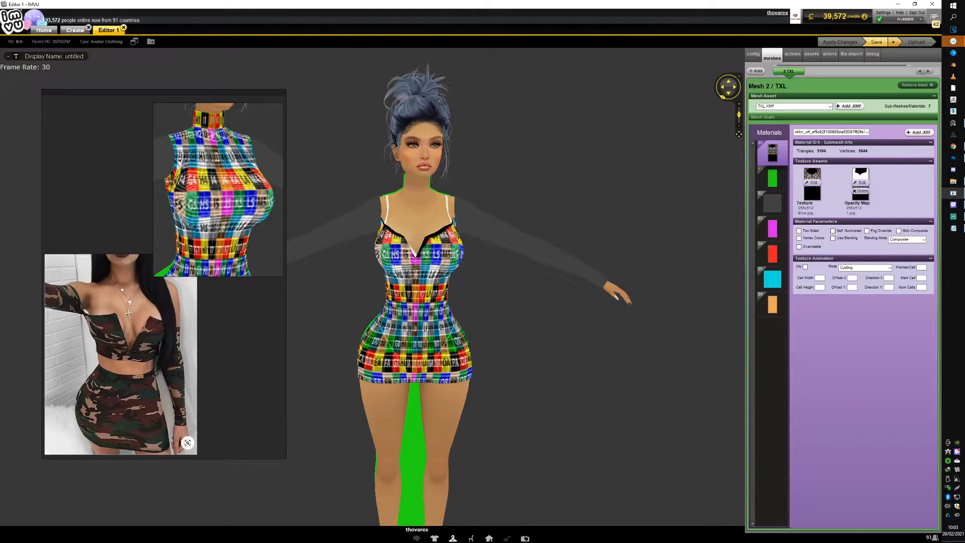
left_click(453, 538)
left_click(95, 526)
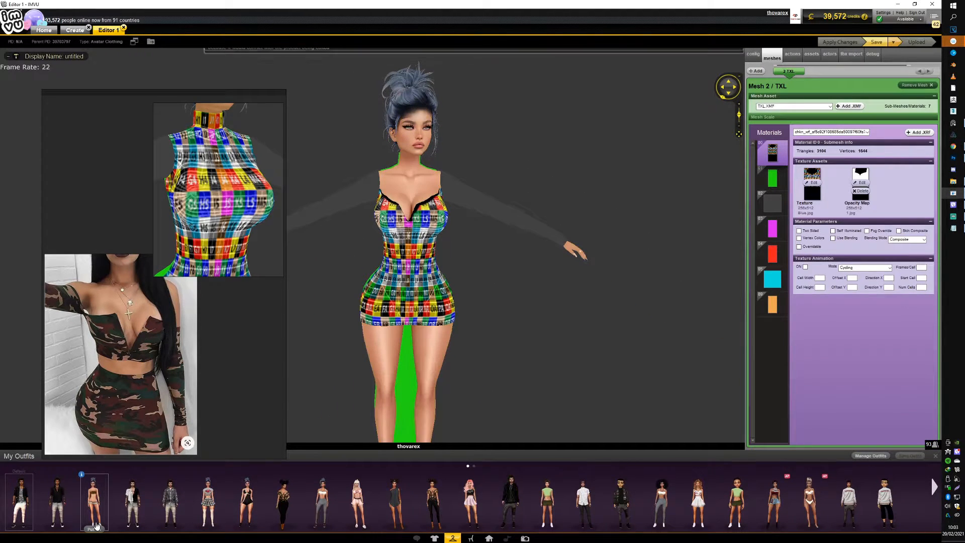
left_click(453, 538)
scroll(449, 386, "up", 3)
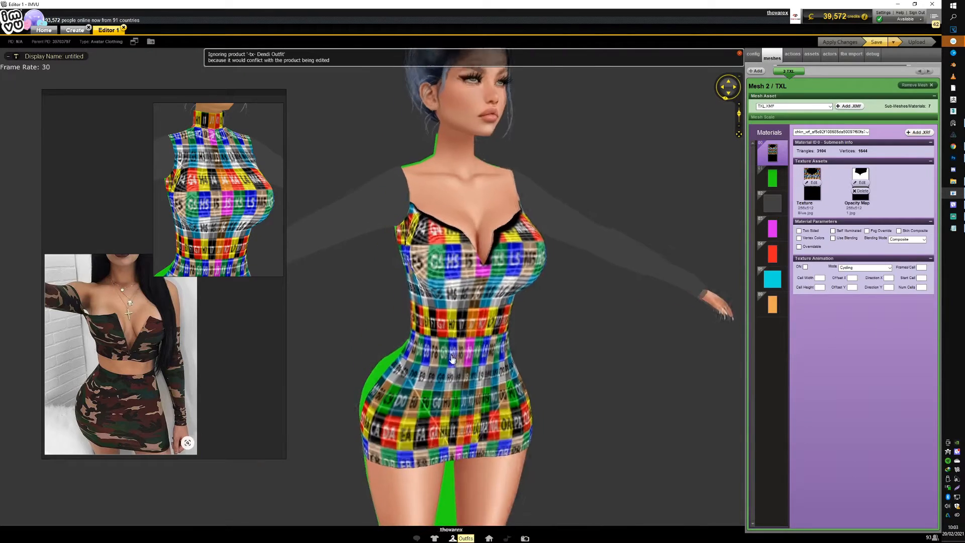
scroll(451, 372, "up", 3)
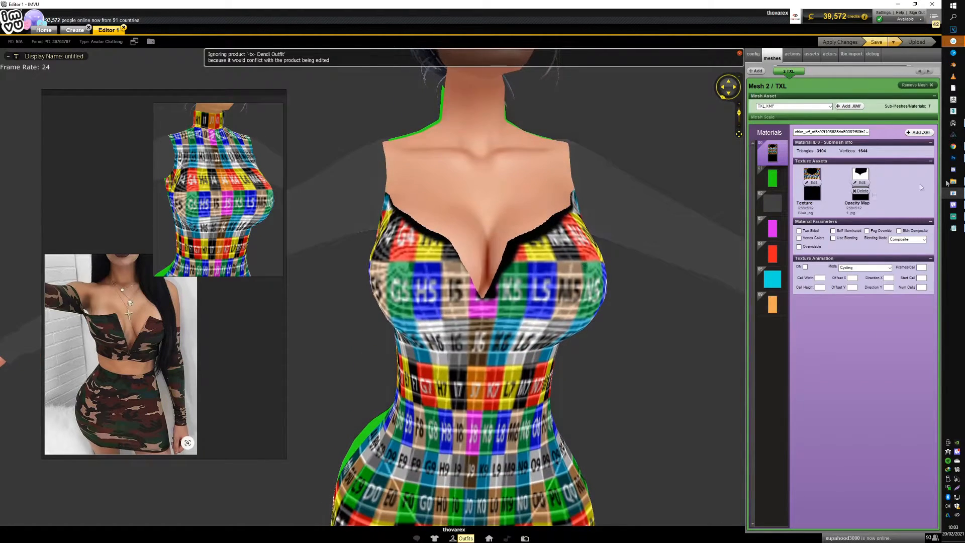
Switch to Photoshop, hide Layers 2, 3 and 4, and overwrite 00-DressFrontMap.jpg with the full lettered grid at JPEG quality 12
left_click(958, 159)
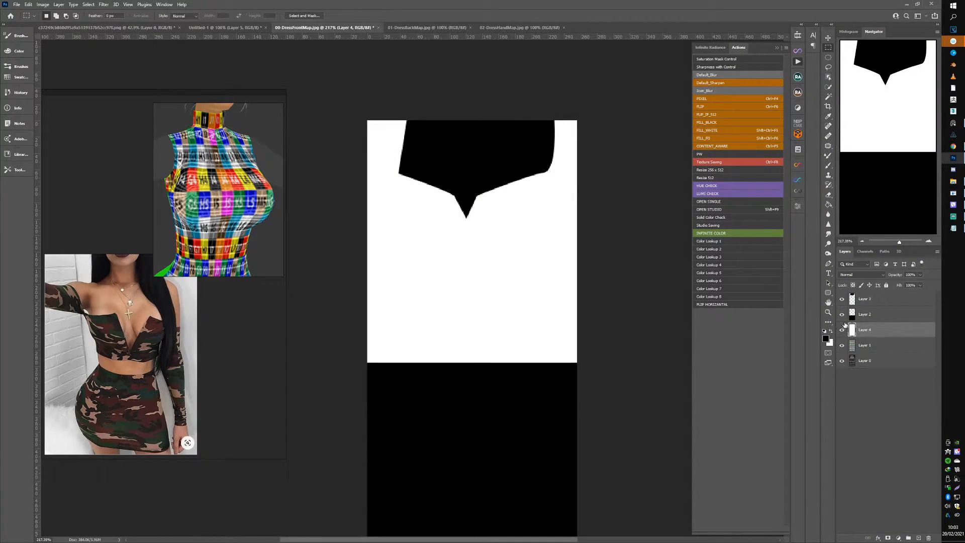
left_click_drag(843, 316, 842, 296)
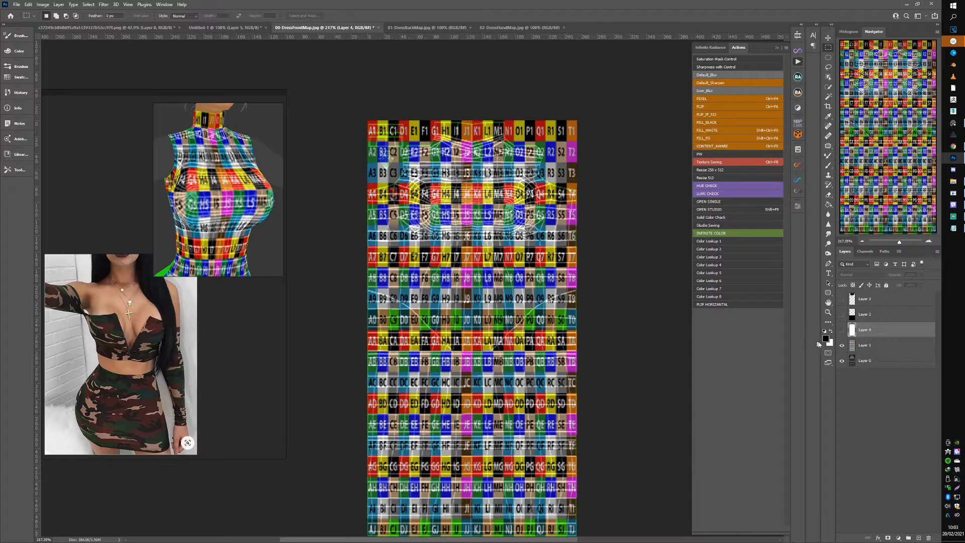
key("ctrl+shift+s")
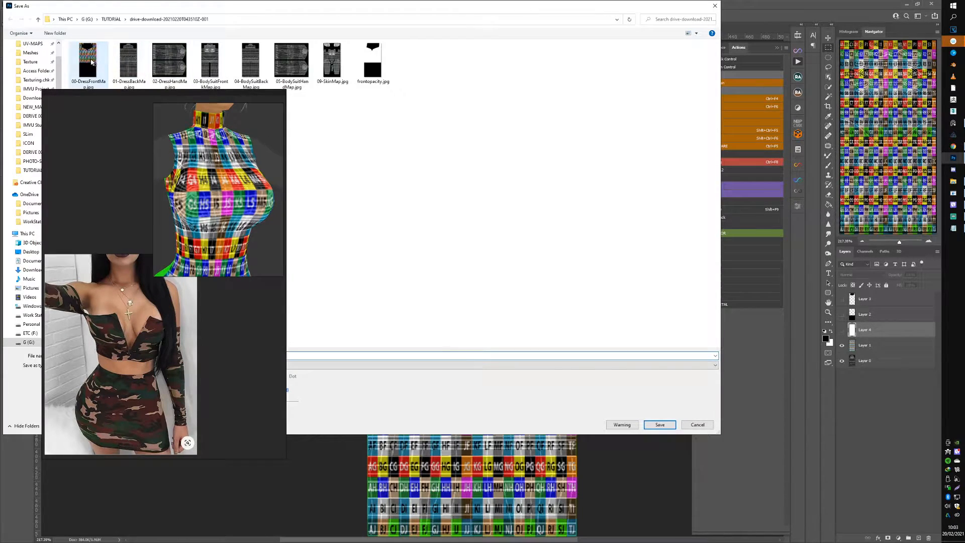
key("Return")
left_click(488, 276)
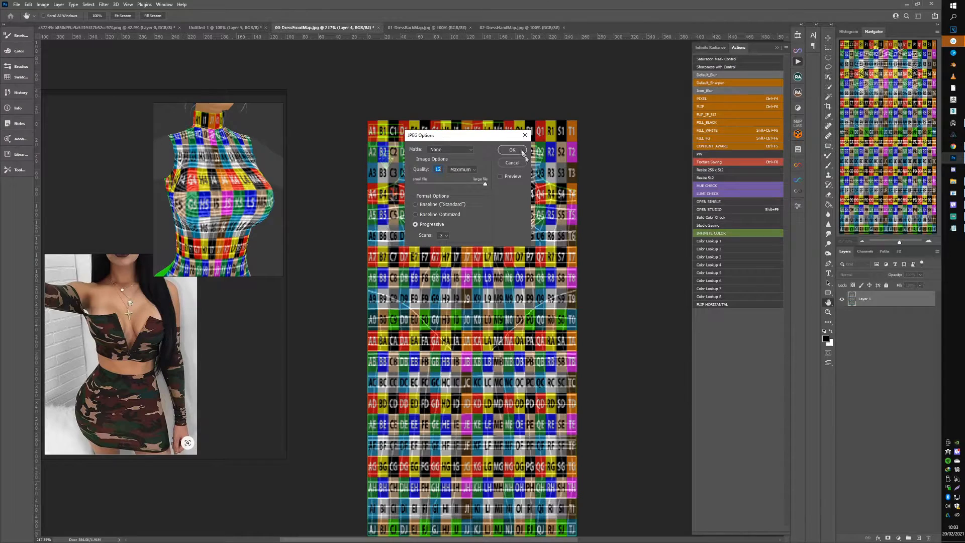
left_click(517, 142)
Switch to the IMVU editor and reload 00-DressFrontMap.jpg as the first material's texture, applying it to the dress
left_click(952, 205)
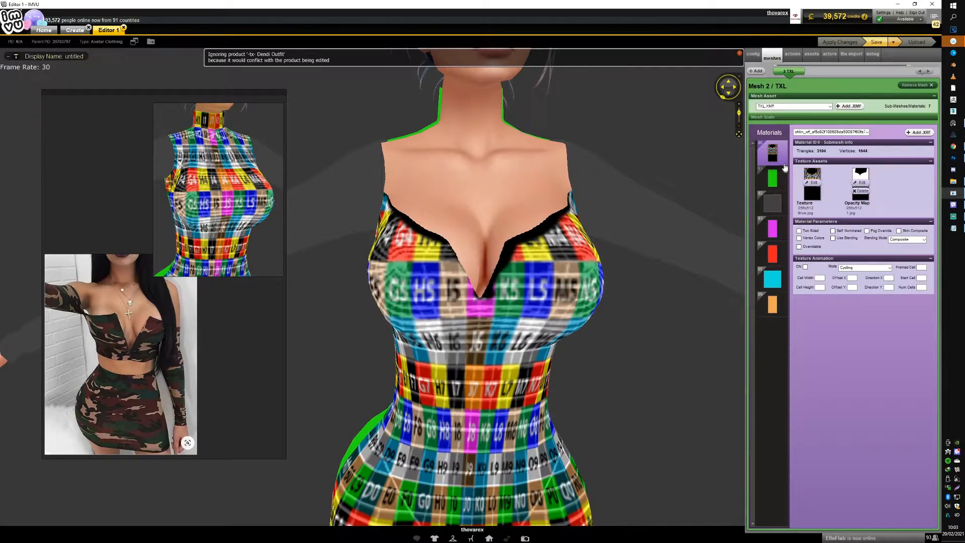
left_click(810, 179)
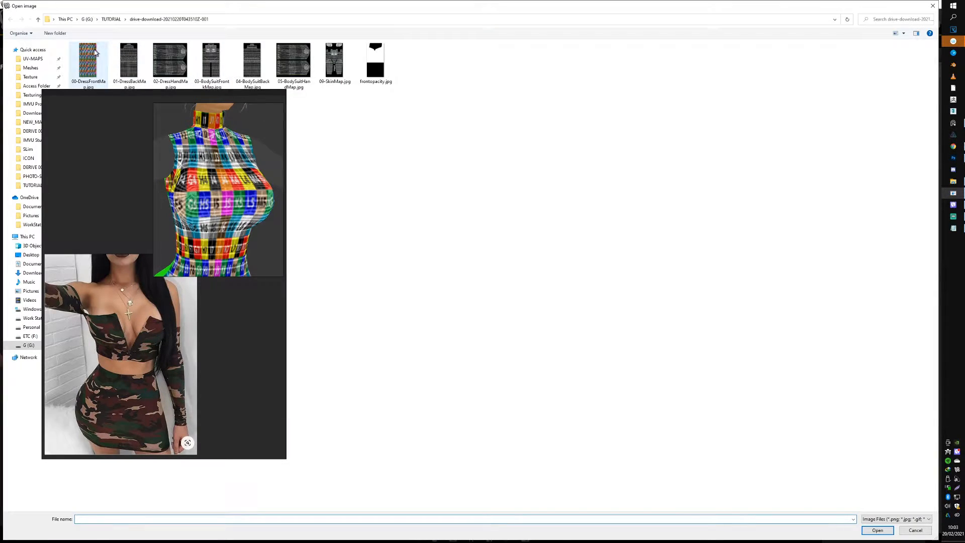
double_click(82, 58)
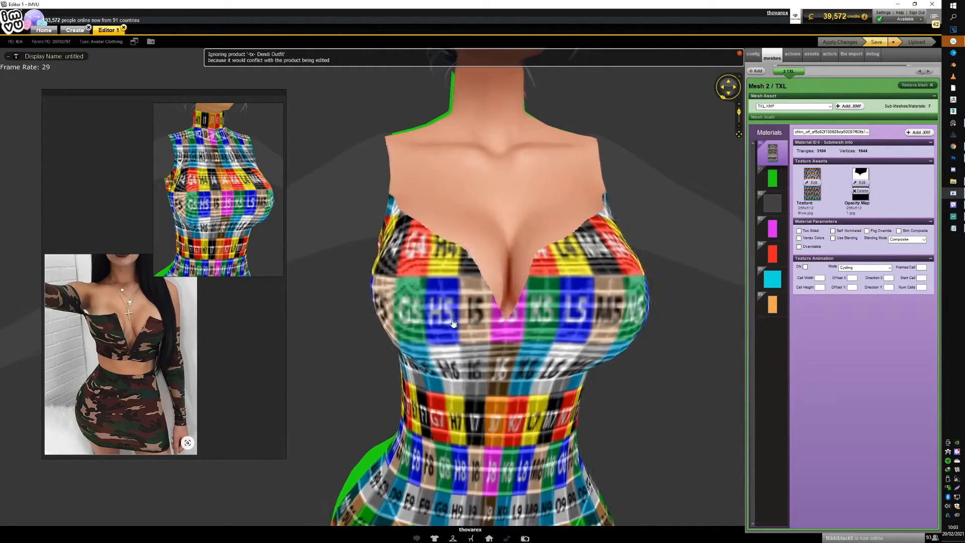
Examine where the neckline's edge and V point fall on the lettered grid across the avatar's chest
scroll(452, 324, "down", 5)
scroll(451, 329, "up", 3)
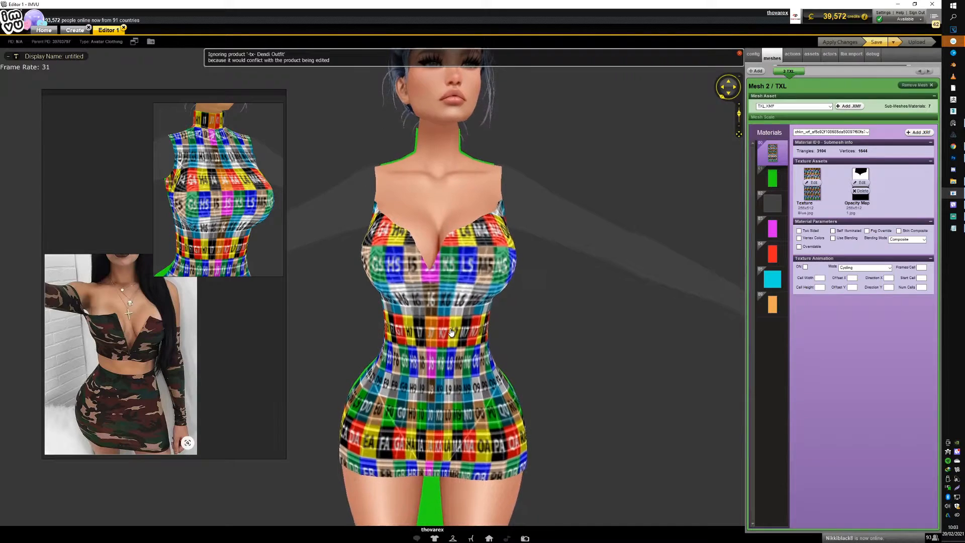
scroll(453, 329, "up", 3)
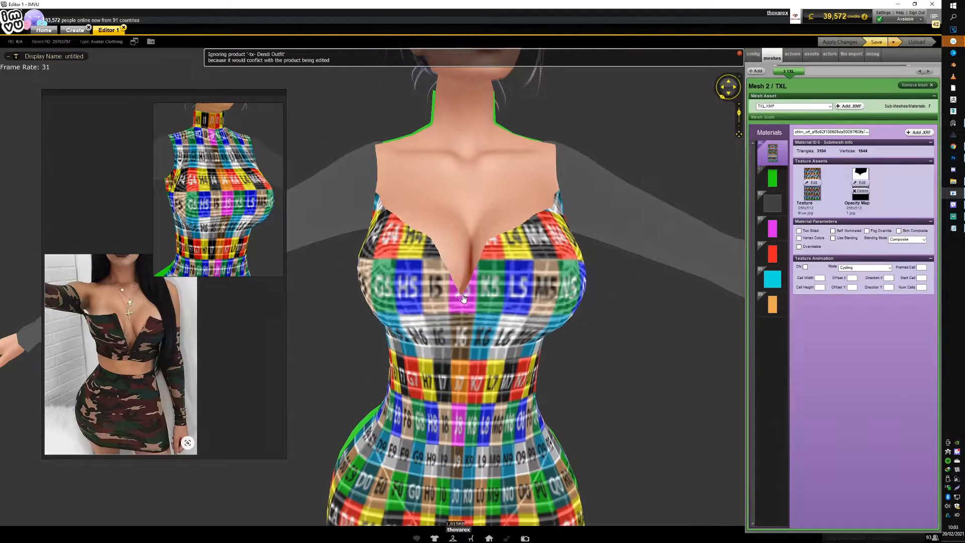
scroll(470, 304, "down", 2)
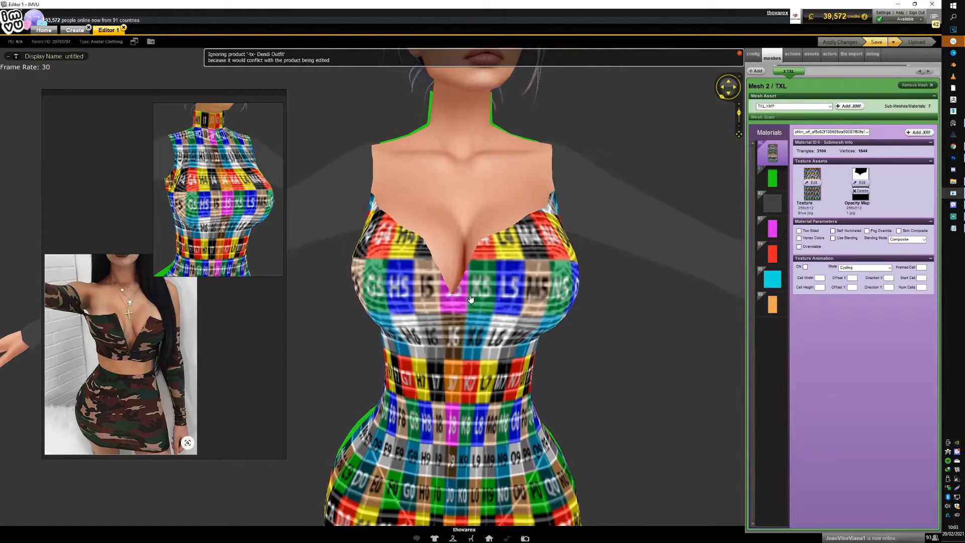
scroll(470, 314, "up", 1)
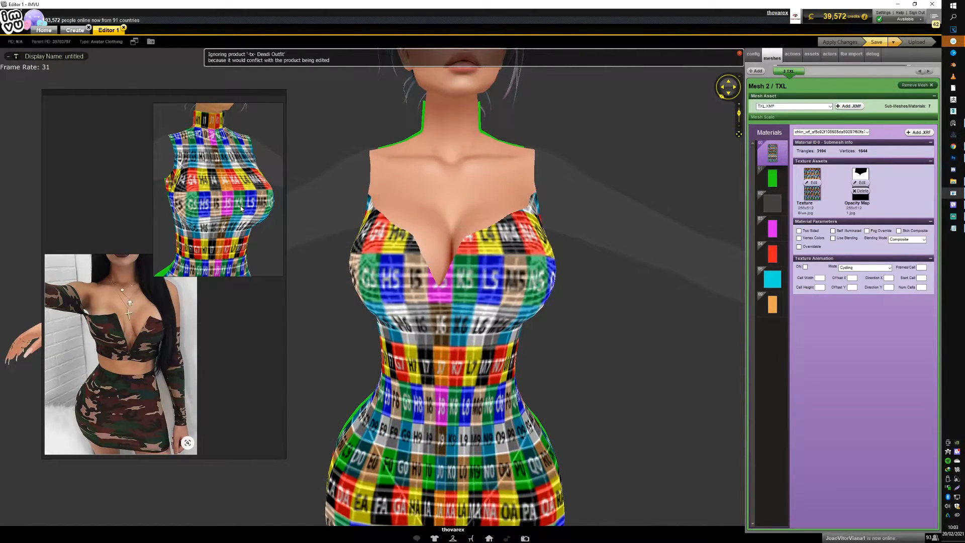
left_click(463, 304)
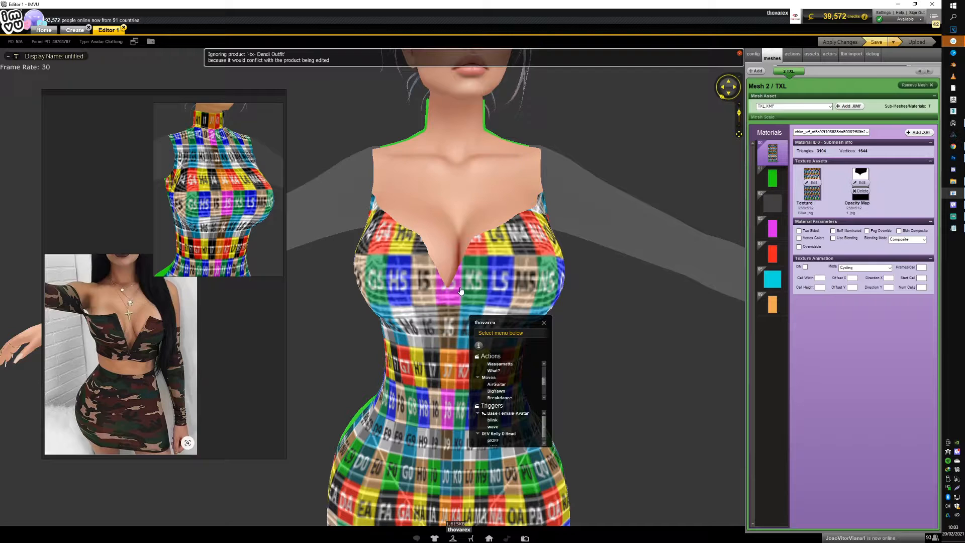
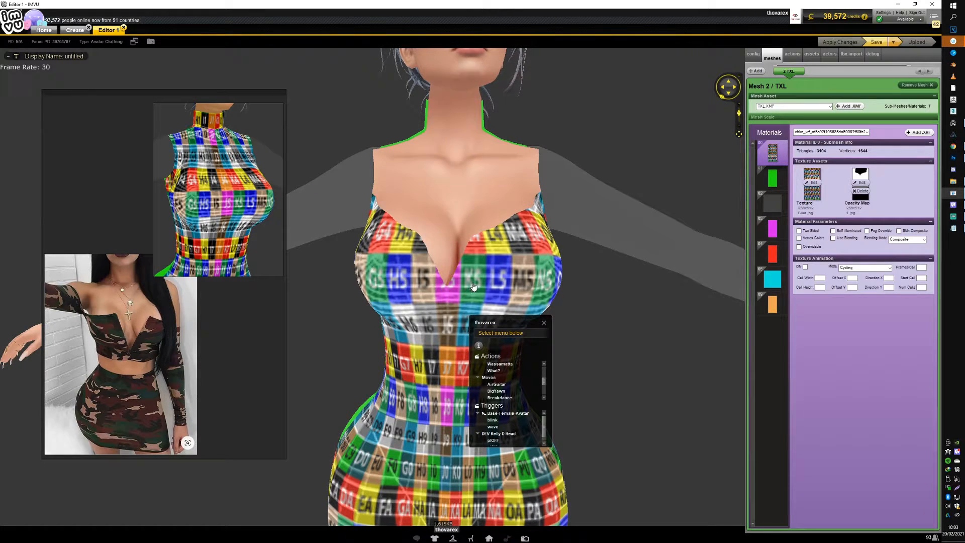
Switch to Photoshop, show the black neckline on Layer 3 over the lettered grid, and make that layer active
left_click(952, 158)
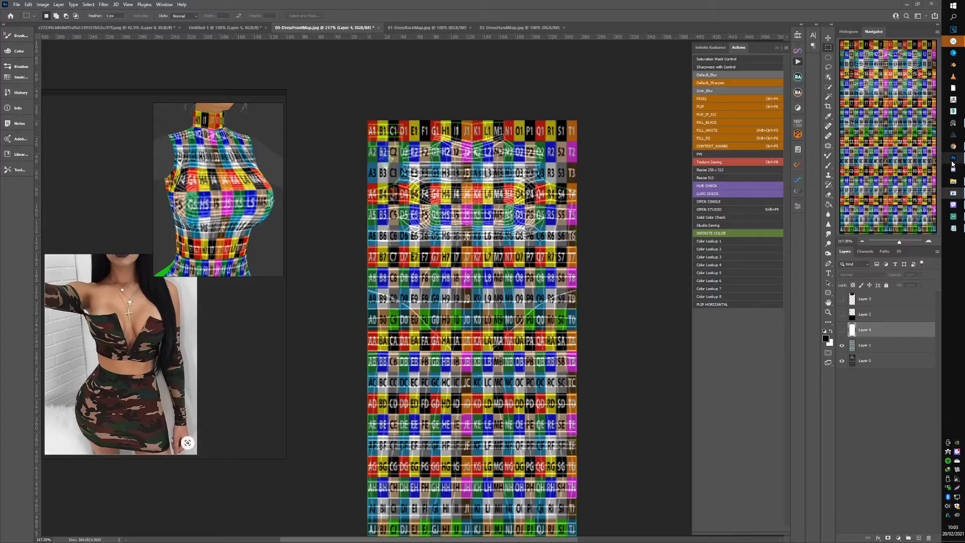
scroll(508, 244, "up", 4)
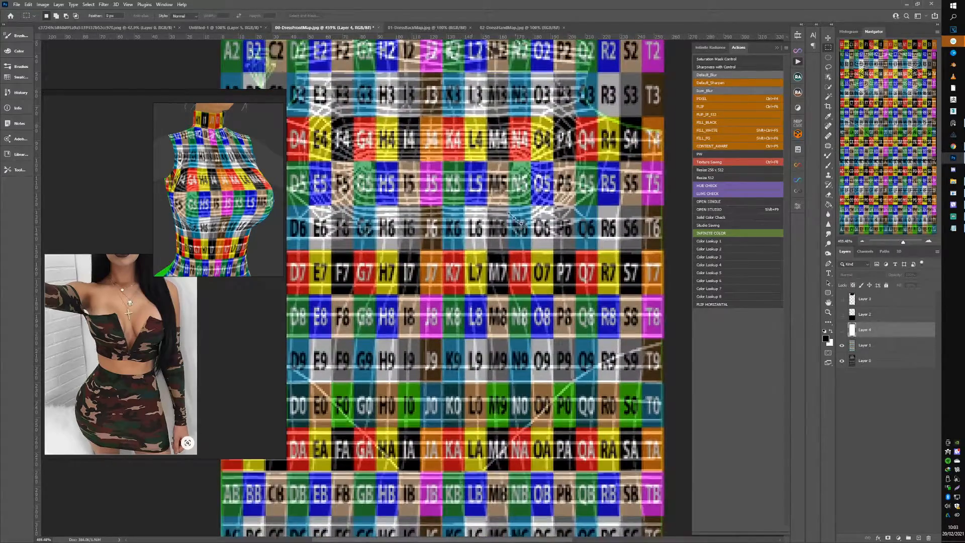
left_click(842, 299)
left_click(863, 301)
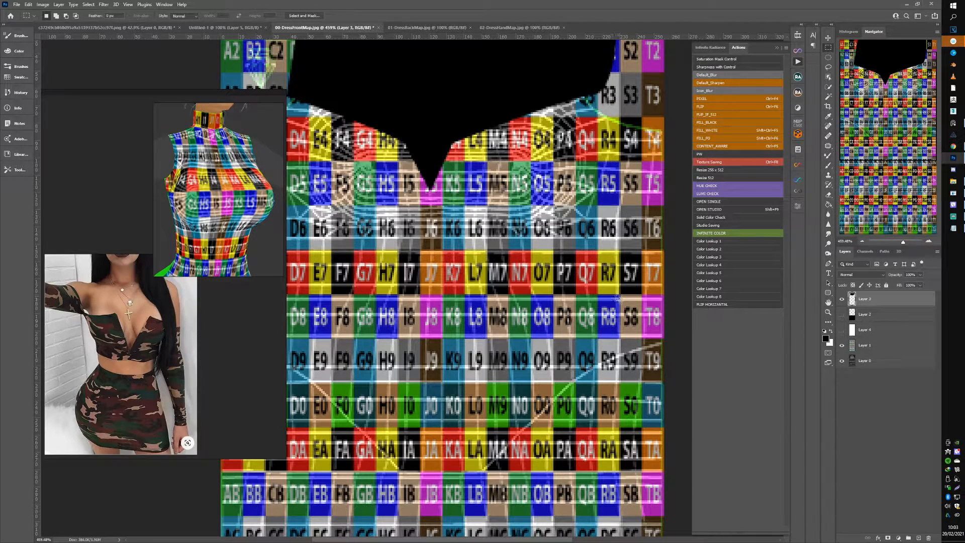
Skew the lower part of the black neckline shape on Layer 3 horizontally by about 7° to shift its V-shaped tip
left_click_drag(639, 279, 273, 95)
key("ctrl+t")
right_click(434, 172)
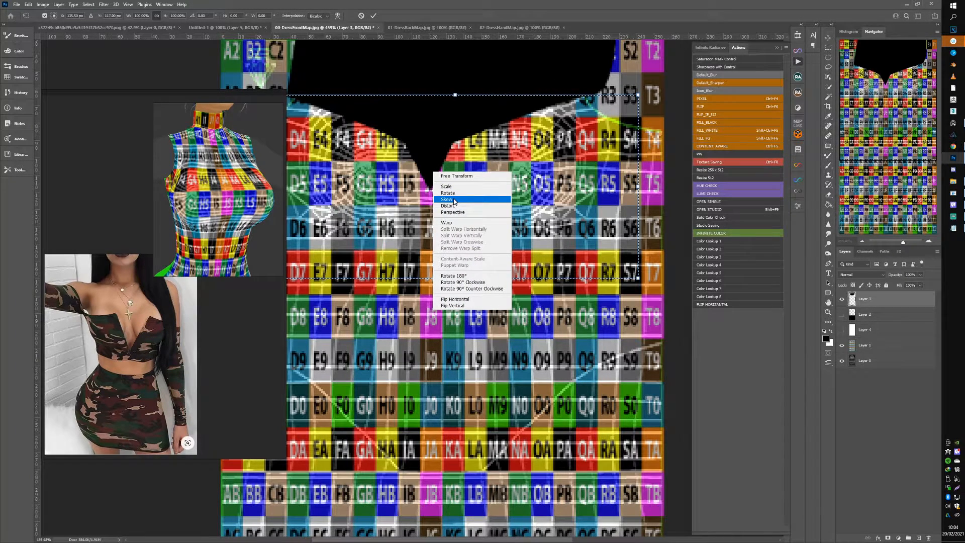
left_click(454, 201)
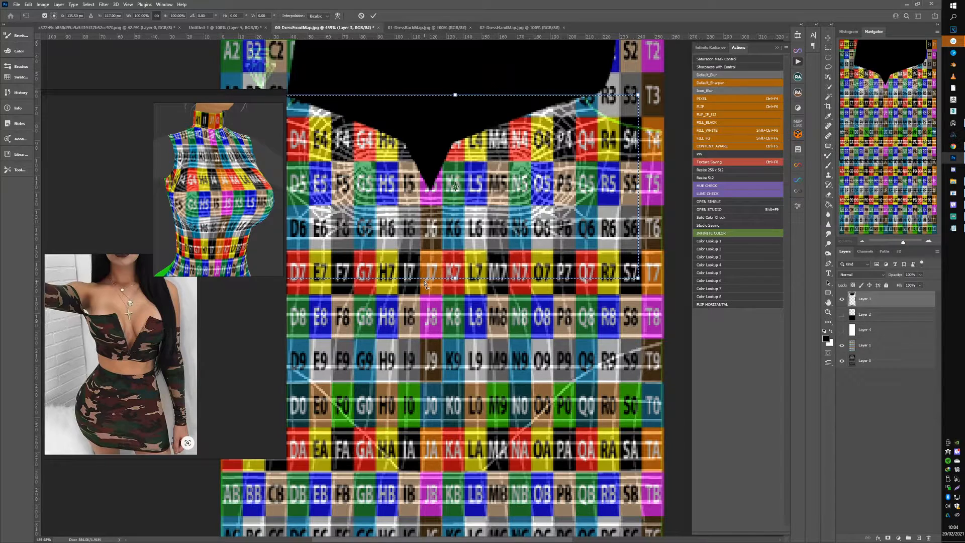
left_click_drag(455, 278, 480, 280)
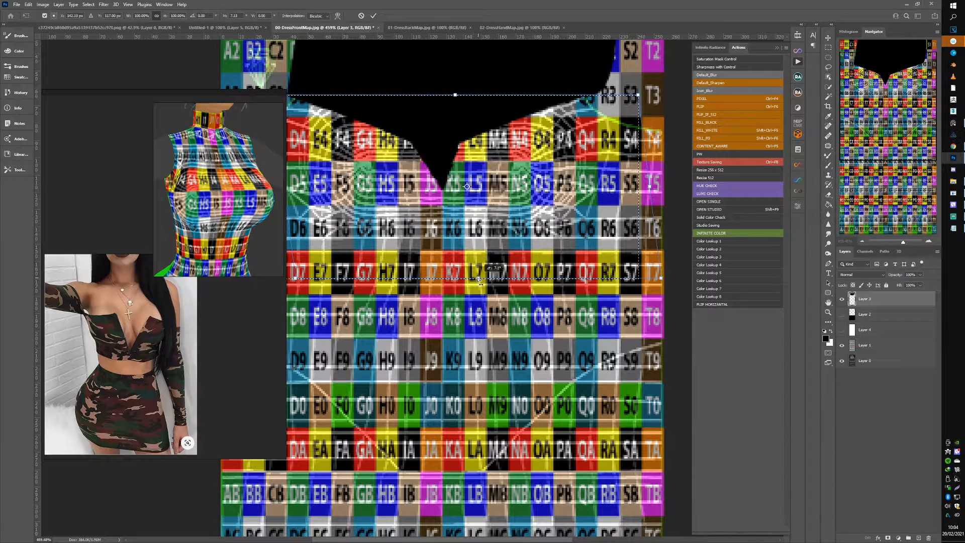
key("Return")
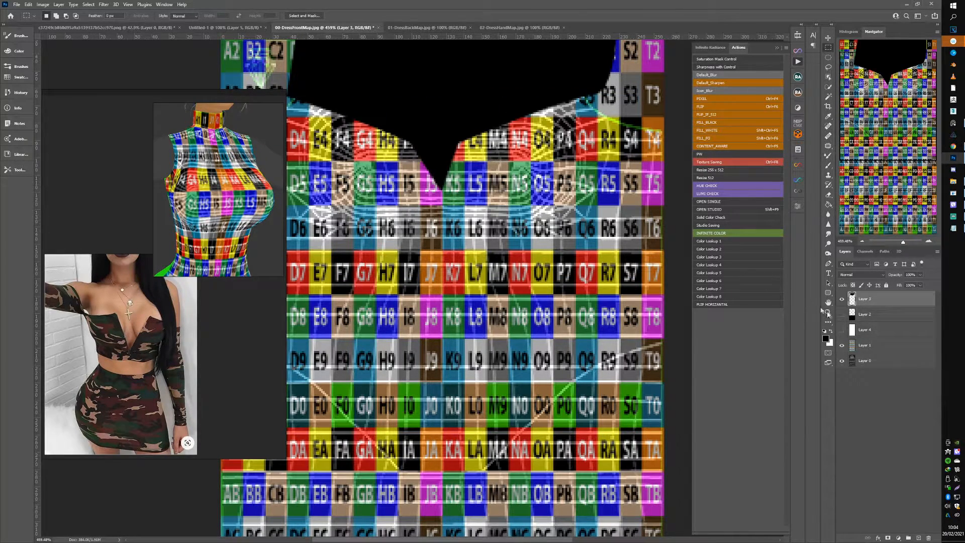
Show the white Layer 4 behind the neckline shape and save the image over frontopacity.jpg
left_click(843, 330)
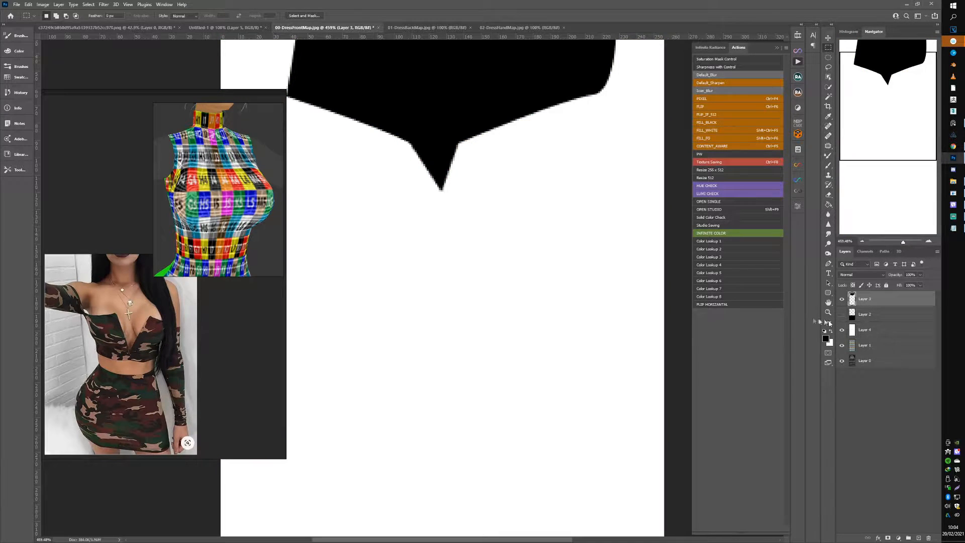
key("ctrl+shift+s")
double_click(366, 59)
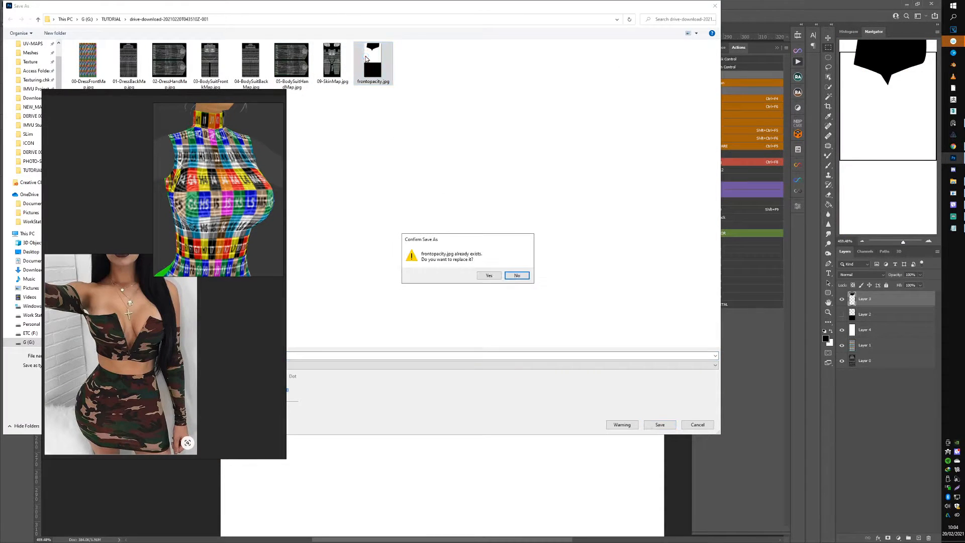
left_click(487, 276)
left_click(512, 149)
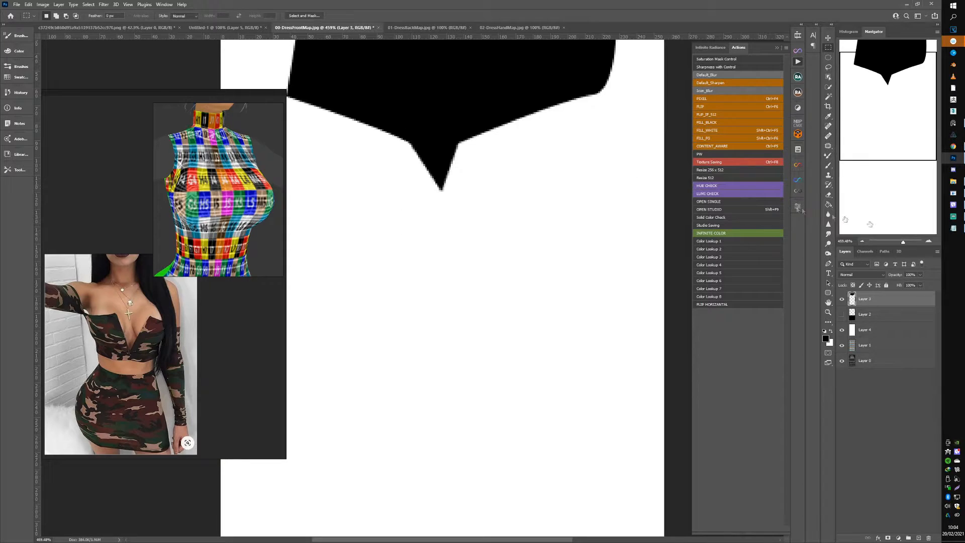
Switch to the IMVU editor, load frontopacity.jpg as the front dress material's opacity map and check the full dress
left_click(958, 195)
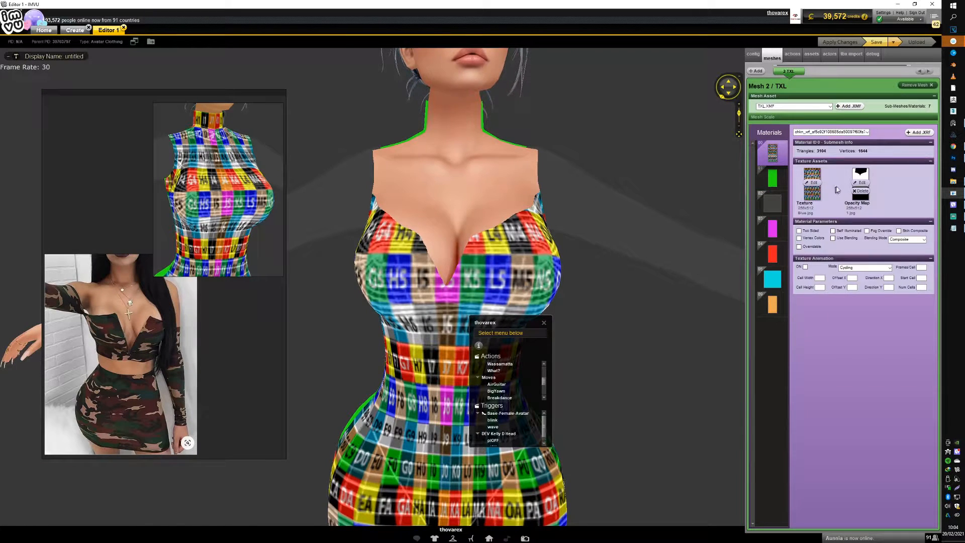
left_click(862, 184)
double_click(377, 59)
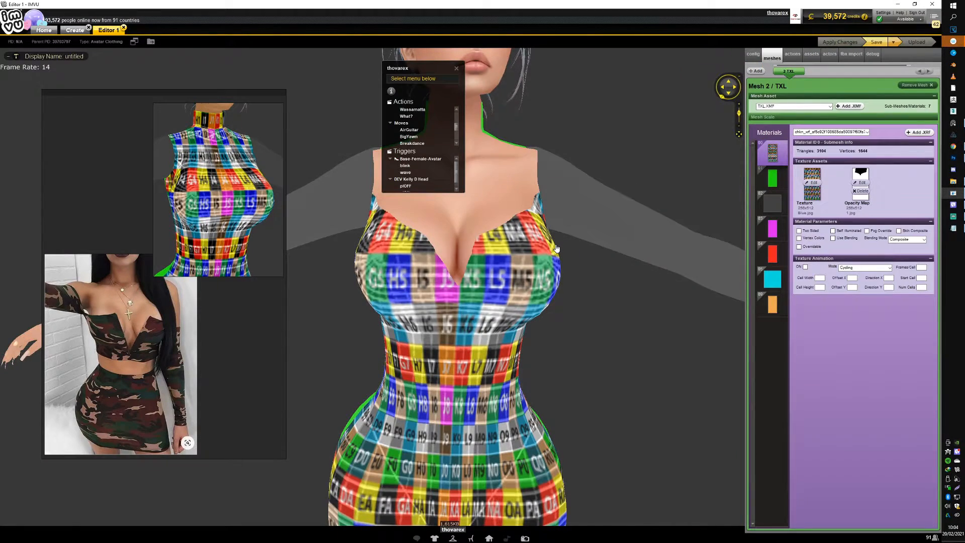
scroll(554, 255, "down", 6)
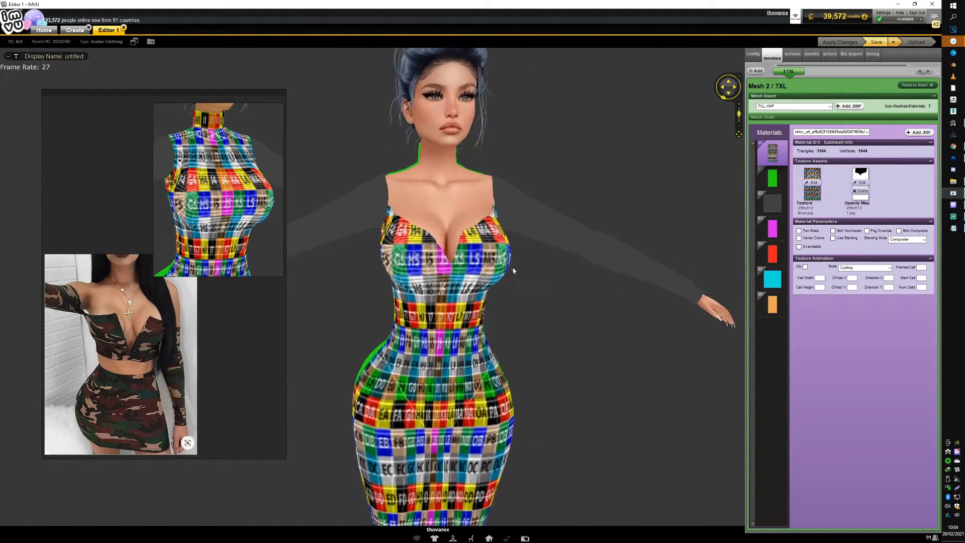
scroll(513, 270, "down", 4)
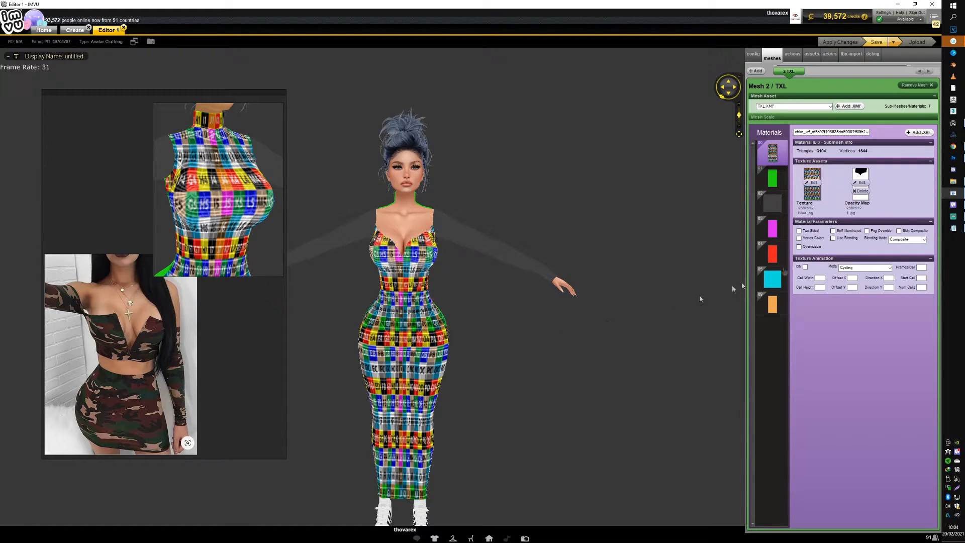
Switch to Photoshop, show Layer 2 with its black lower area and save over frontopacity.jpg at maximum JPEG quality 12
left_click(956, 159)
left_click(842, 314)
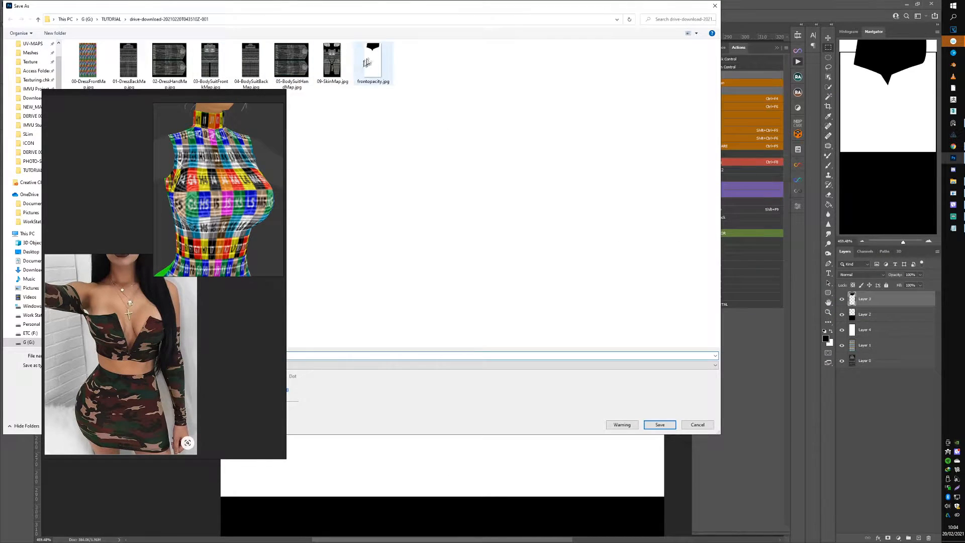
double_click(372, 63)
left_click(486, 276)
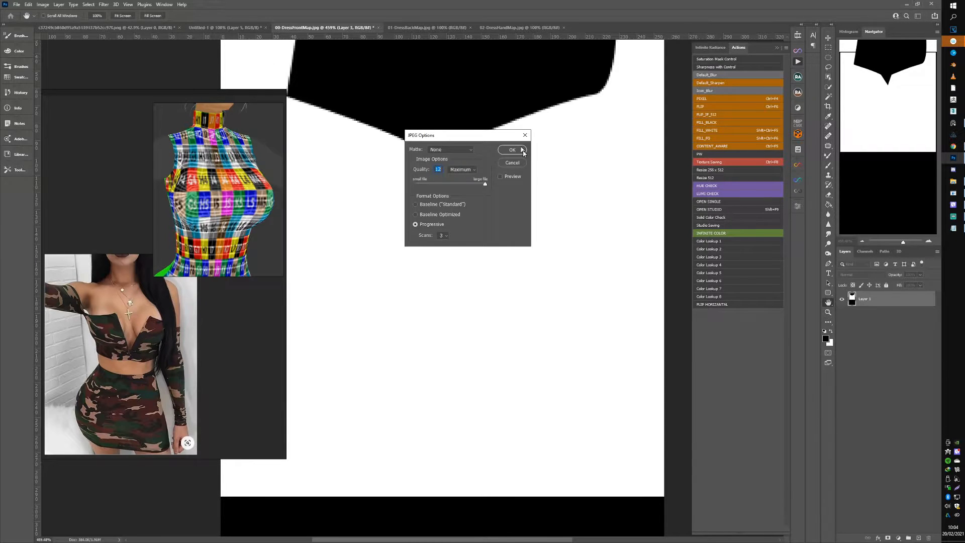
left_click(524, 150)
Switch to the IMVU editor, reload frontopacity.jpg as the front dress opacity map, apply it and inspect the shortened dress
left_click(953, 199)
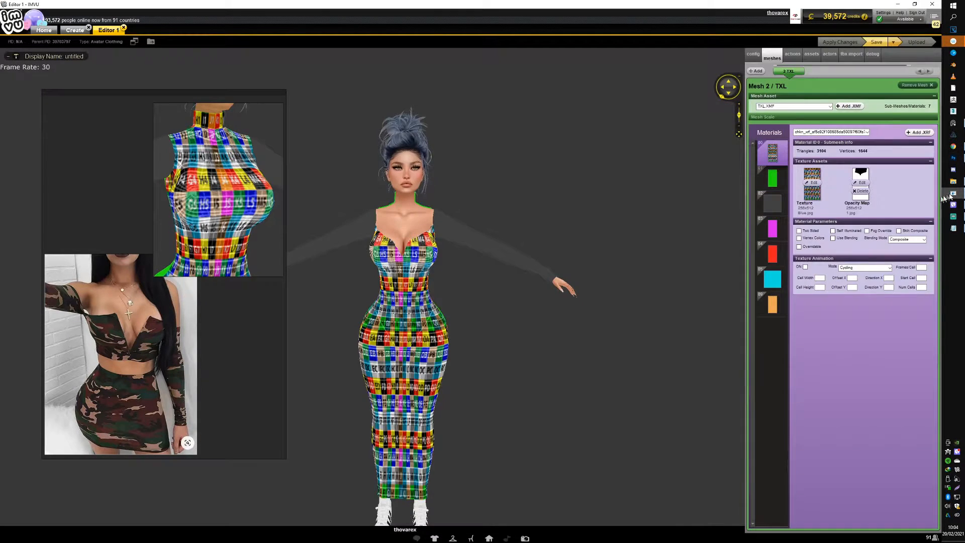
left_click(861, 183)
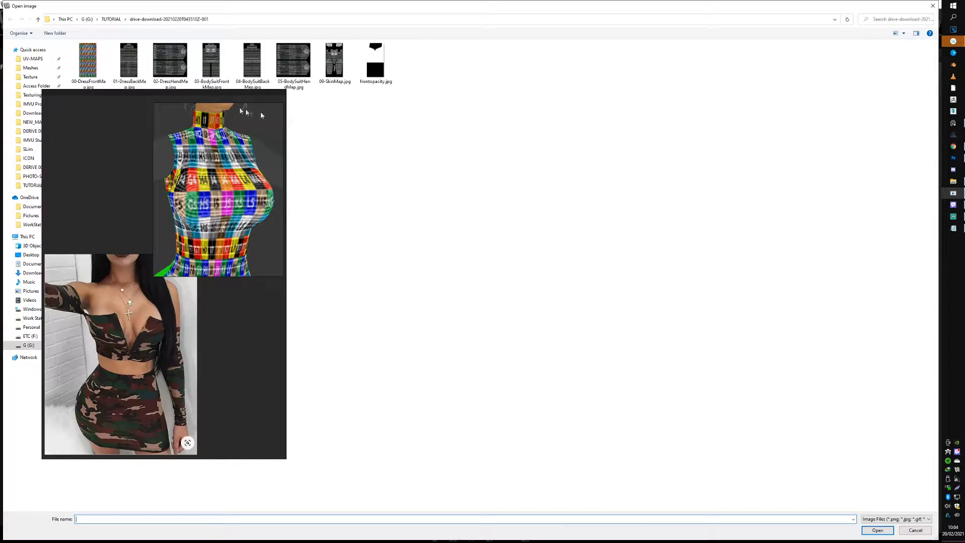
double_click(375, 68)
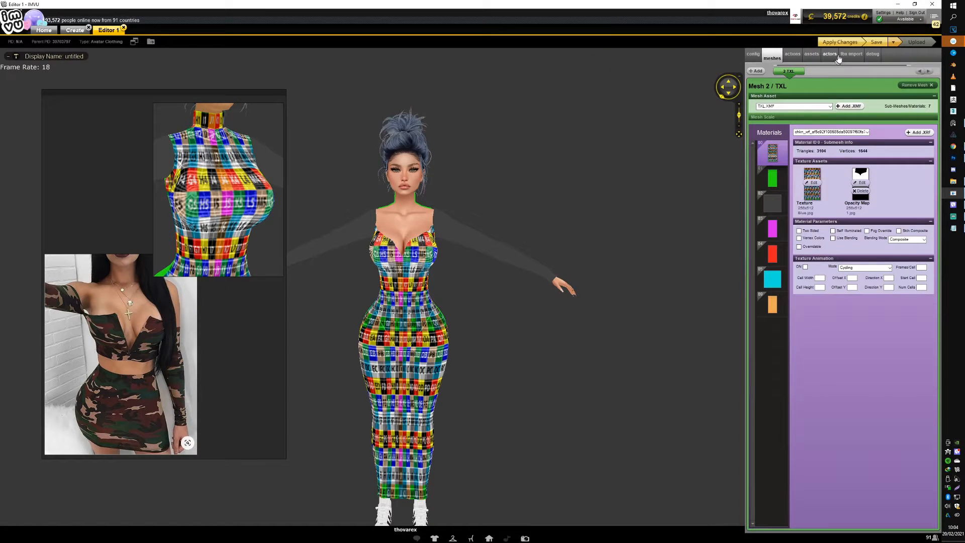
left_click_drag(494, 256, 597, 241)
scroll(528, 267, "up", 5)
scroll(474, 248, "up", 2)
scroll(522, 272, "down", 5)
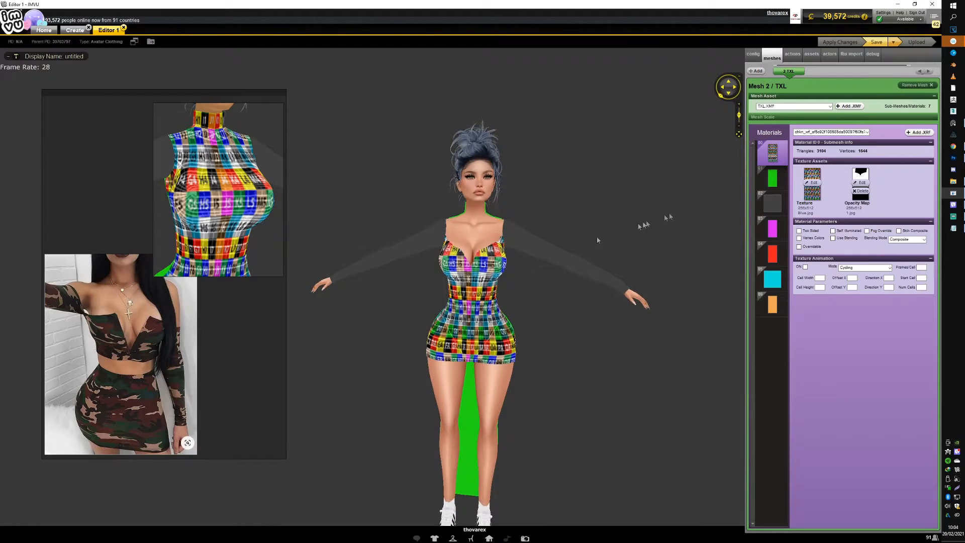
Select the plain grey material with ID 2, then switch to Photoshop and paste the coloured letter grid into 02-DressHandMap.jpg
left_click(774, 204)
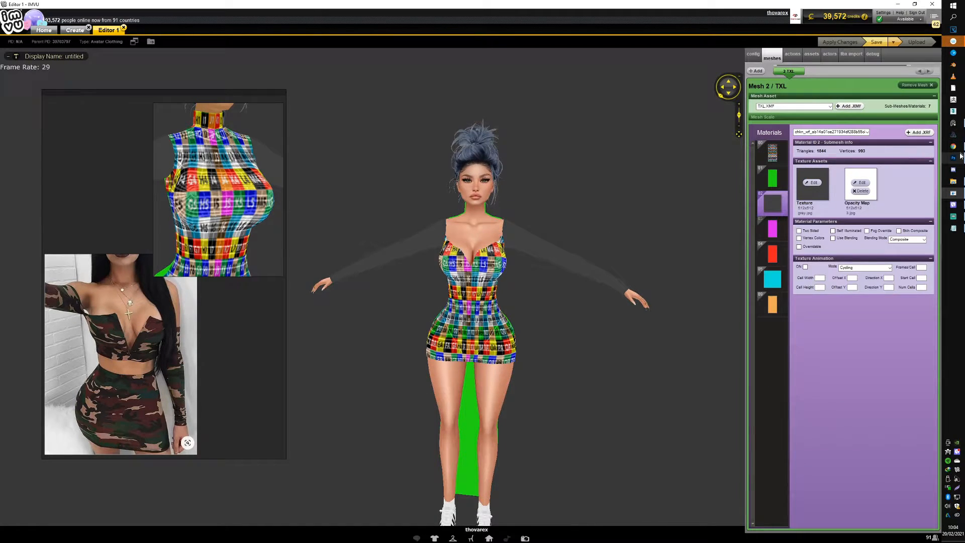
left_click(955, 158)
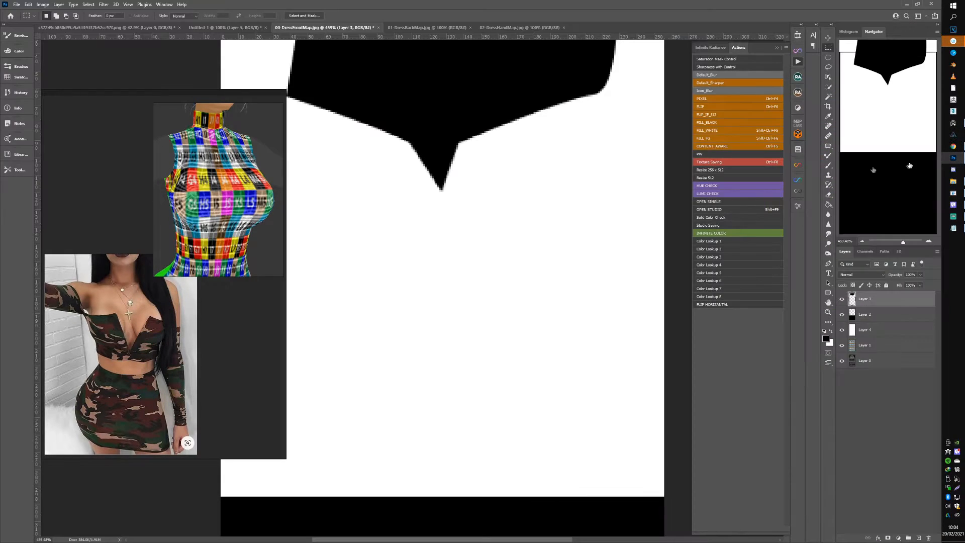
left_click(400, 27)
left_click(504, 29)
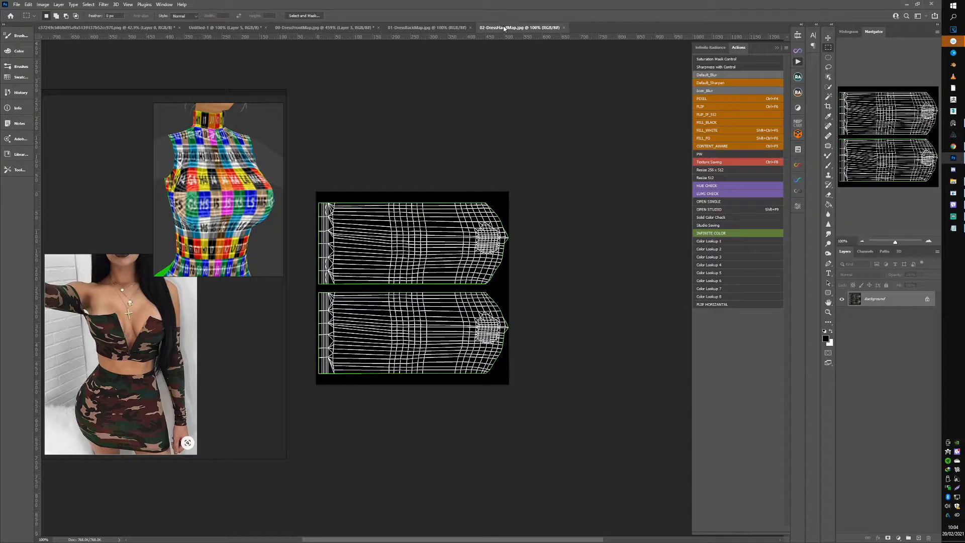
left_click(80, 28)
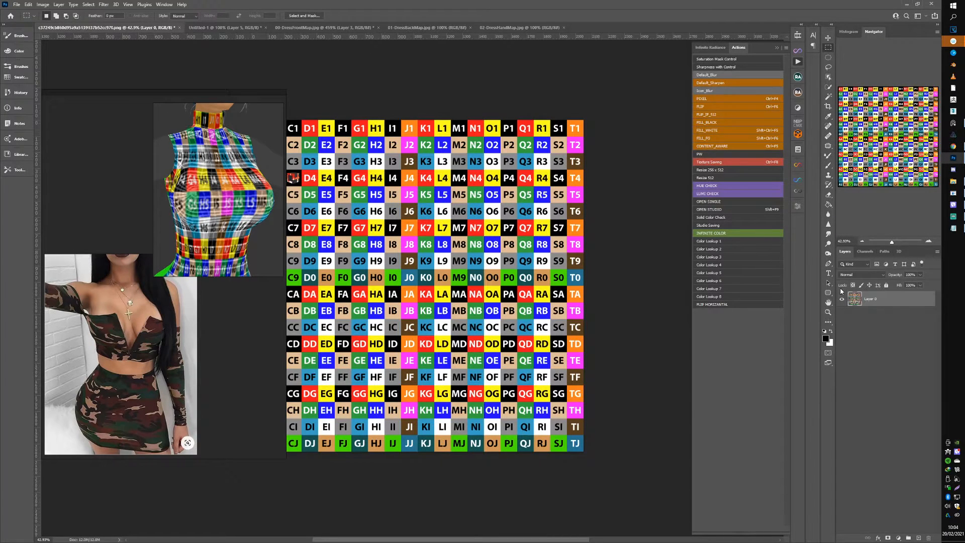
left_click(505, 28)
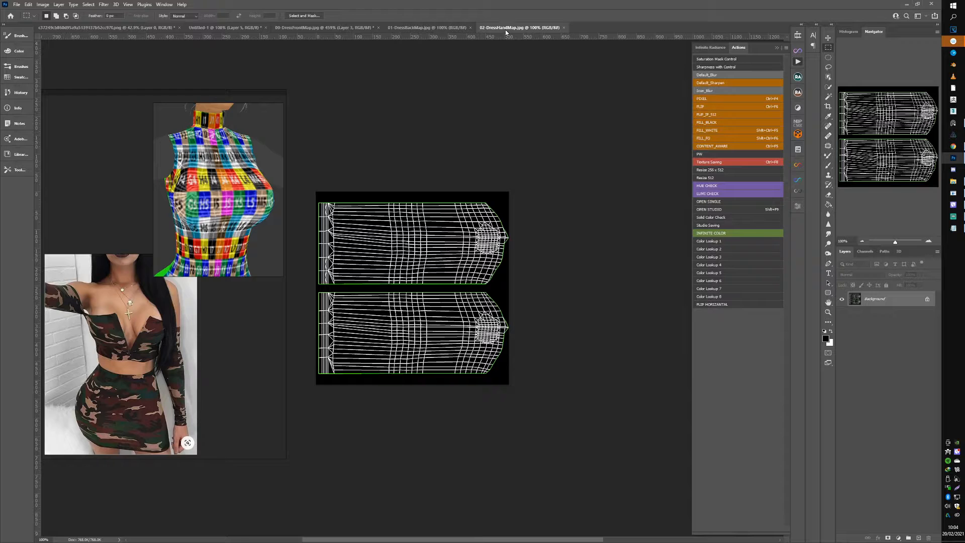
key("ctrl+v")
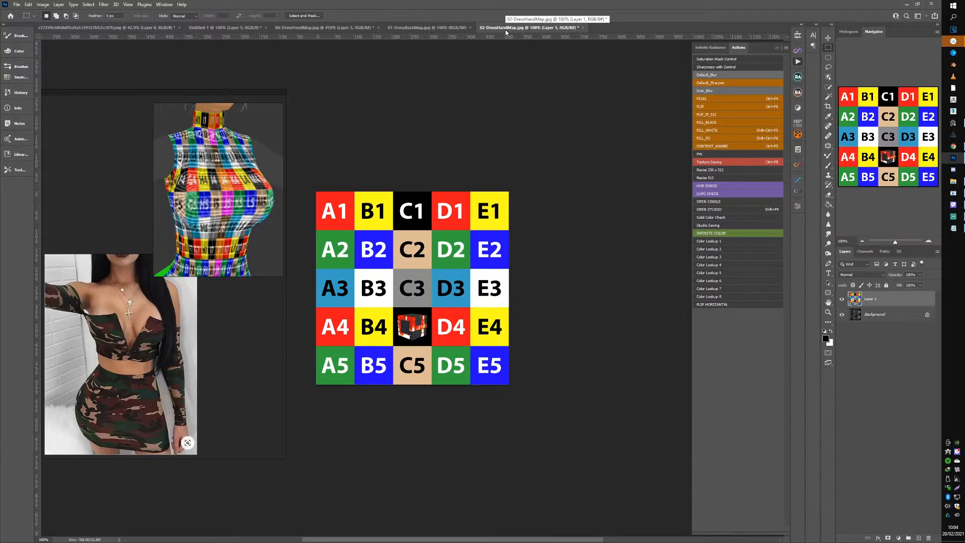
Scale the pasted letter grid down to 512 × 512 px so it exactly fills the sleeve map canvas
key("ctrl+t")
left_click_drag(314, 190, 476, 300)
left_click_drag(514, 359, 343, 150)
left_click_drag(308, 93, 326, 220)
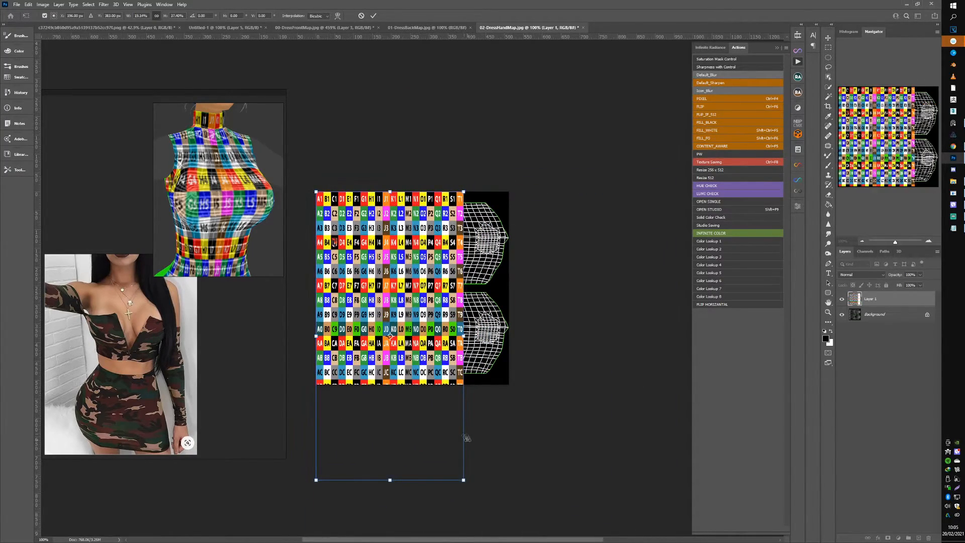
left_click_drag(463, 479, 508, 386)
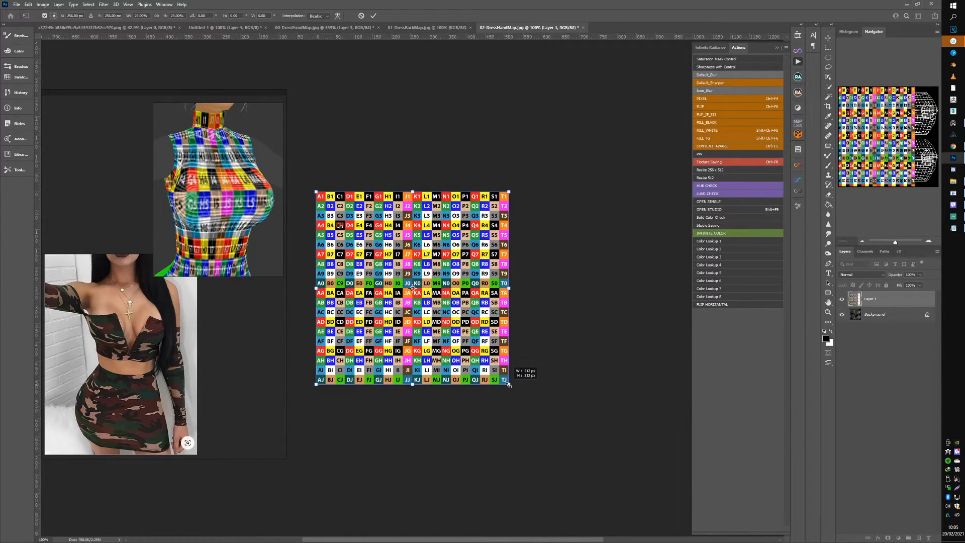
key("Return")
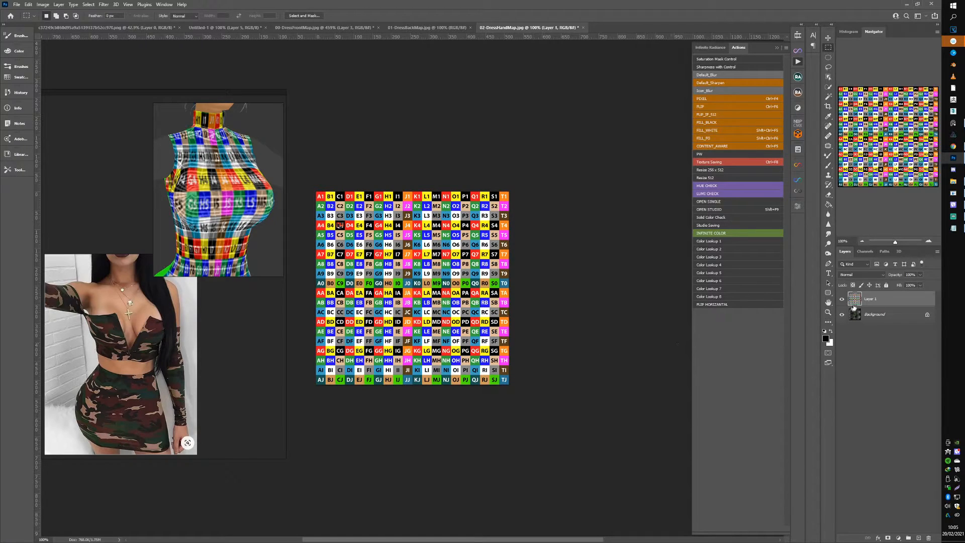
Lower the letter grid layer's opacity to 66% so the sleeve wireframe shows through
key("v")
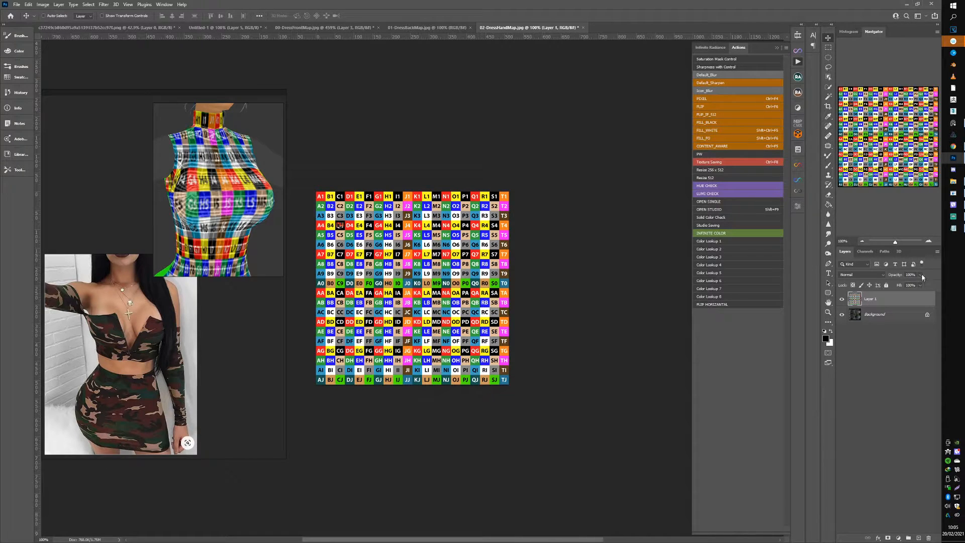
left_click_drag(903, 284, 911, 284)
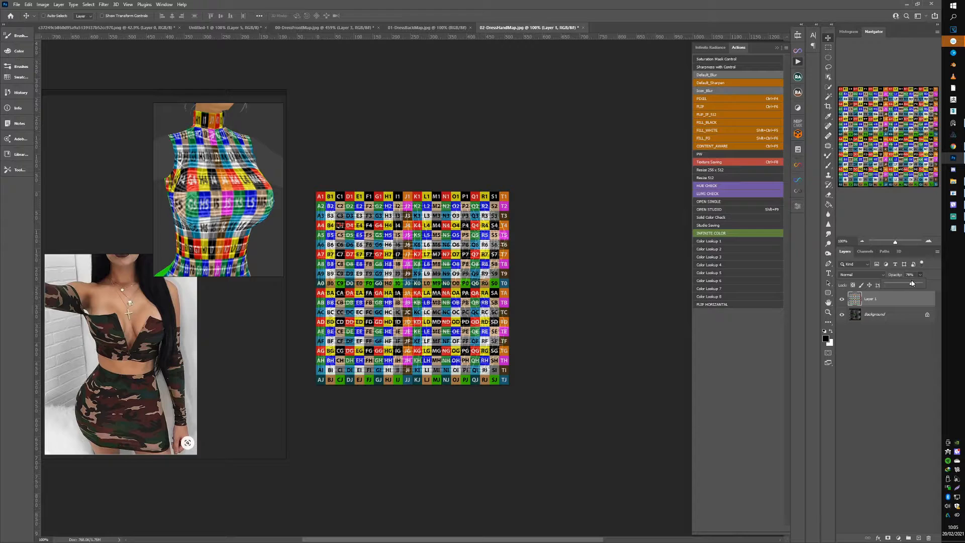
left_click_drag(909, 283, 909, 283)
left_click_drag(441, 297, 472, 286, "ctrl")
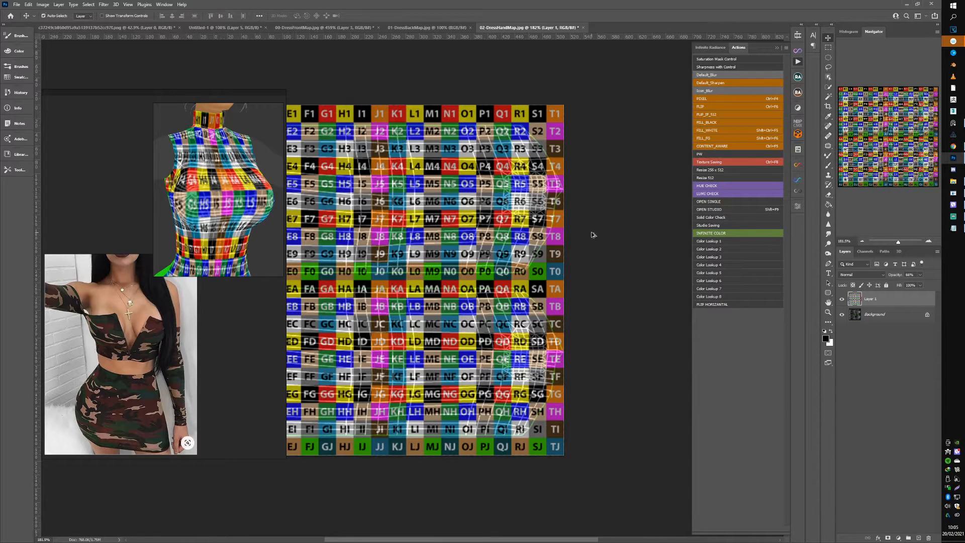
Save the sleeve map with the grid overlay as a JPEG over 02-DressHandMap.jpg
key("ctrl+shift+s")
key("Return")
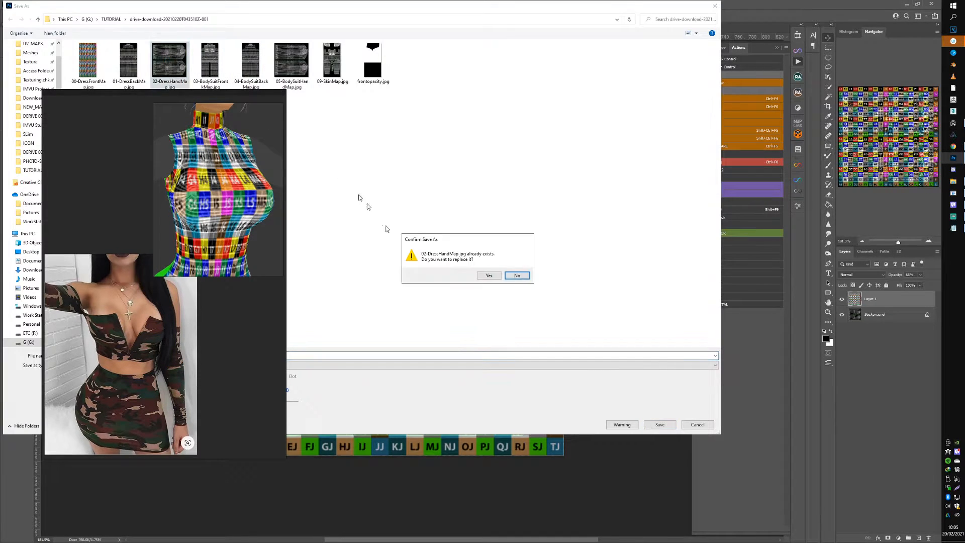
left_click(489, 275)
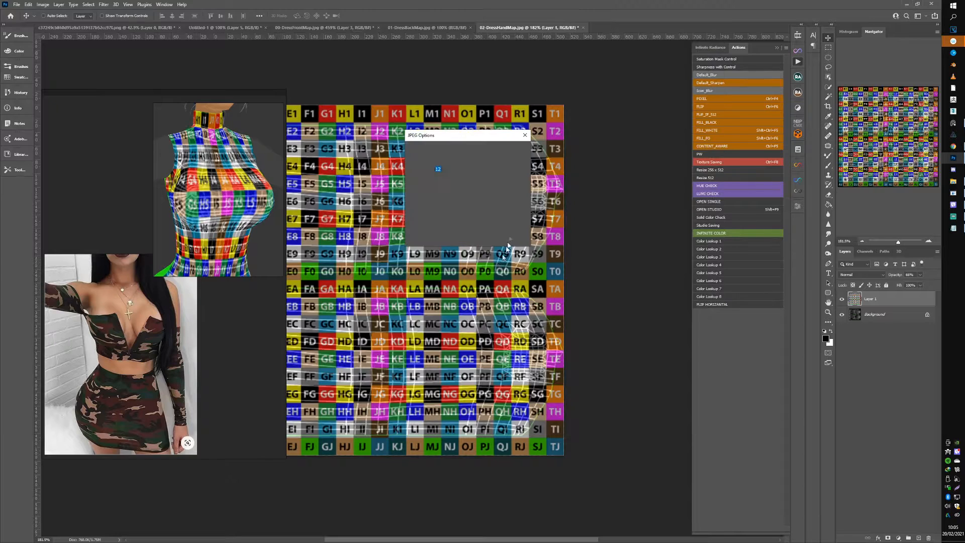
left_click(513, 148)
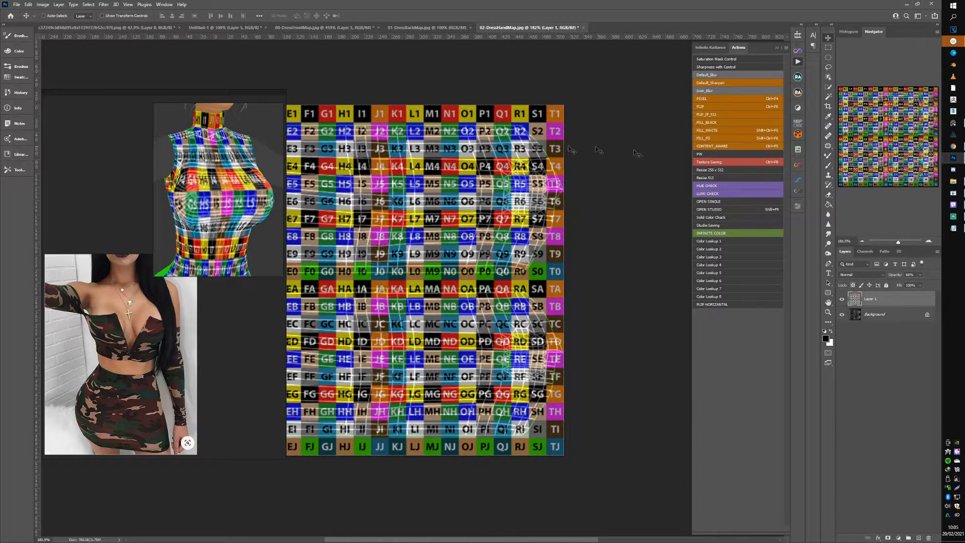
Switch to the IMVU editor, load 02-DressHandMap.jpg as the selected material's texture, apply it and inspect the sleeves up close
left_click(956, 196)
left_click(810, 188)
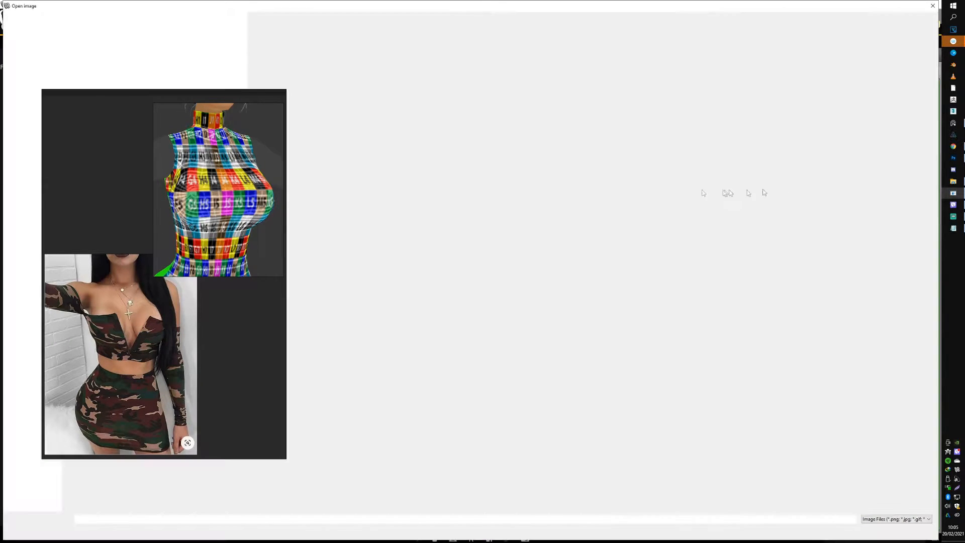
double_click(171, 63)
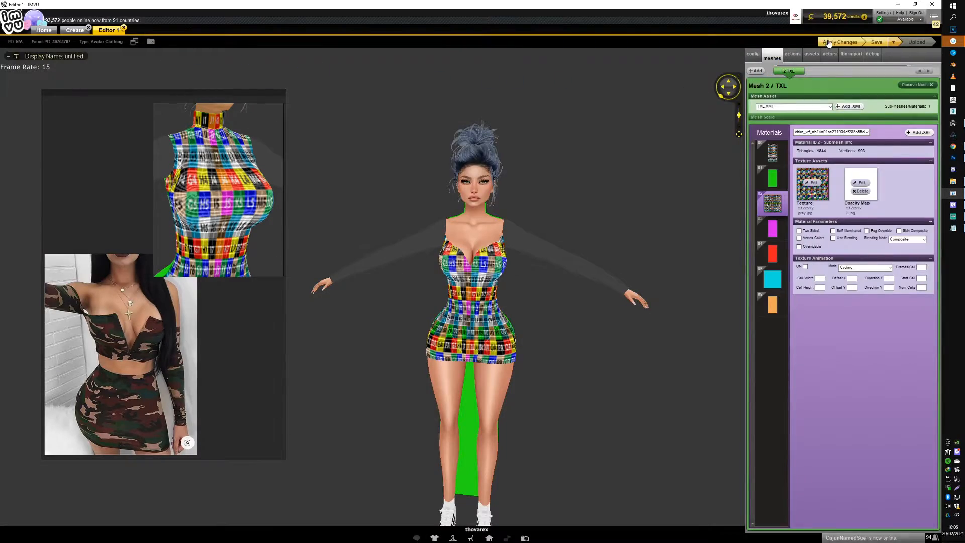
left_click(829, 43)
scroll(491, 256, "up", 5)
mouse_move(491, 255)
left_mouse_down()
mouse_move(467, 255)
mouse_move(488, 257)
left_mouse_up()
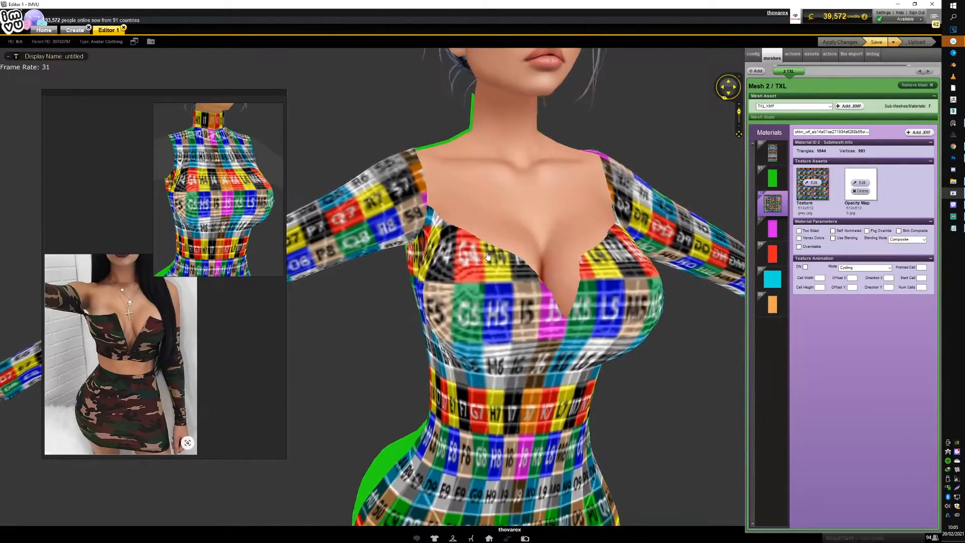
Capture the avatar's right shoulder and upper sleeve area as a screenshot and paste it onto the reference board
scroll(488, 258, "down", 5)
scroll(485, 266, "up", 5)
scroll(480, 276, "down", 5)
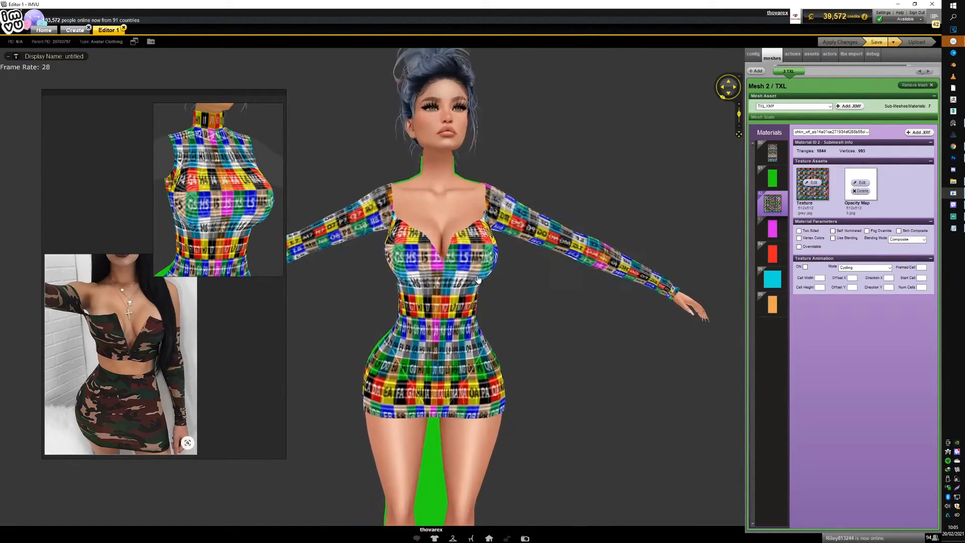
left_click_drag(479, 279, 540, 225)
scroll(467, 242, "up", 3)
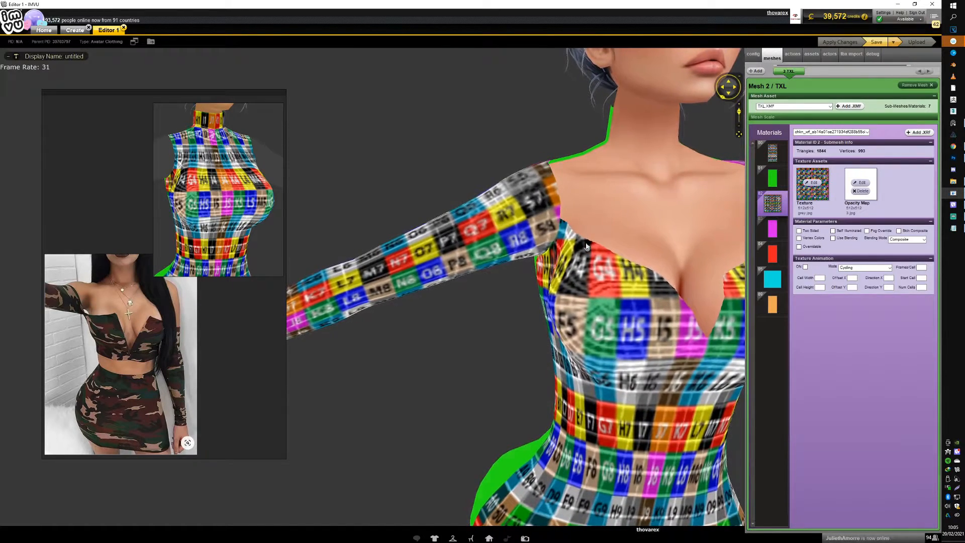
key("Print")
left_click_drag(362, 78, 619, 337)
left_click(590, 344)
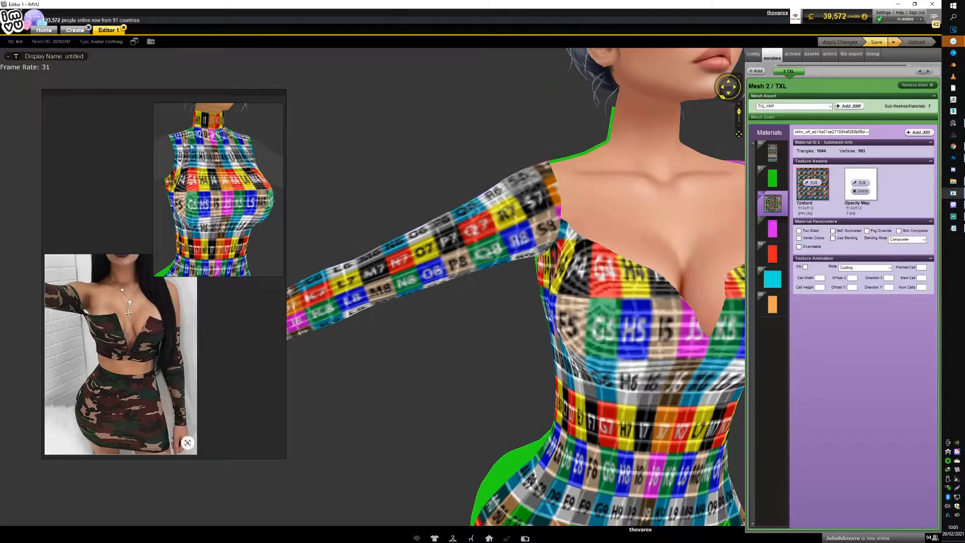
key("ctrl+v")
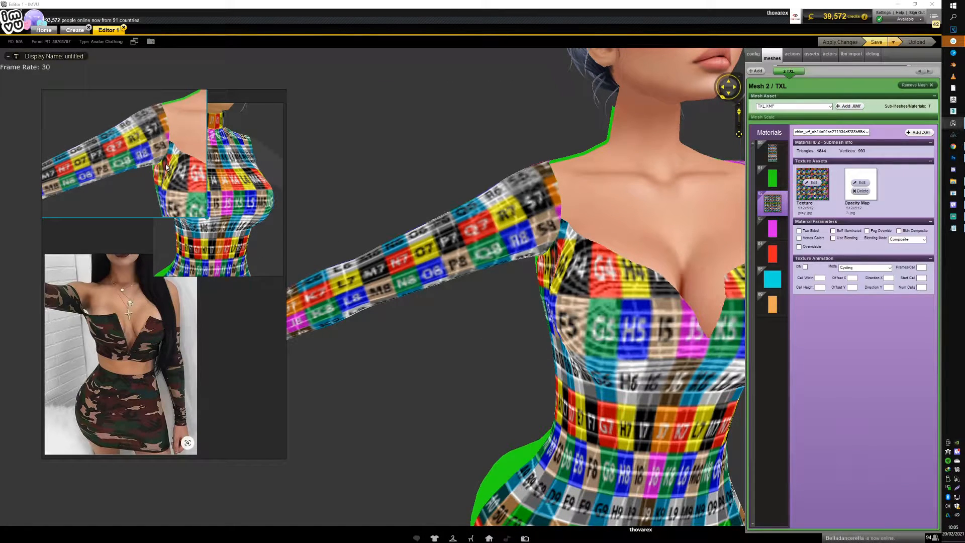
Switch to Photoshop and outline the shoulder area of the sleeve map around grid cells R6 to T7 with a Pen path
left_click(953, 157)
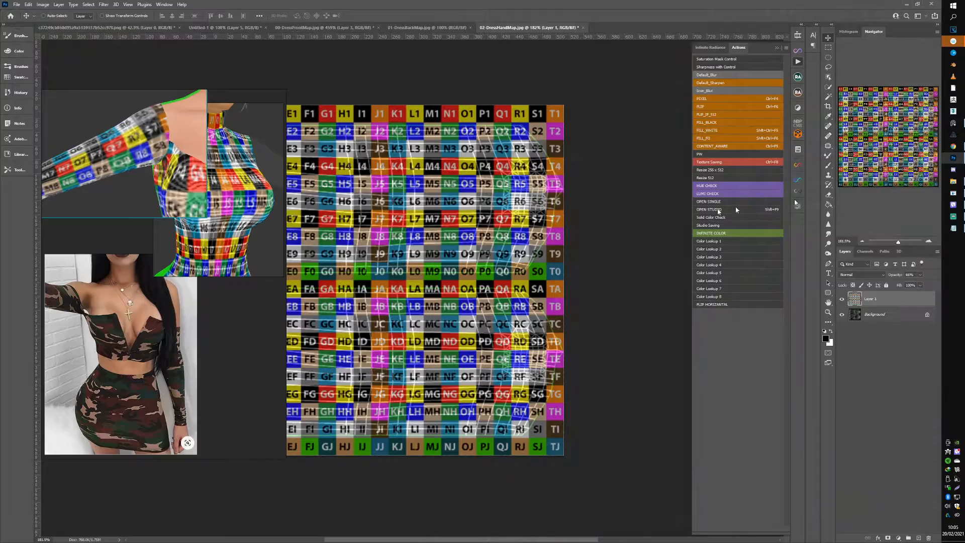
scroll(496, 182, "up", 4)
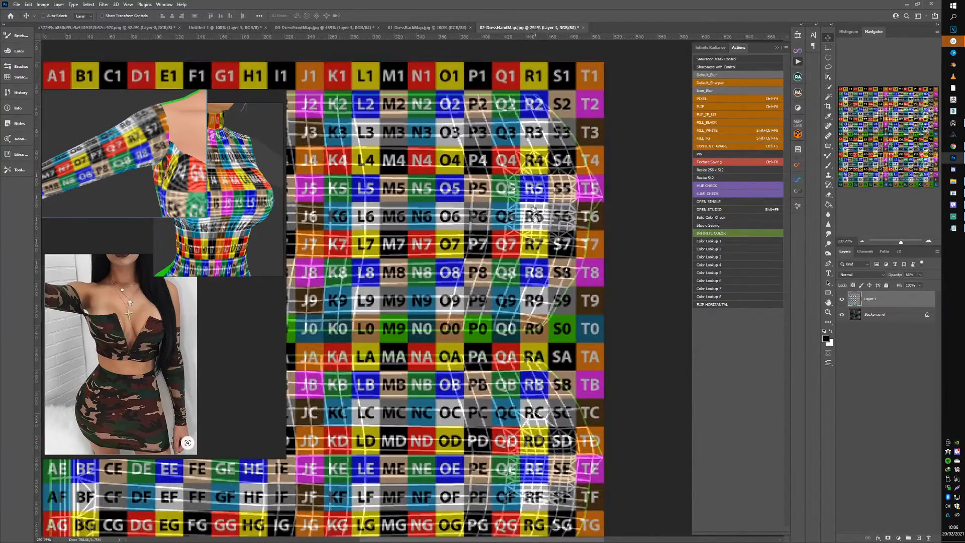
left_click_drag(518, 218, 705, 216)
scroll(442, 239, "down", 4)
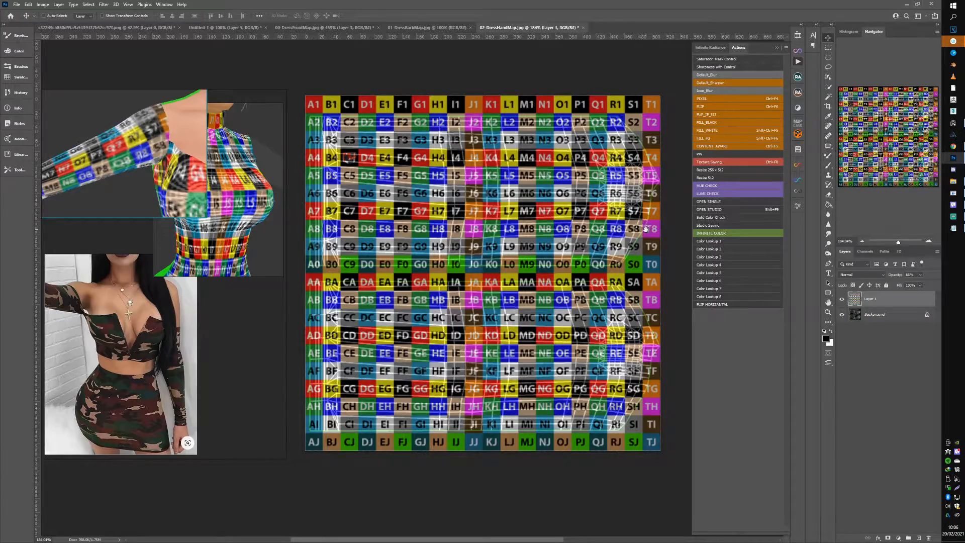
scroll(647, 216, "up", 5)
left_click_drag(601, 234, 537, 278)
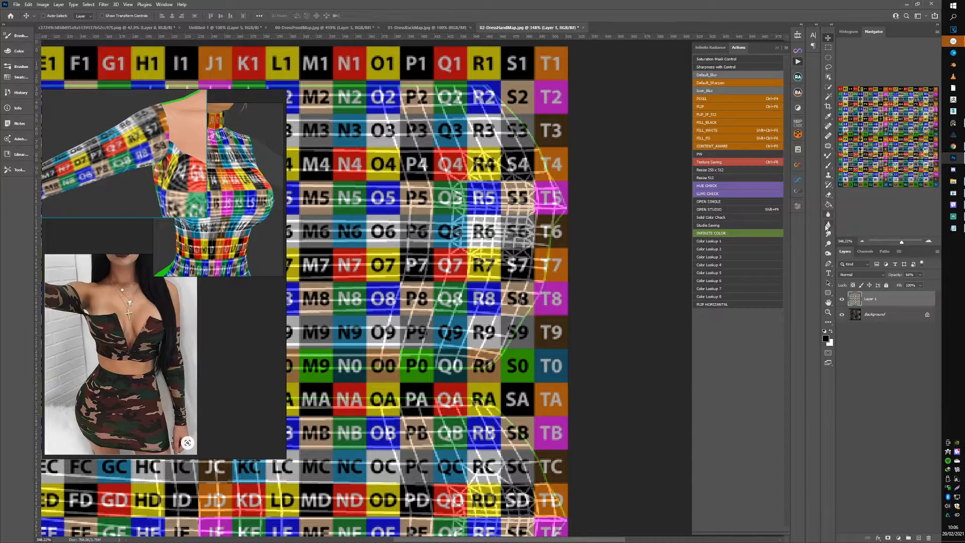
left_click(829, 266)
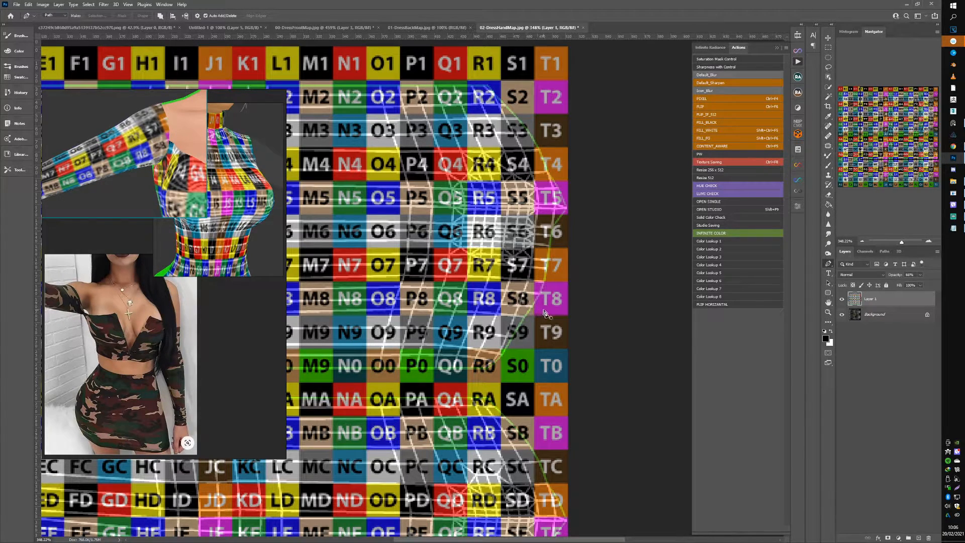
left_click(546, 313)
key("Escape")
left_click(483, 259)
Add a new layer and fill the outlined shoulder shape with black
key("ctrl+shift+alt+n")
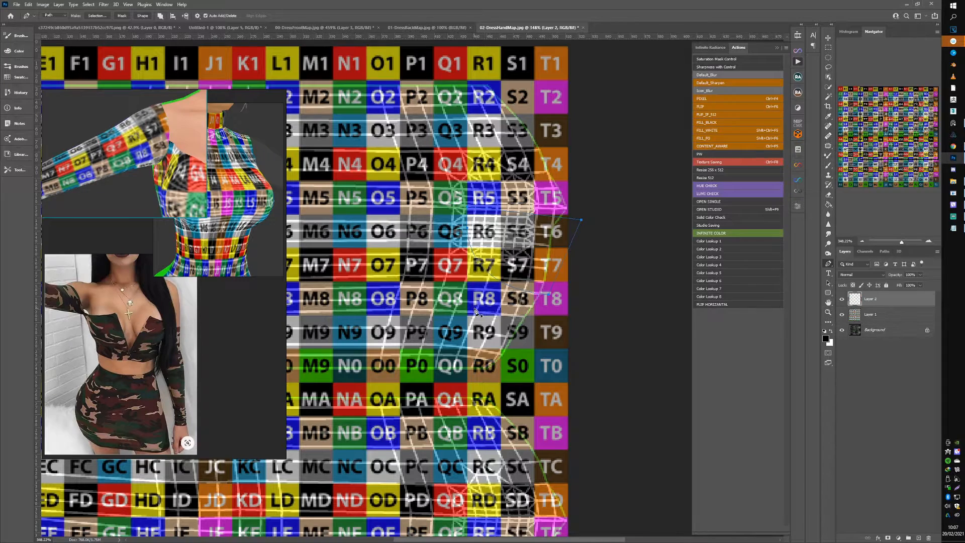
key("ctrl+Return")
key("alt+BackSpace")
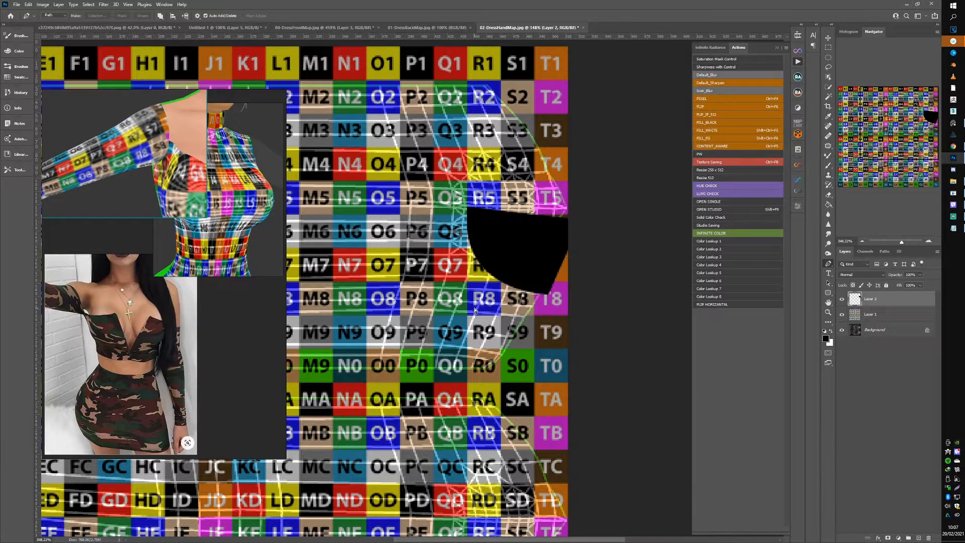
Save the sleeve map as a maximum-quality JPEG over 02-DressHandMap.jpg and switch to the IMVU editor
key("ctrl+shift+s")
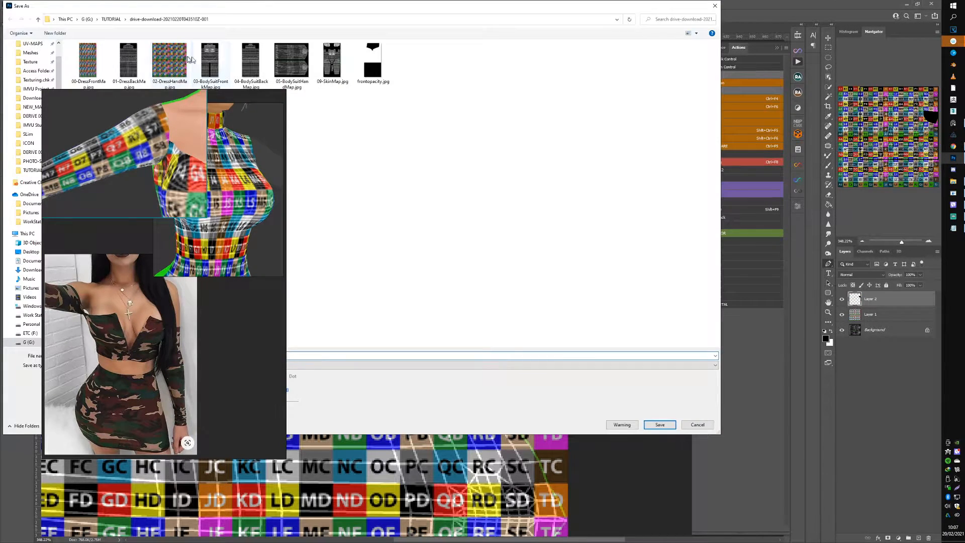
key("Return")
left_click(489, 276)
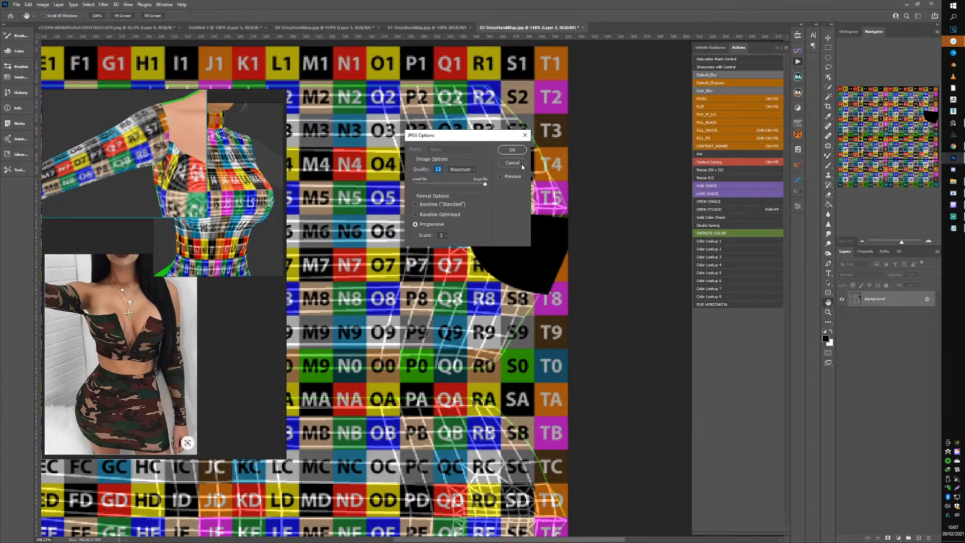
left_click(512, 150)
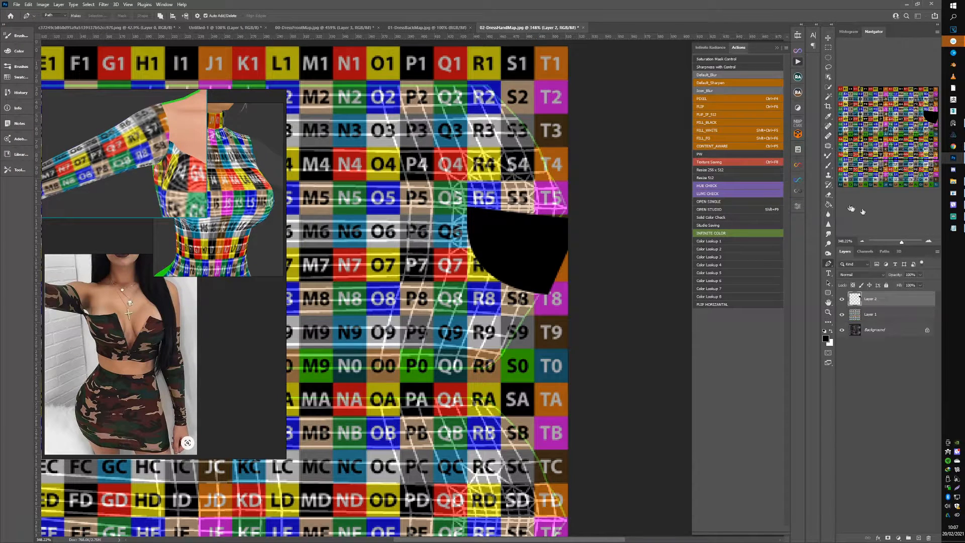
left_click(953, 193)
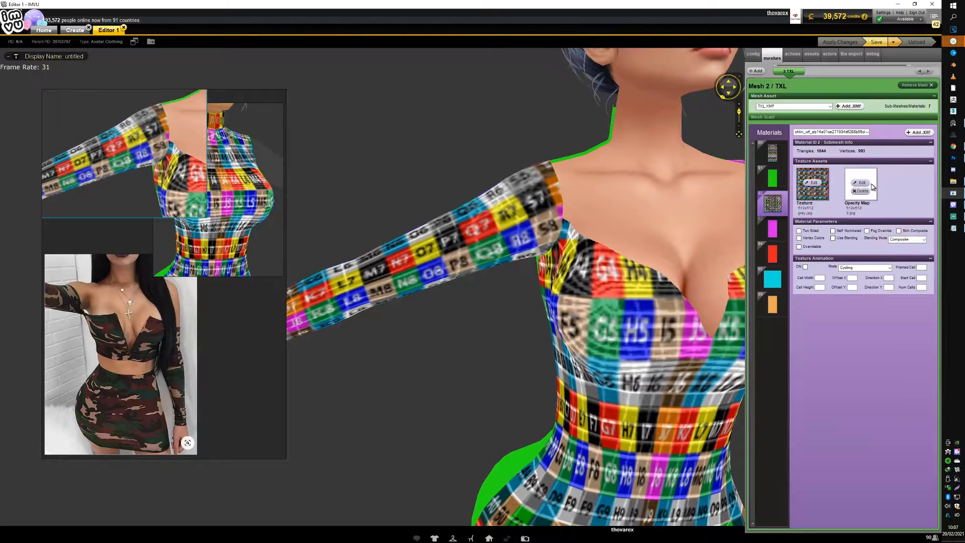
left_click(856, 190)
double_click(181, 60)
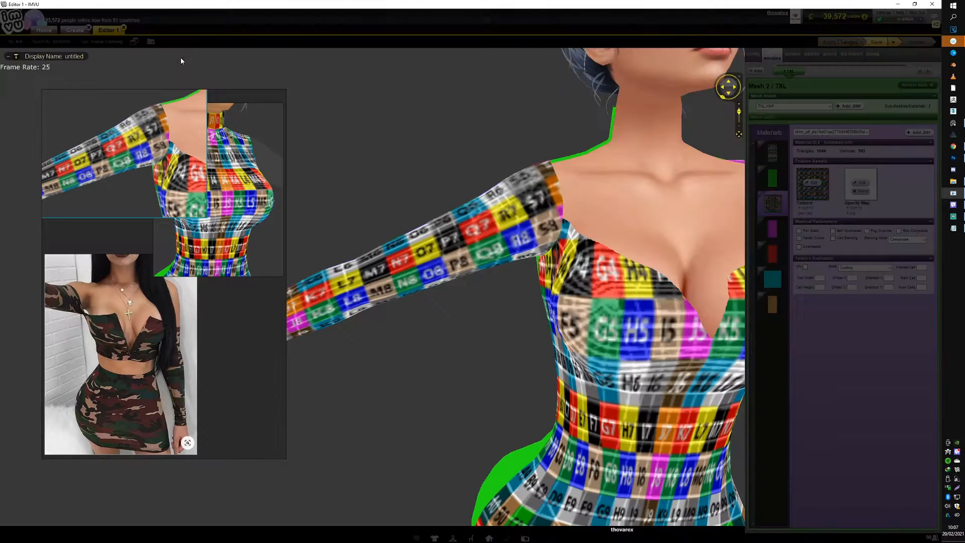
left_click(840, 42)
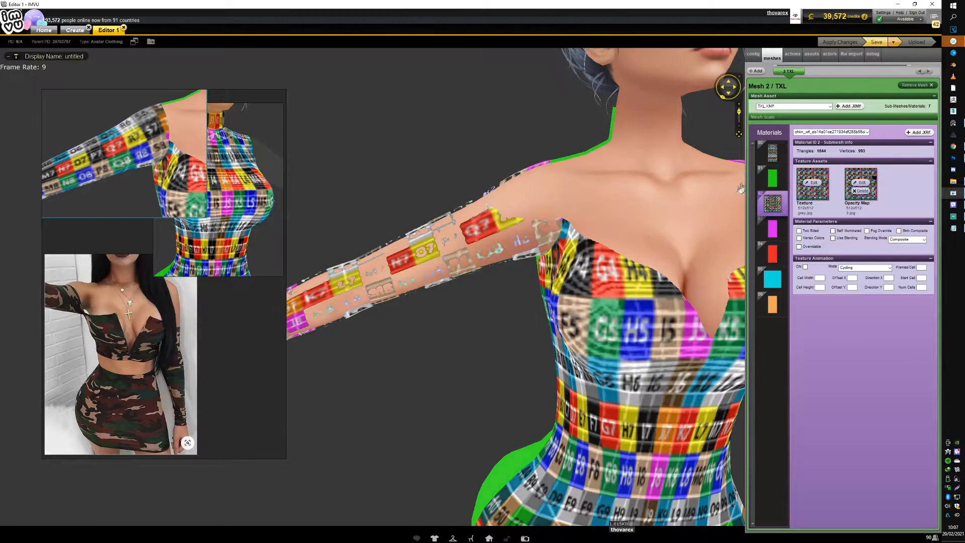
left_click(861, 184)
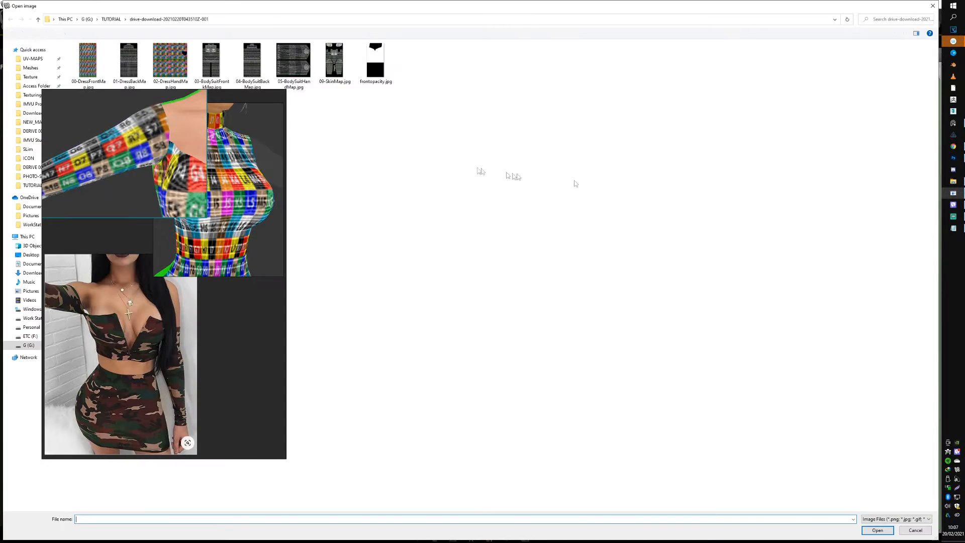
left_click(37, 78)
double_click(209, 60)
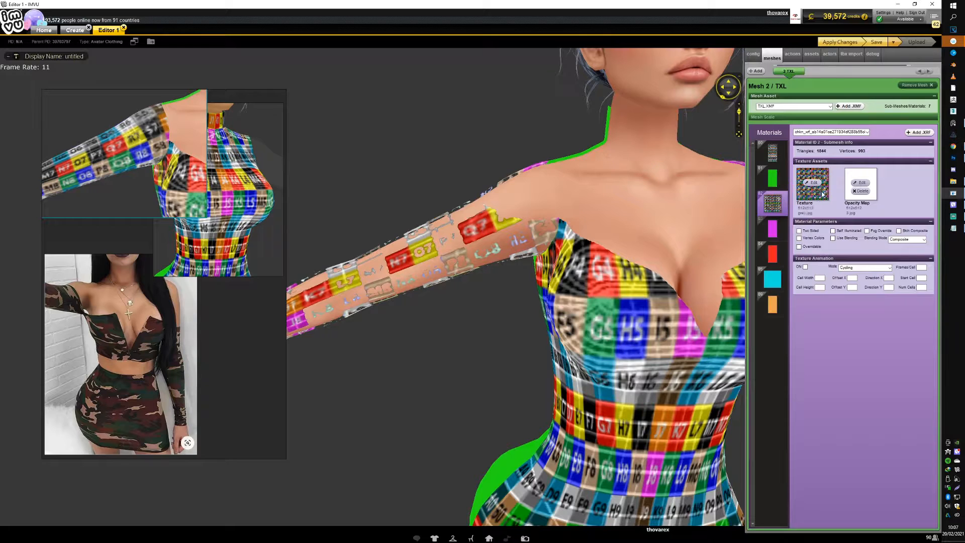
Load 02-DressHandMap.jpg from the TUTORIAL folder as the sleeve material's texture, apply it and inspect the black shoulder area
left_click(812, 183)
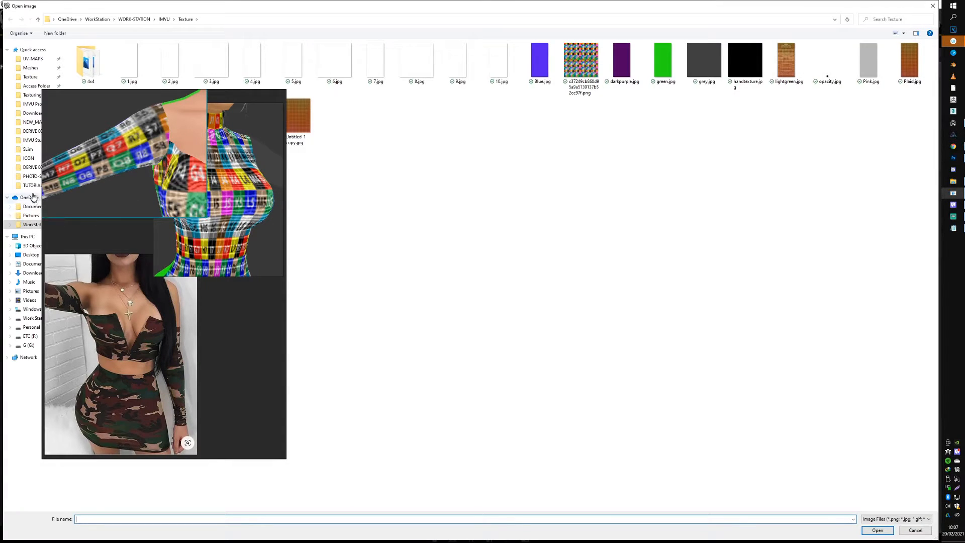
left_click(31, 185)
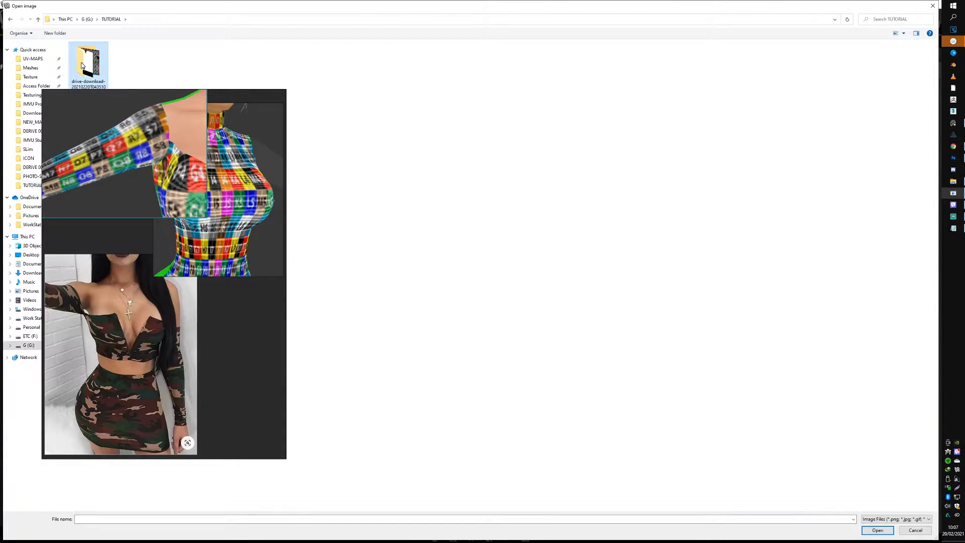
double_click(82, 66)
double_click(171, 63)
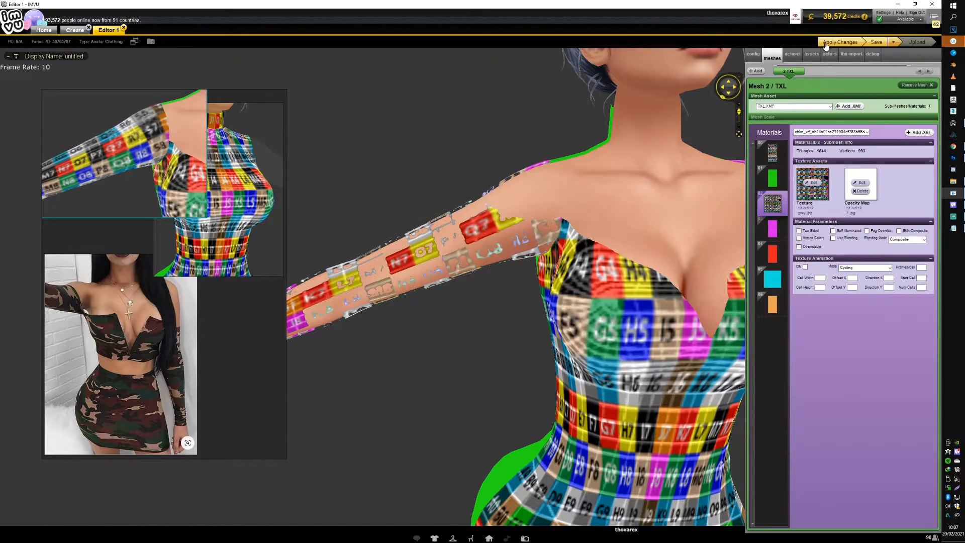
scroll(619, 221, "up", 5)
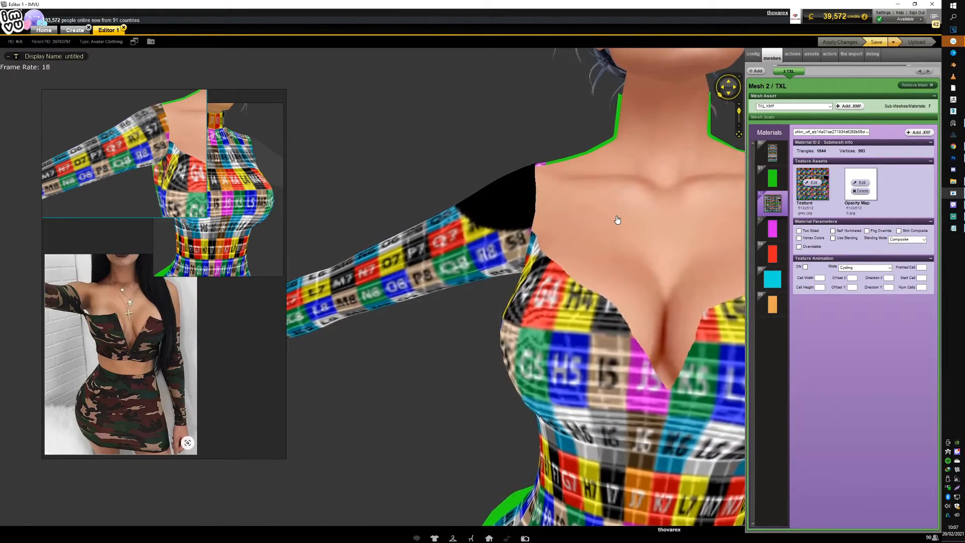
left_click_drag(619, 220, 531, 233)
scroll(543, 251, "down", 5)
scroll(553, 274, "up", 5)
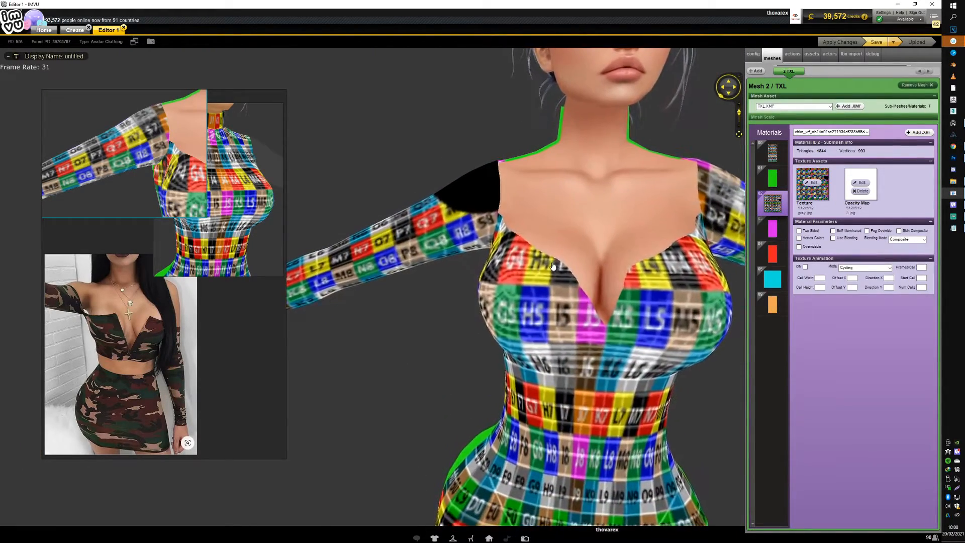
left_click_drag(552, 267, 594, 269)
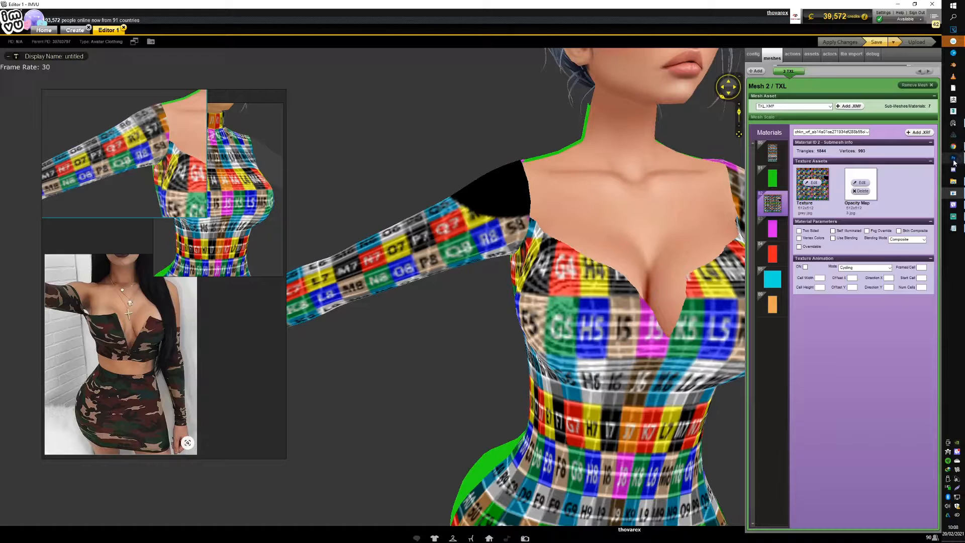
Switch to Photoshop and cut a thin strip off the curved inner edge of the black shoulder shape using a Pen path selection
mouse_move(955, 162)
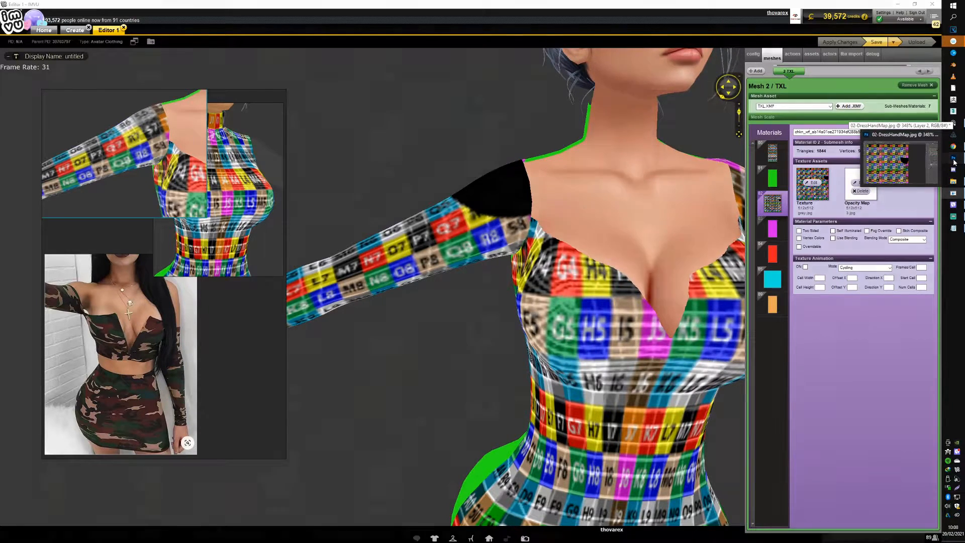
left_click(955, 162)
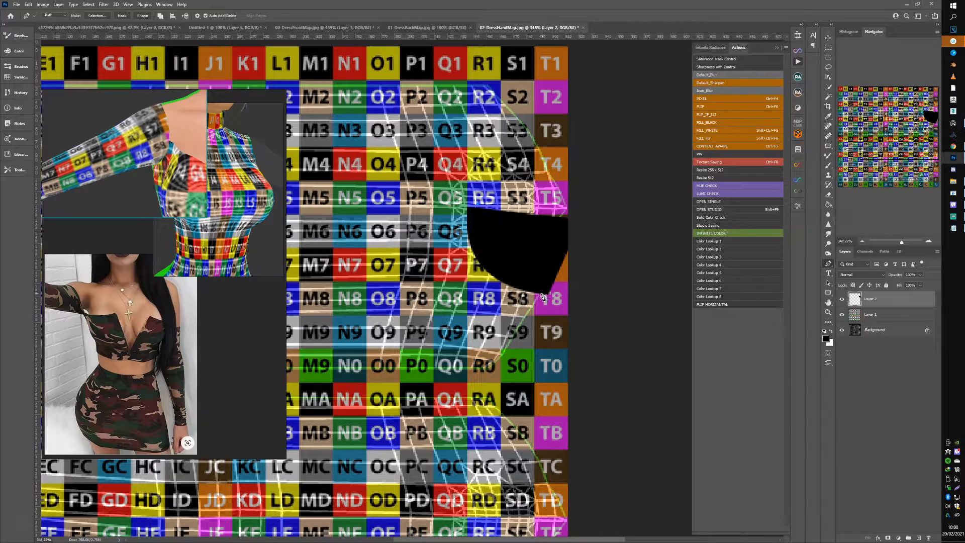
left_click_drag(541, 296, 616, 310)
left_click_drag(488, 347, 472, 338)
left_click_drag(362, 241, 361, 212)
left_click_drag(454, 120, 467, 119)
key("ctrl+Return")
key("Delete")
key("ctrl+d")
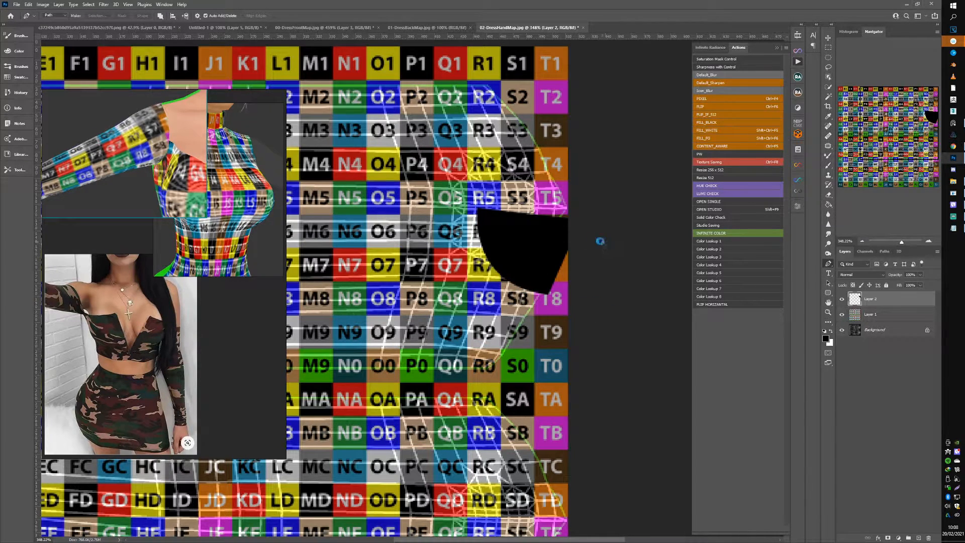
Save the trimmed shoulder version of the sleeve map as a JPEG, replacing 02-DressHandMap.jpg
key("ctrl+shift+s")
key("Return")
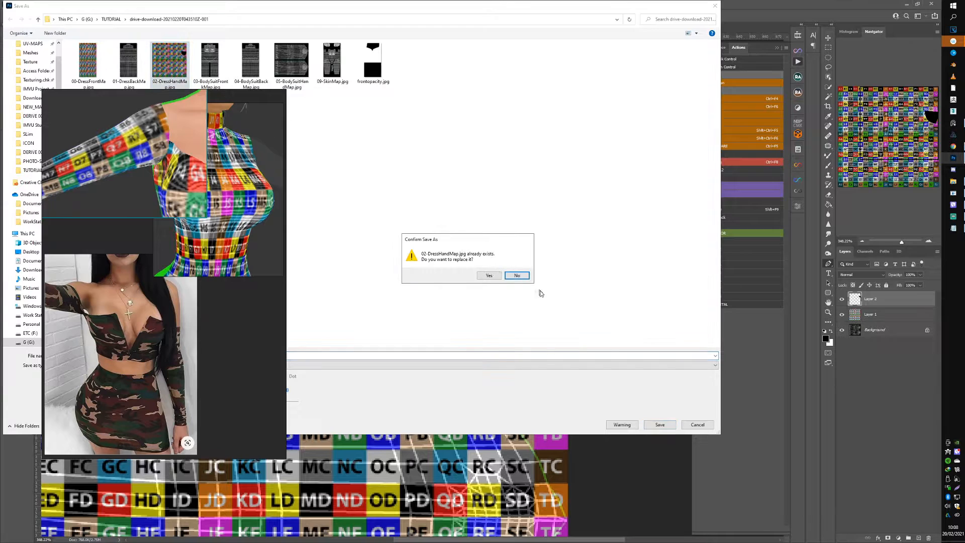
left_click(489, 276)
left_click(523, 150)
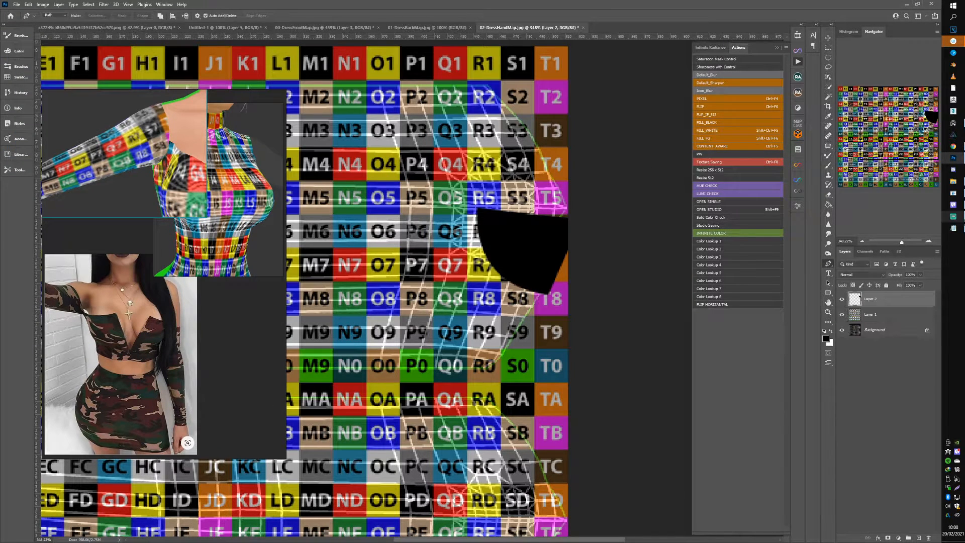
Switch to the IMVU editor, reload 02-DressHandMap.jpg as the sleeve texture, apply it and check the shoulder from front and side
left_click(954, 193)
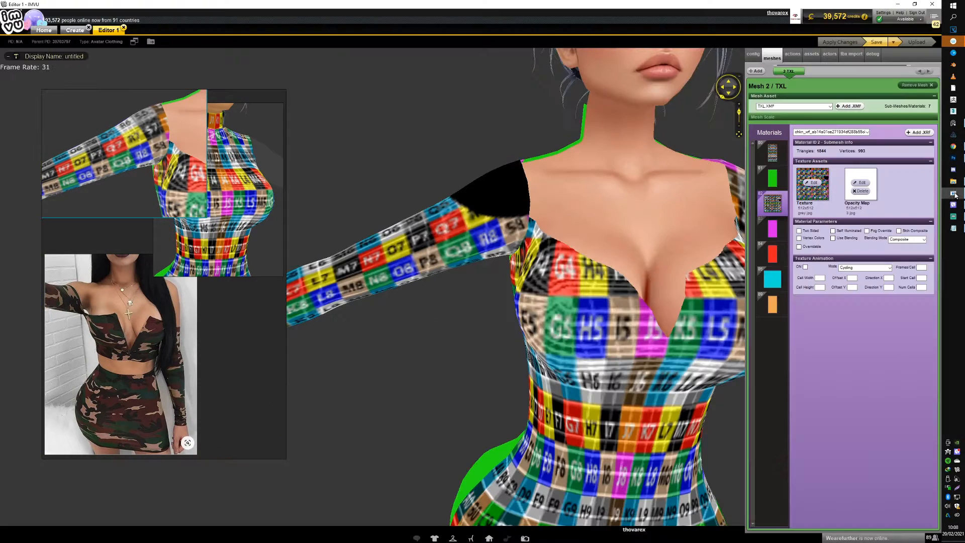
left_click(816, 182)
double_click(176, 63)
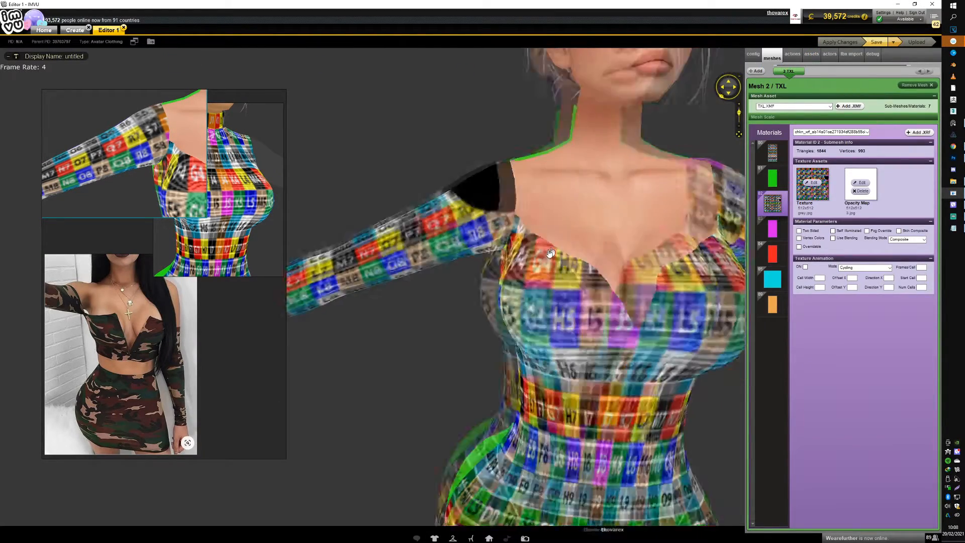
scroll(551, 253, "down", 3)
scroll(551, 253, "up", 4)
left_click_drag(550, 253, 452, 240)
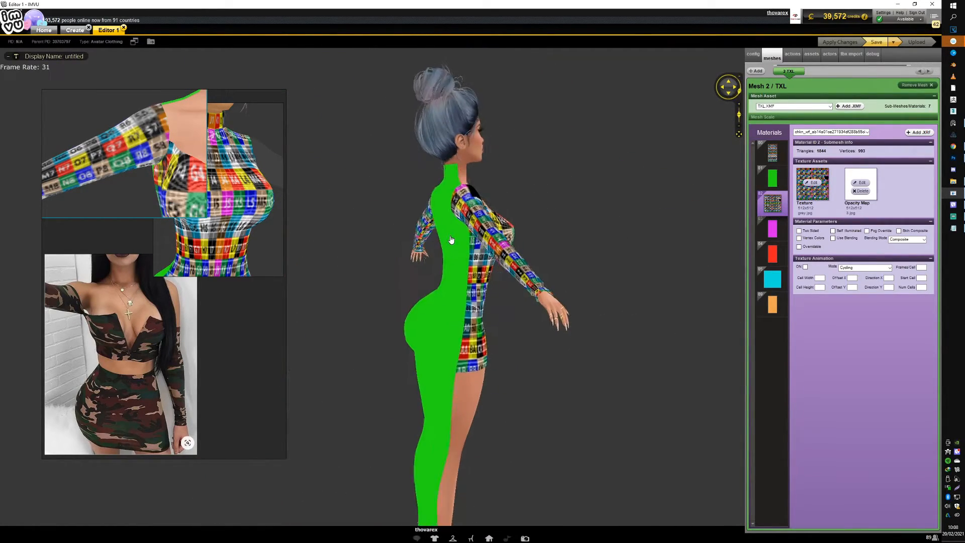
Switch to Photoshop and copy the lettered grid layer from 00-DressFrontMap.jpg into the 01-DressBackMap.jpg document
left_click(954, 158)
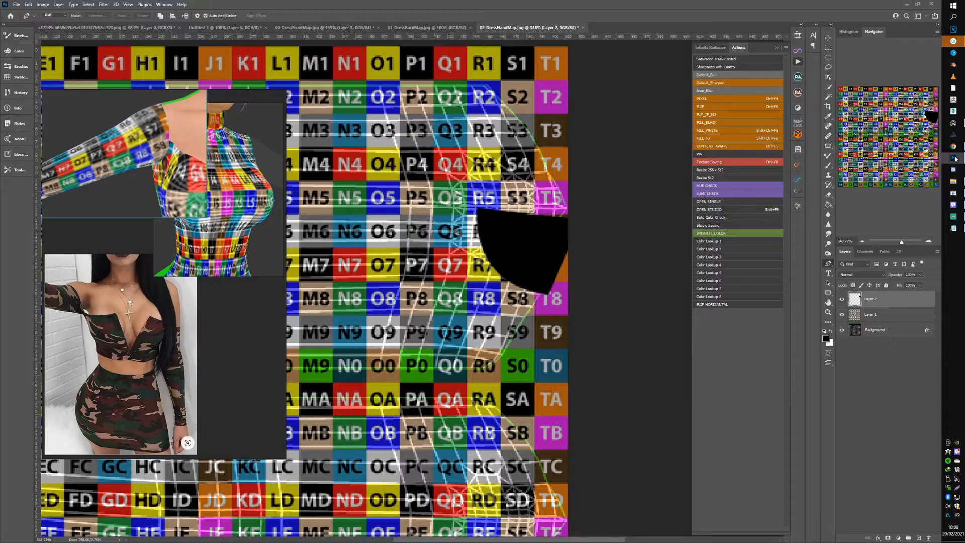
left_click(105, 28)
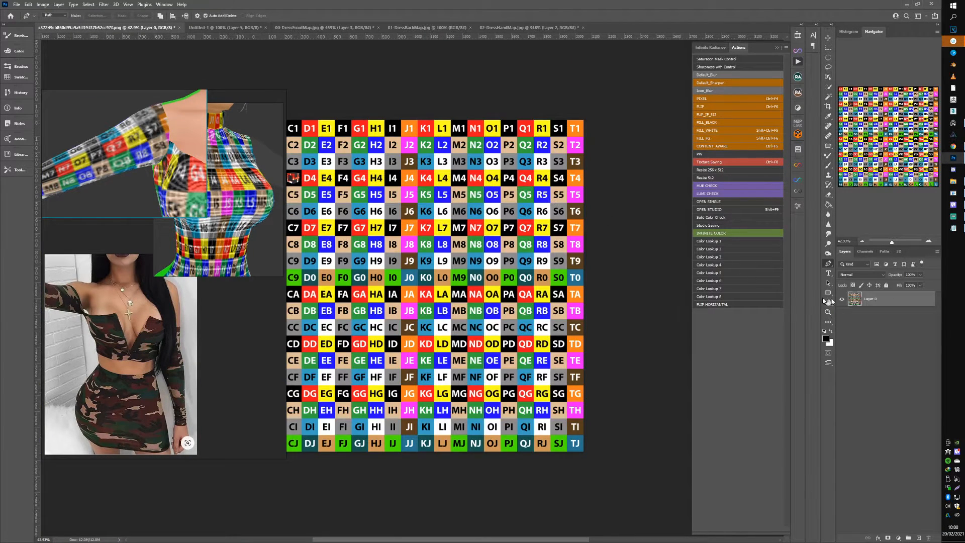
left_click(236, 27)
left_click(304, 28)
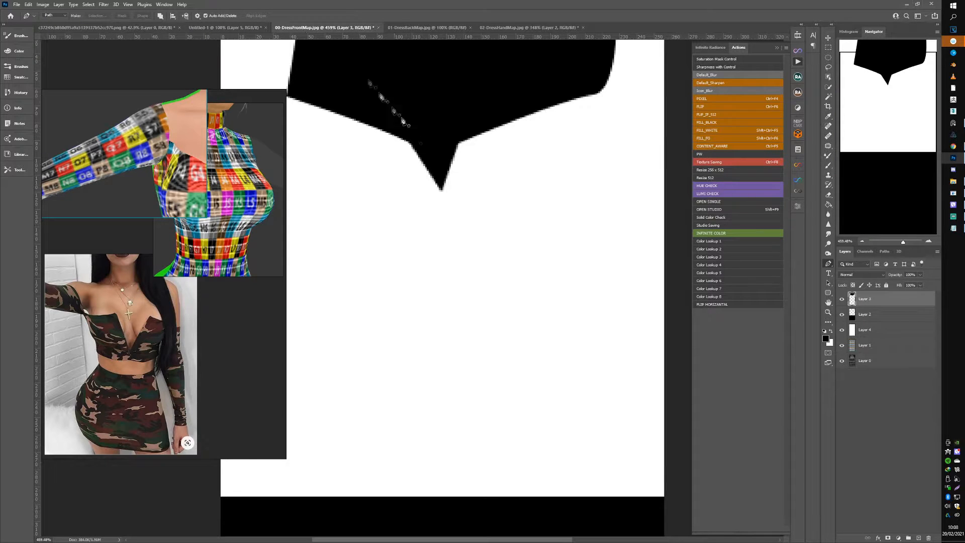
left_click(397, 29)
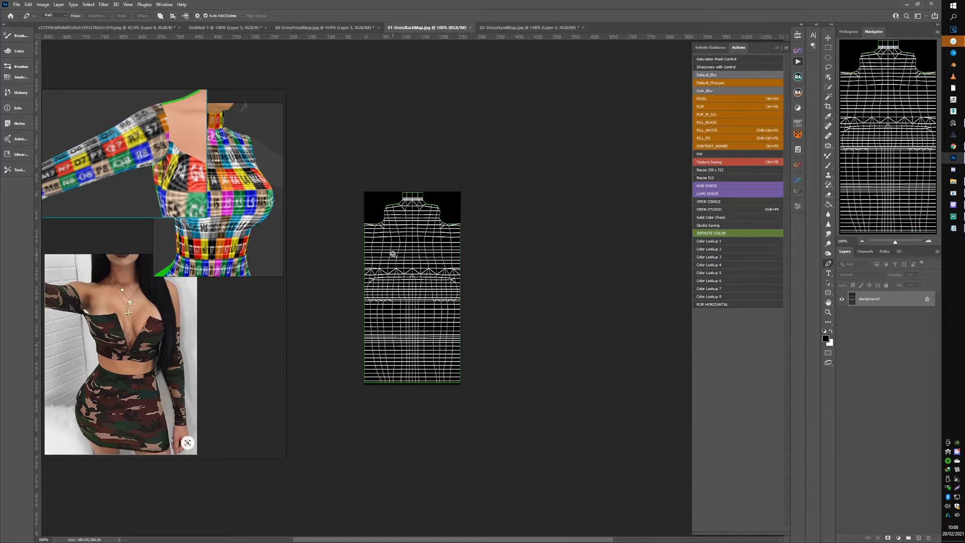
scroll(405, 249, "up", 2)
left_click(253, 27)
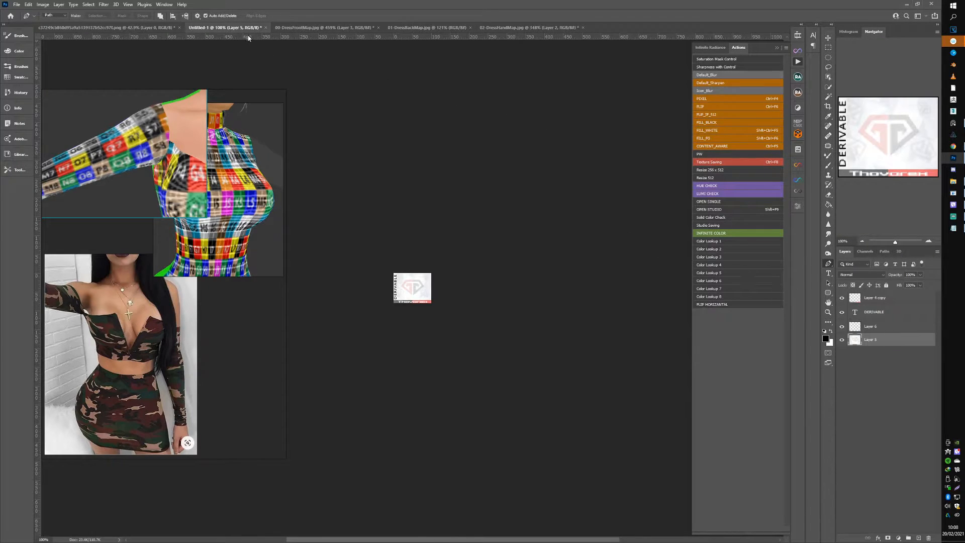
left_click(291, 27)
left_click_drag(857, 348, 412, 273)
Transform the copied grid layer so it covers the whole back map canvas over the wireframe
left_click(842, 299)
left_click(843, 300)
key("ctrl+t")
key("Return")
key("p")
scroll(374, 212, "up", 5)
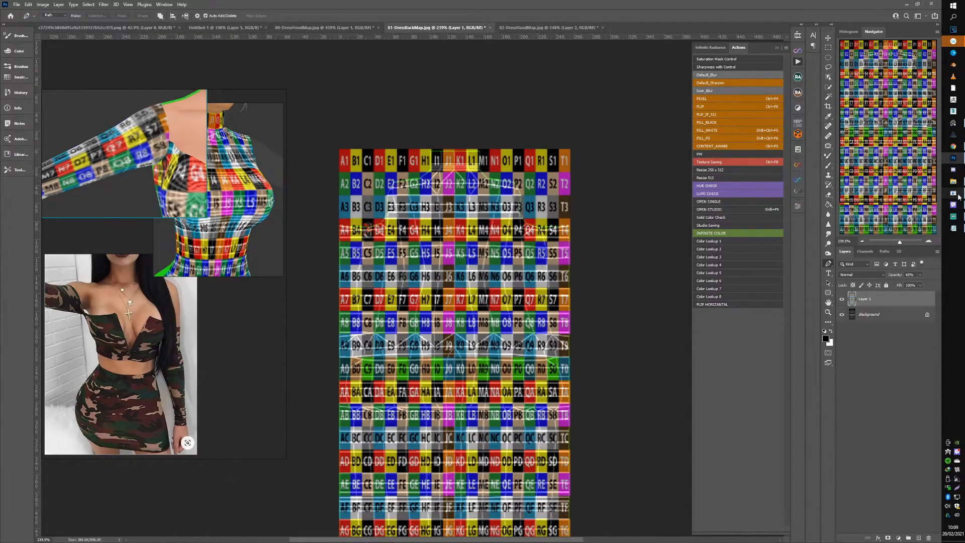
Switch to the IMVU editor, view the avatar's back up close and select the green back material
left_click(955, 194)
scroll(503, 224, "up", 4)
left_click_drag(468, 222, 508, 214)
left_click(777, 181)
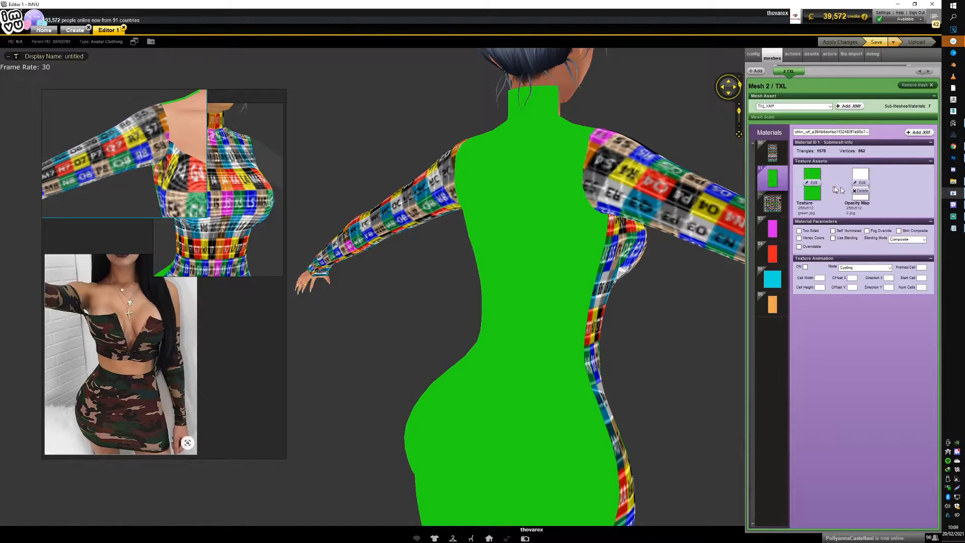
Switch to Photoshop and save the gridded back map as a quality 12 JPEG, replacing 01-DressBackMap.jpg
left_click(954, 157)
key("shift+ctrl+s")
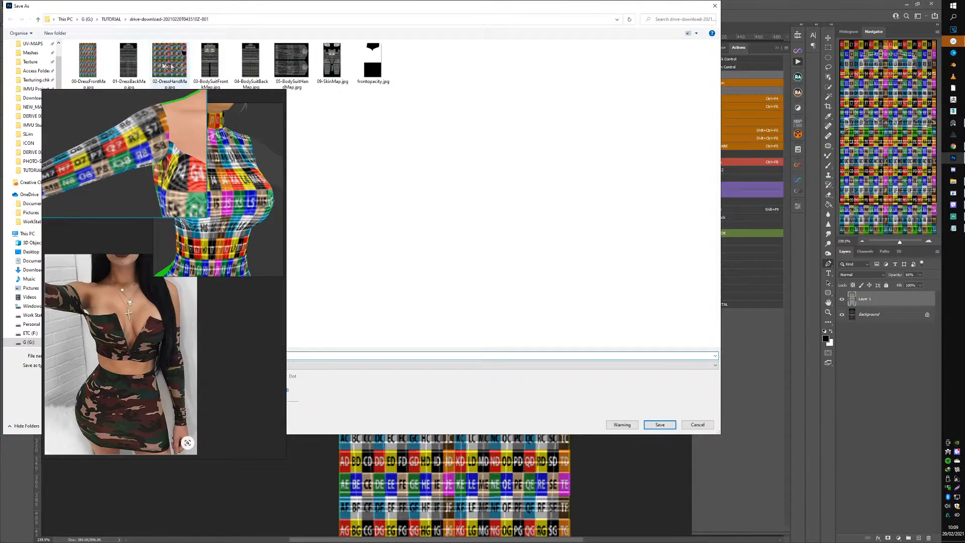
double_click(130, 65)
left_click(492, 274)
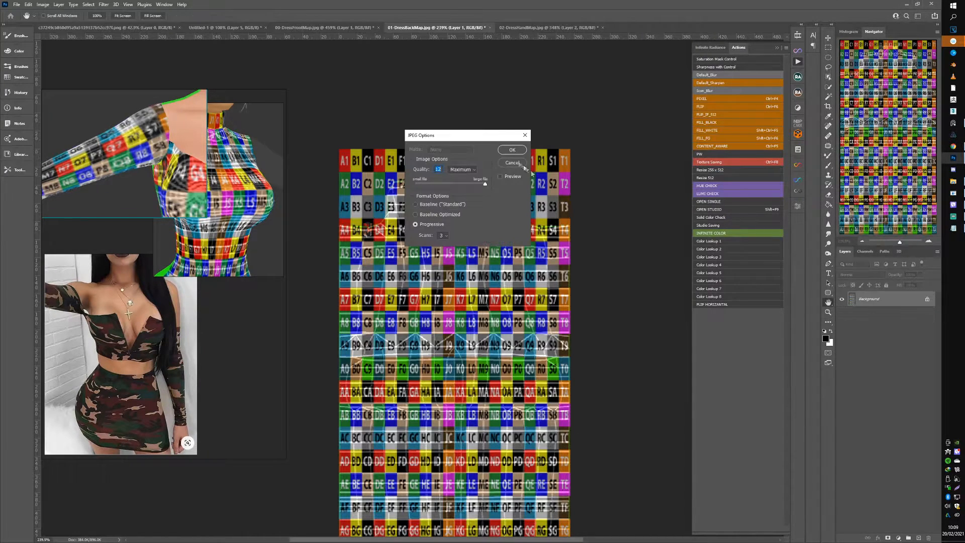
left_click(513, 151)
Switch to the IMVU editor, load 01-DressBackMap.jpg as the back material's texture, apply it and inspect the grid from behind
left_click(954, 194)
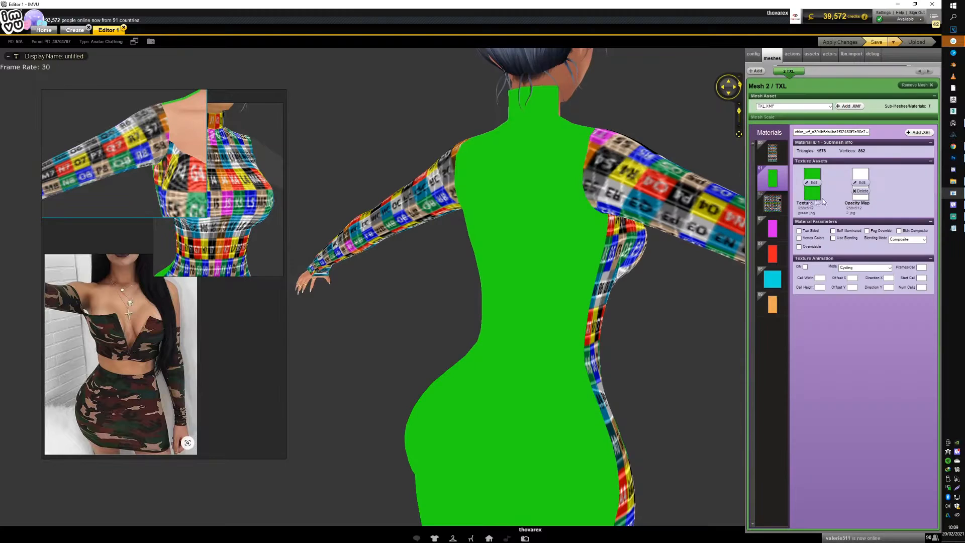
left_click(812, 186)
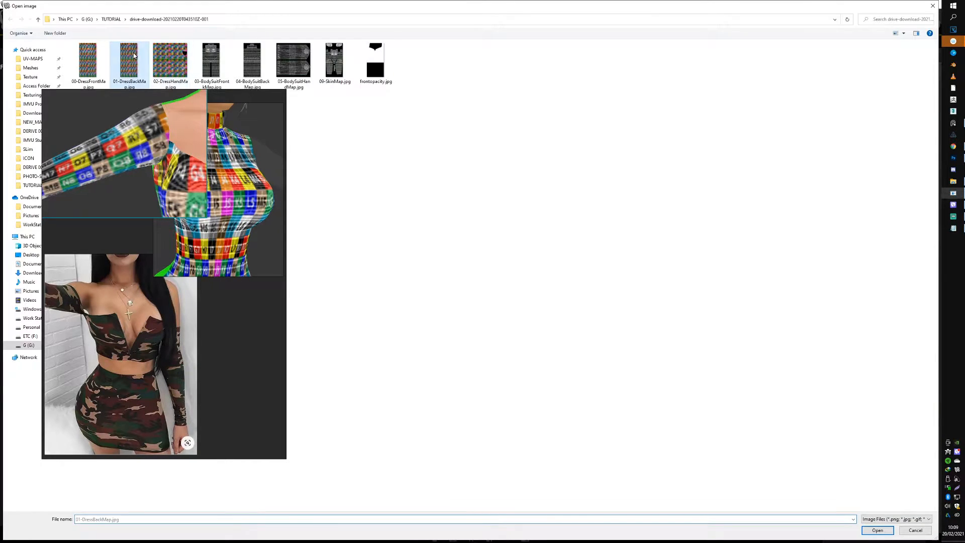
double_click(129, 60)
left_click(830, 44)
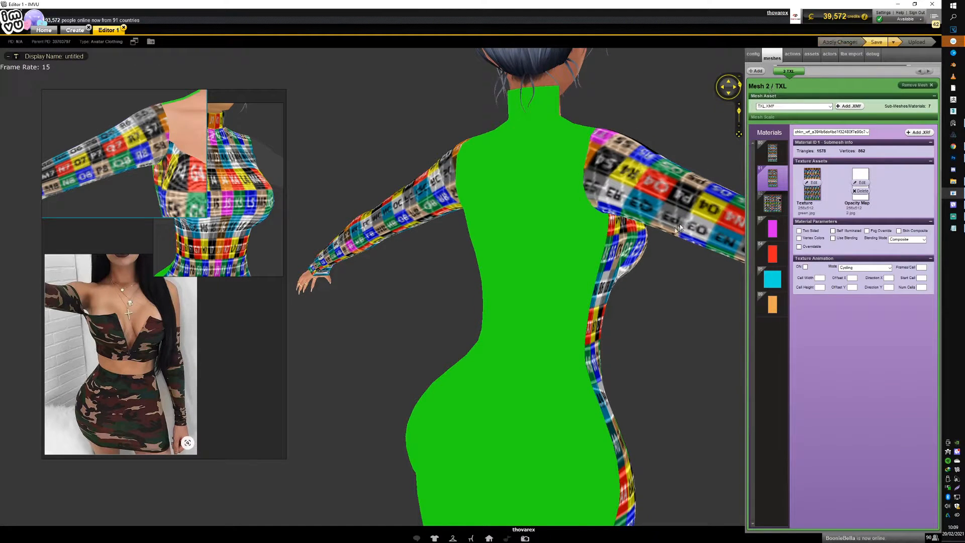
mouse_move(659, 237)
left_mouse_down()
mouse_move(517, 227)
mouse_move(651, 227)
left_mouse_up()
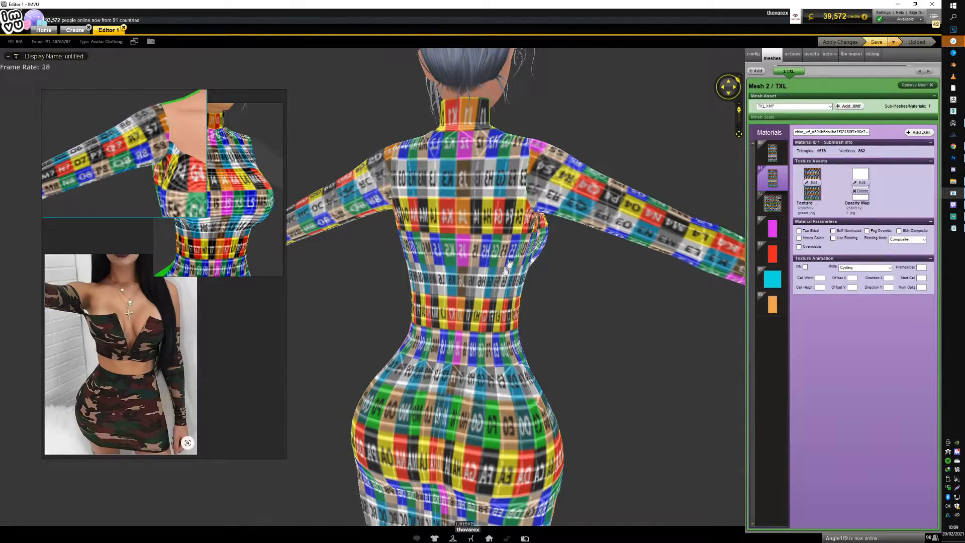
left_click_drag(474, 302, 484, 297)
left_click_drag(394, 371, 423, 358)
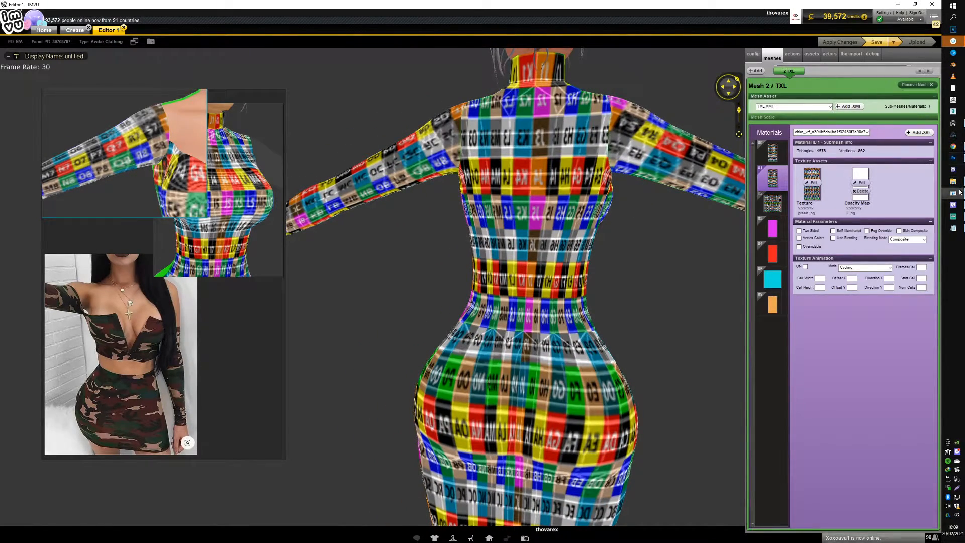
mouse_move(958, 163)
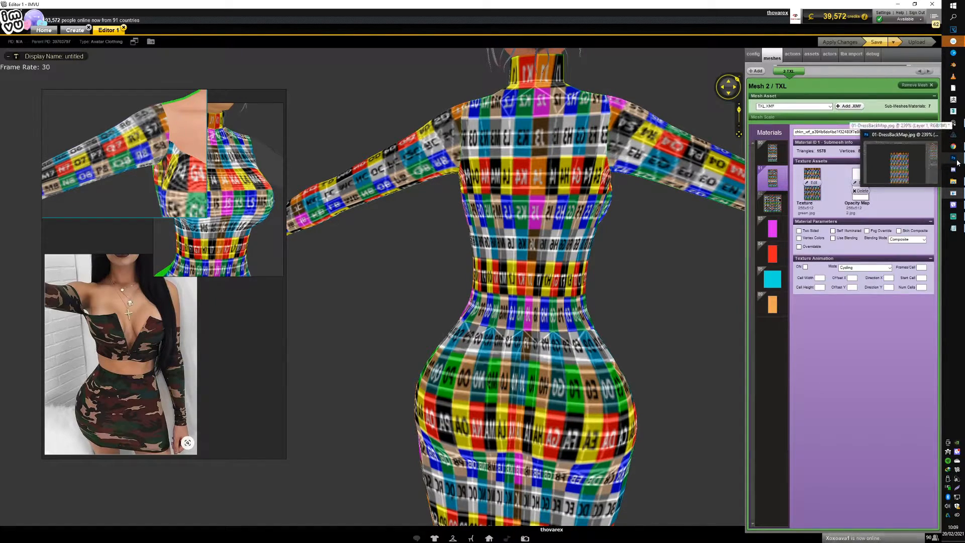
left_click_drag(635, 202, 574, 213)
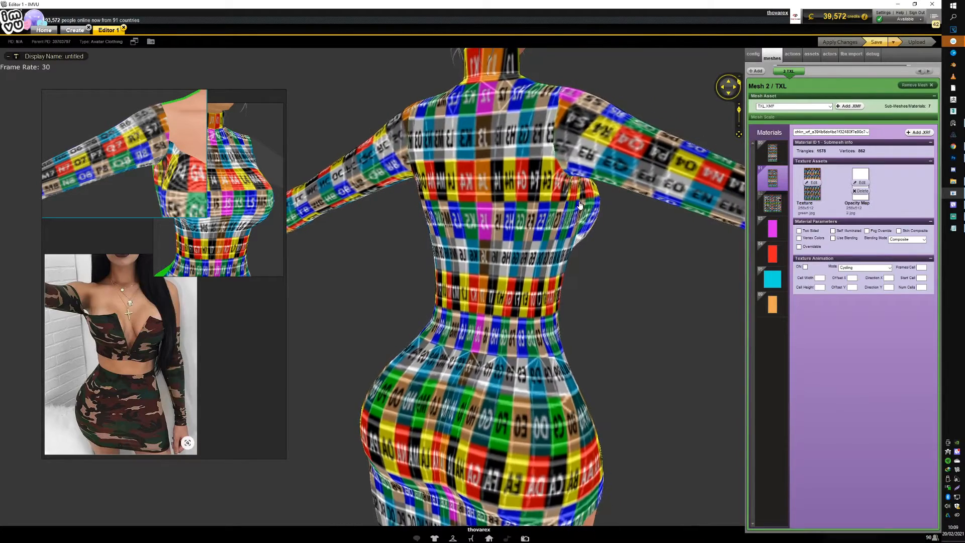
Switch to Photoshop, flip the back map's grid layer horizontally and back again, and compare its orientation with the mesh in IMVU
left_click(953, 159)
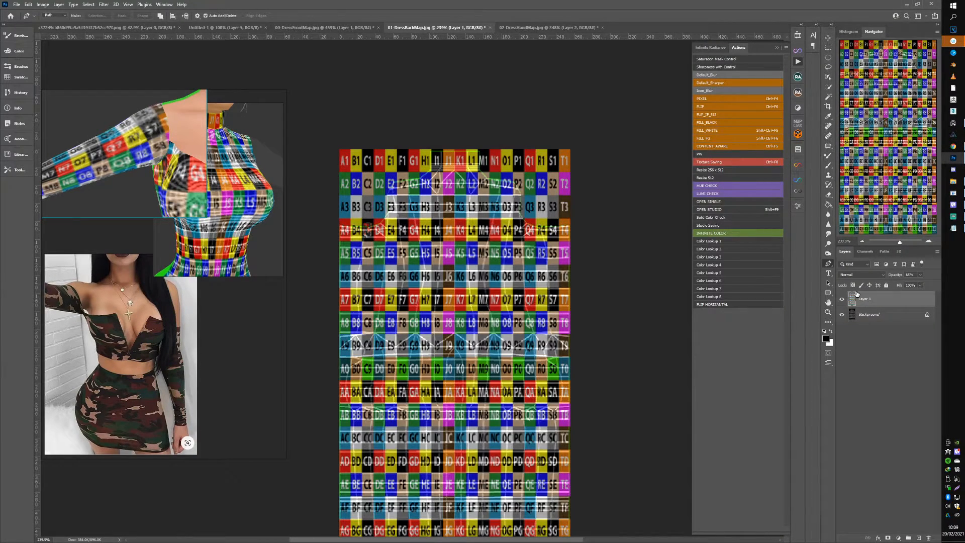
key("ctrl+F6")
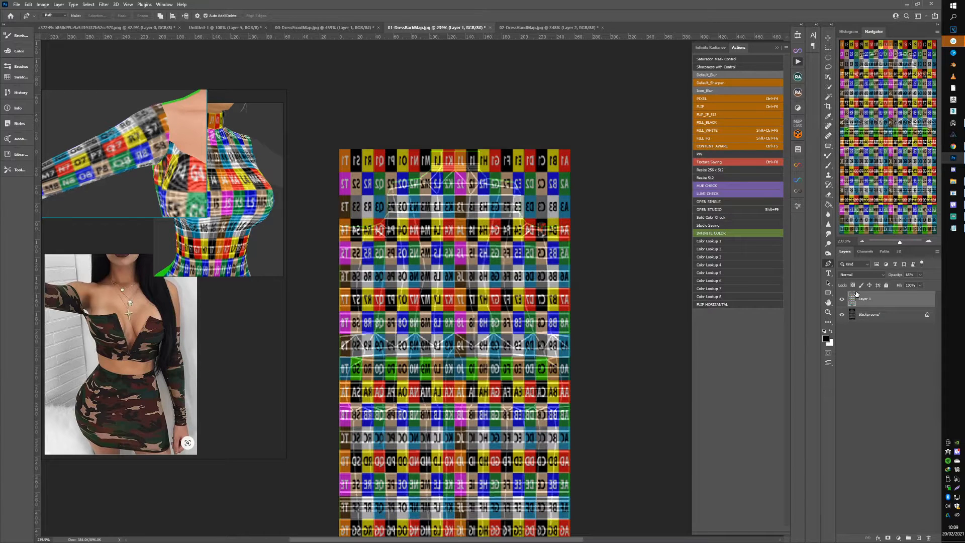
key("ctrl+F6")
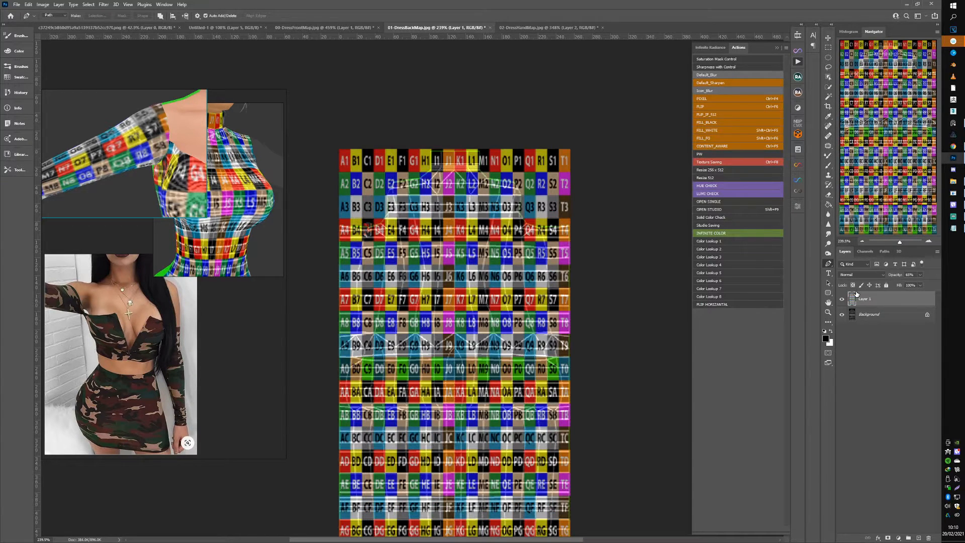
key("ctrl+F6")
key("ctrl+F6")
left_click(957, 199)
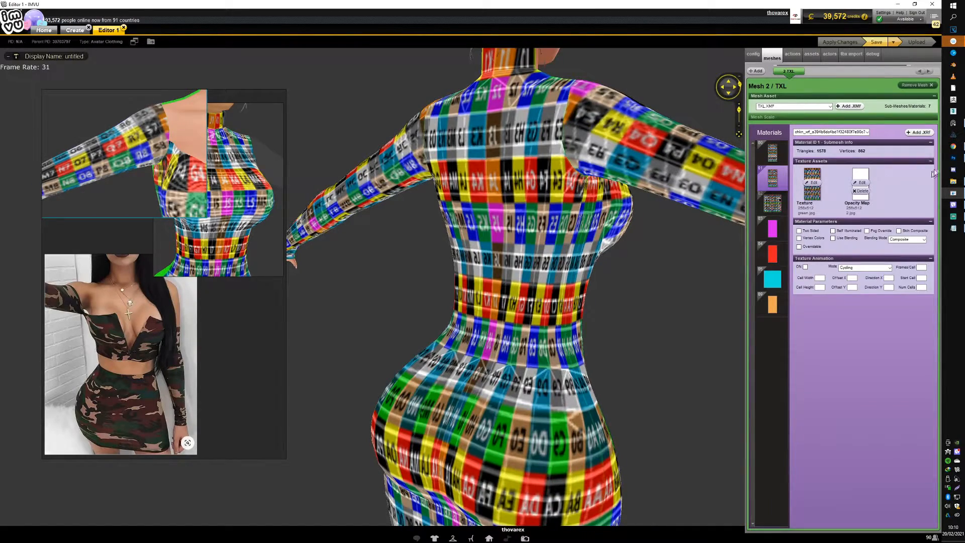
left_click(956, 160)
scroll(509, 245, "up", 4)
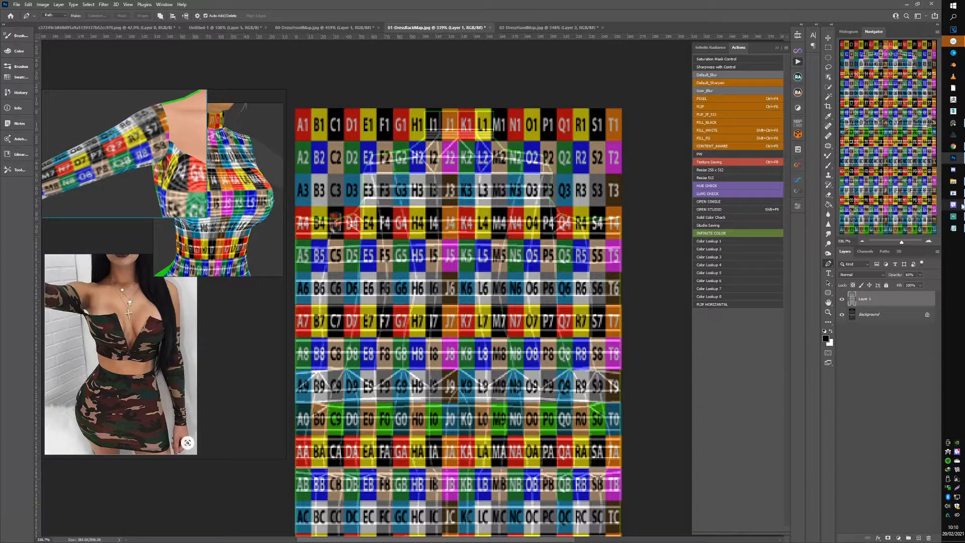
Switch to the IMVU editor, capture the avatar's gridded upper back as a screen snip and paste it onto the reference board
left_click(955, 198)
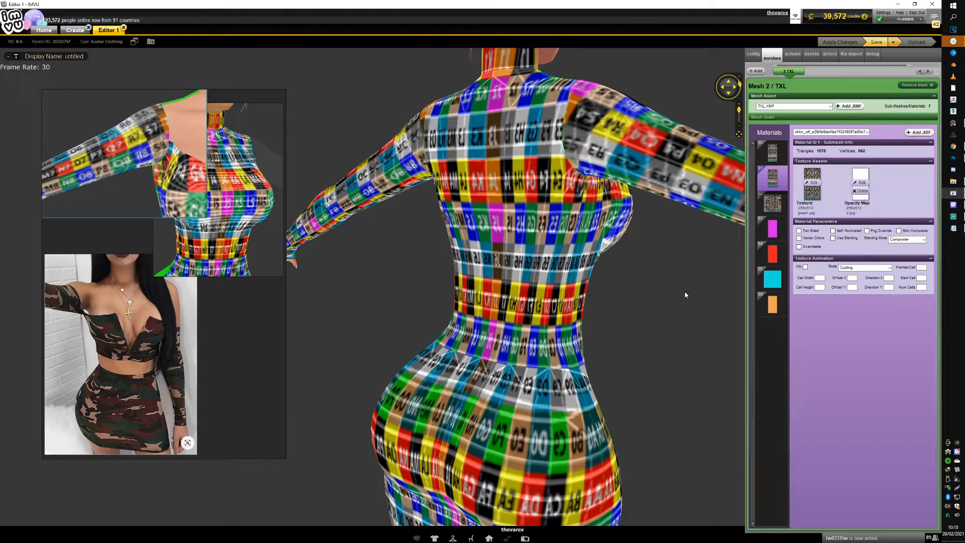
key("Print")
left_click_drag(394, 47, 688, 298)
left_click(660, 308)
key("super")
left_click(181, 205)
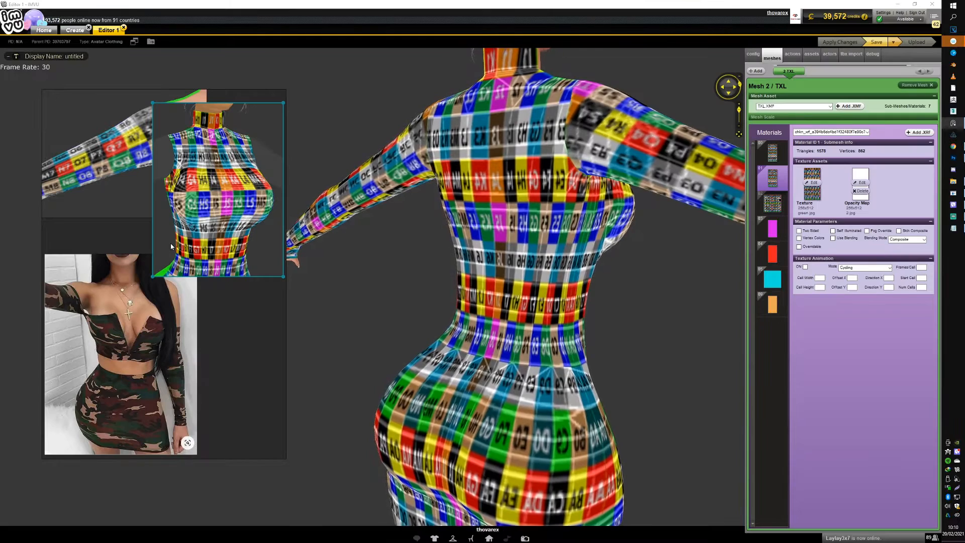
key("ctrl+v")
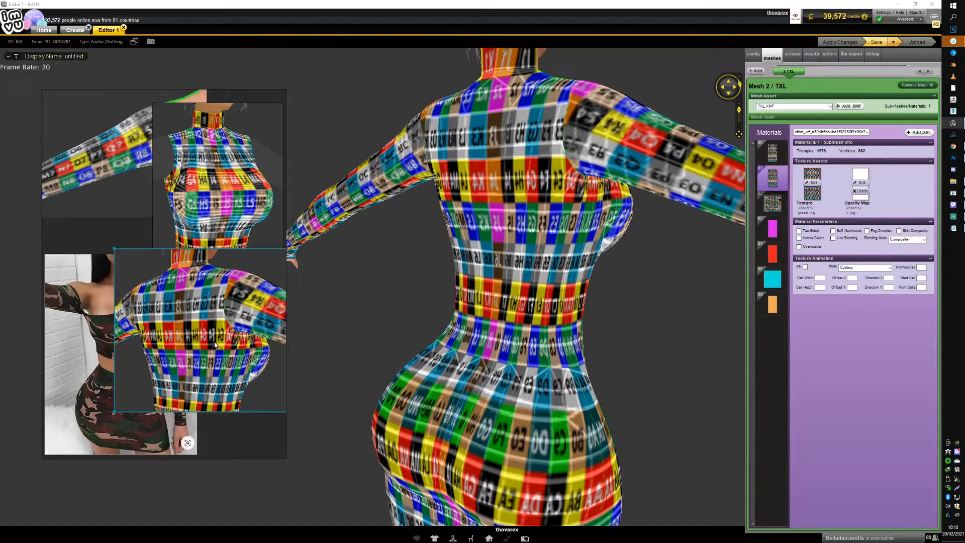
left_click_drag(442, 230, 468, 212)
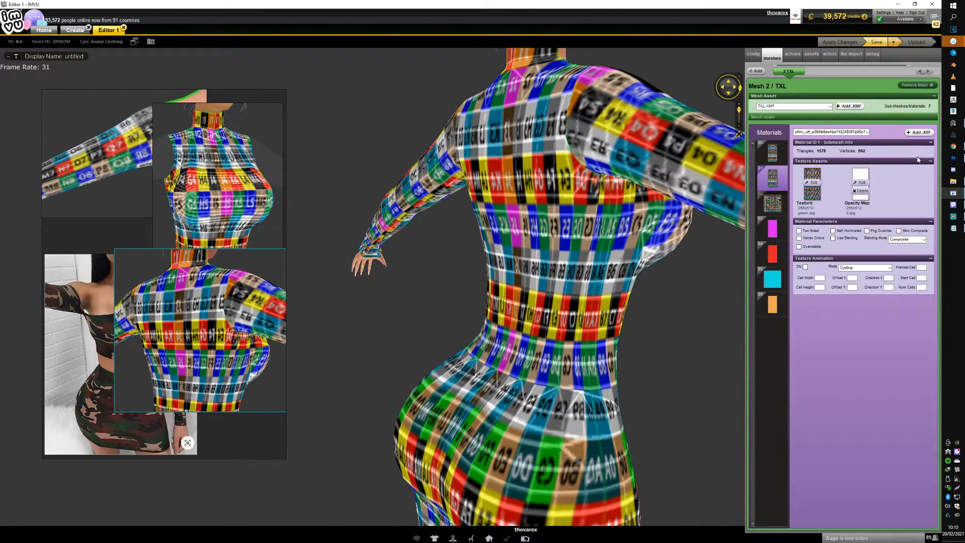
Switch to Photoshop and fill the top three grid rows of the back map, A1 through T3, with black on a new layer
left_click(953, 157)
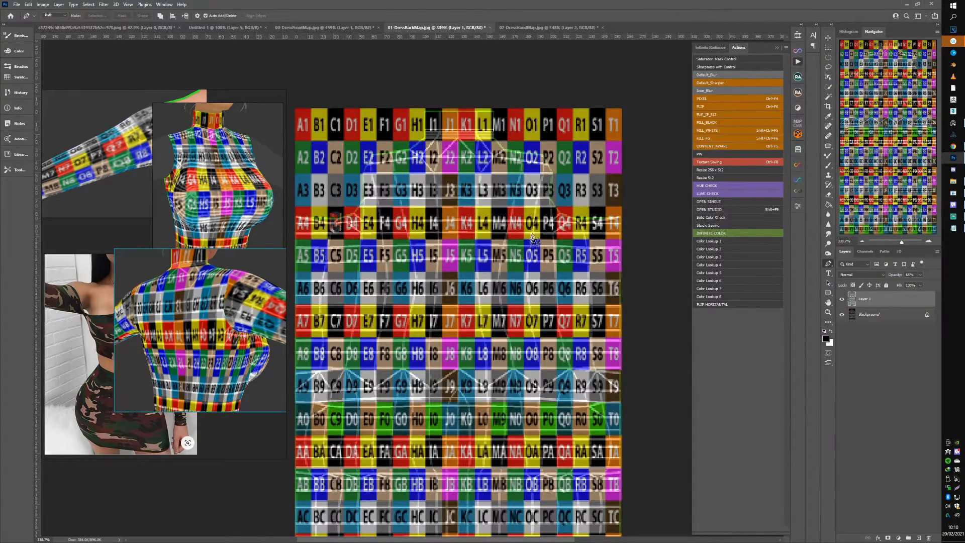
left_click(828, 49)
left_click_drag(288, 90, 696, 207)
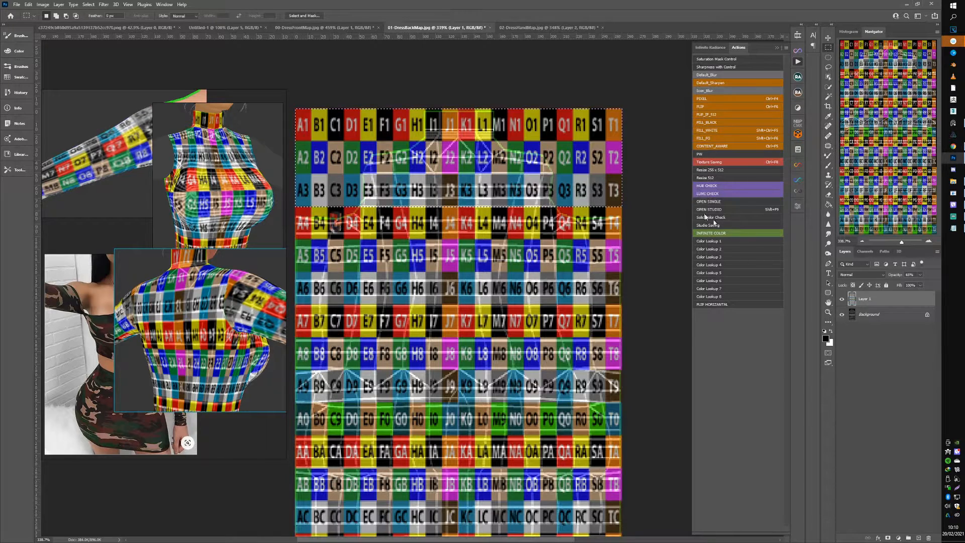
key("ctrl+j")
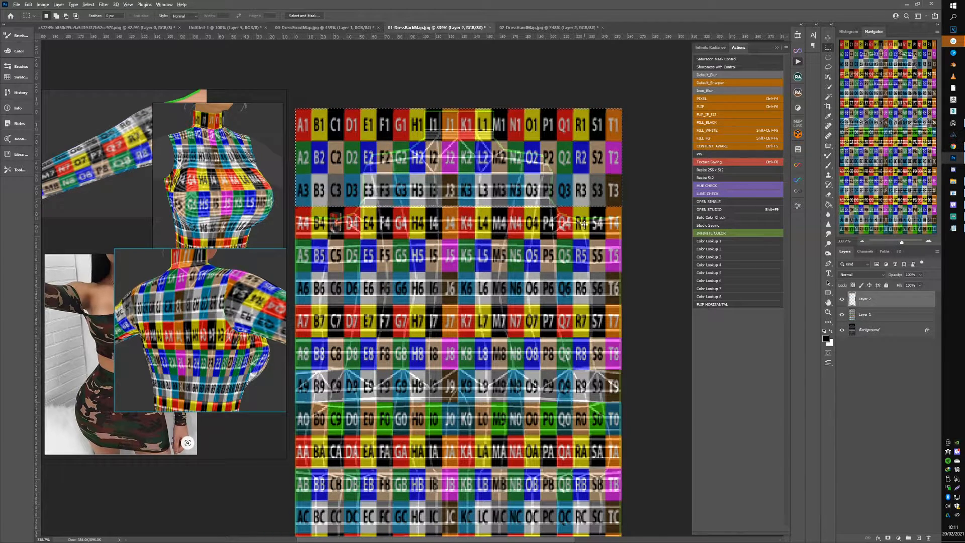
key("alt+BackSpace")
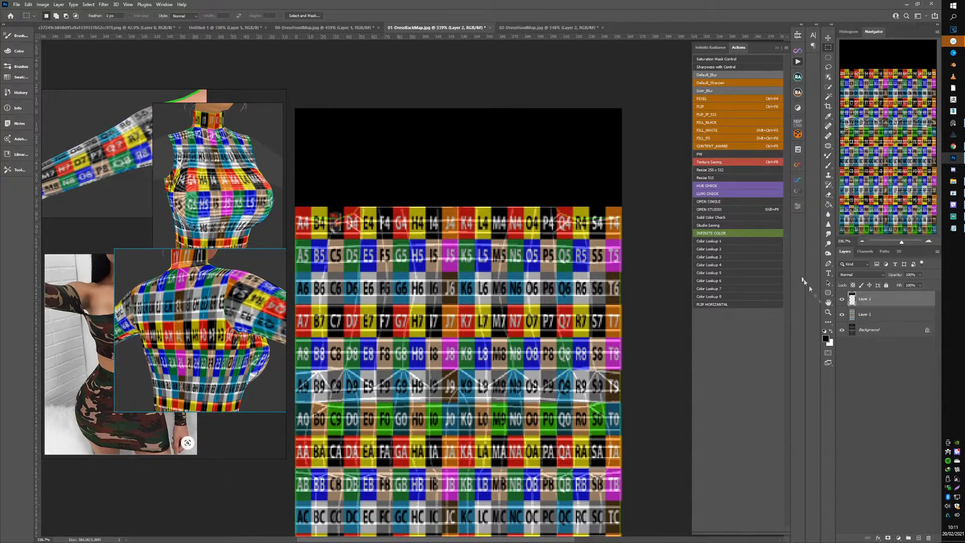
left_click(842, 299)
left_click(842, 300)
Save the back map with the blacked-out top rows as a quality 12 JPEG, replacing 01-DressBackMap.jpg
key("ctrl+shift+s")
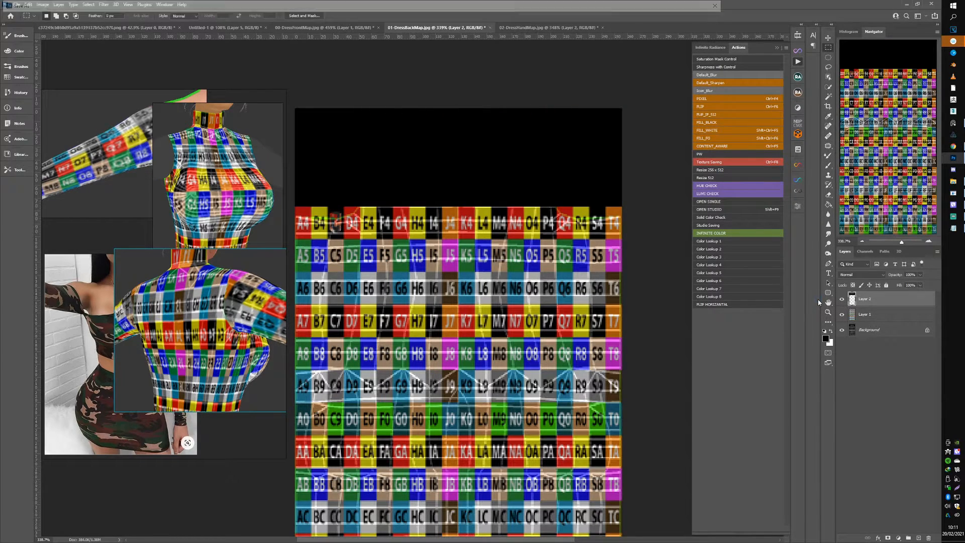
double_click(134, 63)
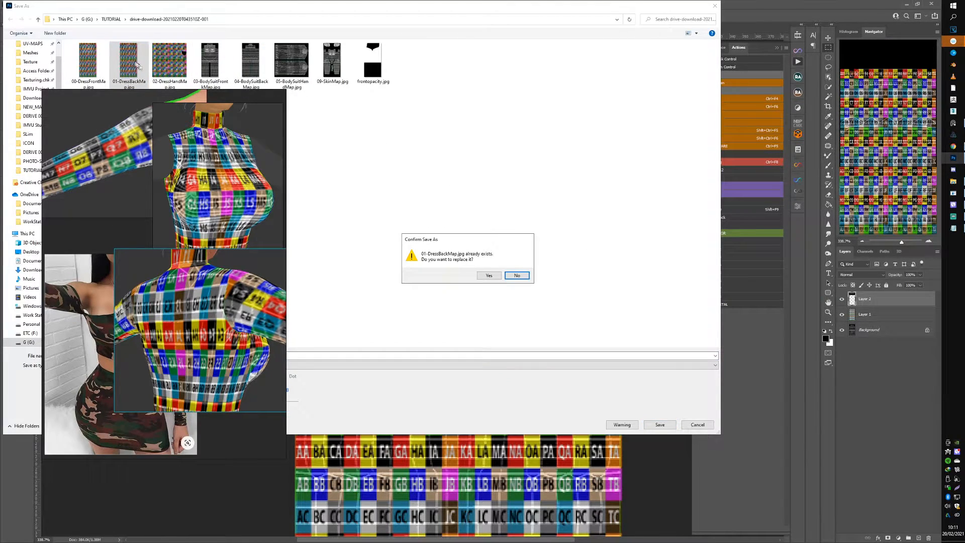
left_click(488, 276)
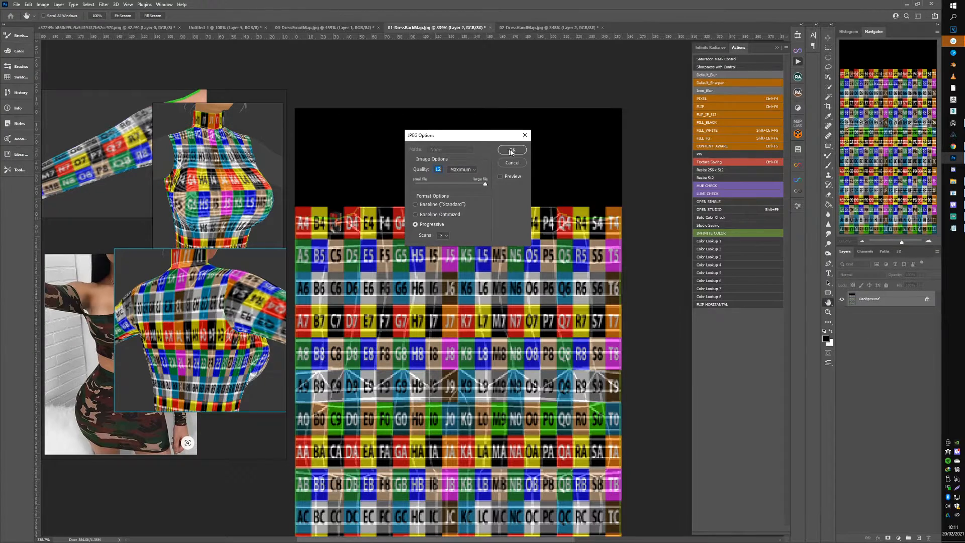
left_click(511, 153)
Switch to the IMVU editor, reload 01-DressBackMap.jpg as the back material's texture, apply it and check the dress from behind
left_click(952, 195)
left_click(812, 184)
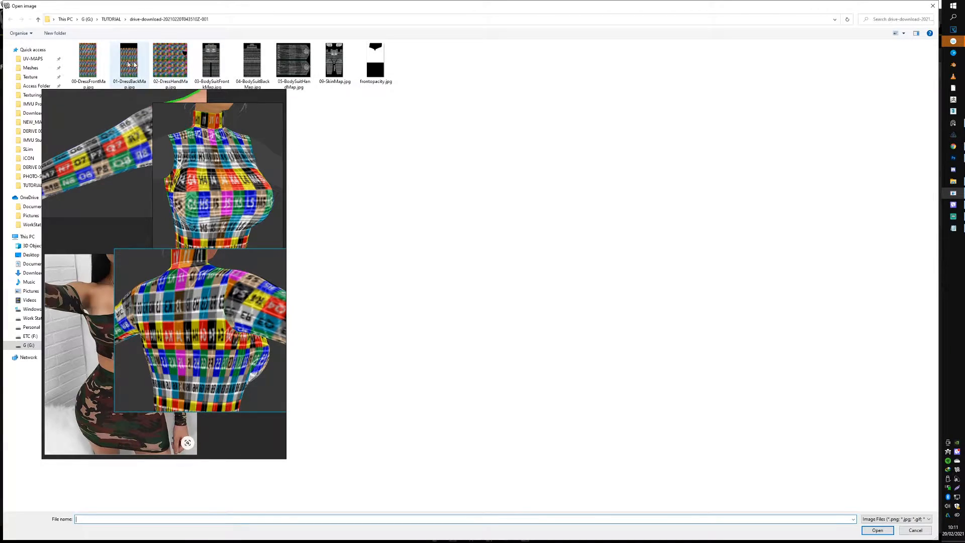
double_click(129, 60)
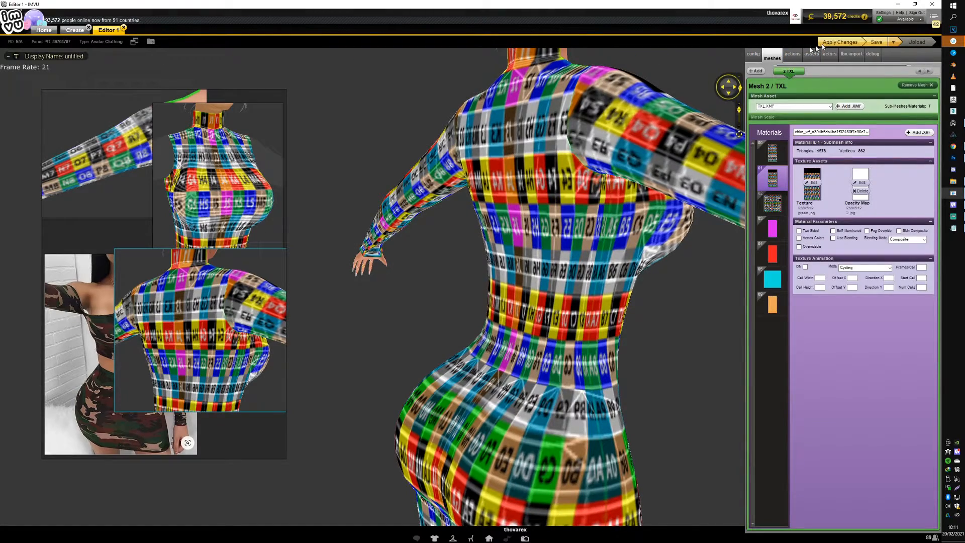
left_click(828, 43)
left_click_drag(607, 162, 509, 166)
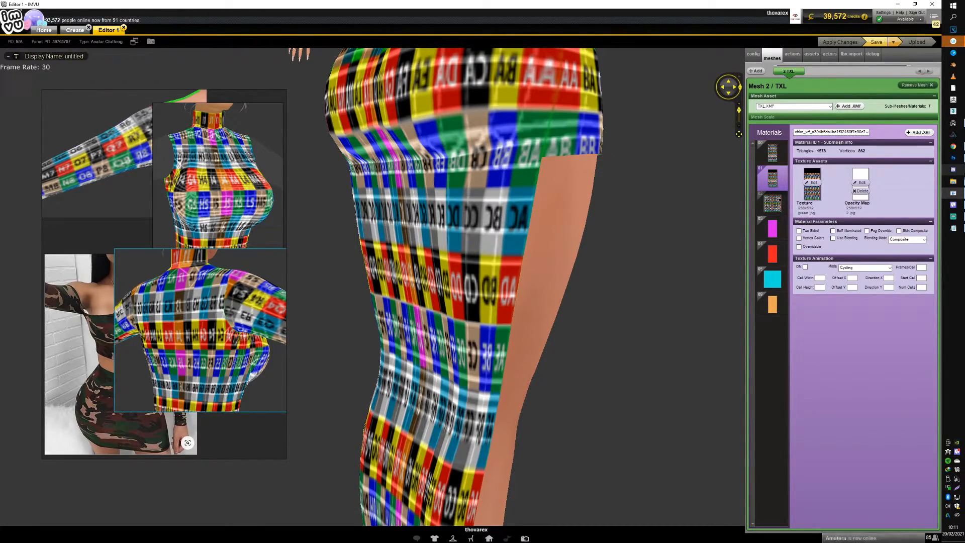
Switch to Photoshop and fill the back map's lower part, from mid-row AB down through row AJ, with black on a new layer
left_click(955, 160)
left_click_drag(570, 406, 583, 146)
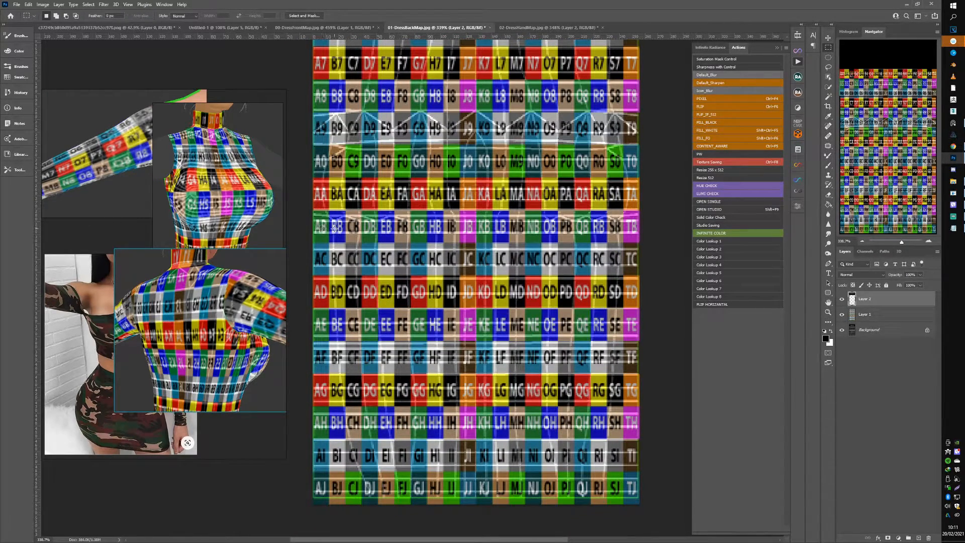
left_click_drag(311, 229, 736, 510)
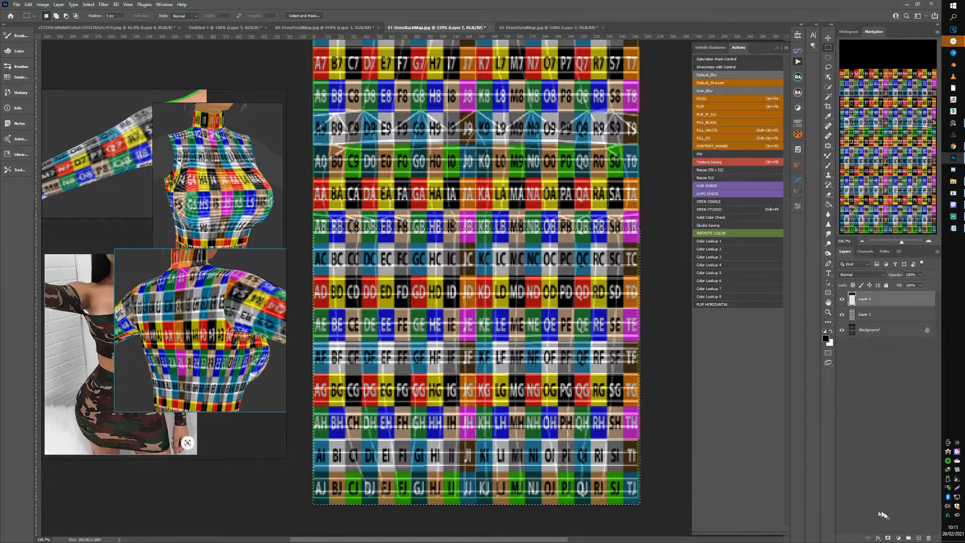
left_click(919, 539)
key("alt+BackSpace")
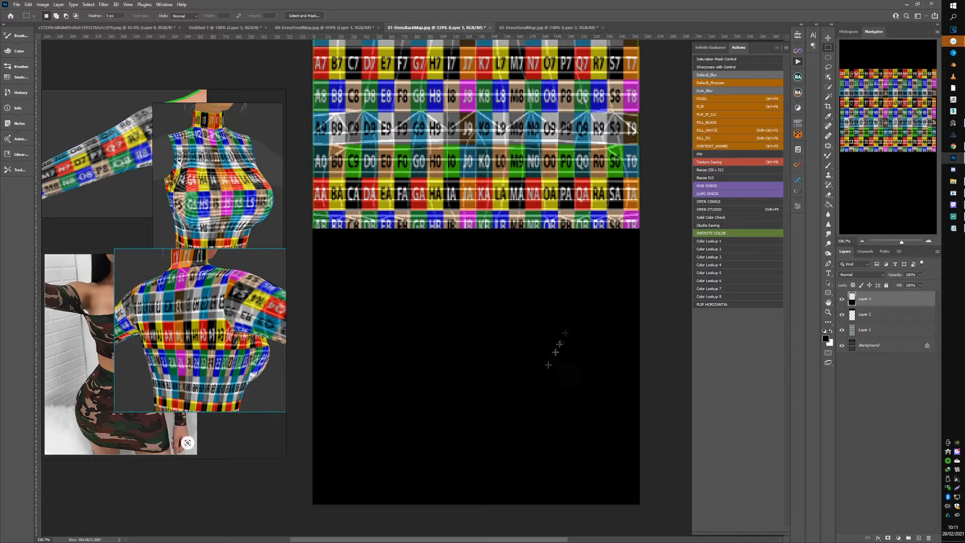
Save the back map with the blacked-out lower rows as a JPEG, replacing 01-DressBackMap.jpg
key("ctrl+shift+s")
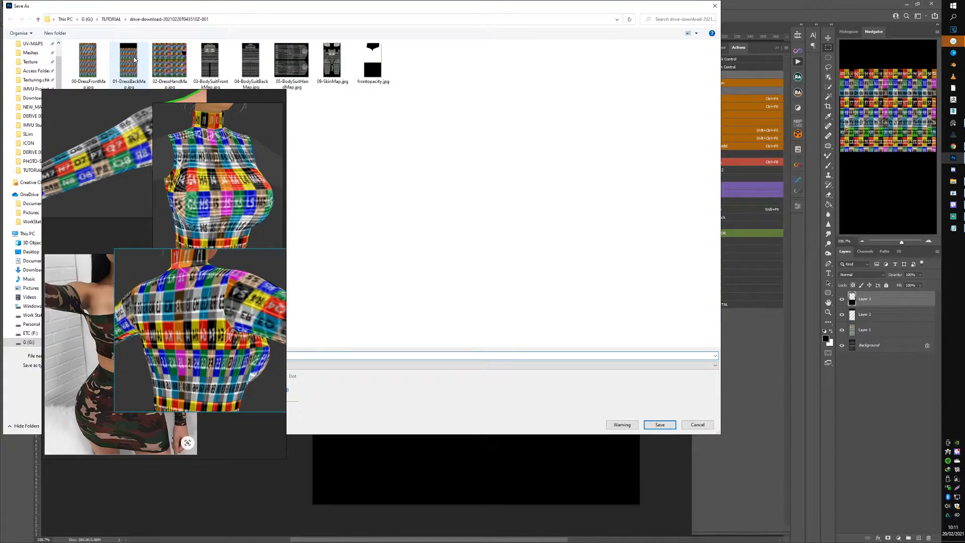
double_click(133, 60)
left_click(487, 275)
left_click(516, 153)
Switch to the IMVU editor, reload 01-DressBackMap.jpg as the back material's texture, apply it and check the dress's upper back
left_click(961, 199)
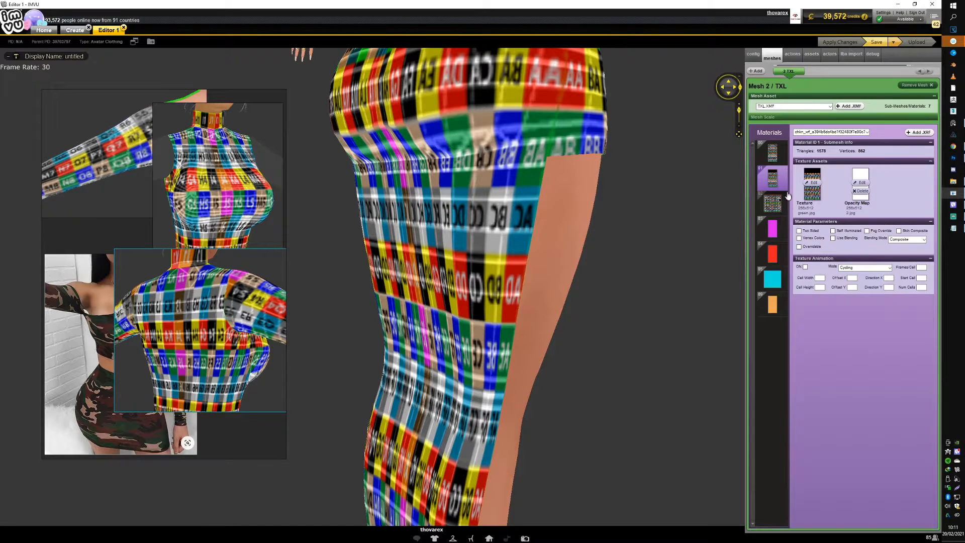
left_click(815, 183)
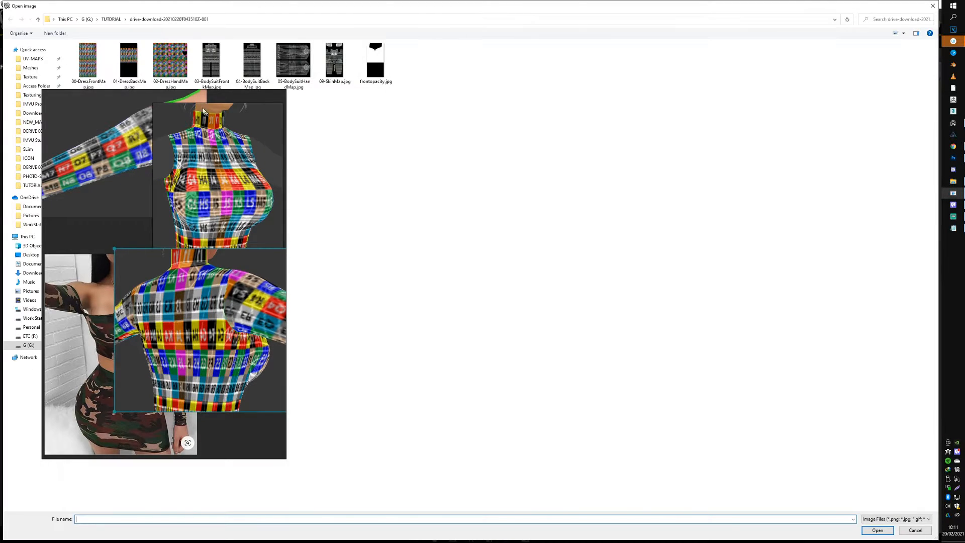
double_click(123, 59)
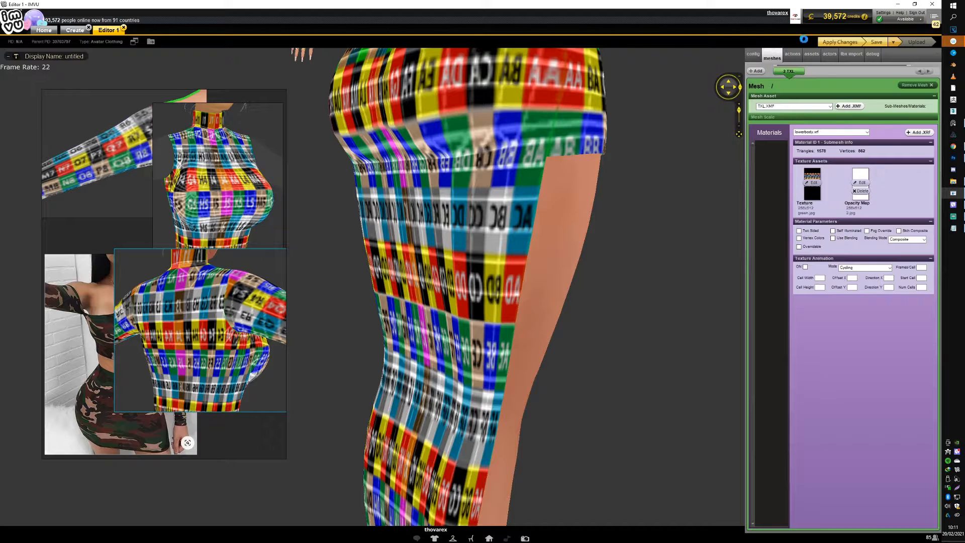
left_click_drag(614, 207, 517, 182)
left_click_drag(471, 160, 465, 191)
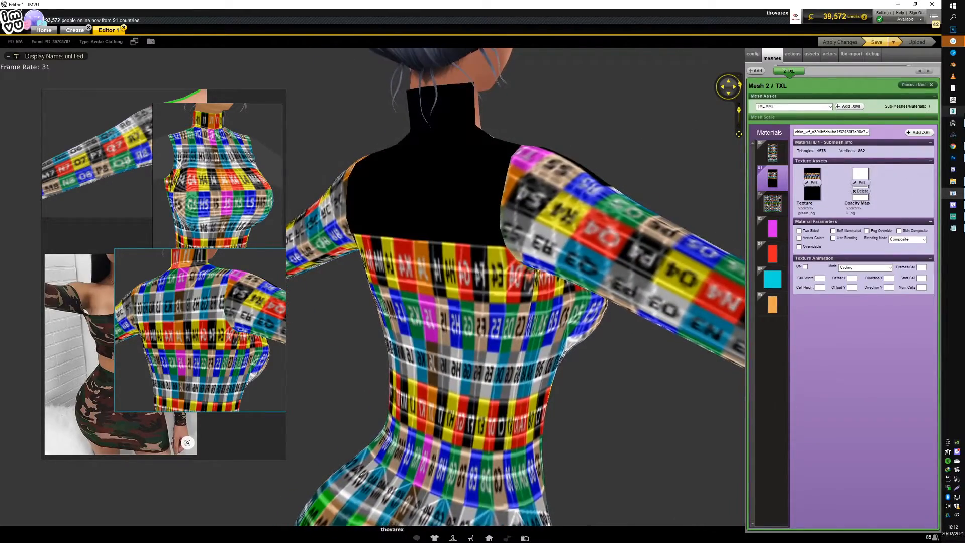
Capture the avatar's upper back with the blacked-out rows as a screen snip and paste it onto the reference board
left_click_drag(621, 216, 543, 272)
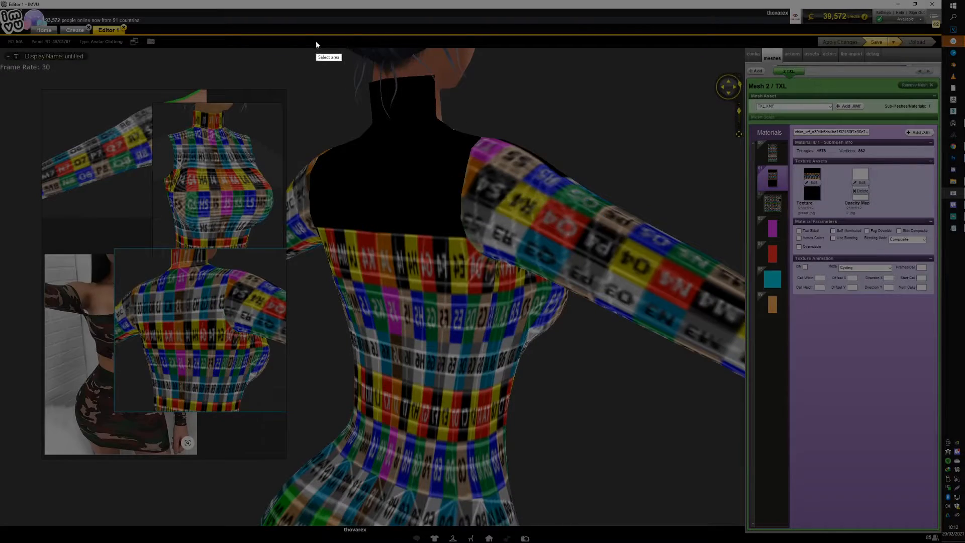
left_click_drag(316, 42, 628, 369)
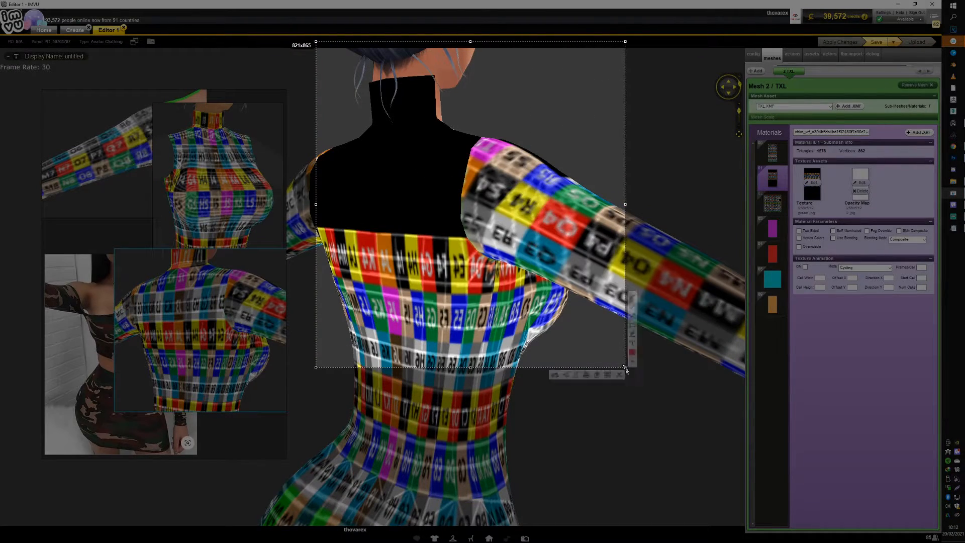
left_click(601, 376)
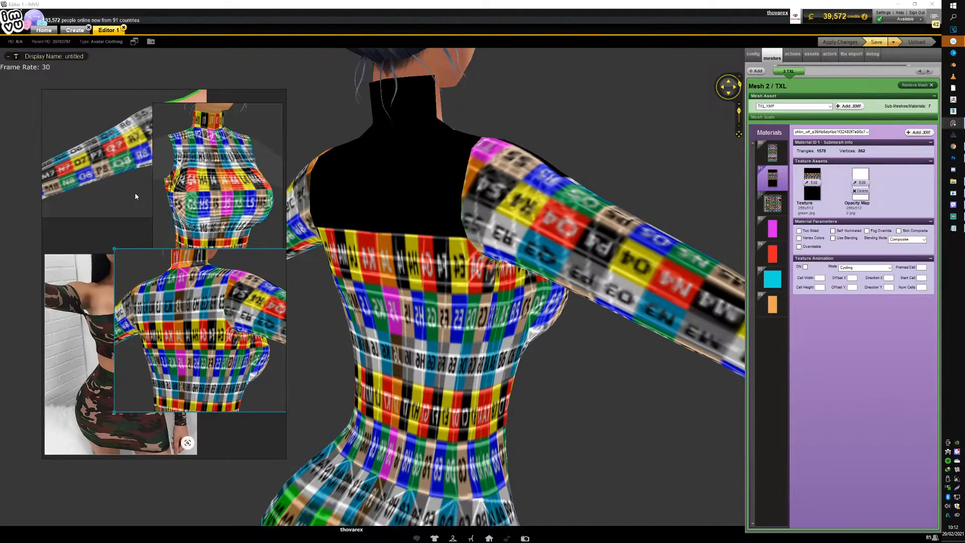
key("ctrl+v")
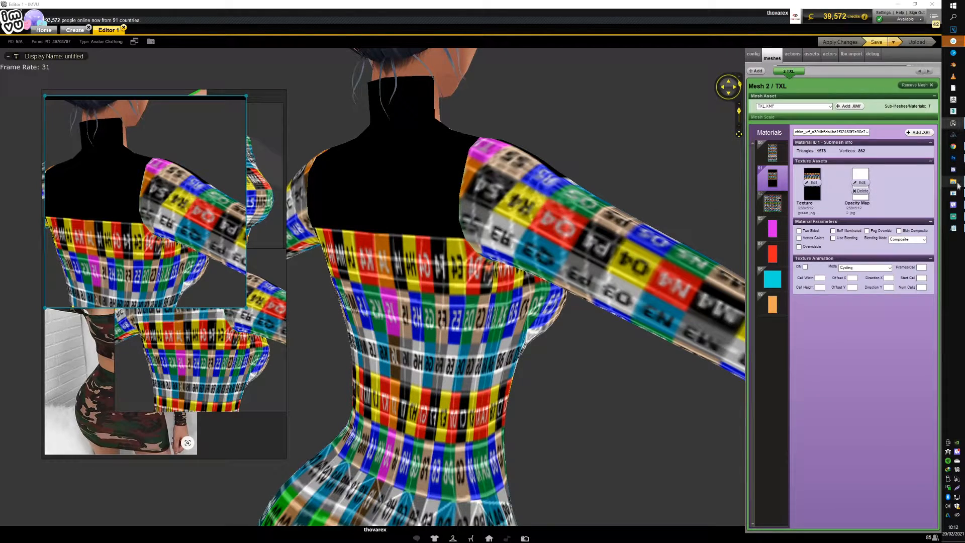
Switch to 02-DressHandMap.jpg in Photoshop and extend the black shoulder shape up to row 3 with a curved Pen tool path filled black
left_click(953, 157)
left_click(513, 27)
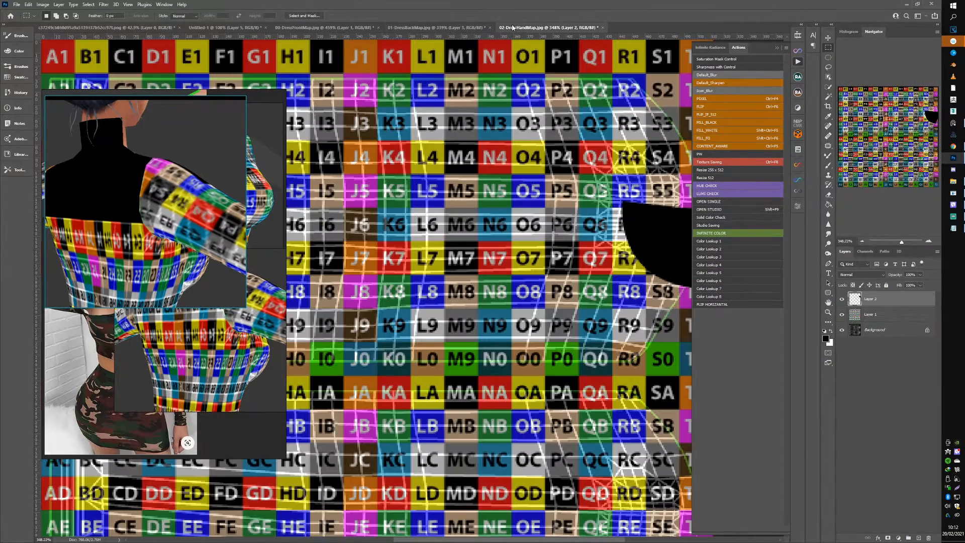
scroll(572, 236, "down", 6)
scroll(572, 237, "up", 5)
left_click_drag(606, 234, 529, 236)
scroll(542, 194, "up", 5)
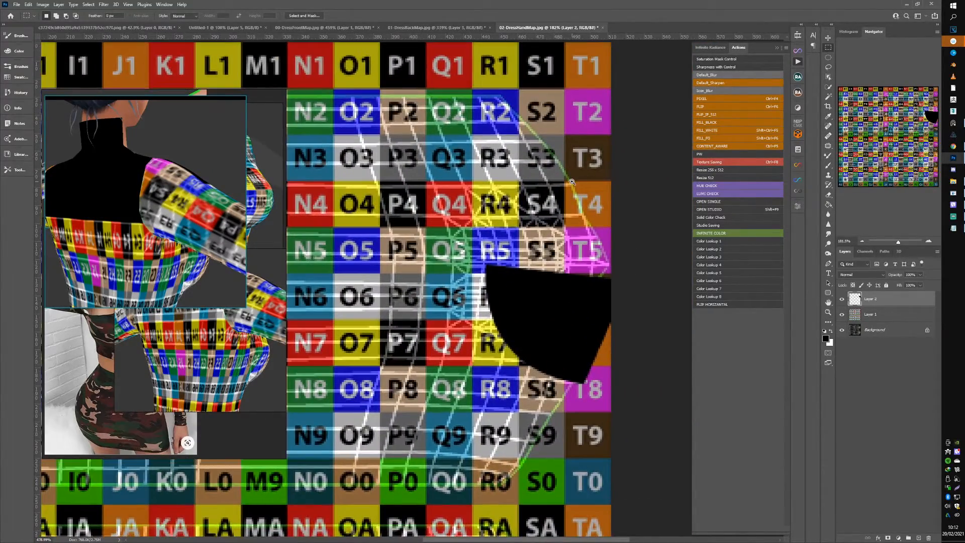
scroll(574, 181, "up", 1)
scroll(574, 181, "up", 1)
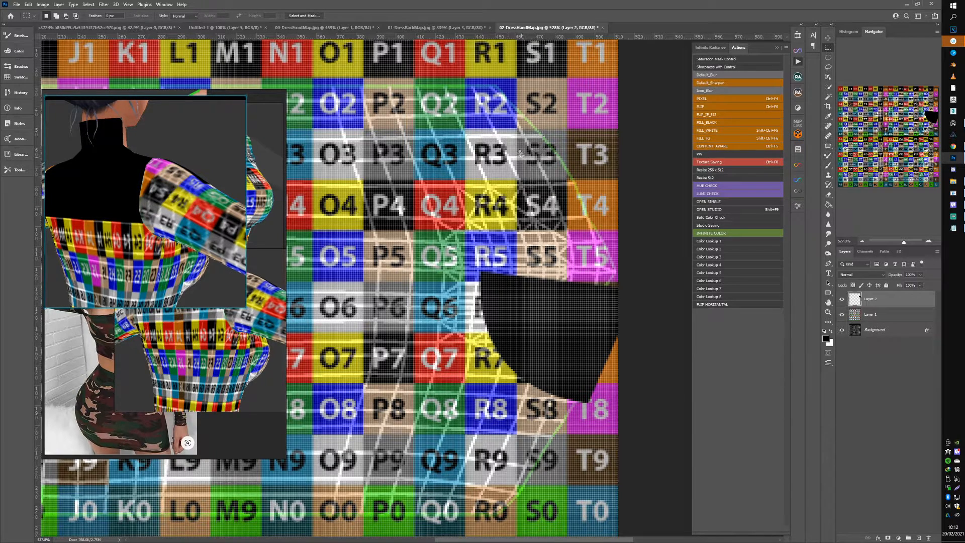
left_click(829, 263)
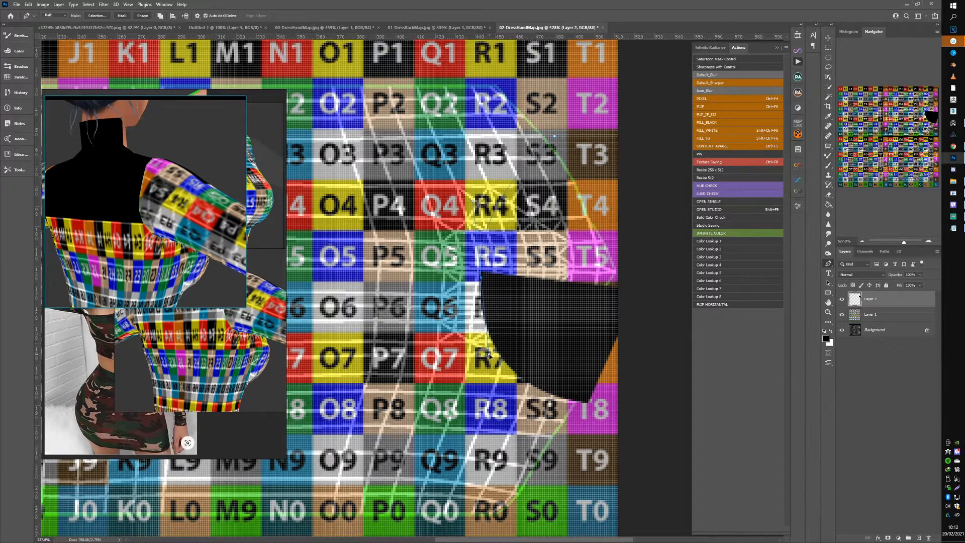
key("ctrl+Return")
key("alt+BackSpace")
key("ctrl+d")
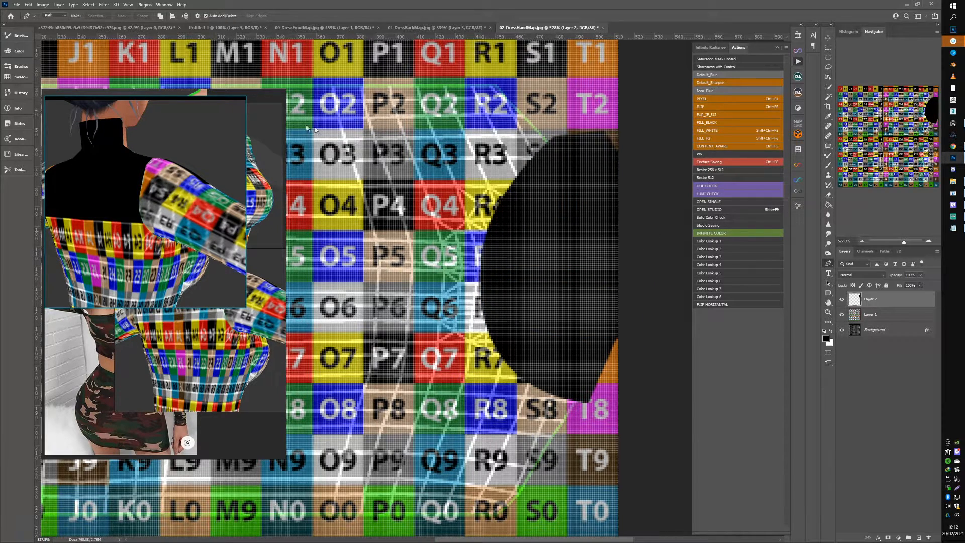
Save the sleeve map with the extended black shoulder shape as a JPEG, replacing 02-DressHandMap.jpg
key("ctrl+shift+s")
double_click(167, 57)
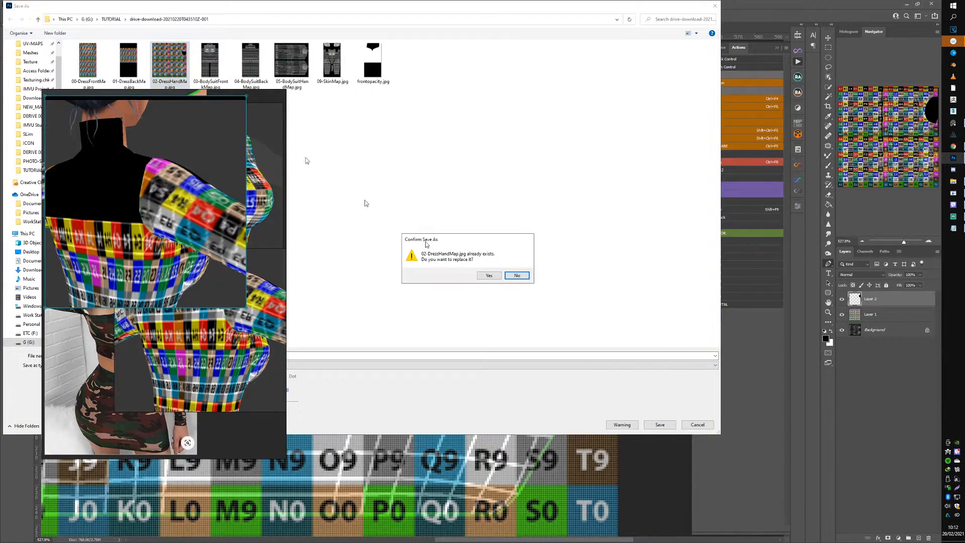
left_click(480, 277)
left_click(512, 151)
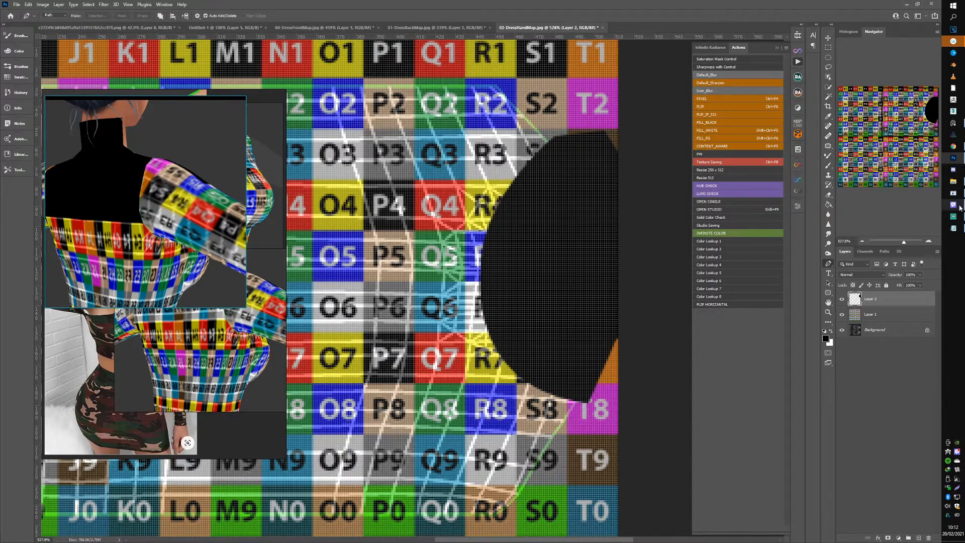
Switch to the IMVU editor, reload 02-DressHandMap.jpg as the sleeve material's texture, apply it and check the shoulders from behind
left_click(958, 205)
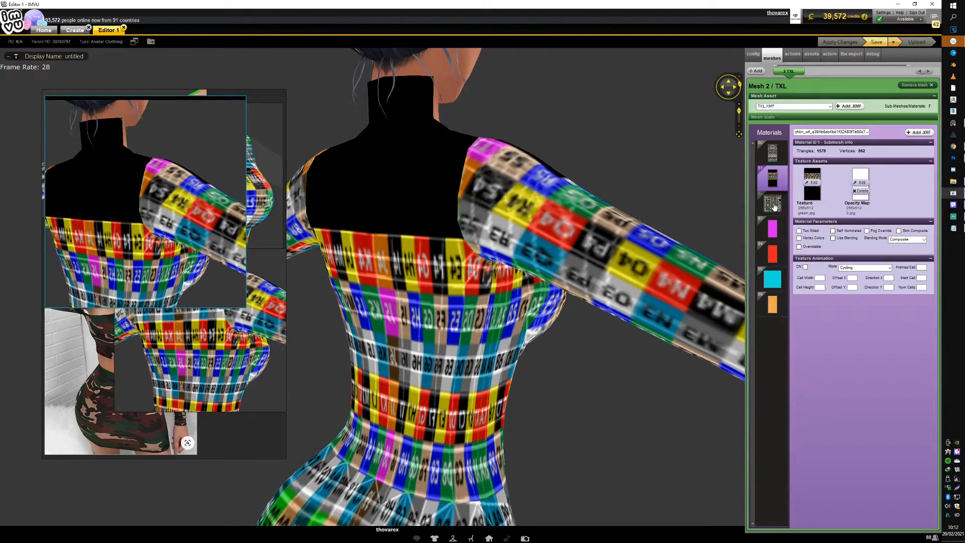
left_click(774, 204)
left_click(812, 182)
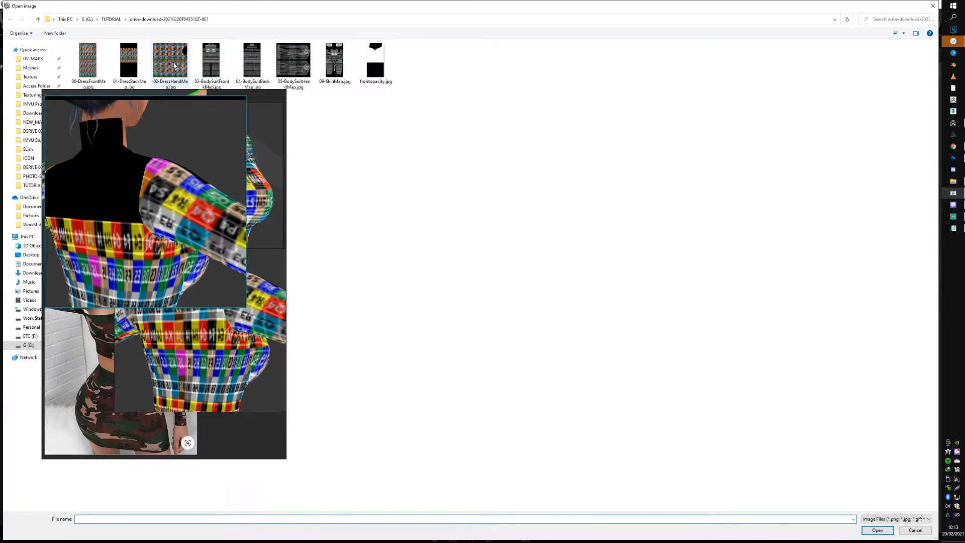
double_click(174, 66)
left_click(837, 43)
left_click_drag(619, 186, 562, 195)
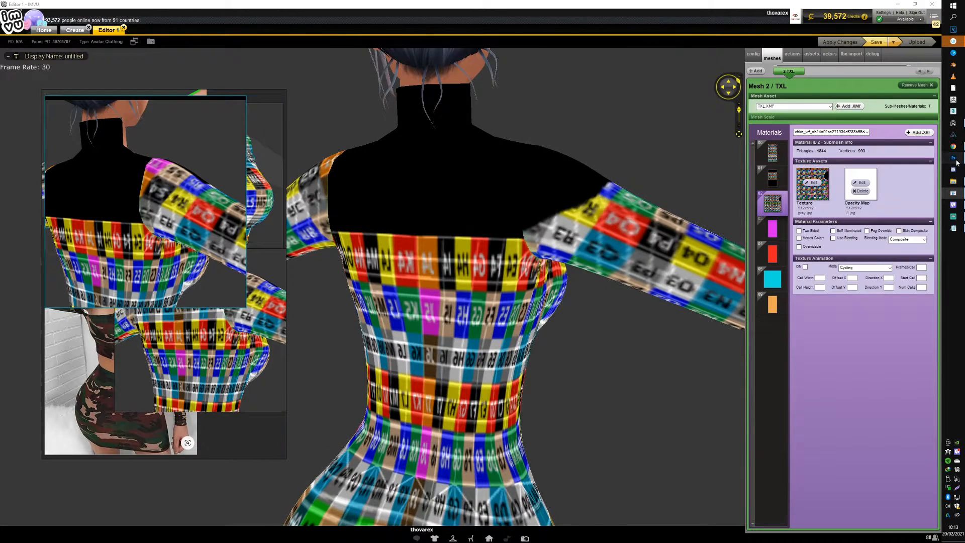
Switch to Photoshop and widen the upper edge of the black shoulder shape around S3 and R4 with a Pen tool path filled black
left_click(954, 158)
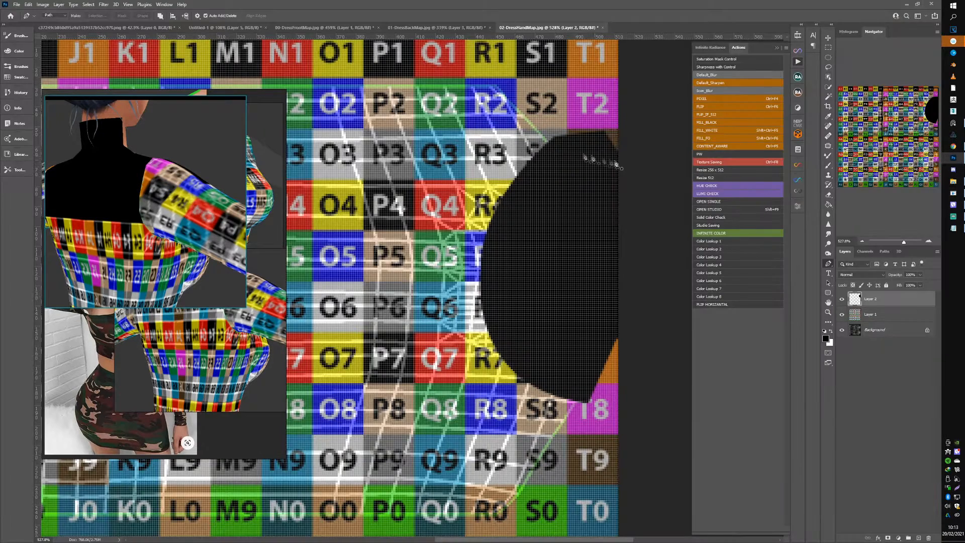
left_click(547, 133)
left_click_drag(487, 270, 484, 318)
left_click(587, 238)
left_click(605, 152)
left_click(590, 141)
key("ctrl+Return")
key("alt+BackSpace")
key("ctrl+d")
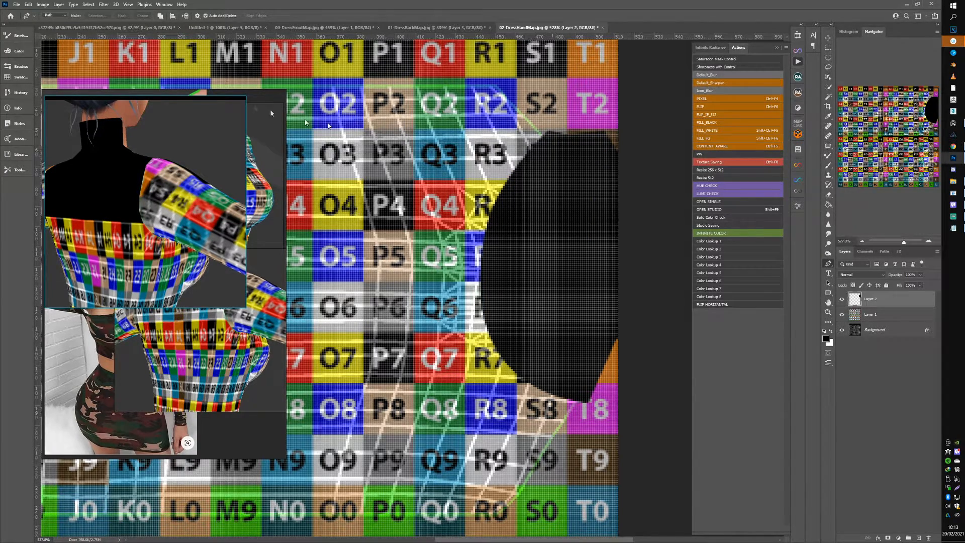
Save the sleeve map with the widened upper shoulder edge as a JPEG, replacing 02-DressHandMap.jpg
key("ctrl+shift+s")
double_click(179, 58)
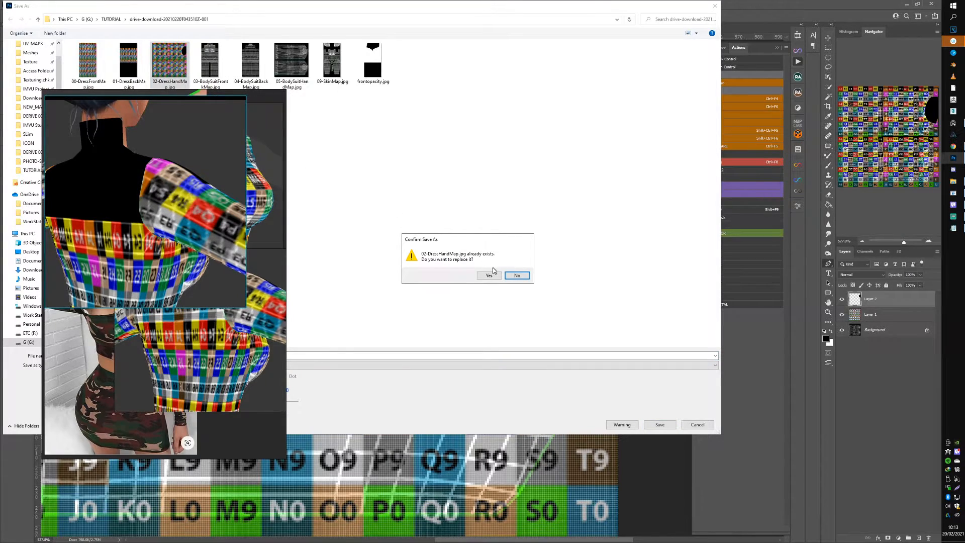
left_click(488, 275)
left_click(512, 150)
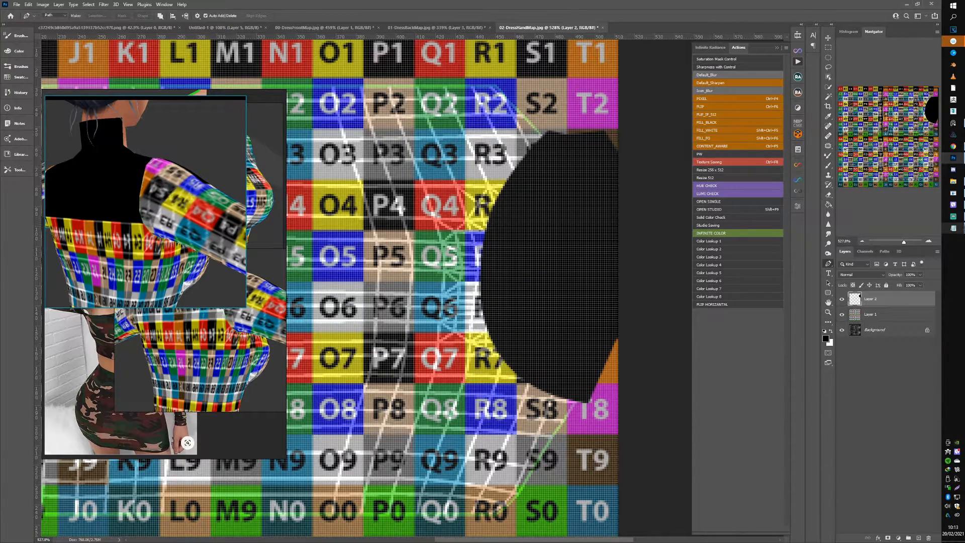
Switch to the IMVU editor, load the updated 02-DressHandMap.jpg into the sleeve material, apply it and inspect both shoulders
left_click(955, 195)
left_click(810, 182)
left_click(173, 68)
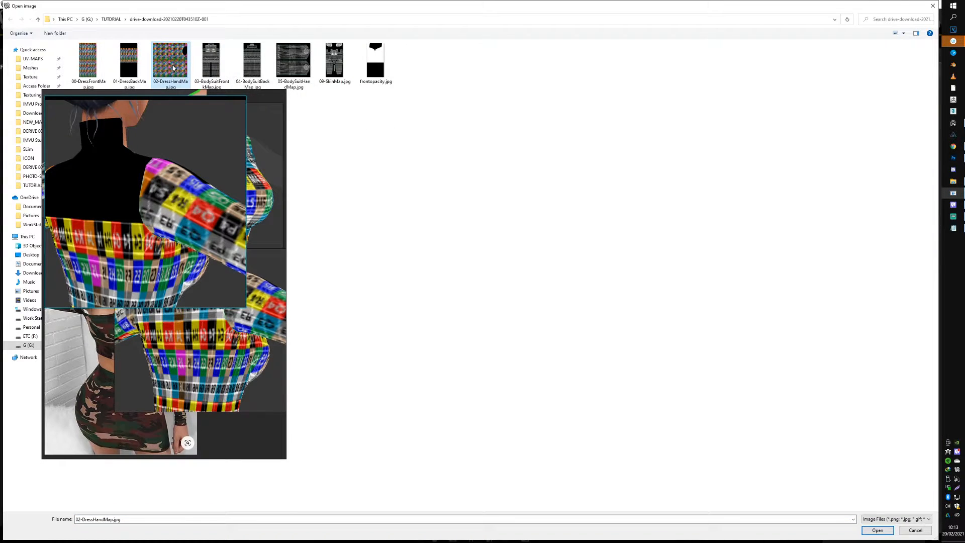
double_click(173, 67)
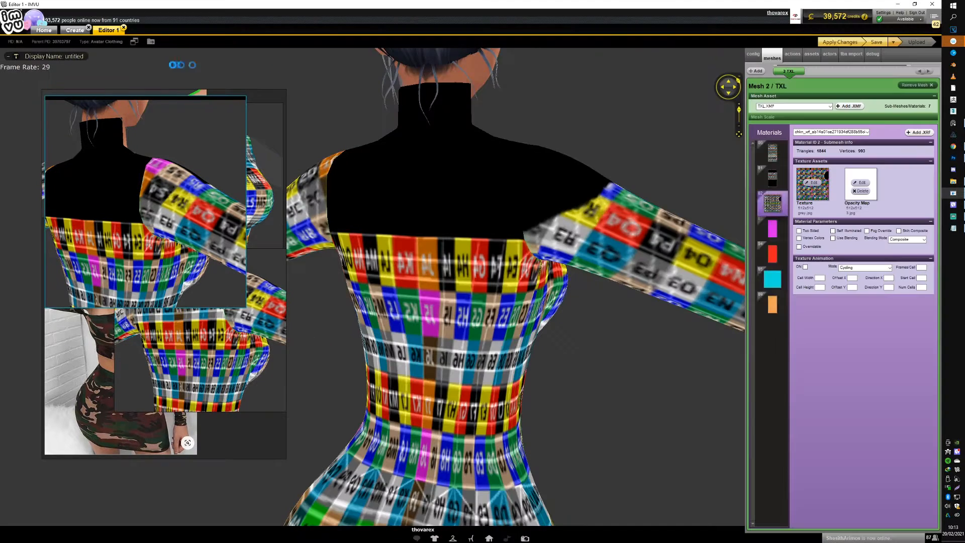
left_click(852, 45)
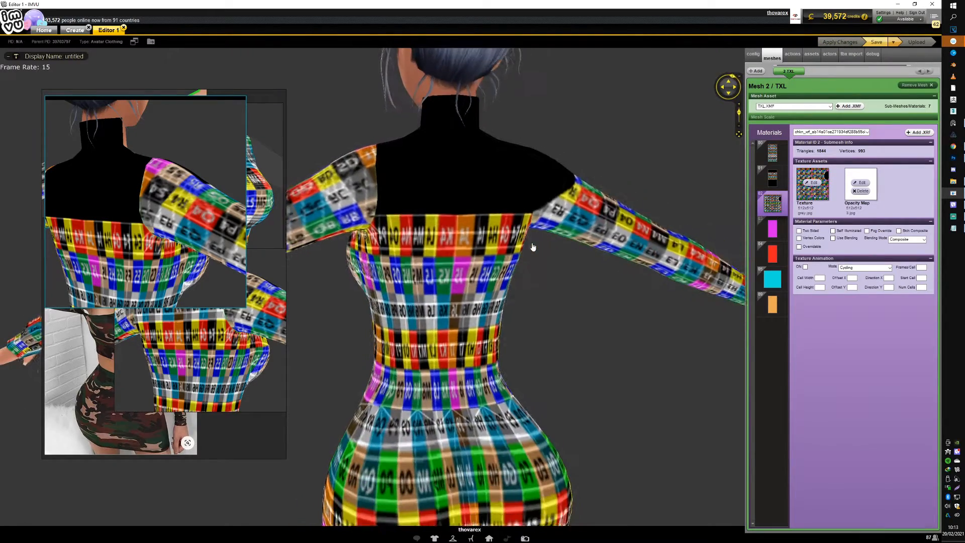
left_click_drag(526, 247, 662, 240)
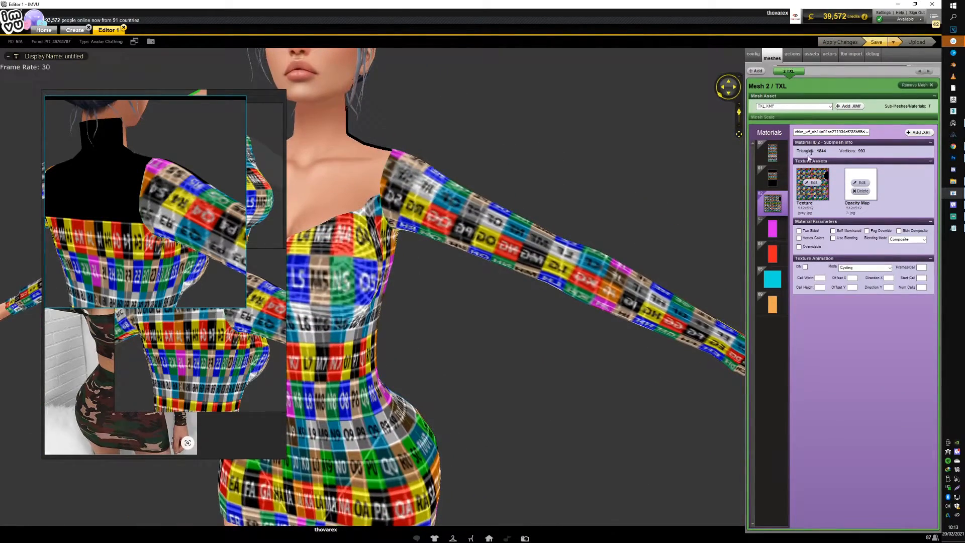
Switch to Photoshop and hide the sleeve map's grid layer, Layer 1, to examine the UV wireframe of both sleeves
left_click(953, 158)
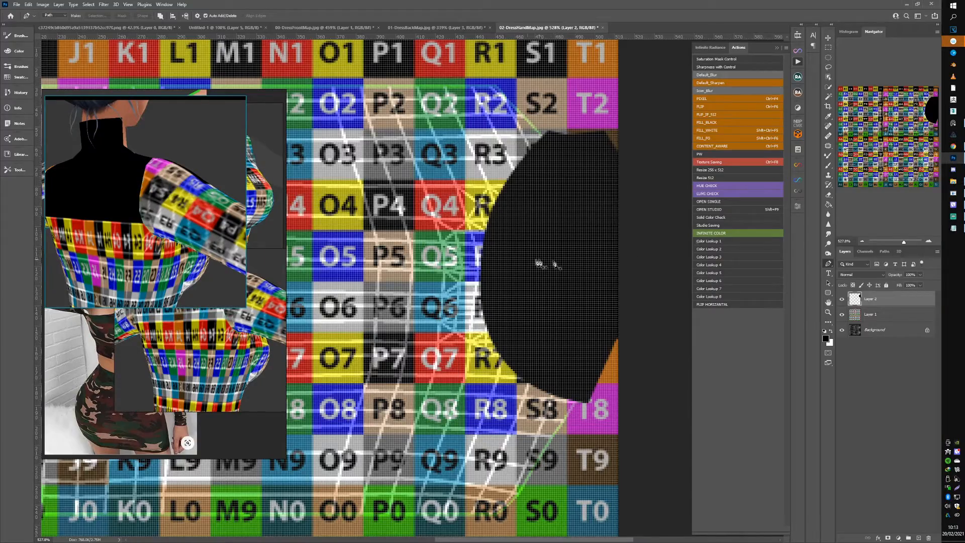
scroll(485, 289, "down", 3)
scroll(485, 288, "down", 3)
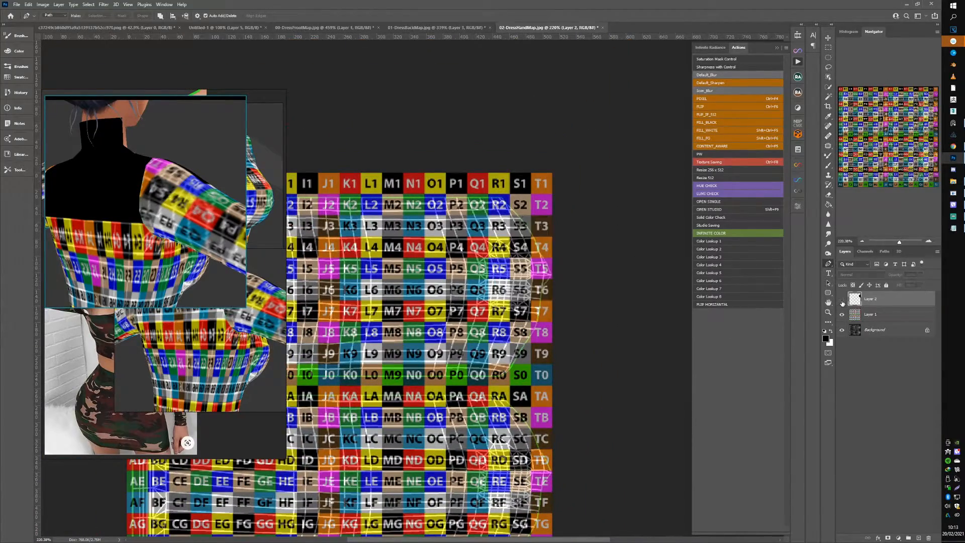
left_click_drag(651, 365, 730, 310)
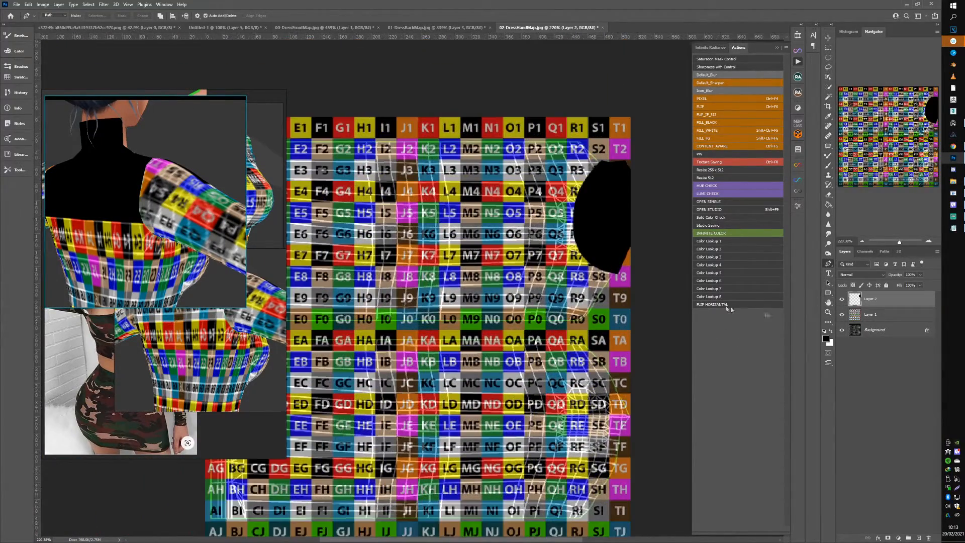
left_click(843, 315)
scroll(526, 382, "left", 3)
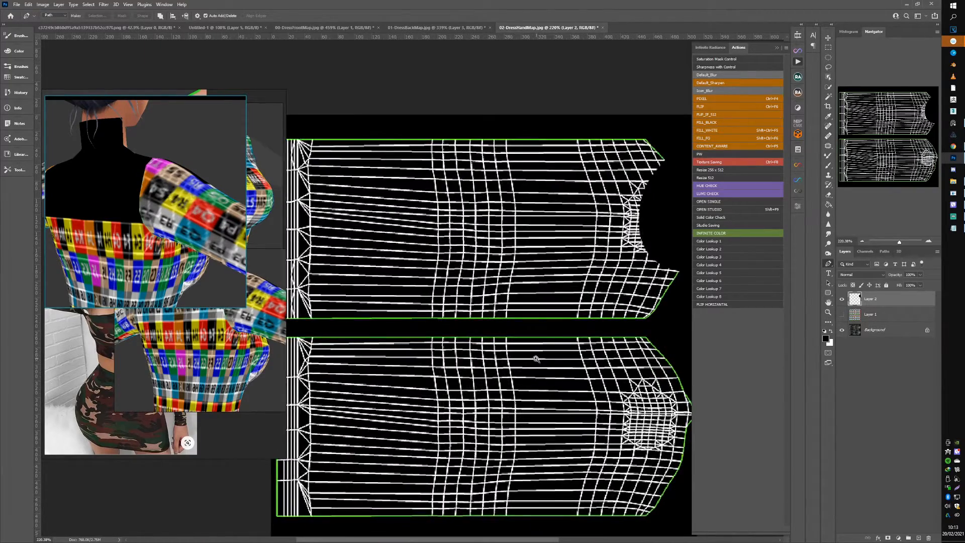
scroll(537, 359, "down", 2)
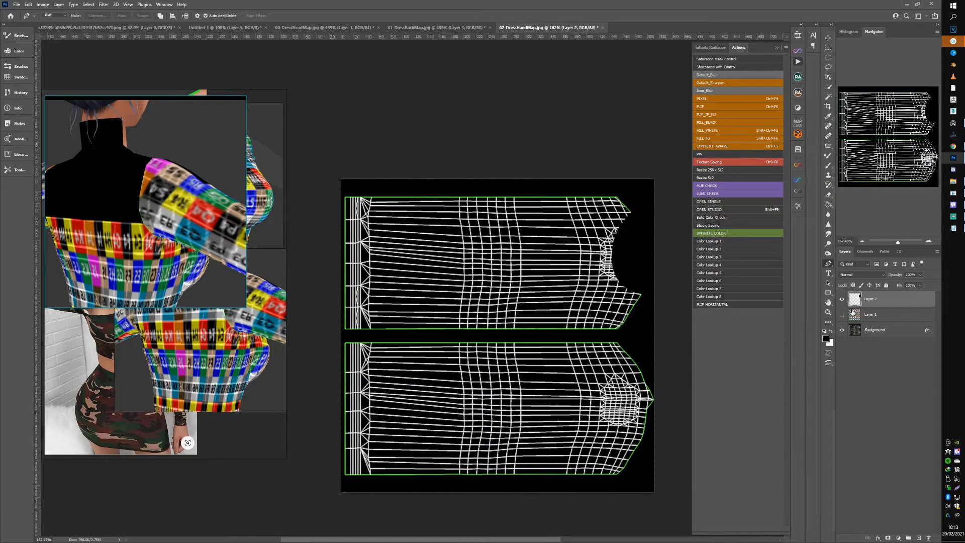
Duplicate the black shoulder shape on Layer 2 and flip the copy vertically across the whole canvas onto the other sleeve
key("ctrl+j")
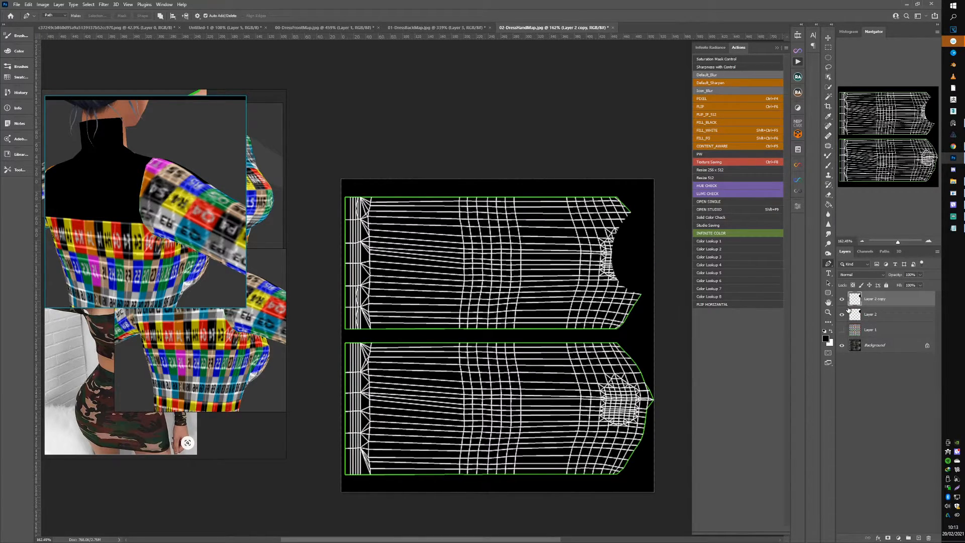
left_click(828, 48)
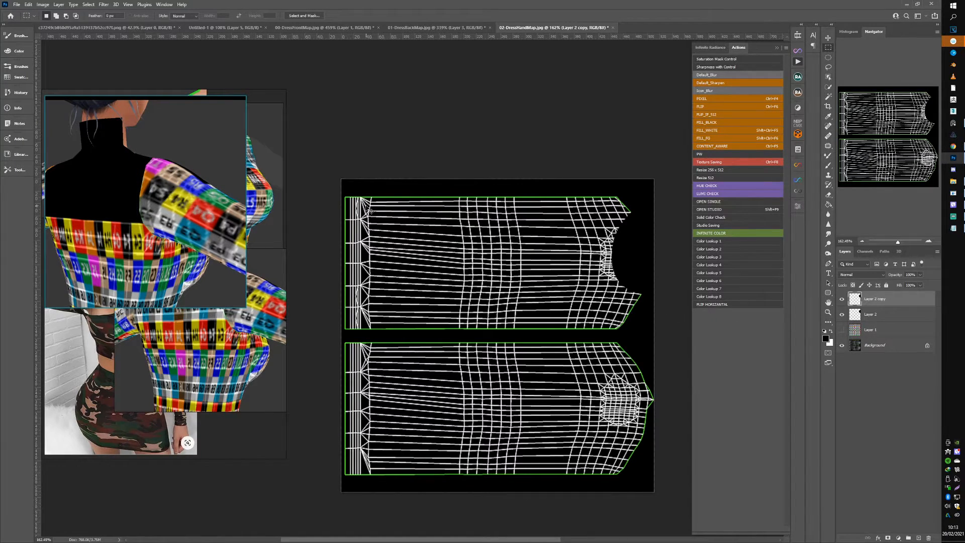
left_click_drag(340, 168, 656, 493)
scroll(655, 334, "down", 3)
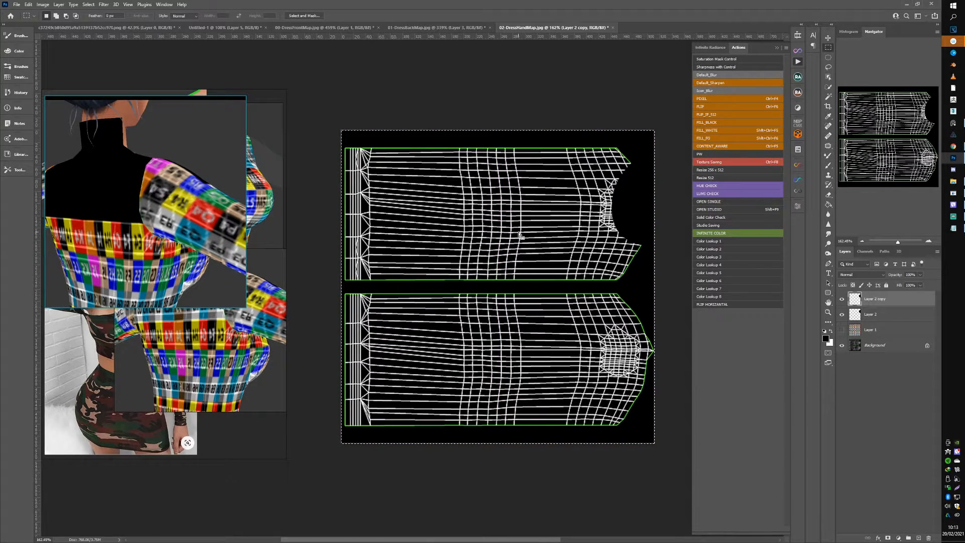
left_click(28, 4)
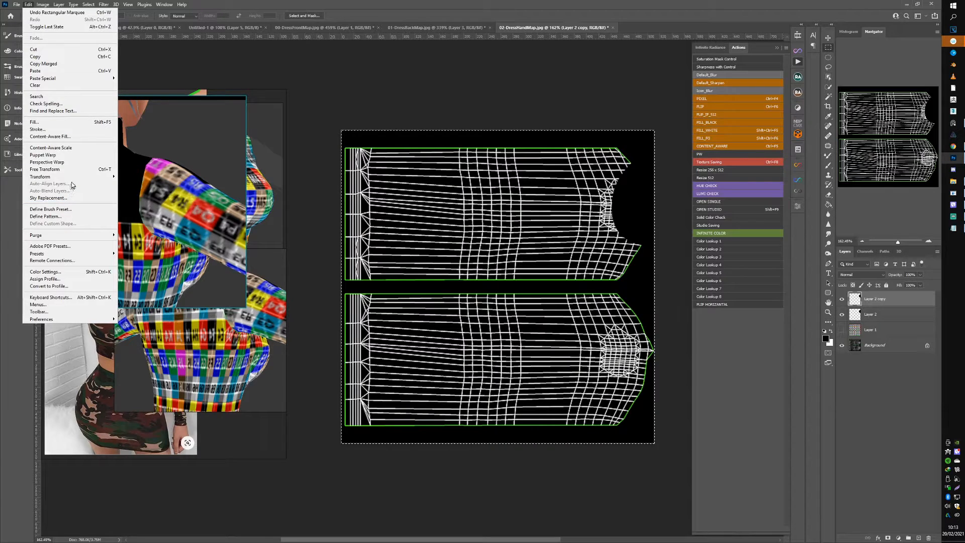
mouse_move(92, 177)
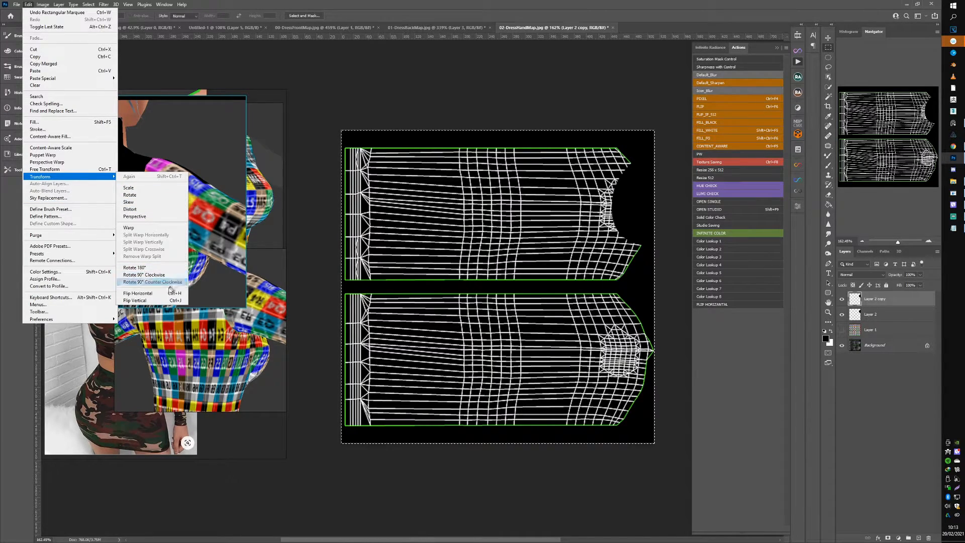
left_click(146, 300)
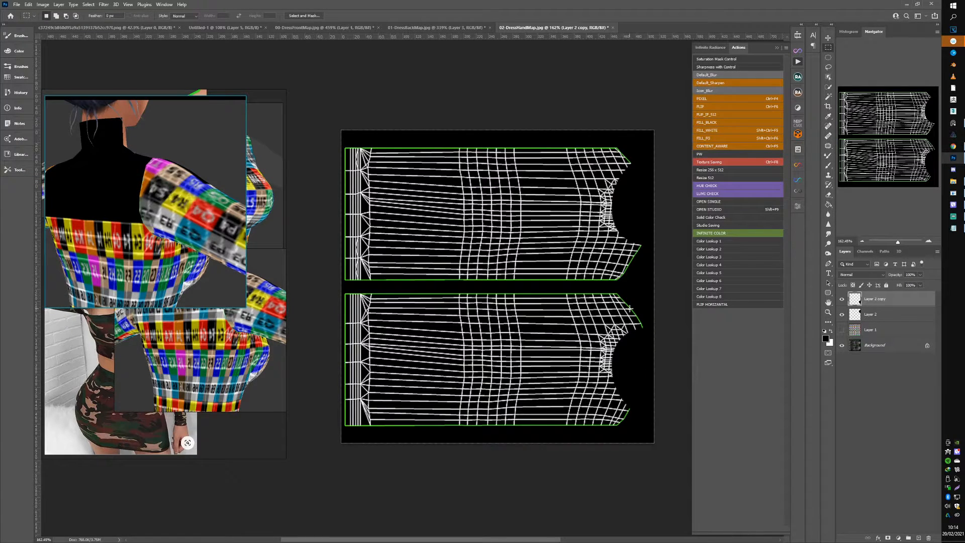
Show the grid on Layer 1 again and save the sleeve map with both black shapes as a JPEG, replacing 02-DressHandMap.jpg
left_click(842, 330)
left_click_drag(610, 340, 528, 320)
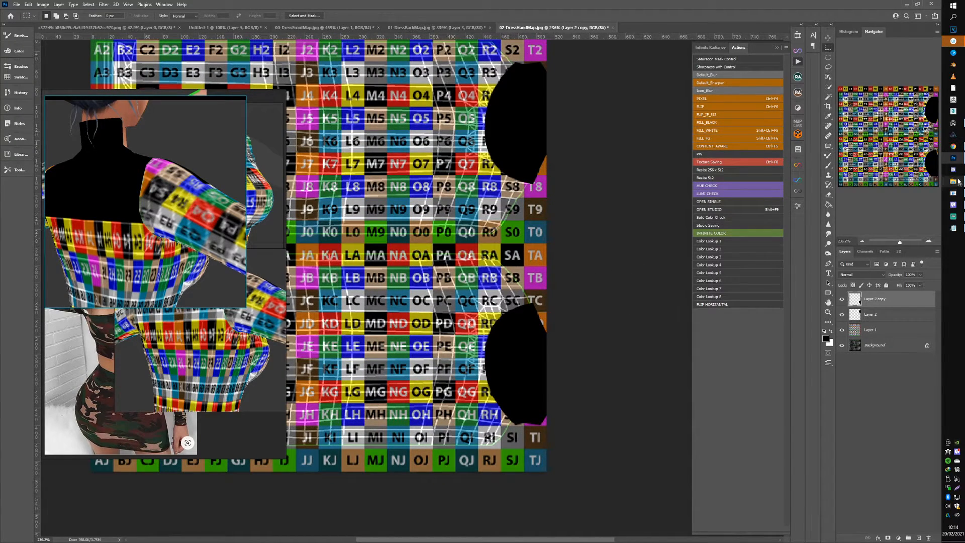
key("ctrl+shift+s")
double_click(169, 60)
left_click(479, 274)
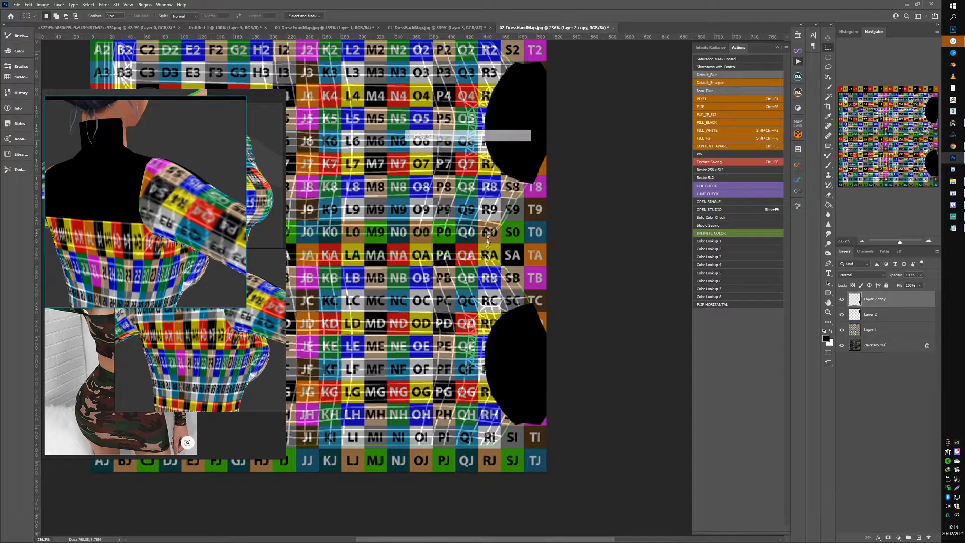
left_click(513, 150)
Switch to the IMVU editor, load the 02-DressHandMap.jpg with both shapes into the sleeve material, apply it and inspect the shoulder
left_click(958, 193)
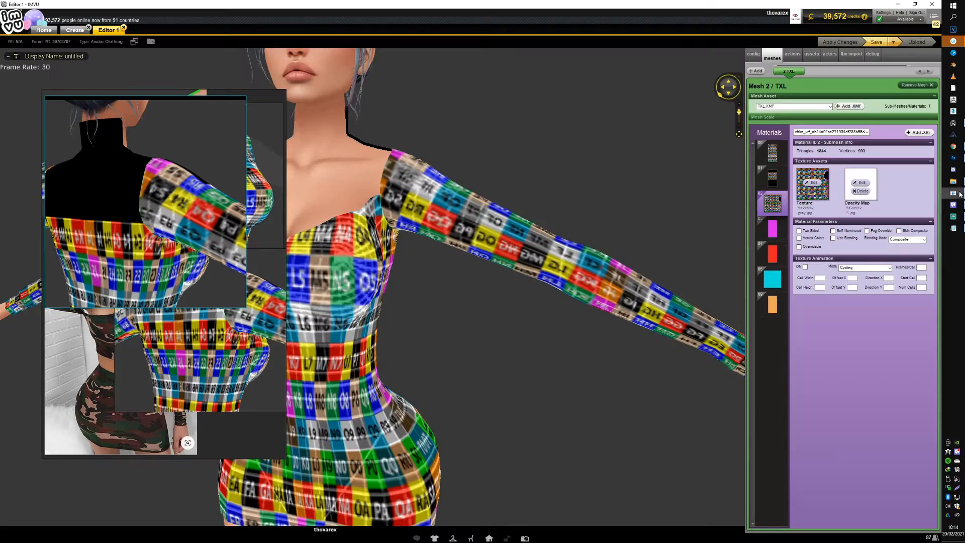
left_click(818, 185)
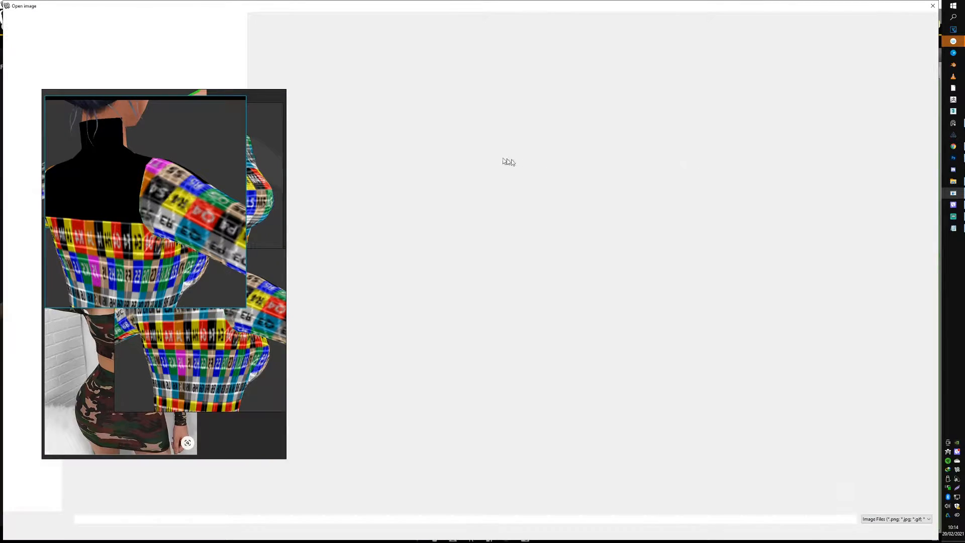
double_click(162, 65)
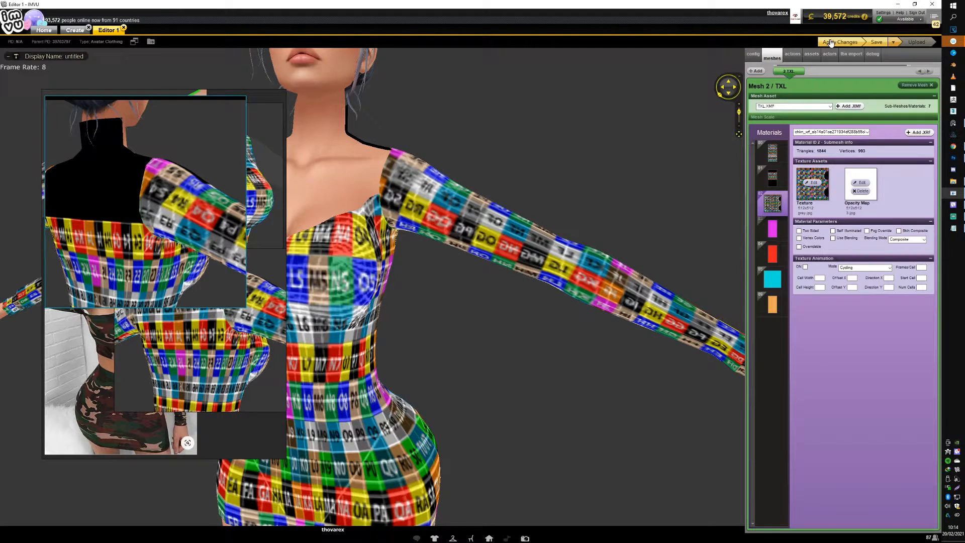
mouse_move(420, 224)
left_mouse_down()
mouse_move(303, 219)
mouse_move(429, 213)
left_mouse_up()
Switch to Photoshop and hide Layer 2 copy to uncover the lower sleeve's shoulder grid, comparing it with the avatar in IMVU
left_click(954, 157)
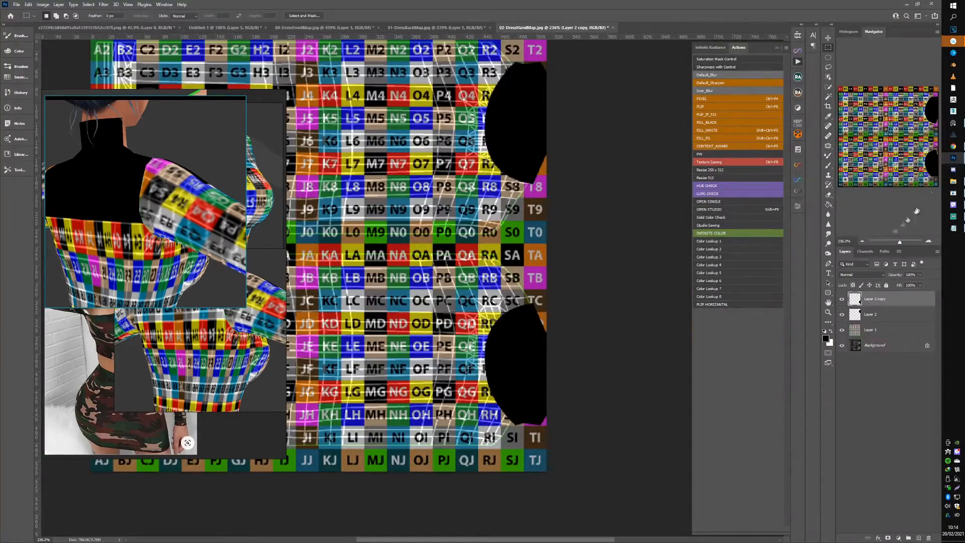
left_click(843, 299)
scroll(471, 367, "up", 3)
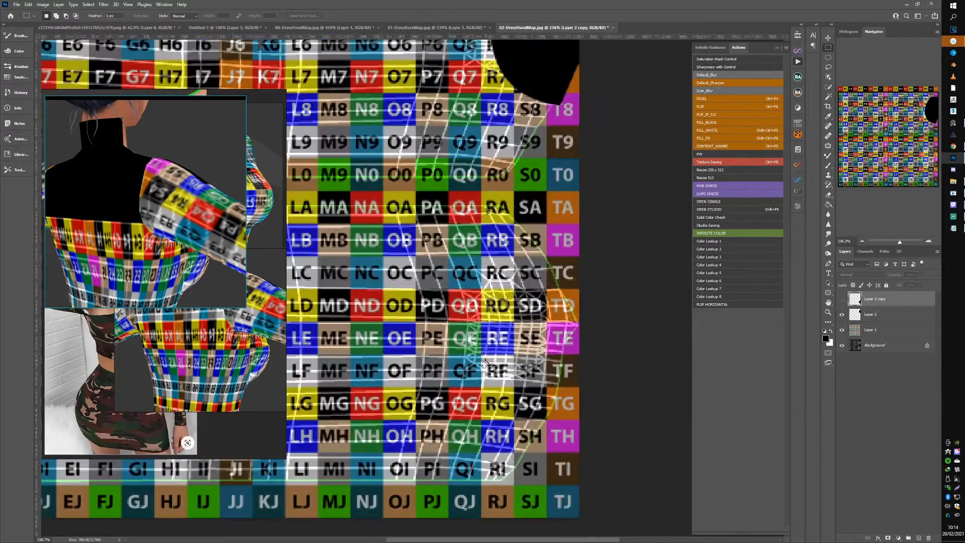
left_click(958, 194)
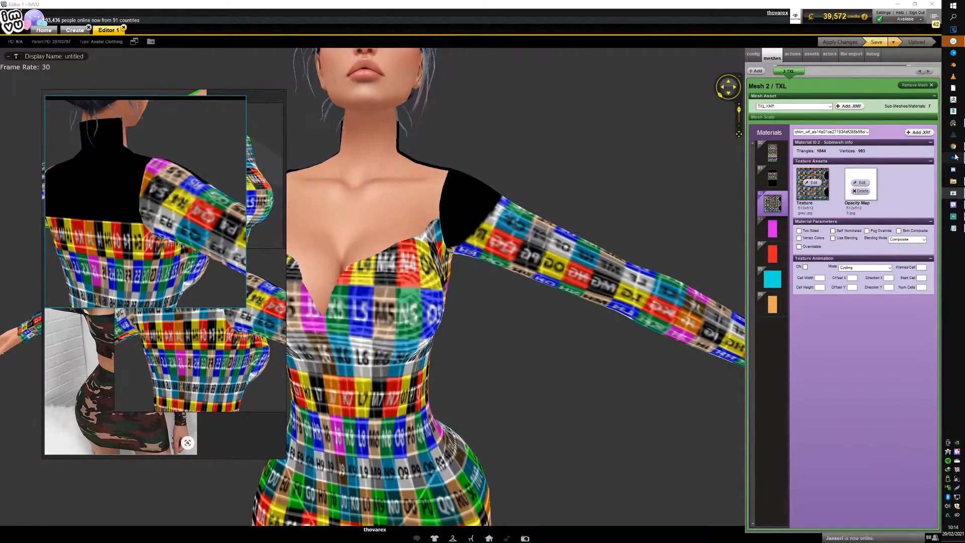
left_click(954, 157)
Save the sleeve map without the flipped shape as a JPEG, replacing 02-DressHandMap.jpg
key("ctrl+shift+s")
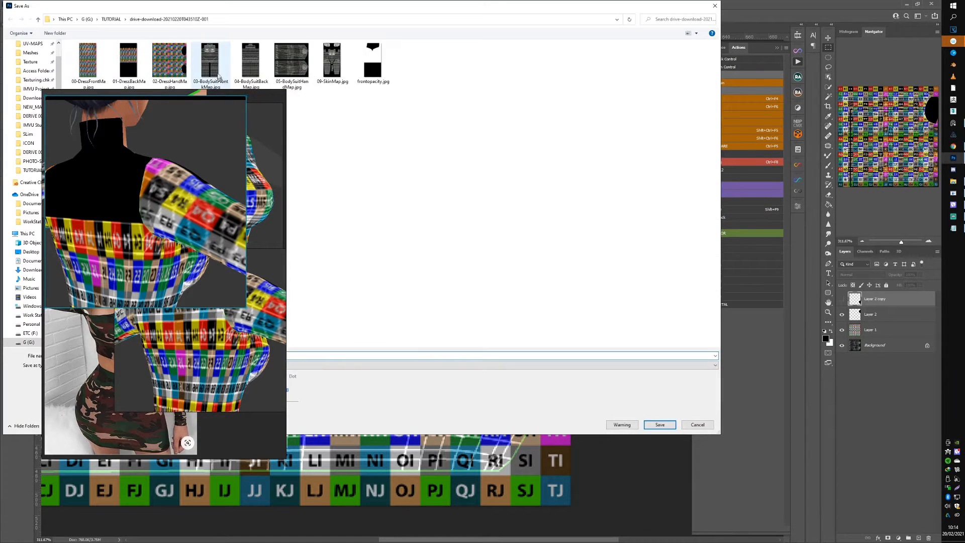
double_click(173, 53)
left_click(489, 276)
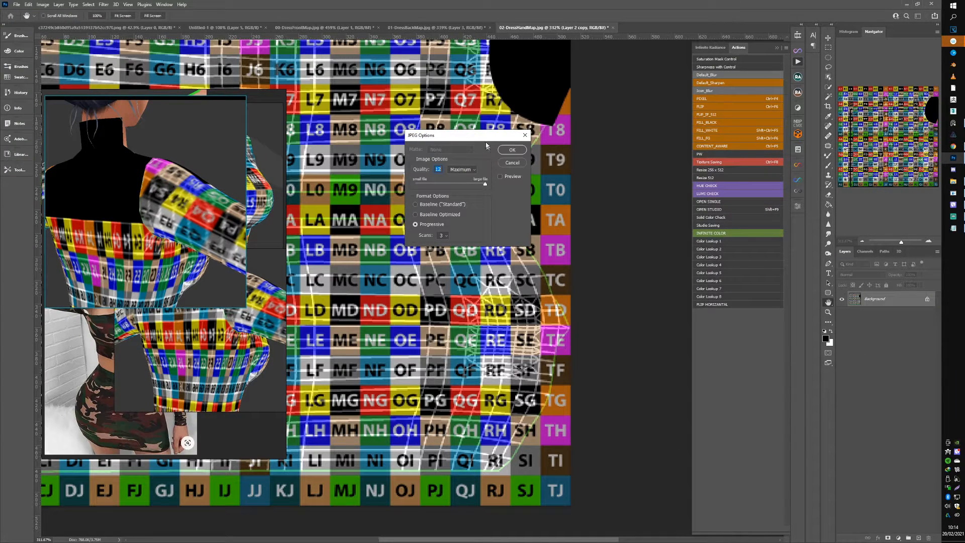
left_click(513, 149)
Switch to the IMVU editor, reload 02-DressHandMap.jpg as the sleeve texture, and apply it to reveal the shoulder grid
left_click(953, 193)
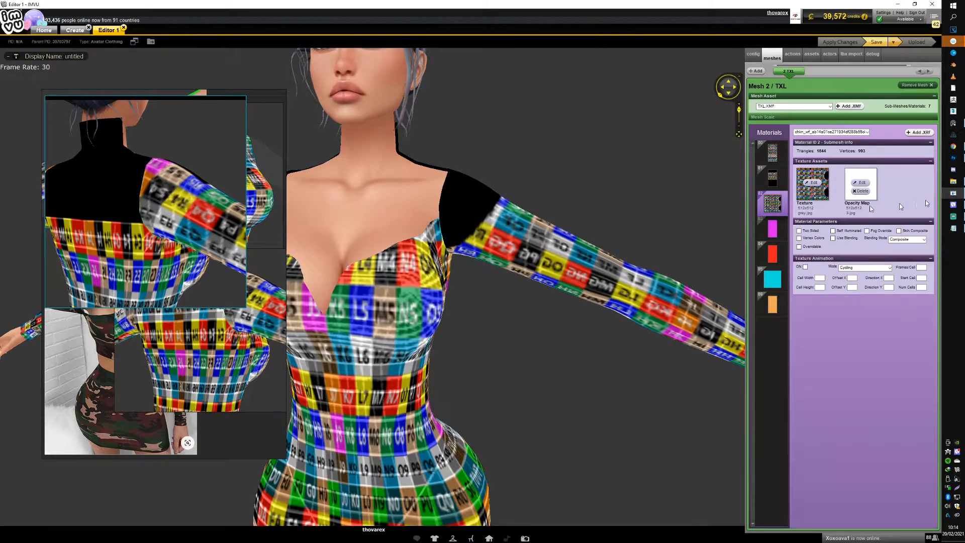
left_click(814, 186)
double_click(172, 59)
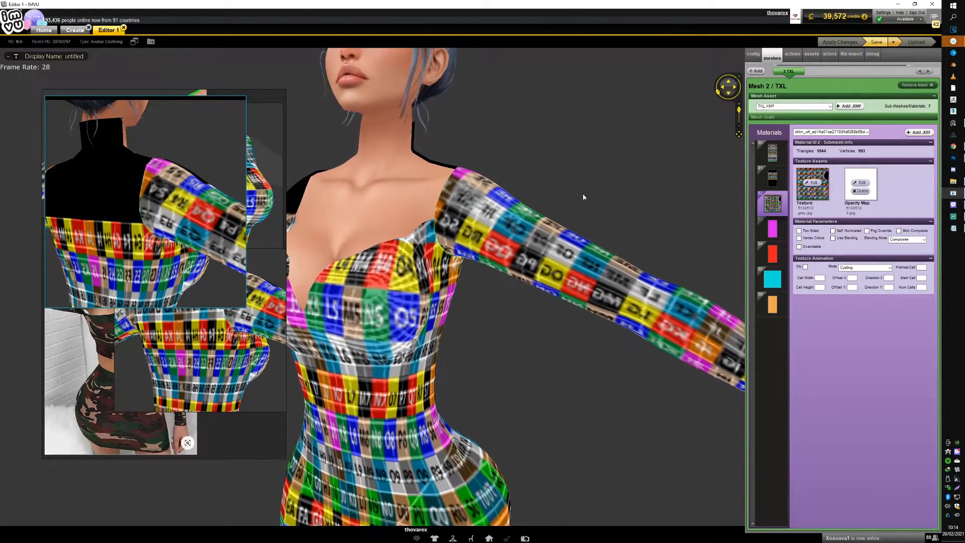
Capture the avatar's chest and gridded left shoulder from the front and paste the image onto the floating reference board
key("Print")
left_click_drag(303, 100, 563, 336)
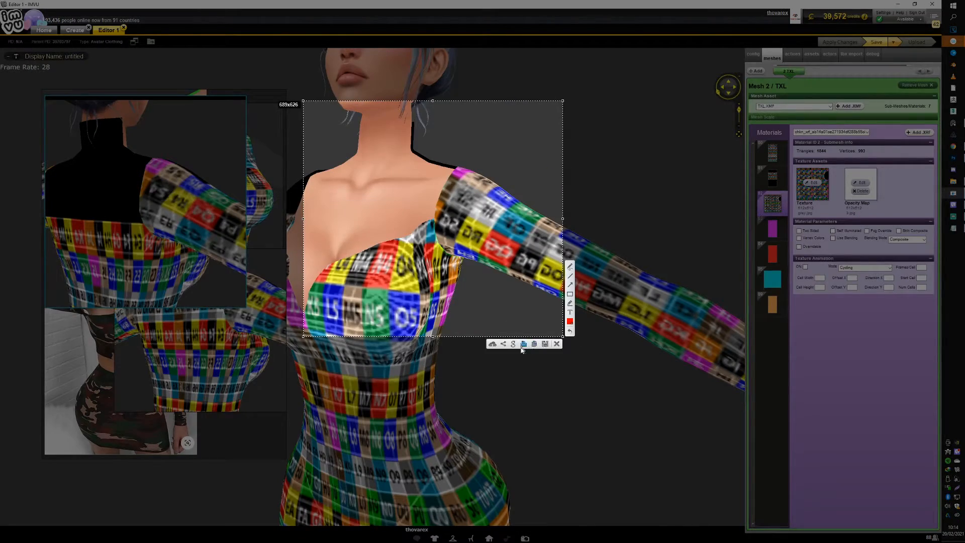
left_click(533, 345)
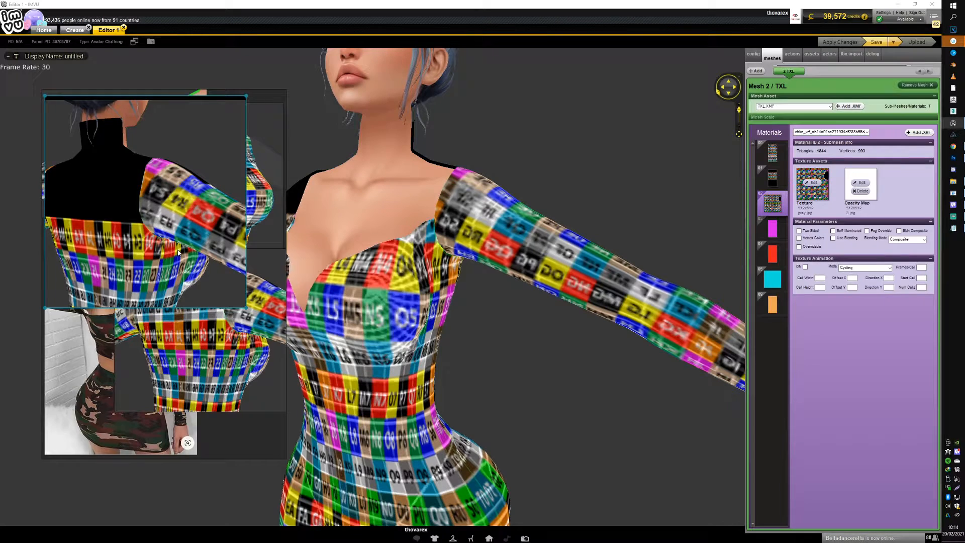
key("ctrl+v")
left_click_drag(192, 247, 176, 222)
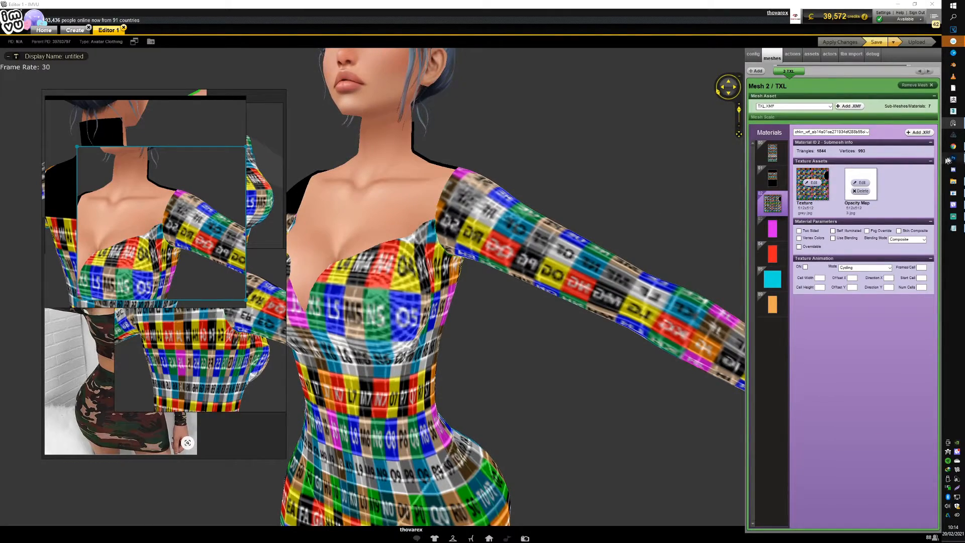
Switch to Photoshop and start a Pen tool path on the lower sleeve's shoulder end, beginning beside TH
left_click(954, 158)
scroll(536, 313, "down", 2)
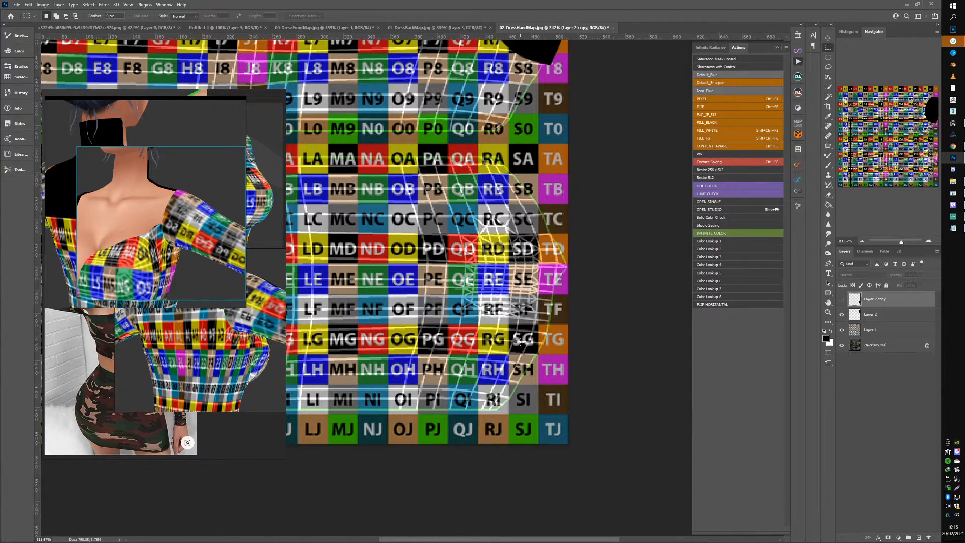
key("p")
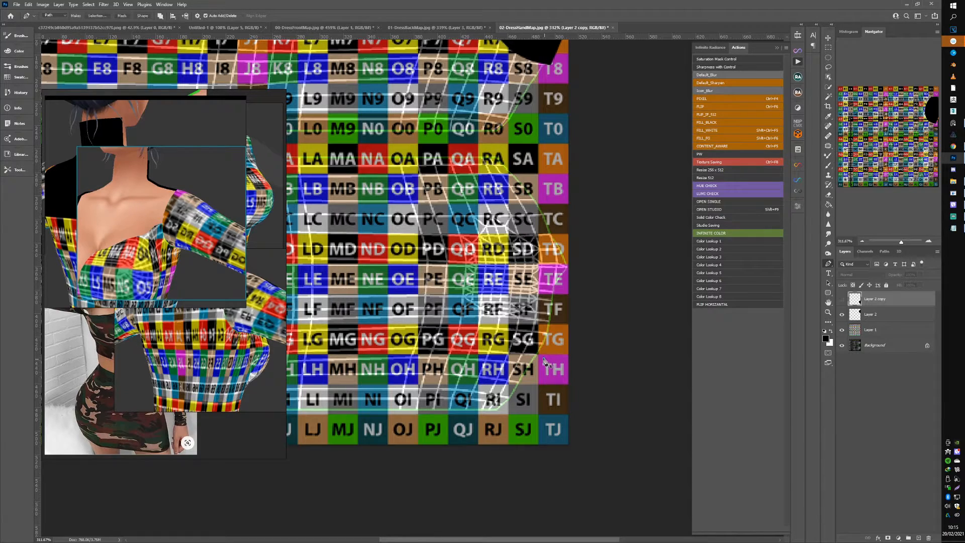
key("space")
left_click_drag(459, 265, 456, 372)
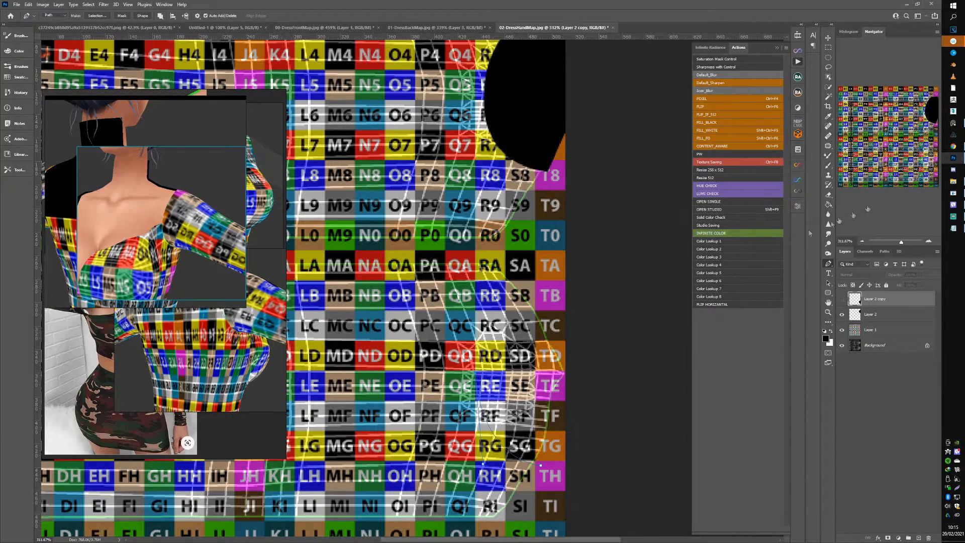
Switch to the IMVU editor, capture the avatar's gridded left shoulder from the back, and paste the image onto the reference board
left_click(953, 193)
left_click_drag(507, 275, 428, 266)
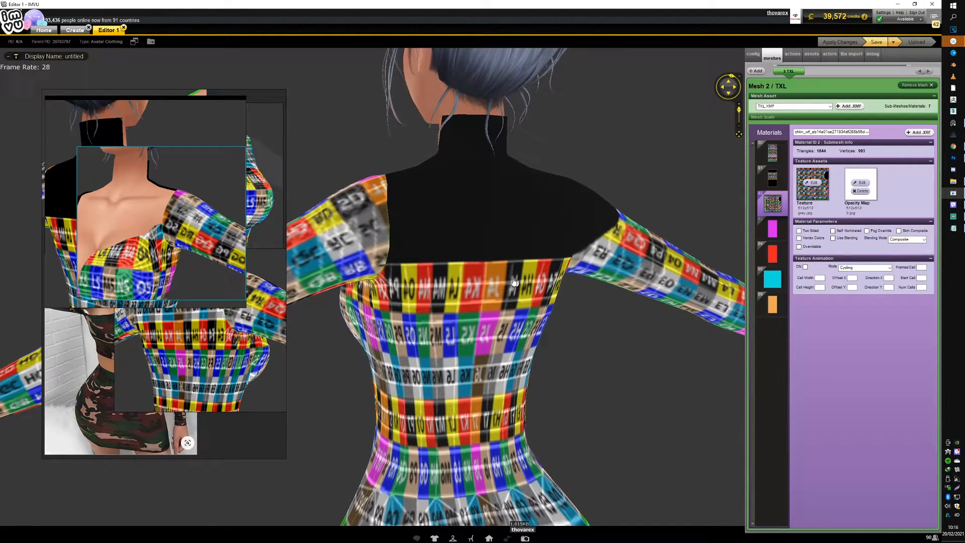
key("Print")
left_click_drag(303, 133, 528, 362)
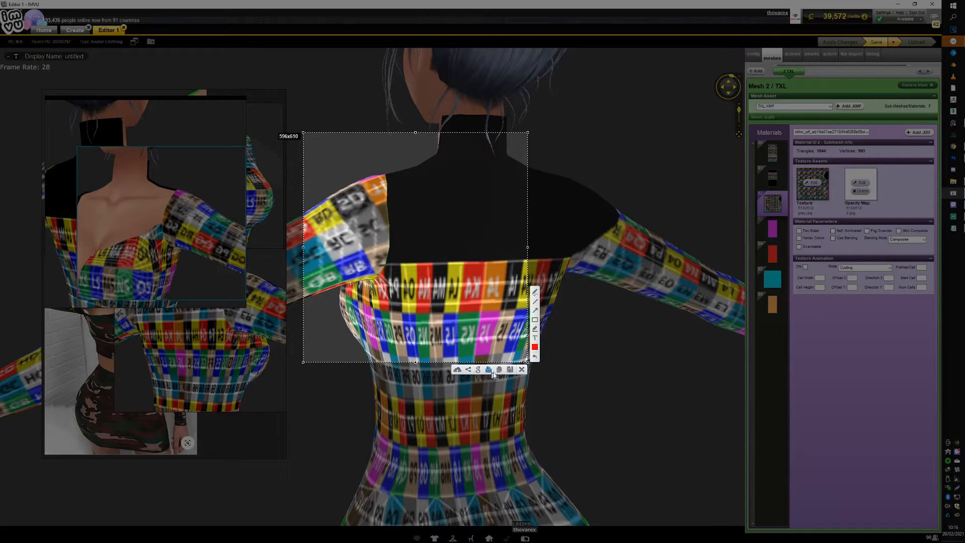
left_click(500, 370)
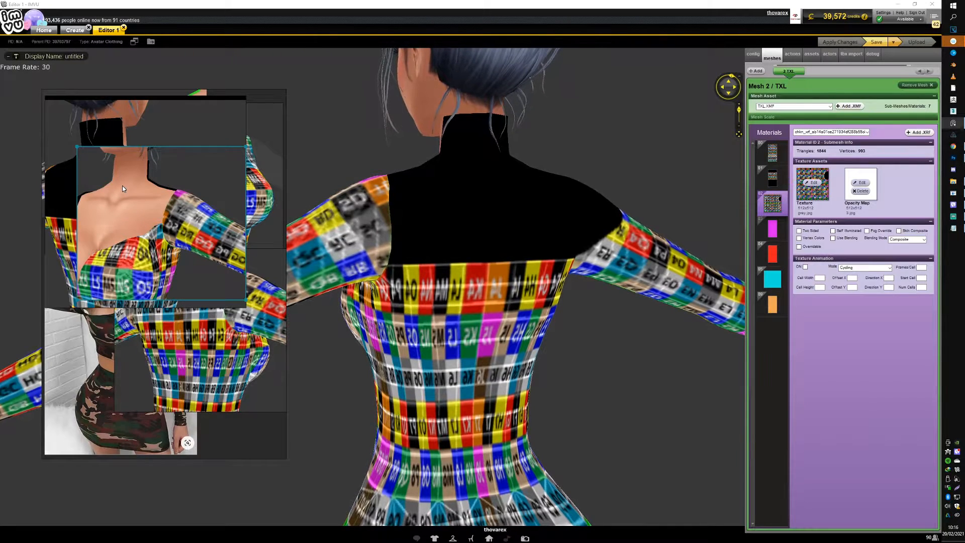
key("ctrl+v")
left_click_drag(128, 190, 142, 223)
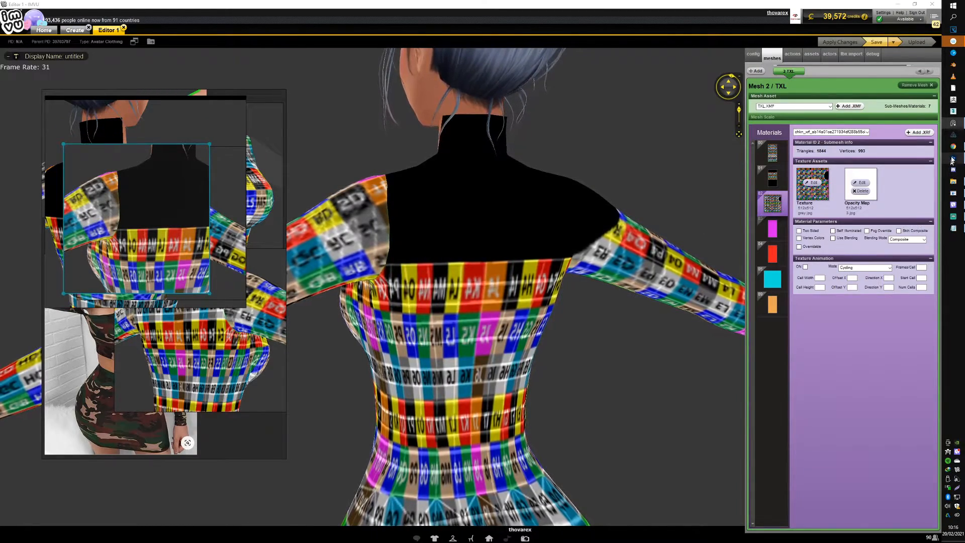
Switch to Photoshop, finish the shoulder path from TH up to TB, and fill it black on a new layer replacing Layer 2 copy
left_click(952, 158)
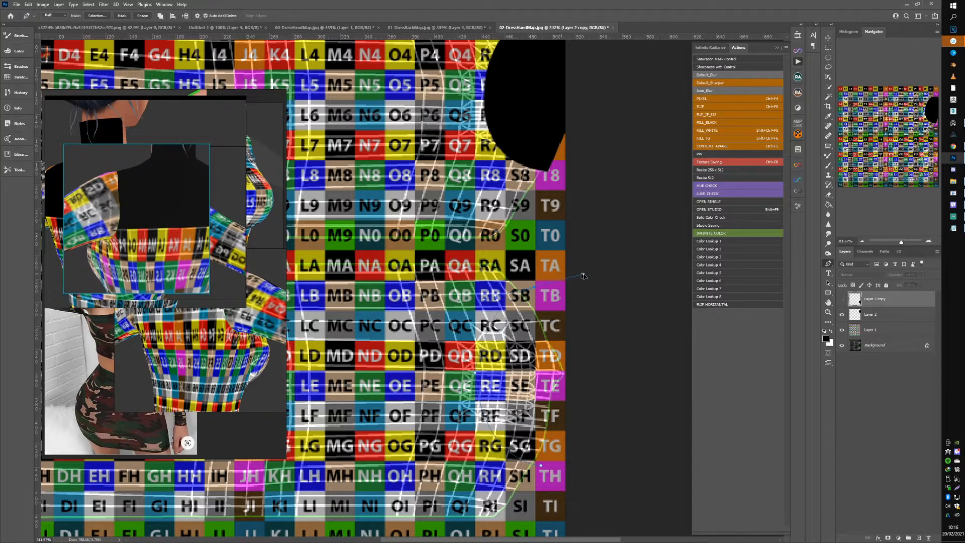
key("ctrl+Return")
key("alt+BackSpace")
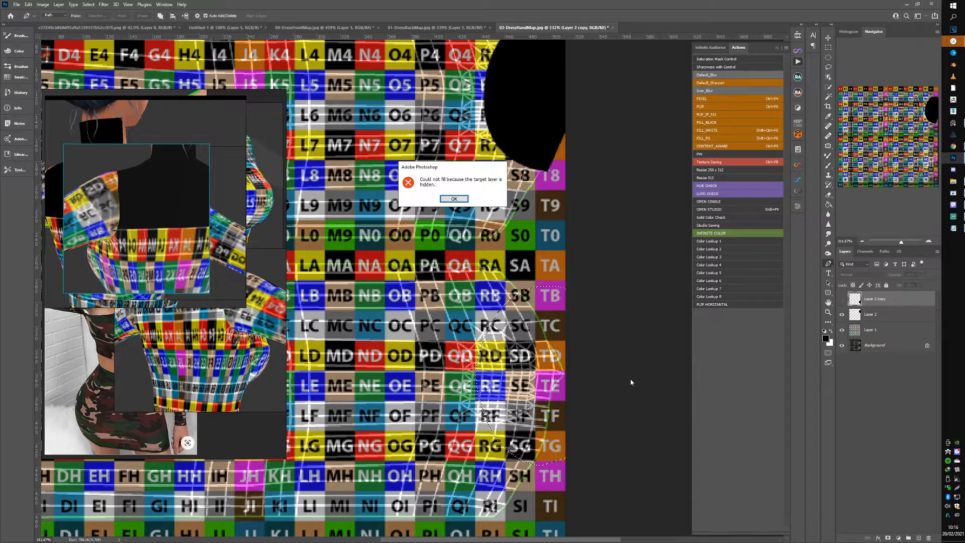
left_click(454, 199)
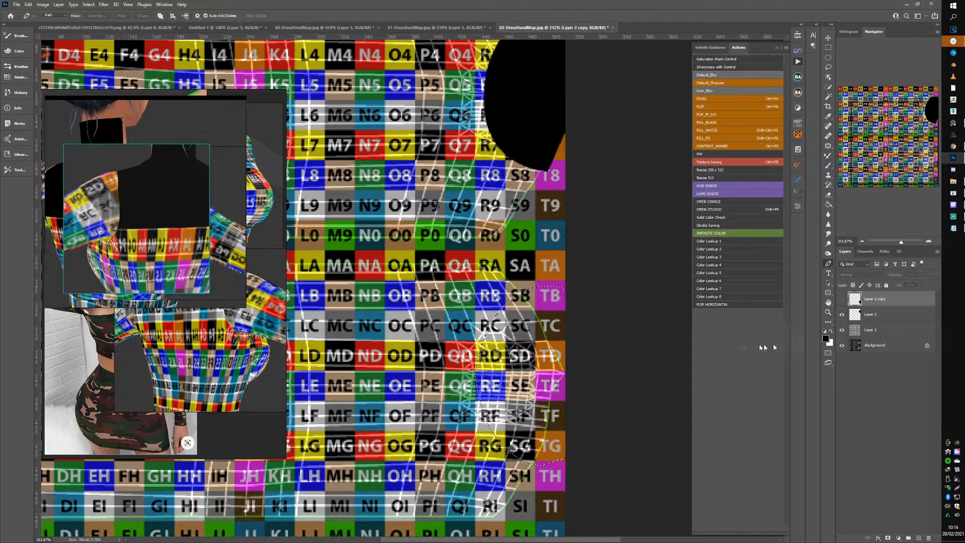
left_click_drag(914, 326, 929, 539)
left_click(918, 538)
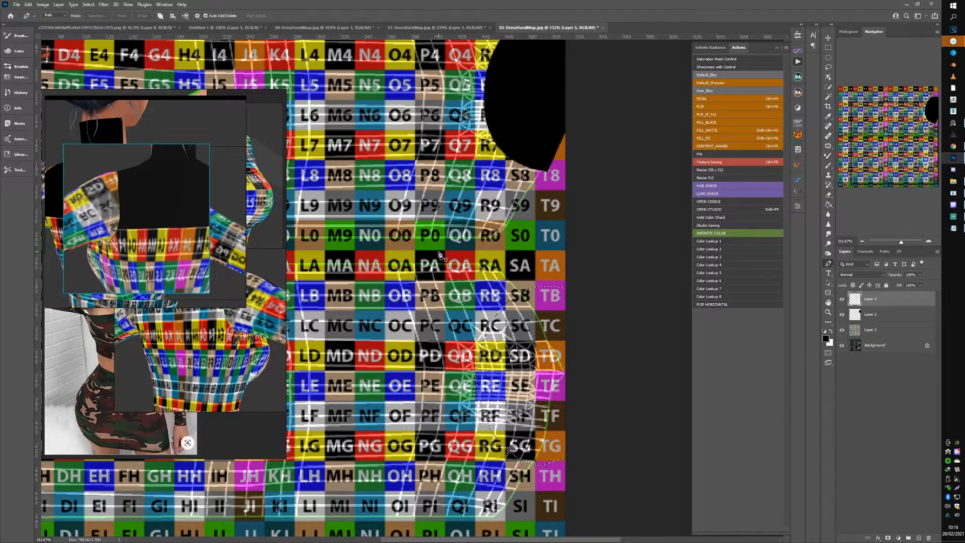
key("alt+BackSpace")
Save the sleeve map with the new lower shoulder shape as a JPEG, replacing 01-DressBackMap.jpg
key("ctrl+shift+s")
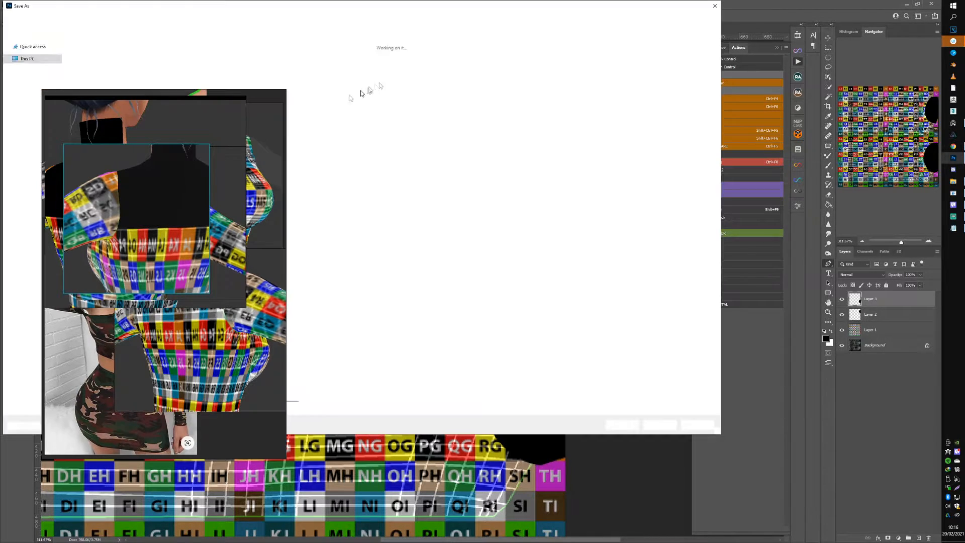
double_click(132, 56)
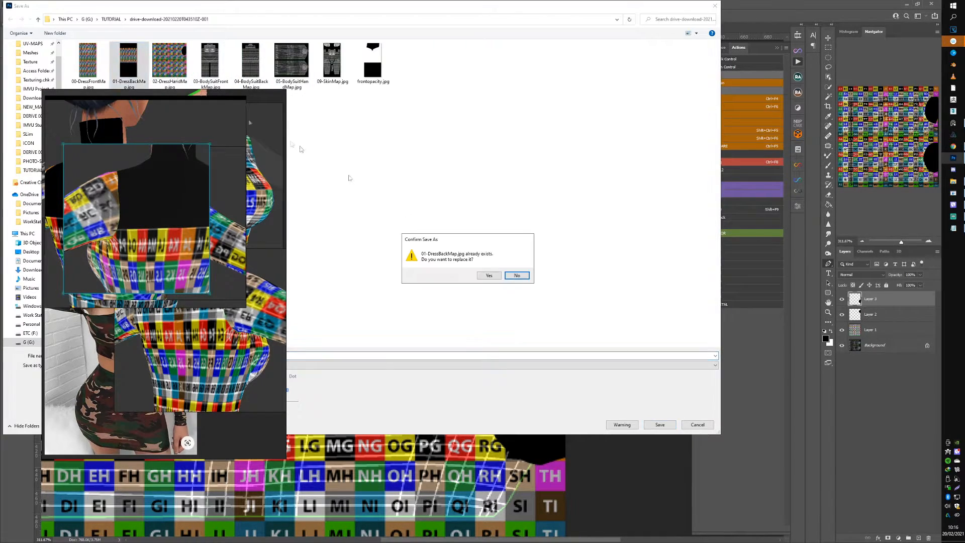
left_click(487, 273)
left_click(511, 150)
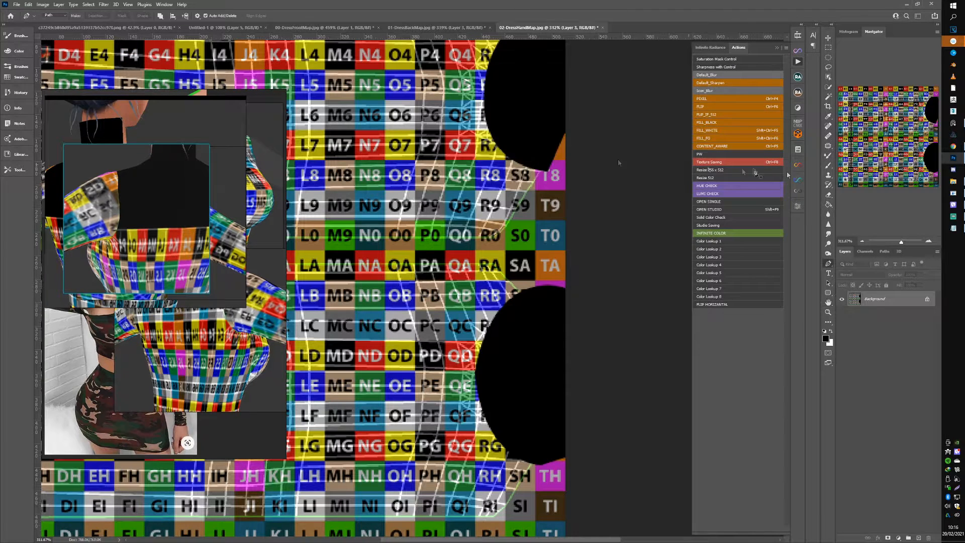
Switch to the IMVU editor, load the updated sleeve map as the third material's texture, apply the changes and view the shoulder from the front
left_click(953, 194)
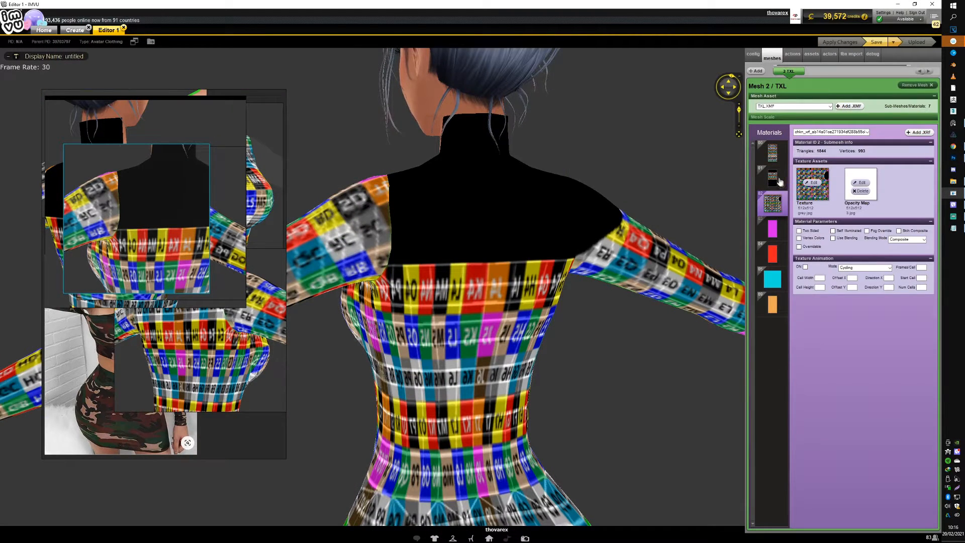
left_click(812, 183)
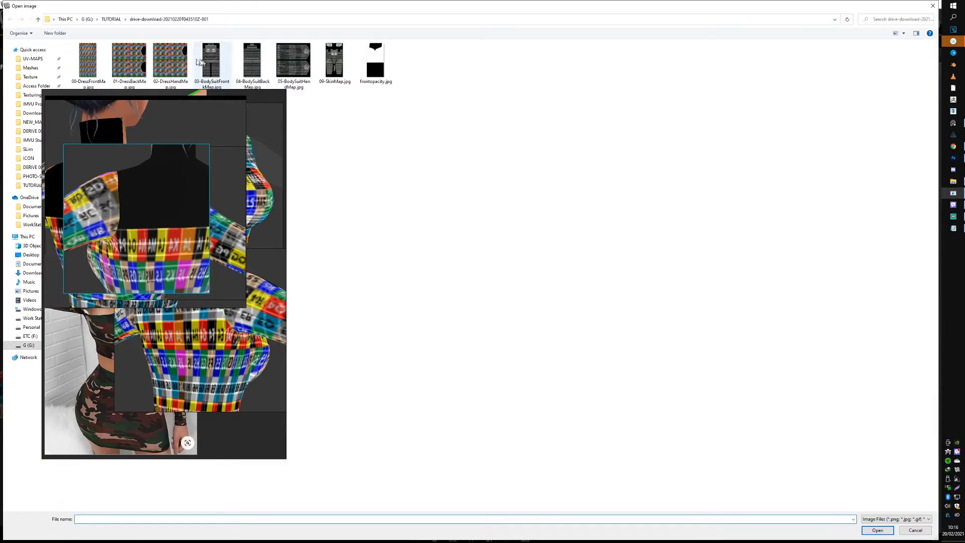
double_click(160, 60)
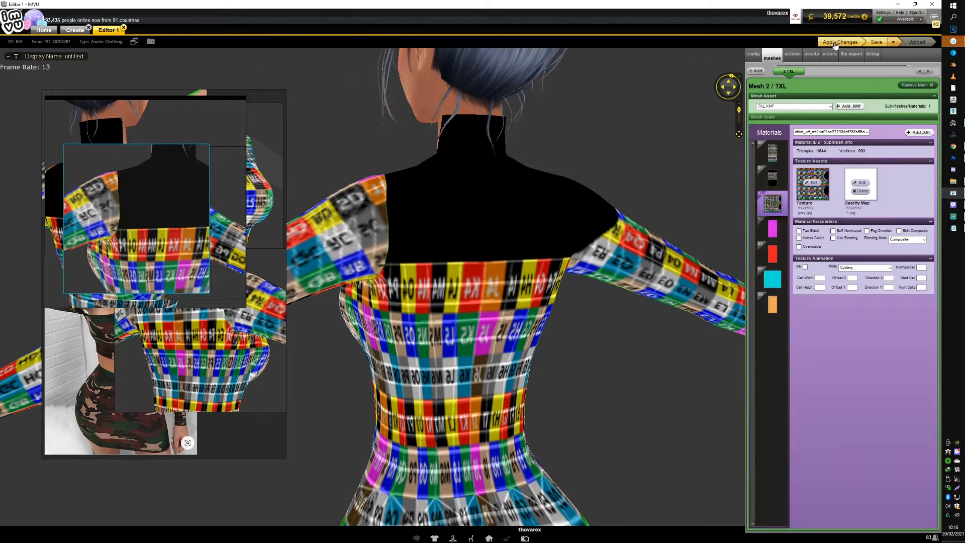
left_click(836, 45)
mouse_move(379, 237)
left_mouse_down()
mouse_move(477, 214)
mouse_move(463, 198)
mouse_move(464, 256)
mouse_move(383, 245)
left_mouse_up()
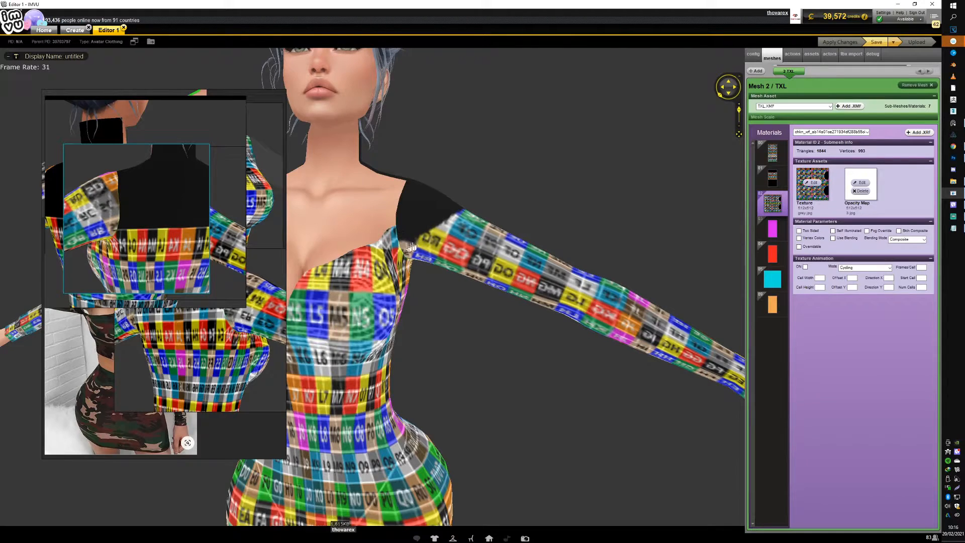
Switch to Photoshop and undo the lower shoulder fill and layer changes, back to the open path and hidden Layer 2 copy
left_click(954, 160)
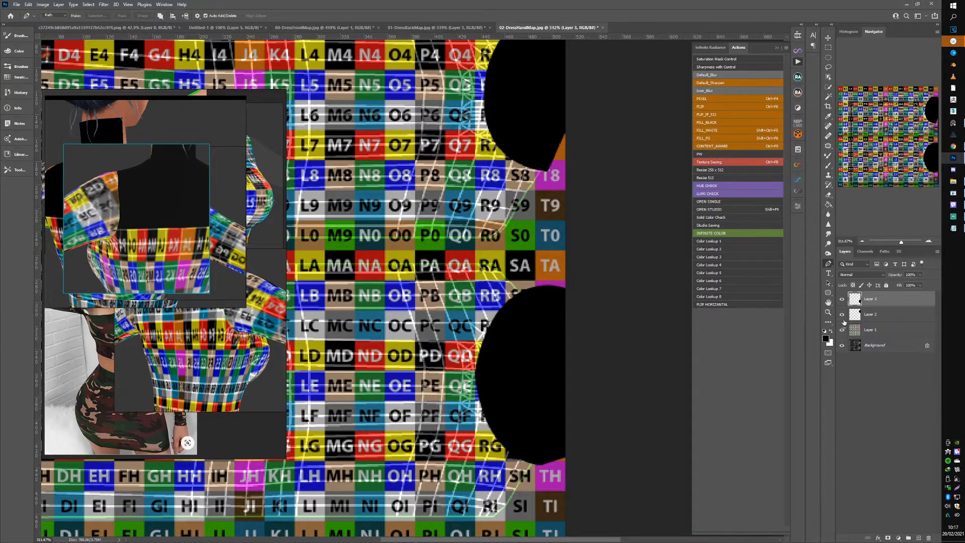
left_click(842, 305)
left_click(843, 304)
left_click(842, 305)
left_click(842, 304)
key("ctrl+z")
key("ctrl+z")
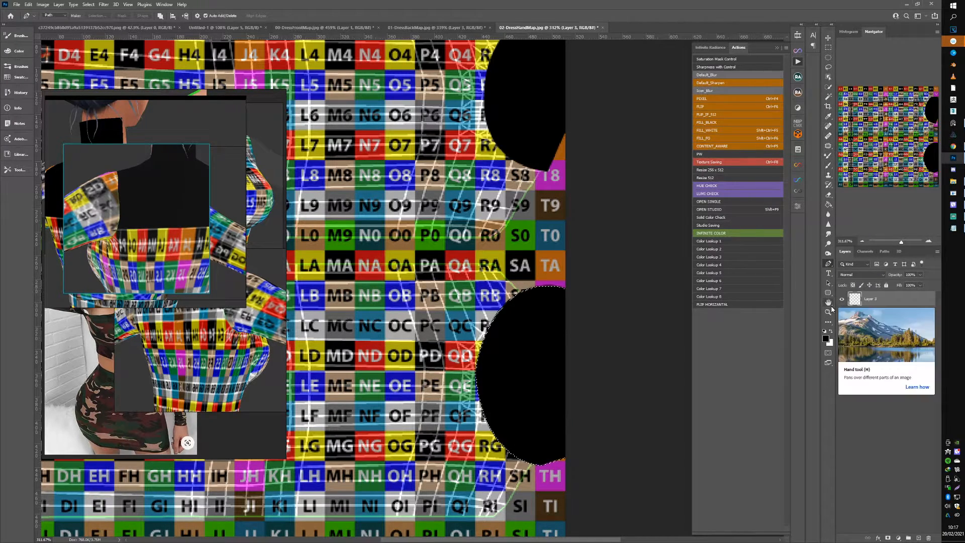
key("ctrl+z")
key("ctrl+z")
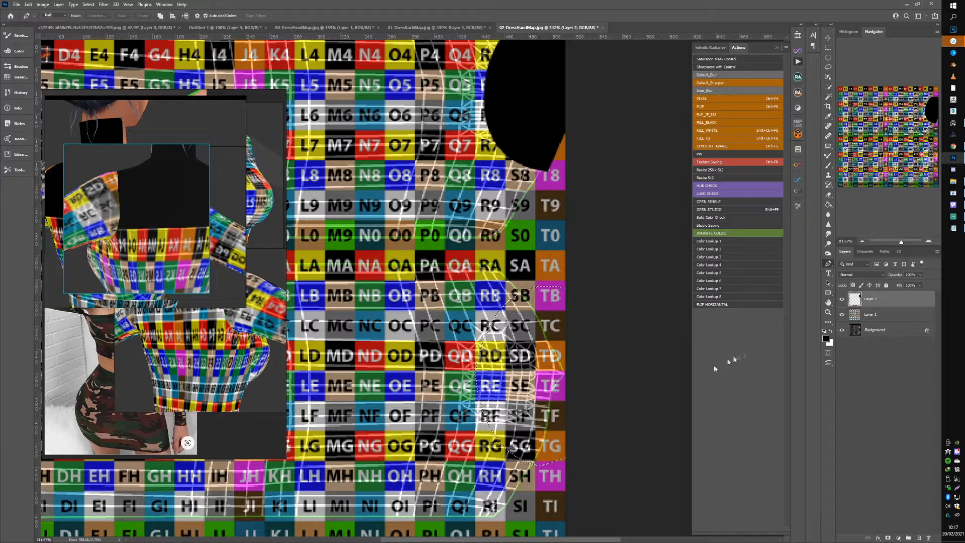
key("ctrl+z")
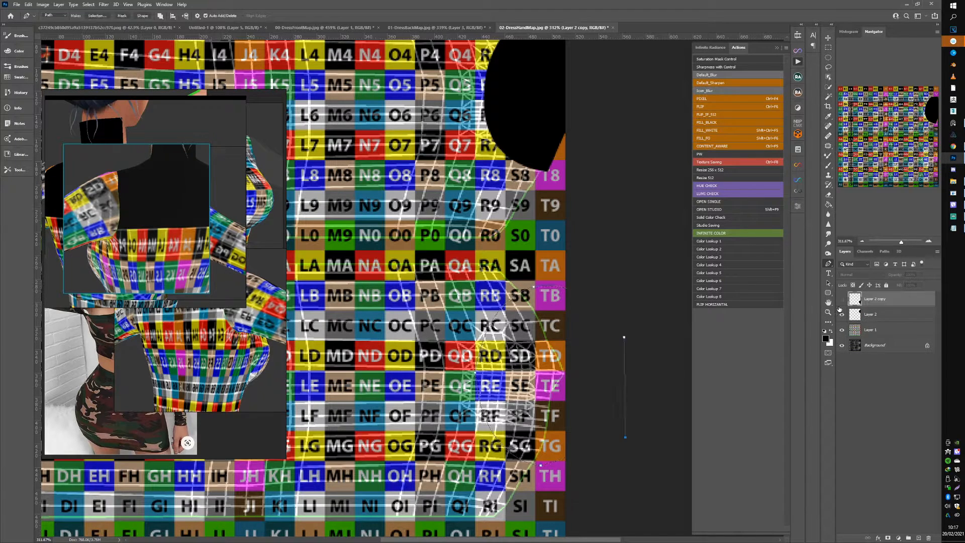
Compare the open shoulder path with the duplicated black shape by toggling the visibility of Layer 2 copy and Layer 2
left_click(843, 302)
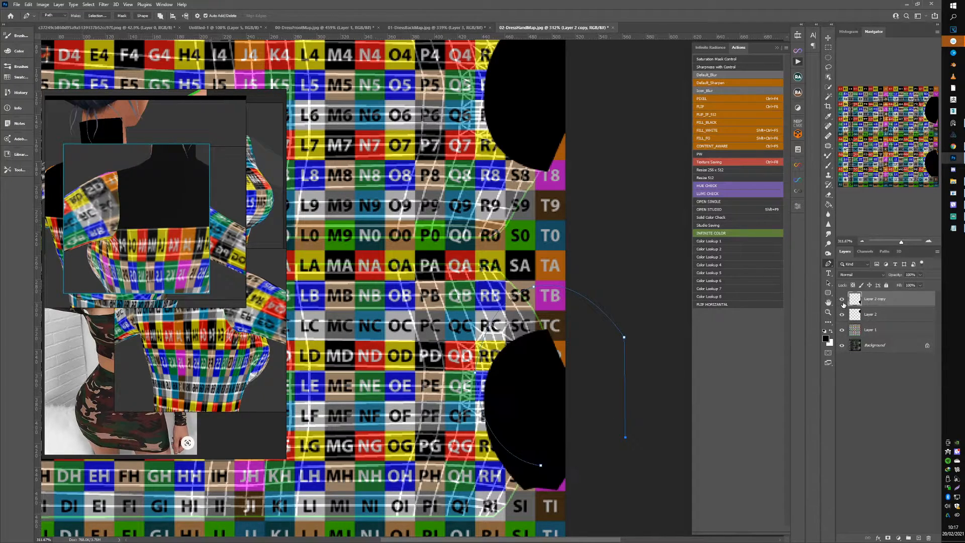
left_click(844, 301)
left_click(844, 301)
left_click(843, 300)
left_click(844, 301)
left_click(843, 301)
left_click(843, 302)
left_click(843, 302)
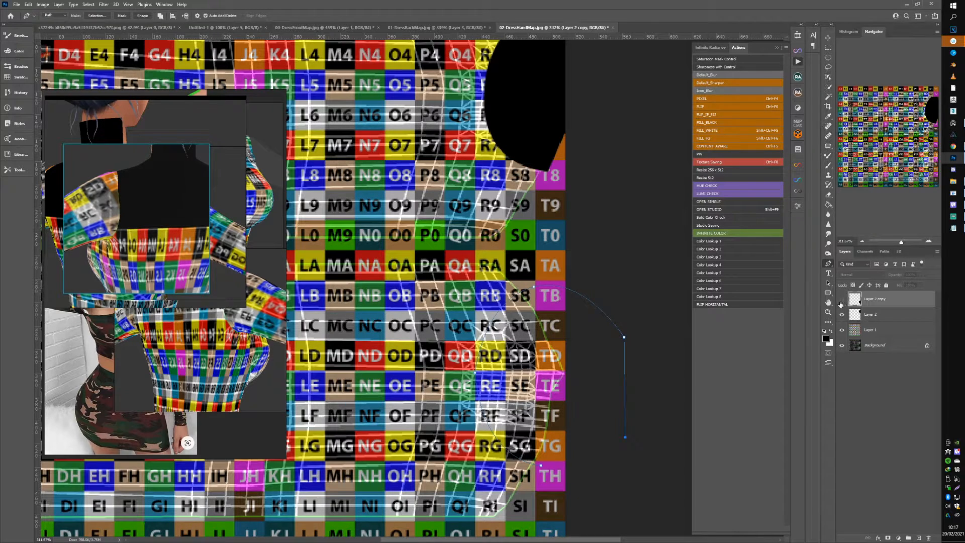
left_click(842, 300)
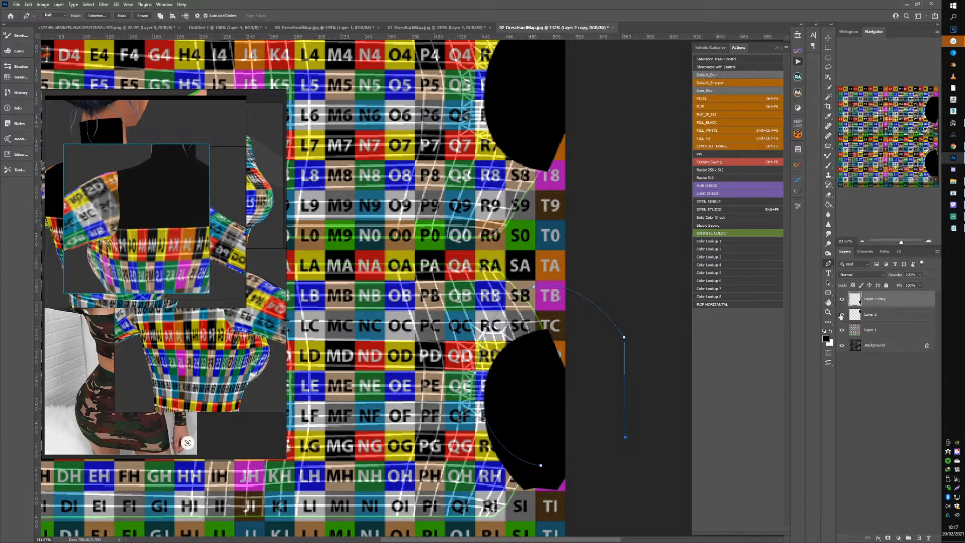
left_click(842, 315)
left_click(842, 315)
left_click(843, 301)
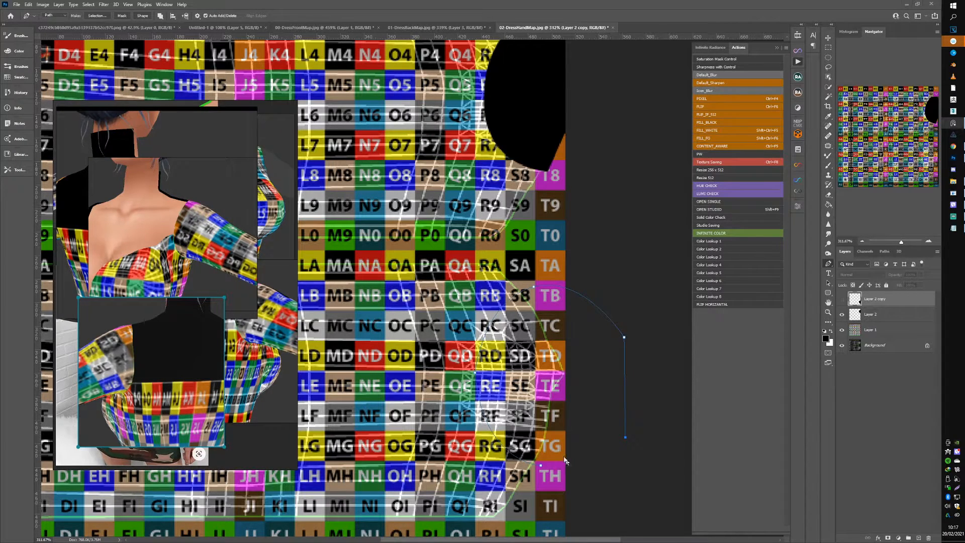
Move the path's lower end point to the boundary between TG and TH, and fill the path area black on a new layer
left_click(541, 466)
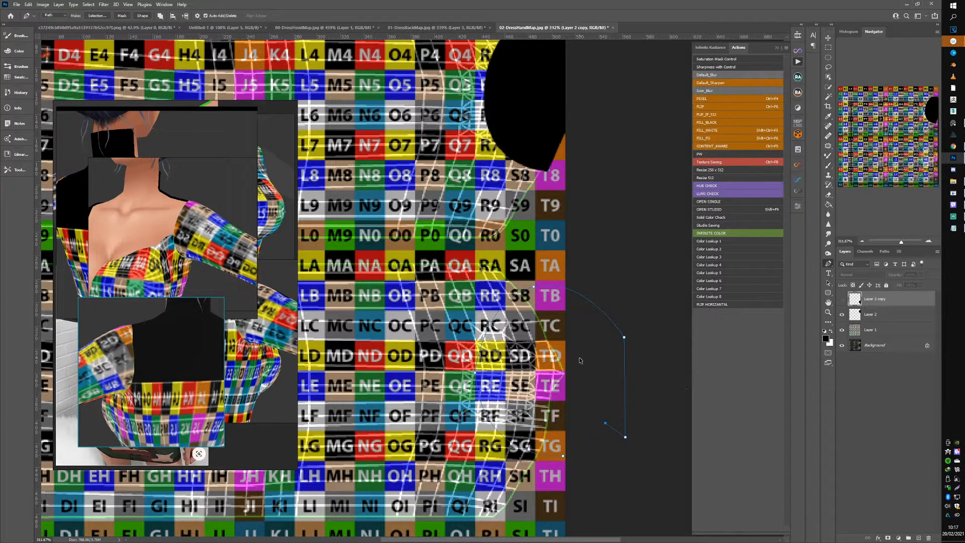
key("ctrl+shift+alt+n")
key("ctrl+Return")
key("alt+BackSpace")
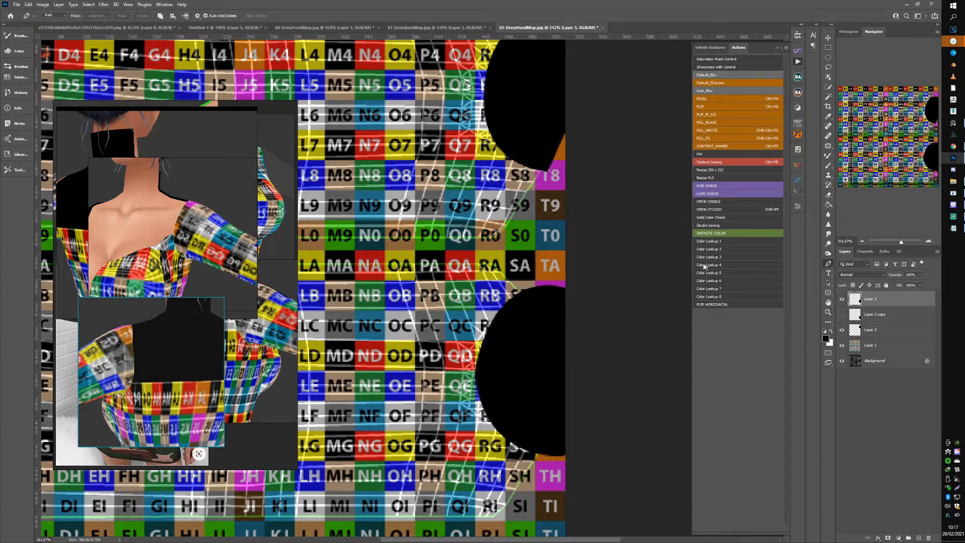
Save the revised sleeve map as a JPEG at quality 12, replacing 01-DressBackMap.jpg
key("ctrl+shift+s")
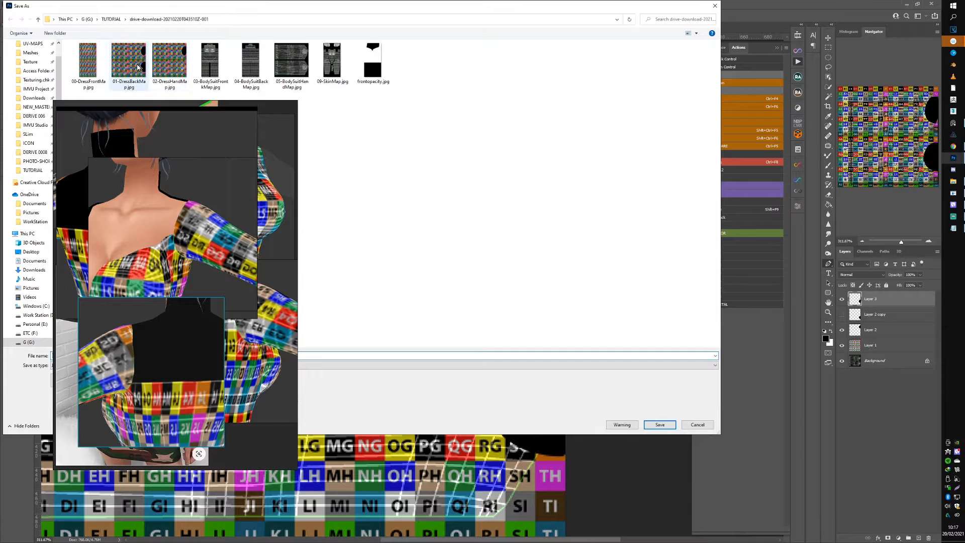
double_click(138, 67)
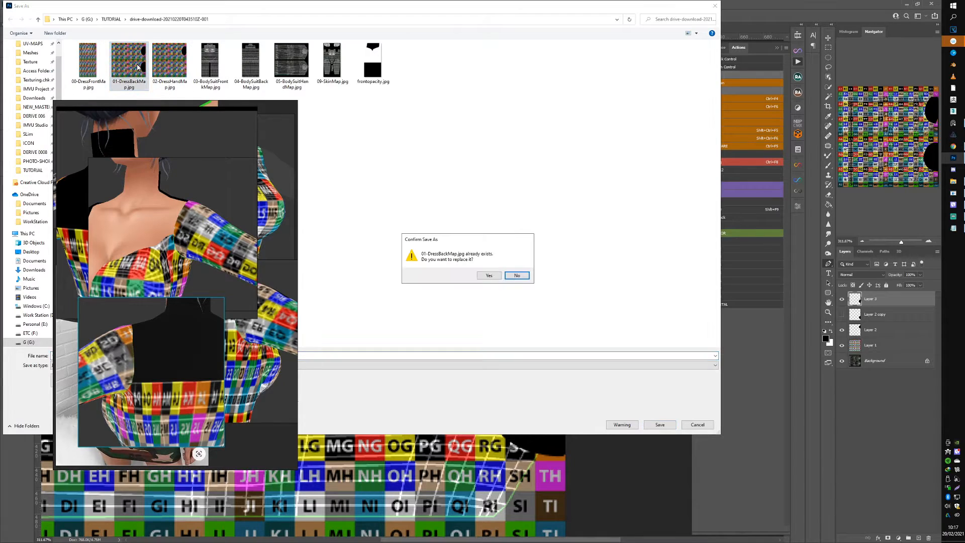
left_click(486, 277)
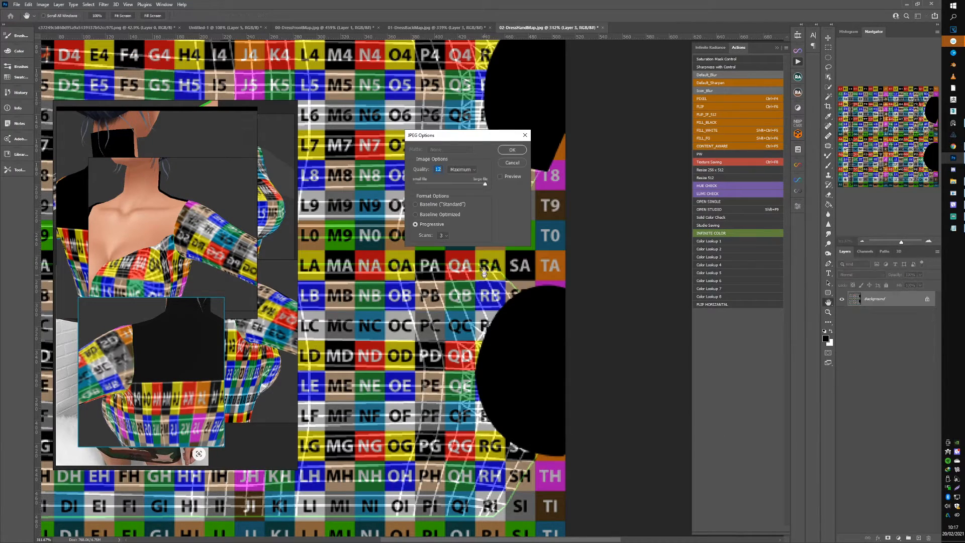
left_click(512, 149)
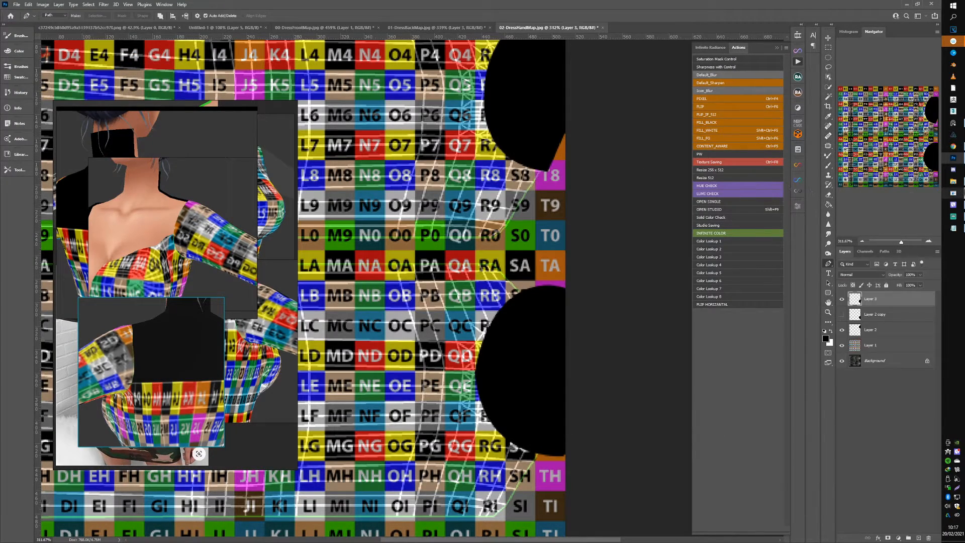
Switch to the IMVU editor, apply 01-DressBackMap.jpg as the sleeve texture, and rotate the avatar to inspect the shoulder edge
left_click(960, 194)
left_click(815, 185)
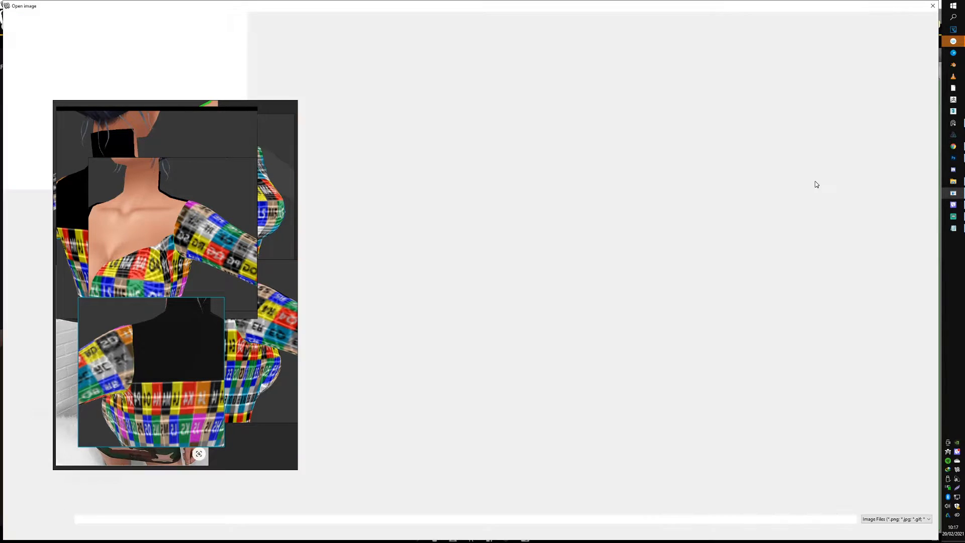
double_click(130, 67)
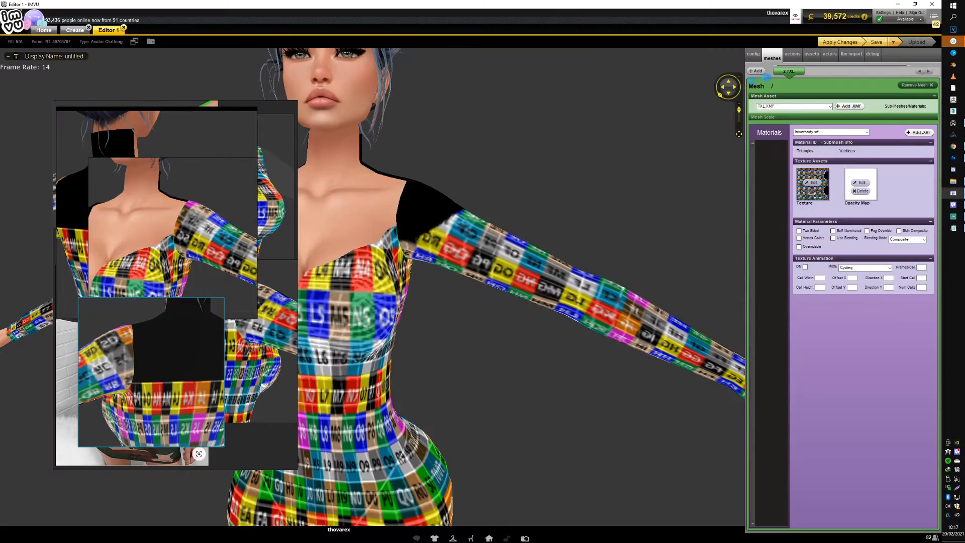
left_click_drag(523, 205, 423, 255)
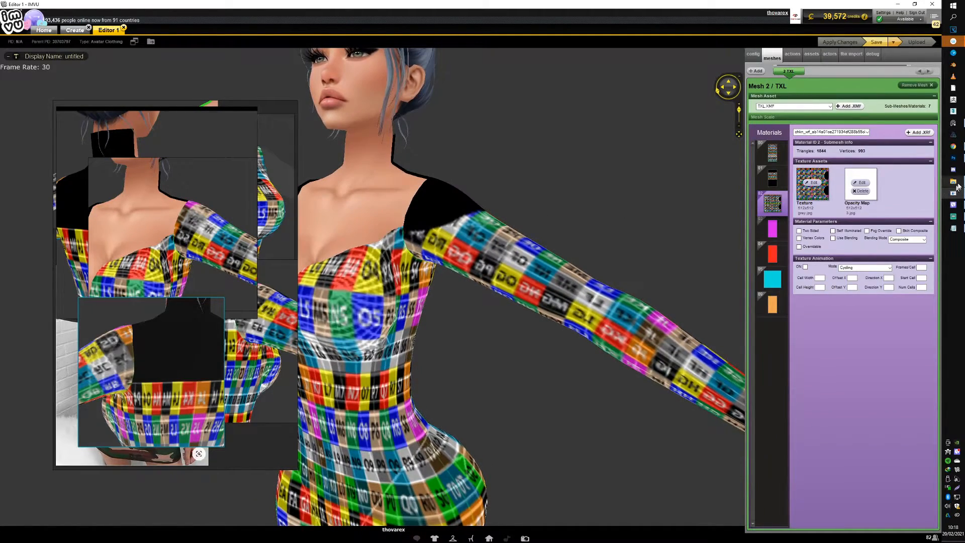
Switch to Photoshop and try a new Pen tool curve along the lower shoulder shape, from beside SF to TG
left_click(954, 159)
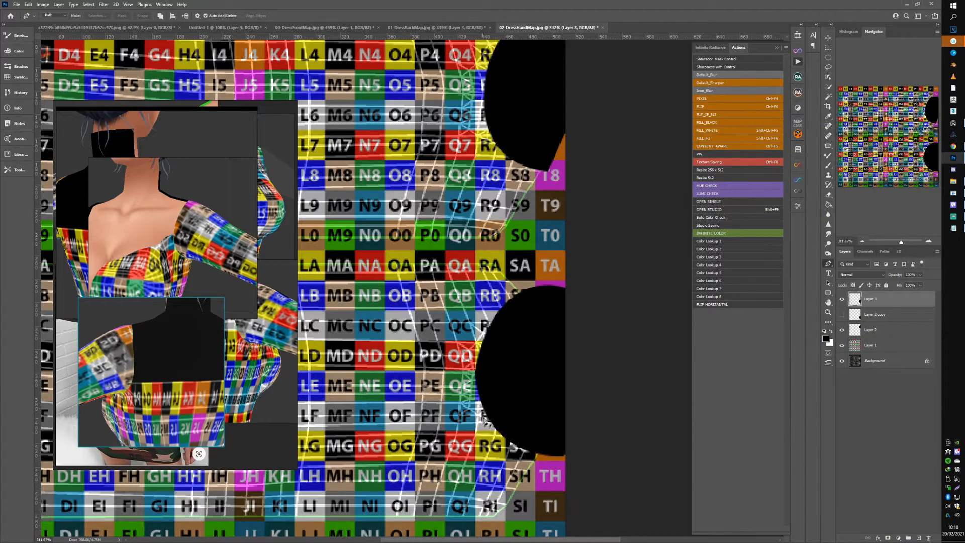
left_click(487, 415)
left_click_drag(565, 456, 603, 458)
key("ctrl+z")
key("ctrl+z")
Hide the grid layer in 00-DressFrontMap.jpg to show its black-and-white opacity map
left_click_drag(567, 322, 533, 312, "ctrl")
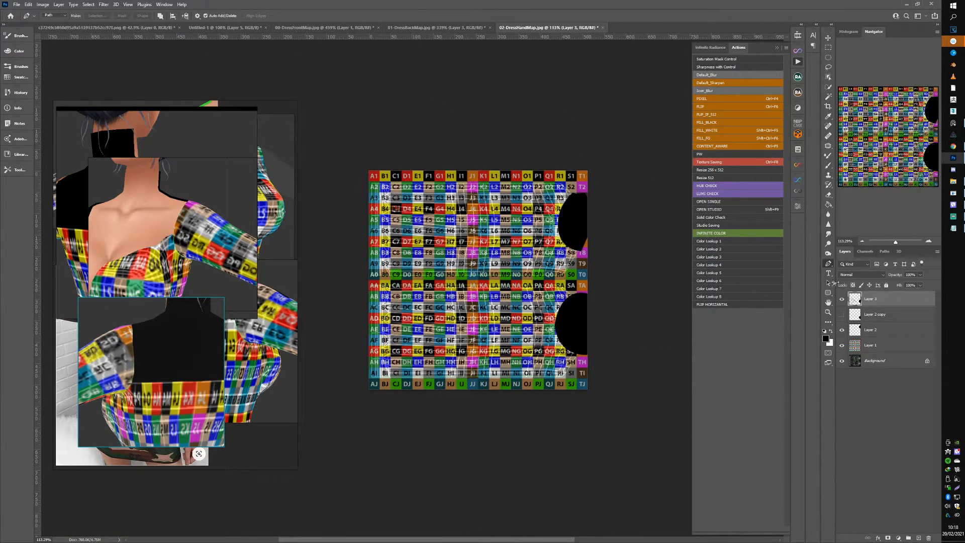
left_click(322, 28)
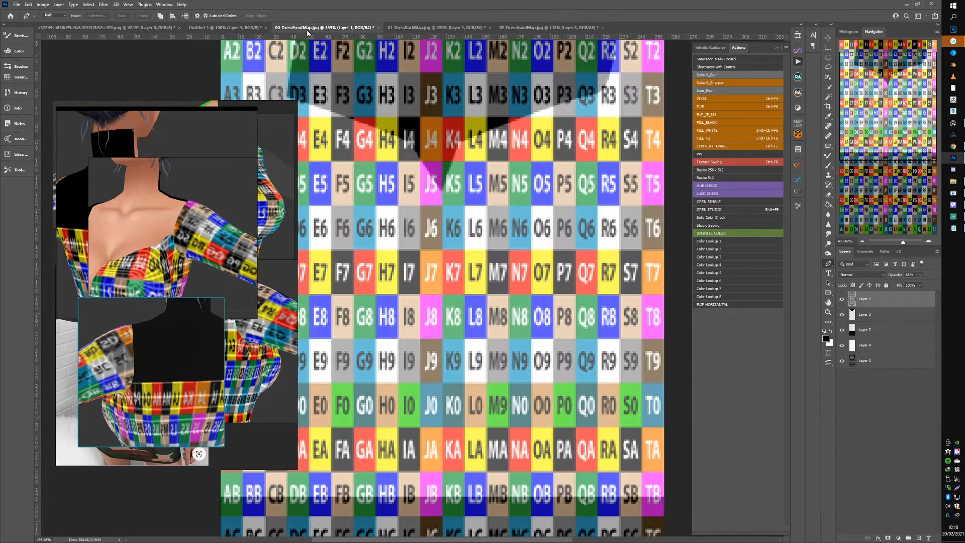
left_click(843, 299)
scroll(464, 253, "down", 2)
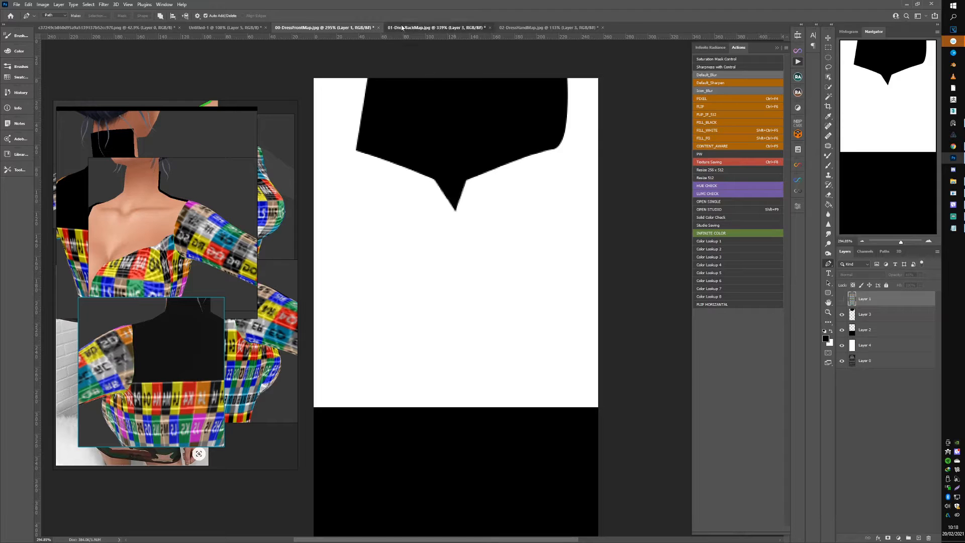
In 01-DressBackMap.jpg, merge the black shapes on Layer 2 and Layer 3 into one layer and check the result
left_click(402, 29)
left_click_drag(543, 234, 584, 313)
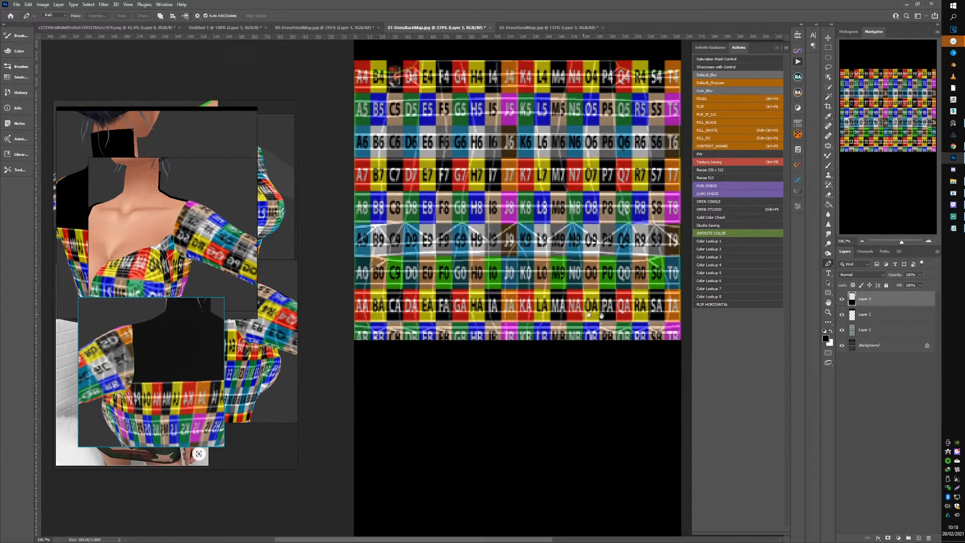
left_click(876, 318, "shift")
key("ctrl+e")
left_click(844, 301)
left_click(843, 300)
Add a new layer between the merged black shapes and the grid layer, and fill it white
left_click(919, 538)
left_click_drag(866, 307, 868, 322)
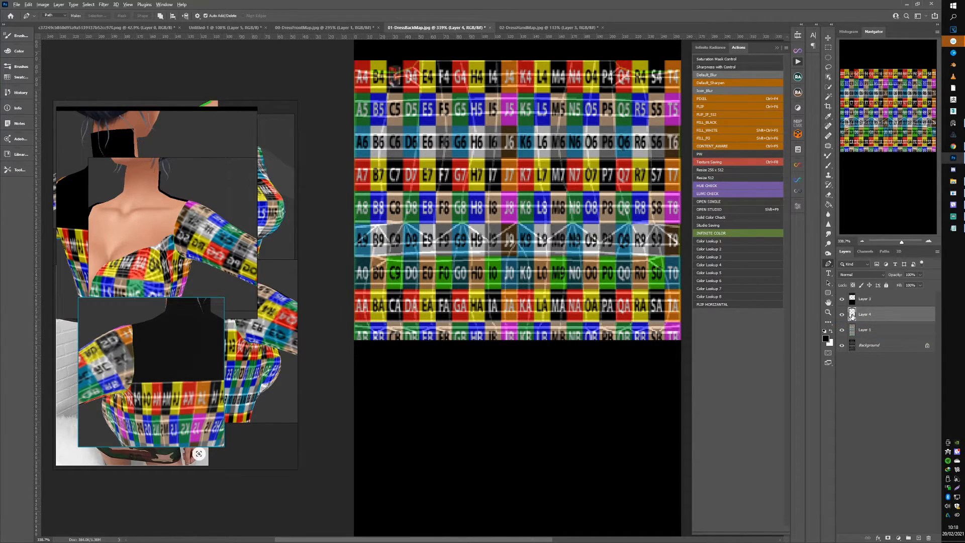
key("alt+BackSpace")
key("ctrl+BackSpace")
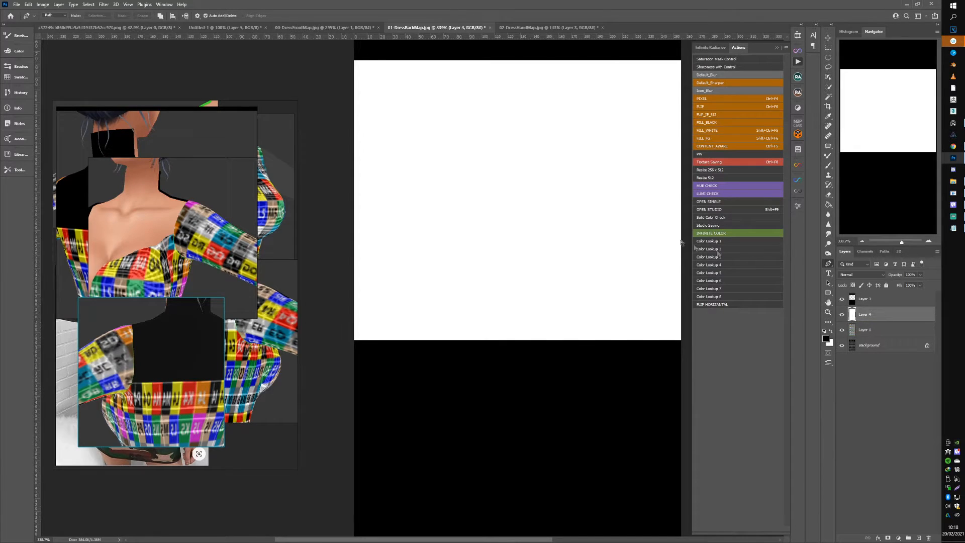
Save the black-and-white back opacity map as a separate JPEG in the drive-download folder
key("ctrl+shift+s")
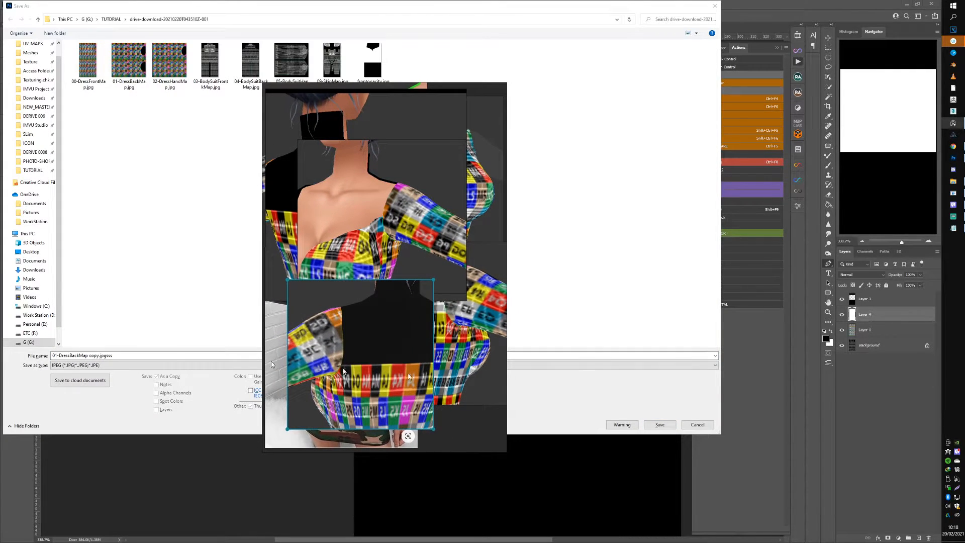
left_click(659, 425)
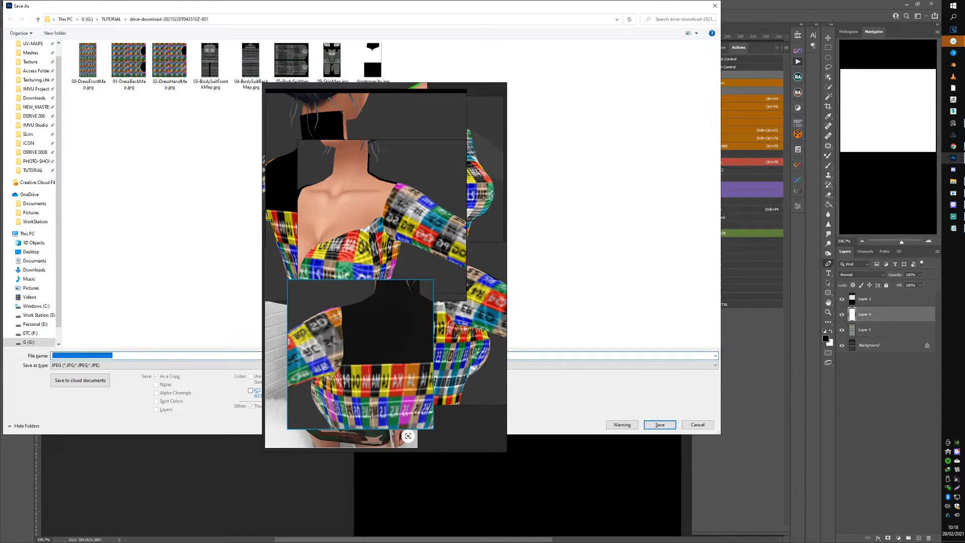
type("ba")
key("Return")
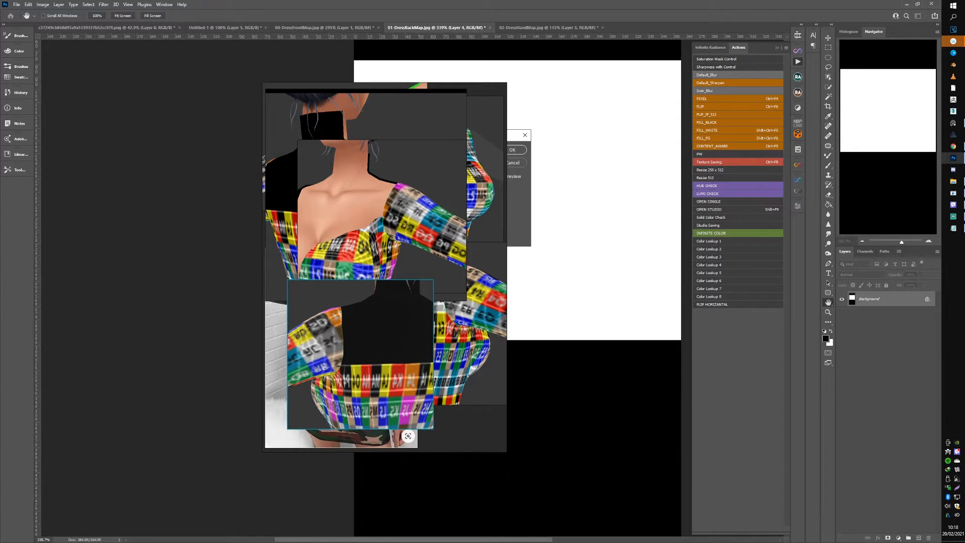
key("Return")
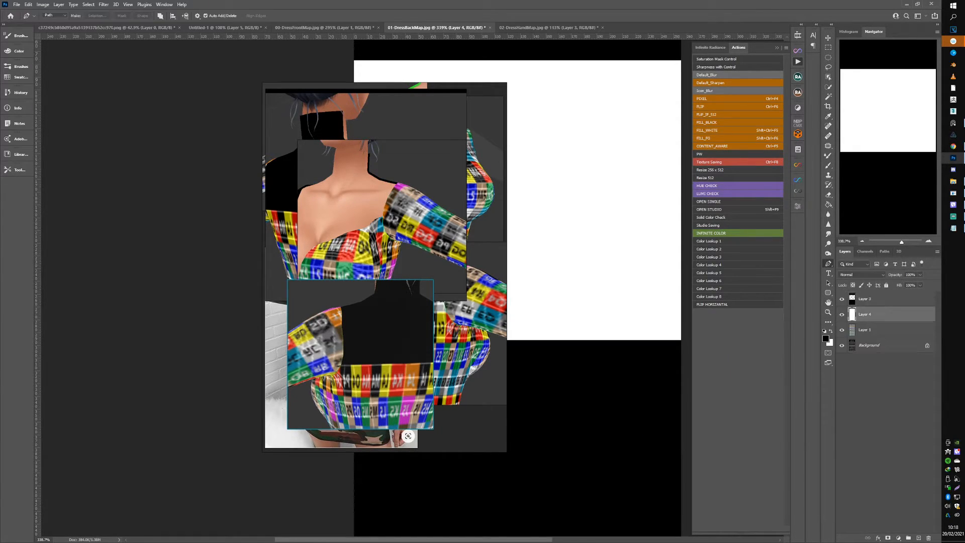
In 02-DressHandMap.jpg, merge Layer 2, Layer 2 copy and Layer 3 into one black shoulder layer and check it
left_click(517, 27)
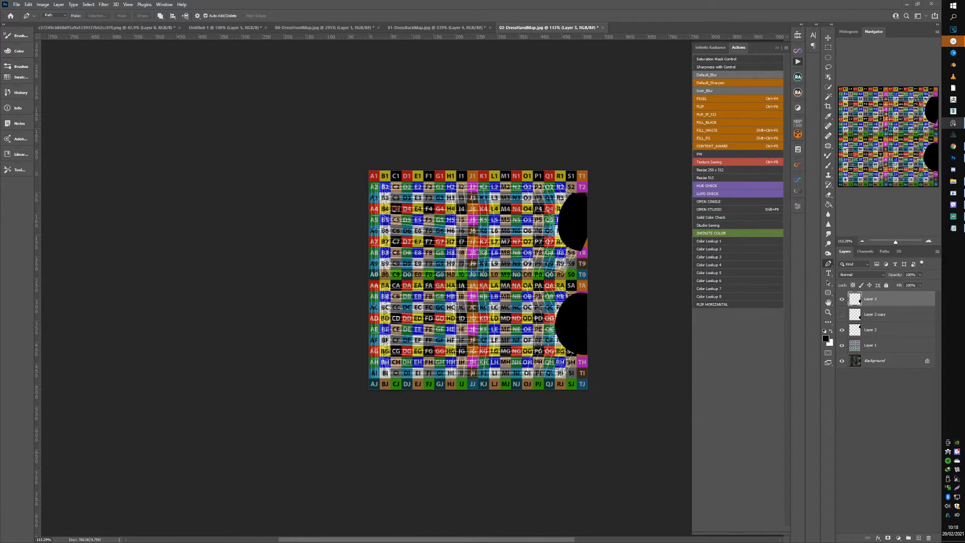
left_click(861, 330, "shift")
key("ctrl+e")
left_click(843, 302)
left_click(843, 300)
Add a new layer between the merged black shoulder shapes and the grid layer, and fill it white
left_click(863, 315)
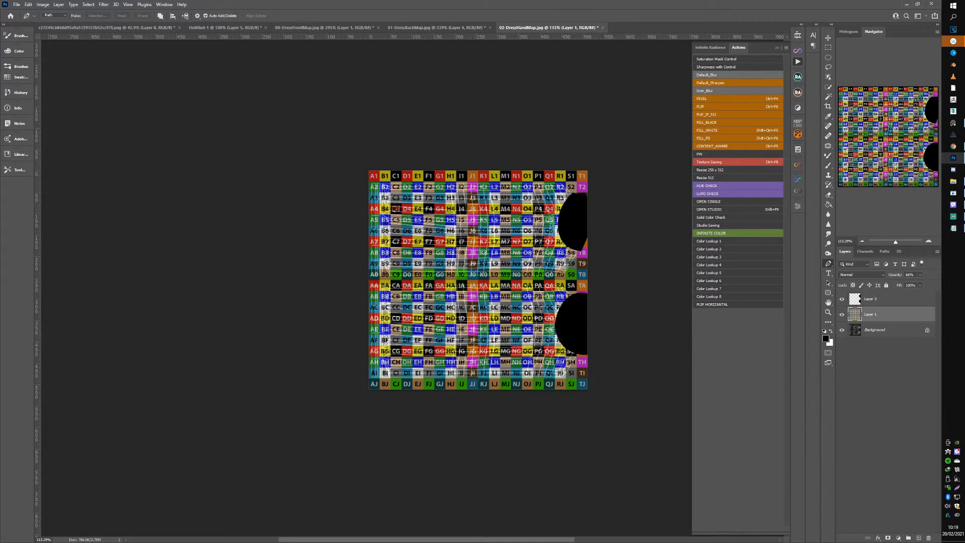
left_click(919, 537)
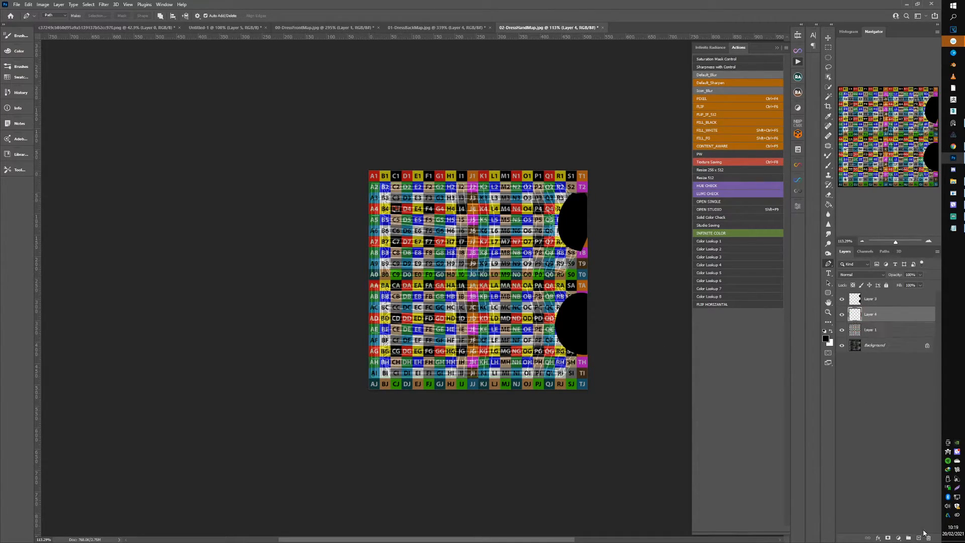
key("ctrl+shift+F5")
Save the black-and-white sleeve opacity map as opacityhand.jpg in the drive-download folder at maximum JPEG quality 12
key("ctrl+shift+s")
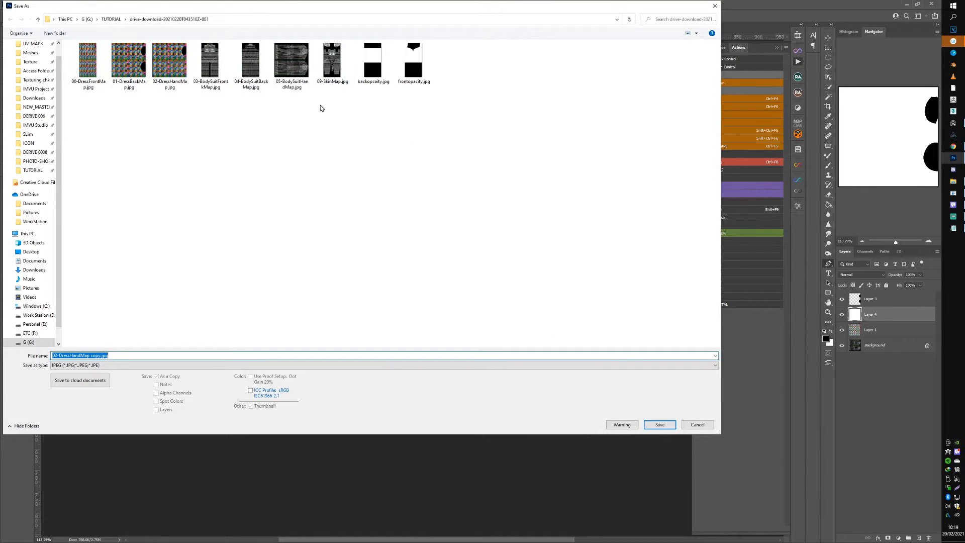
type("o")
key("Return")
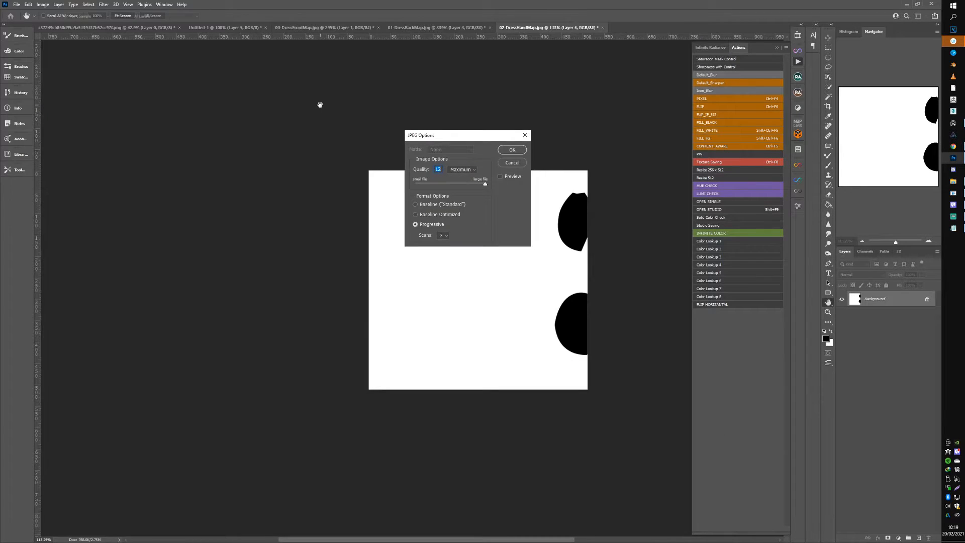
key("Return")
Switch to IMVU and load opacityhand.jpg as the opacity map of the sleeve material (Material ID 2)
left_click(953, 193)
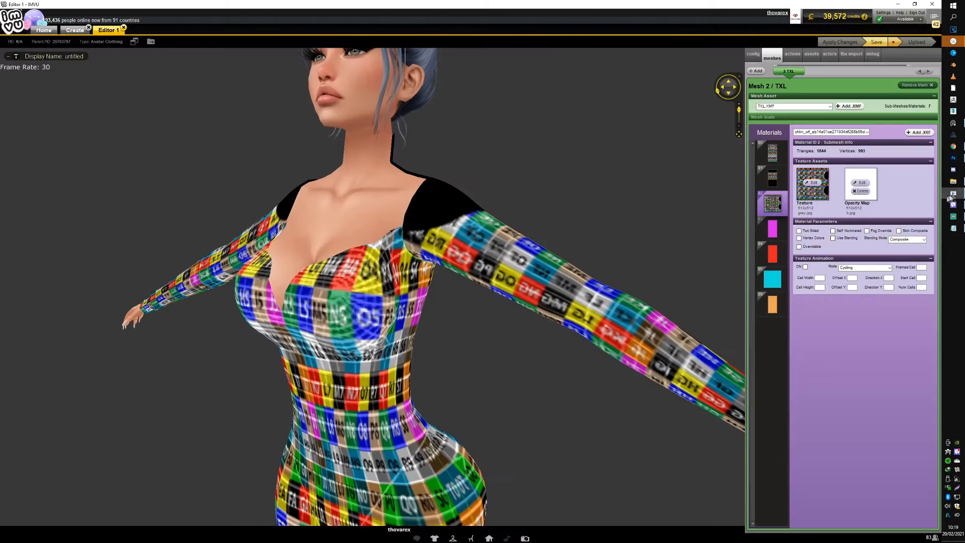
mouse_move(809, 189)
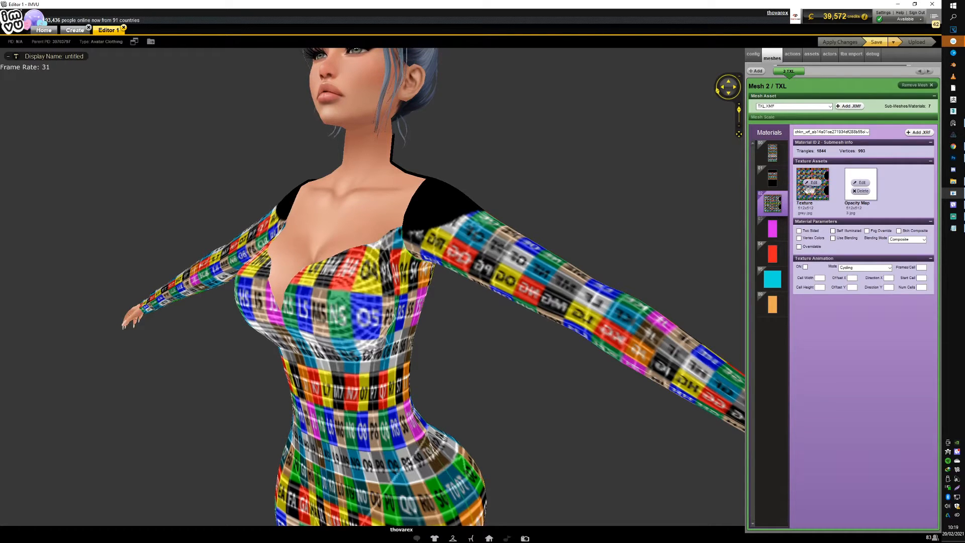
left_click(860, 183)
double_click(444, 63)
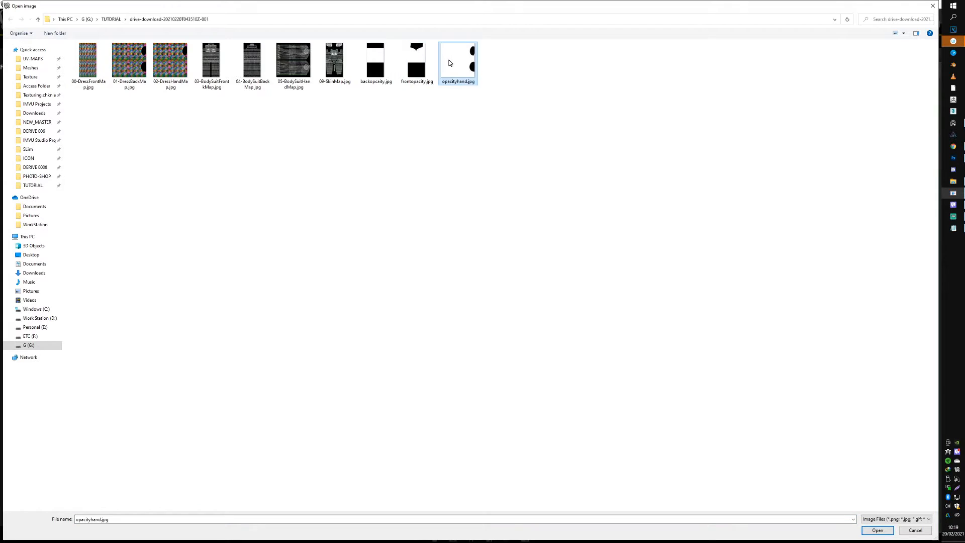
Load the saved back opacity JPEG as the opacity map of Material ID 1 and apply the changes
left_click(773, 177)
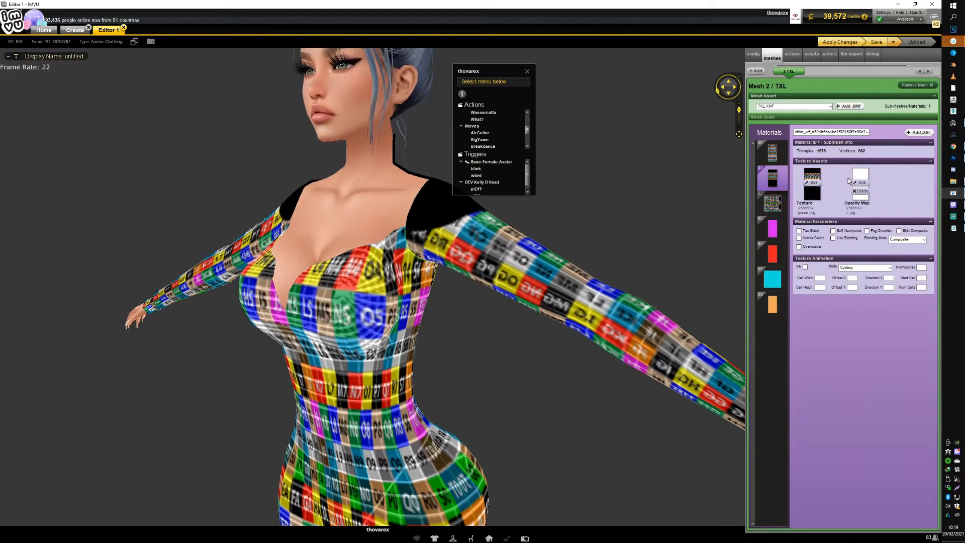
left_click(860, 183)
double_click(382, 56)
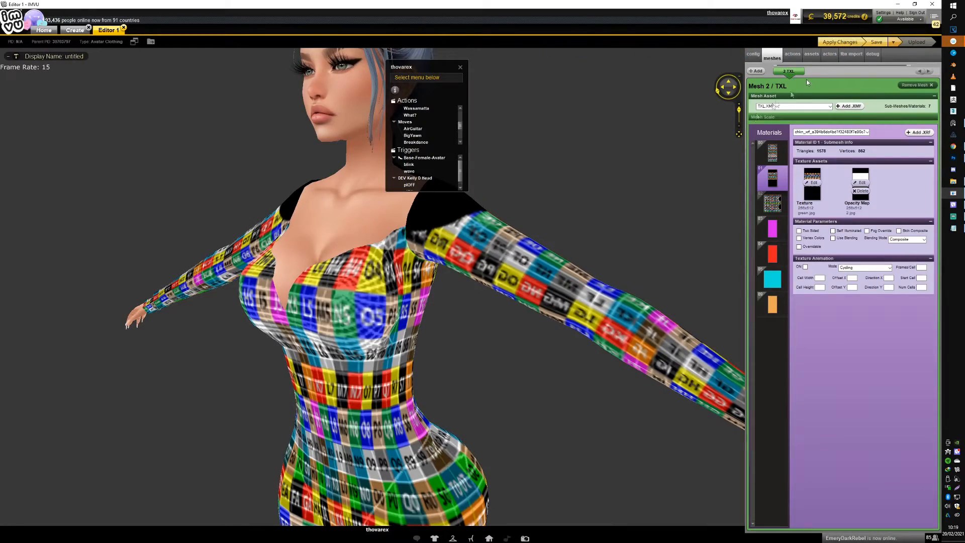
left_click(840, 42)
Inspect the off-shoulder cut where the sleeves meet the dress on the avatar
scroll(502, 287, "down", 4)
left_click_drag(495, 287, 436, 245)
scroll(566, 279, "up", 4)
scroll(516, 270, "down", 3)
scroll(528, 267, "up", 5)
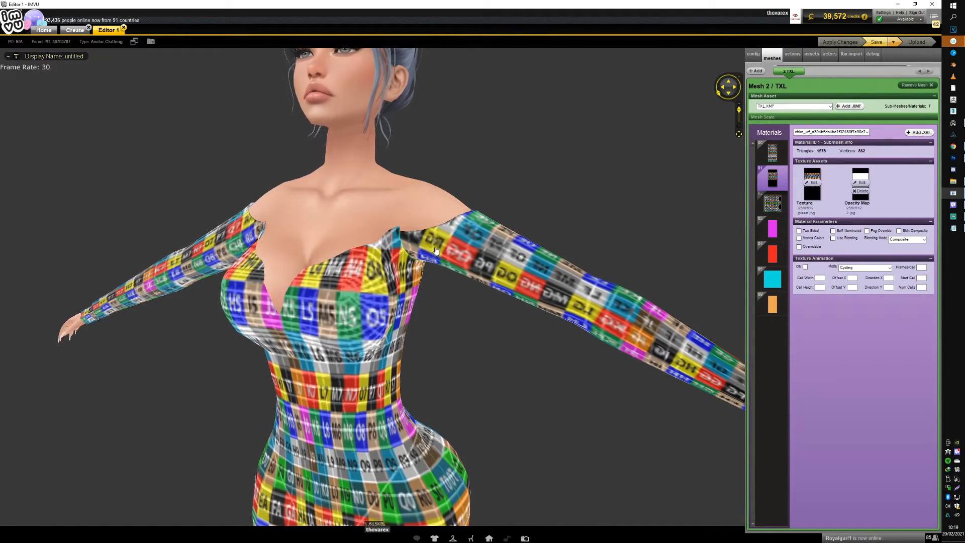
left_click_drag(620, 263, 235, 193)
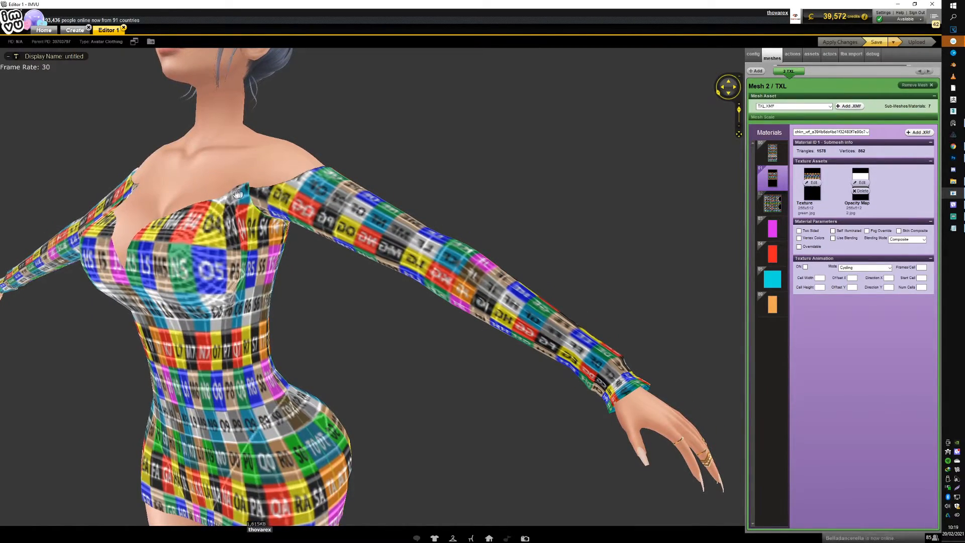
Switch to Photoshop, go to 00-DressFrontMap.jpg and show the grid on Layer 1
left_click(955, 160)
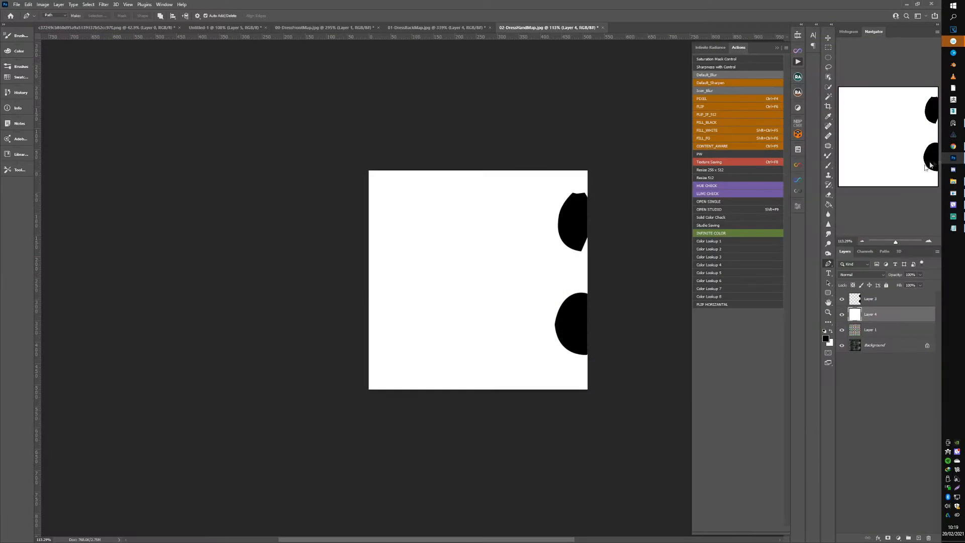
left_click(301, 28)
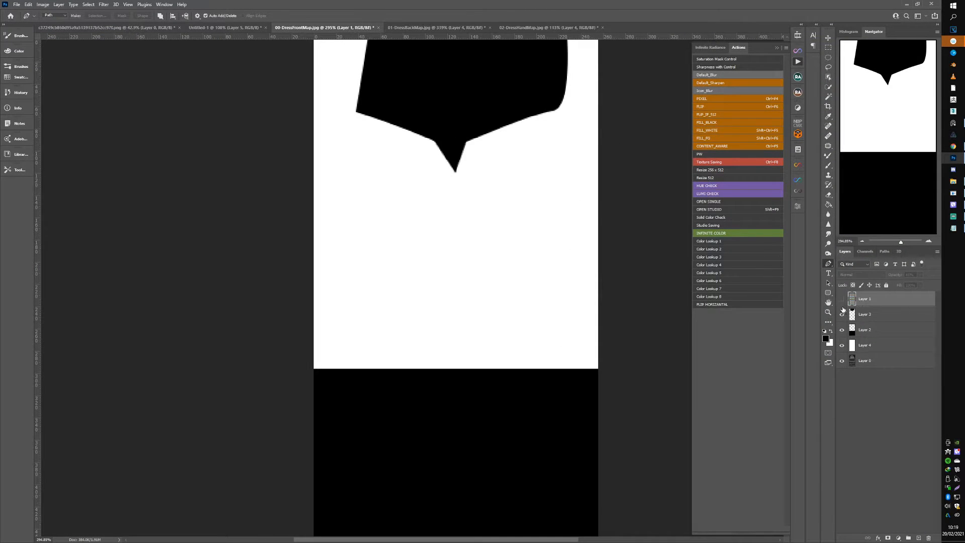
left_click(843, 301)
scroll(586, 166, "up", 2)
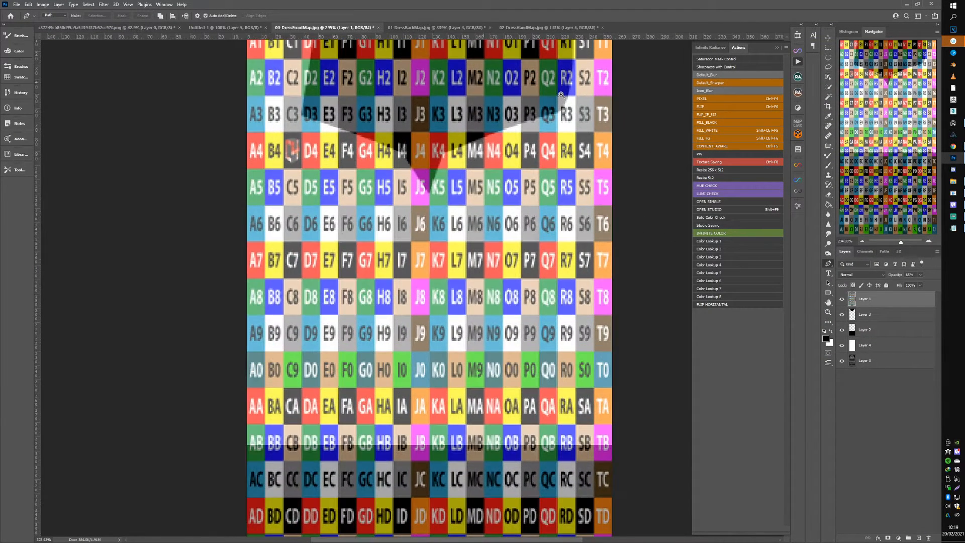
Place the wireframe Layer 0 directly below the Layer 1 grid and set its opacity to 50%
left_click(868, 345)
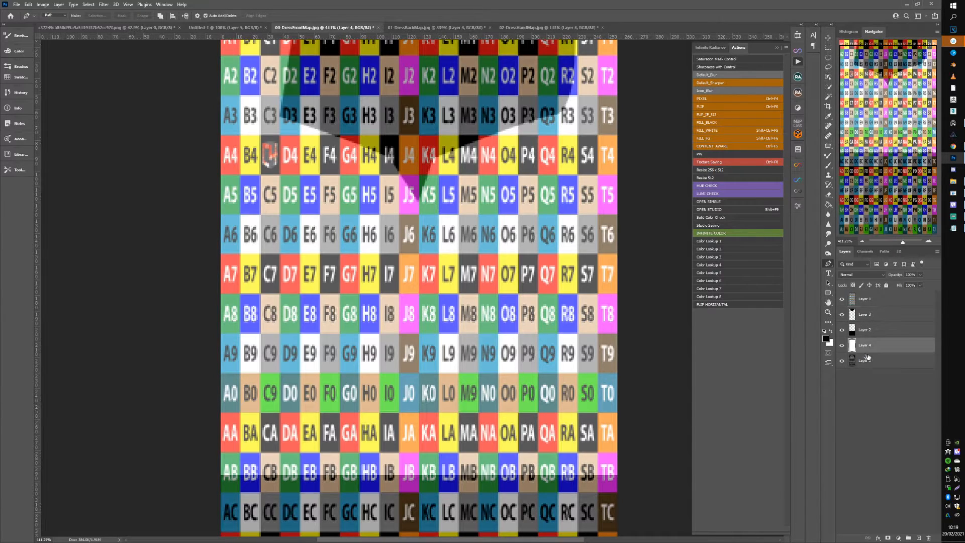
left_click(874, 361)
double_click(873, 363)
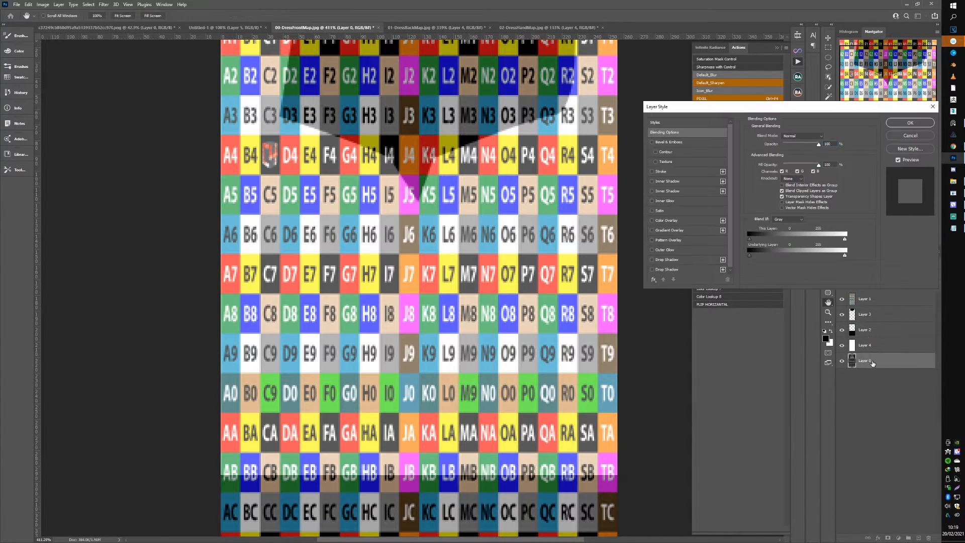
left_click(900, 135)
left_click_drag(874, 362, 862, 305)
key("v")
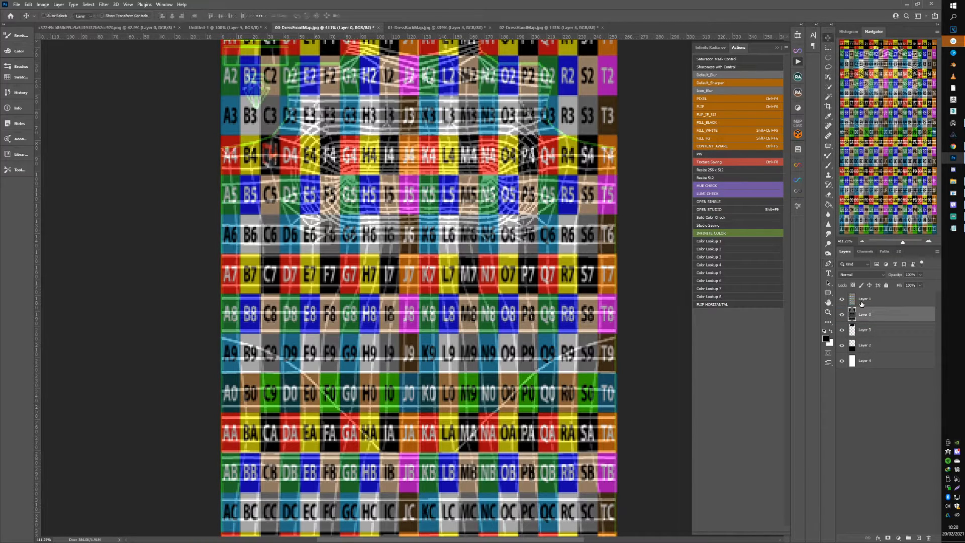
key("5")
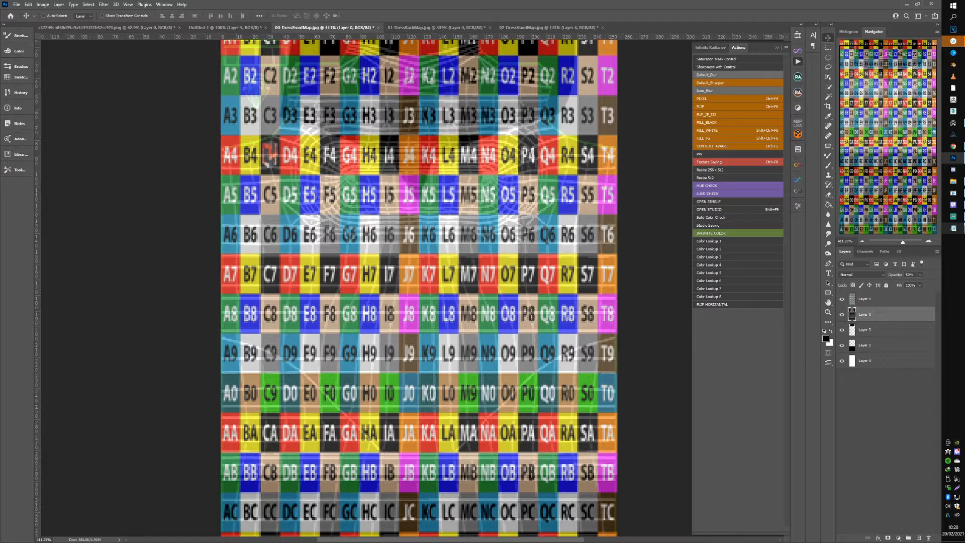
Check the dress neckline on the avatar in IMVU, then return to Photoshop and hide the Layer 1 grid over the wireframe
left_click(953, 193)
left_click_drag(248, 197, 271, 246)
left_click(953, 158)
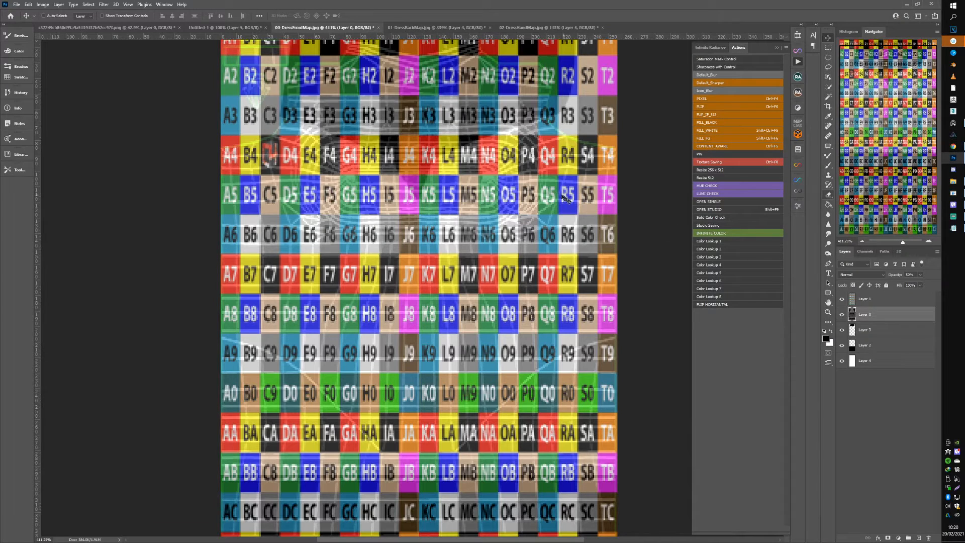
left_click(843, 300)
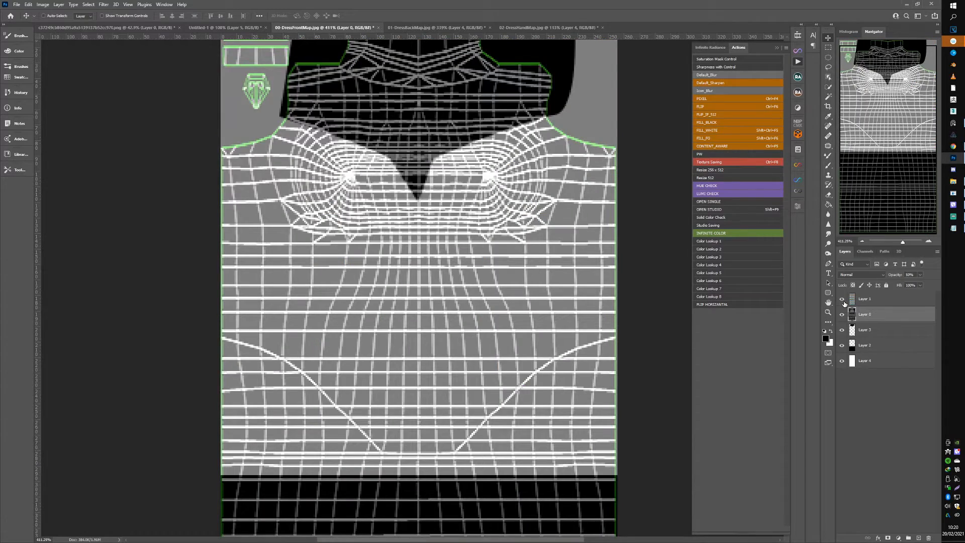
left_click(843, 300)
left_click(844, 300)
left_click(843, 315)
left_click(843, 315)
Outline a patch over the right side of the front neckline with the Pen tool and fill it black on a new layer
key("p")
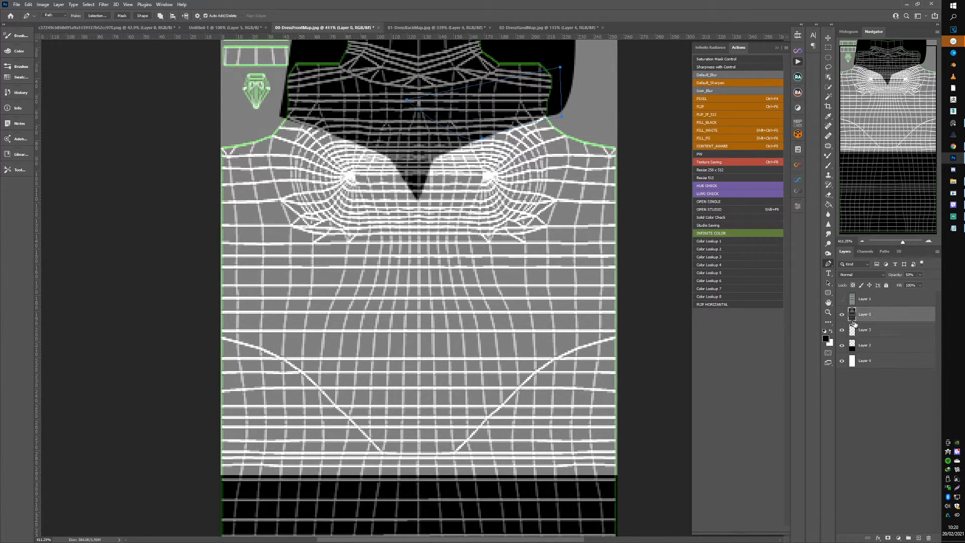
key("ctrl+shift+alt+n")
key("ctrl+Return")
key("alt+BackSpace")
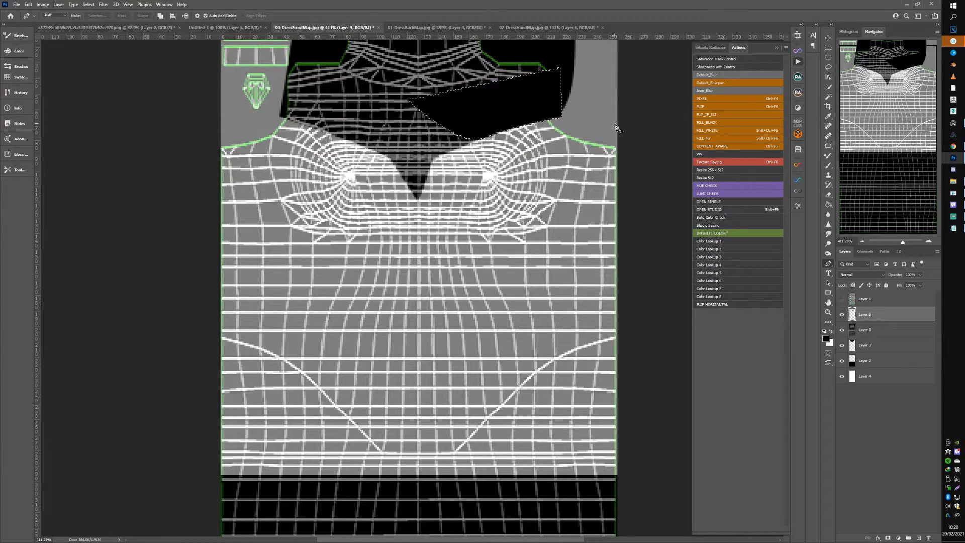
key("ctrl+d")
Compare the black neckline shape with and without the Layer 0 wireframe, leaving the wireframe hidden
left_click(844, 331)
left_click(844, 331)
left_click(844, 332)
left_click(844, 331)
left_click(843, 332)
left_click(843, 331)
left_click(842, 332)
left_click(842, 332)
left_click(842, 332)
left_click(842, 332)
left_click(842, 332)
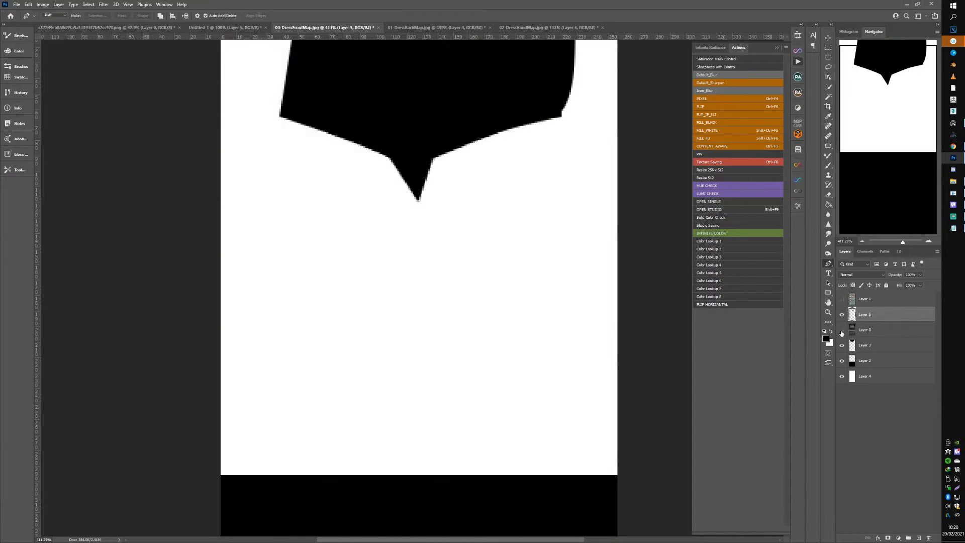
left_click(842, 330)
left_click(843, 330)
Save the corrected front opacity map over the existing frontopacity.jpg
key("shift+ctrl+s")
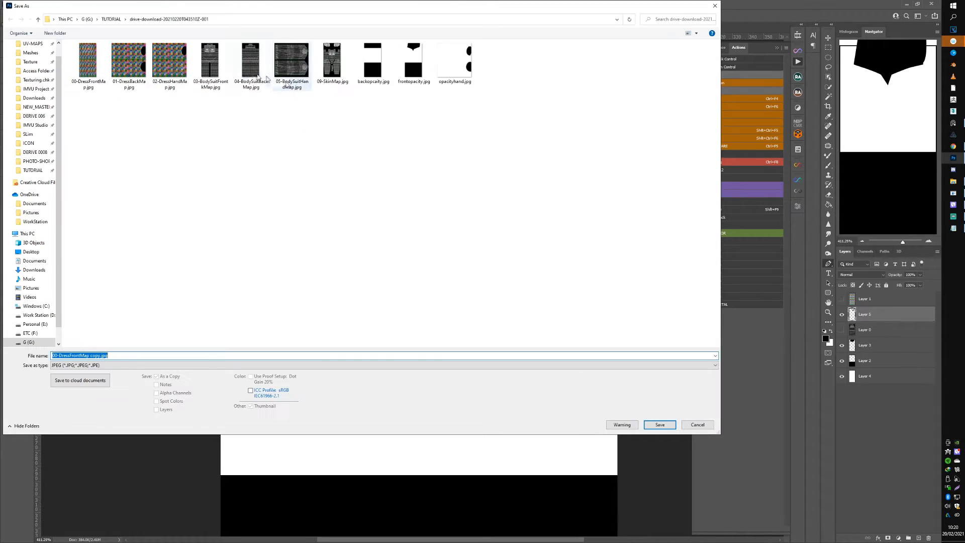
double_click(414, 63)
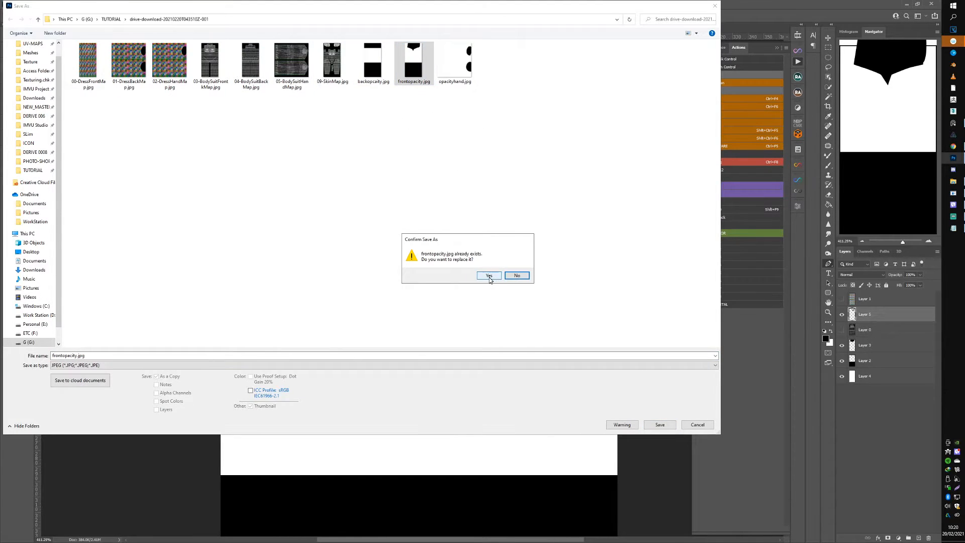
left_click(489, 276)
left_click(513, 150)
Switch to IMVU, reload frontopacity.jpg as the front material's opacity map and apply the changes
left_click(955, 206)
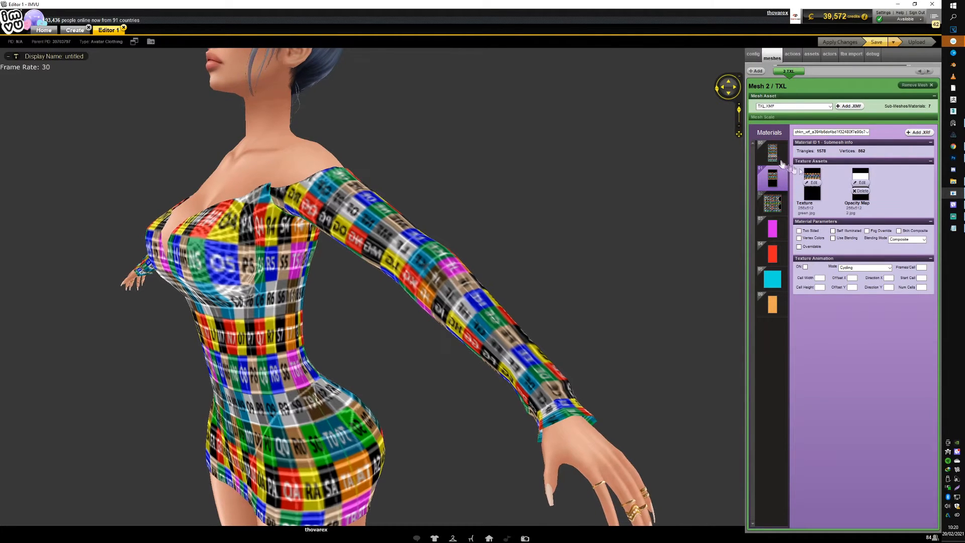
left_click(777, 162)
left_click(813, 183)
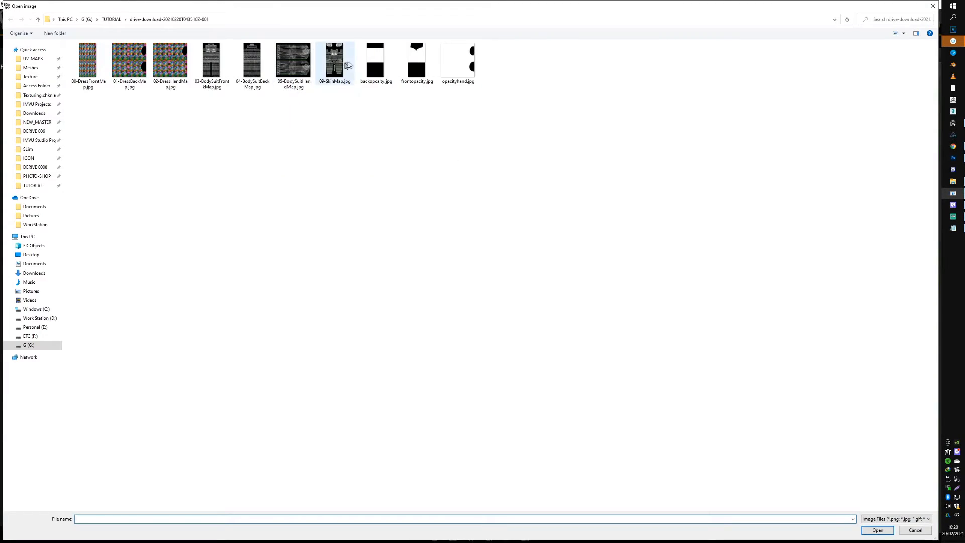
double_click(416, 60)
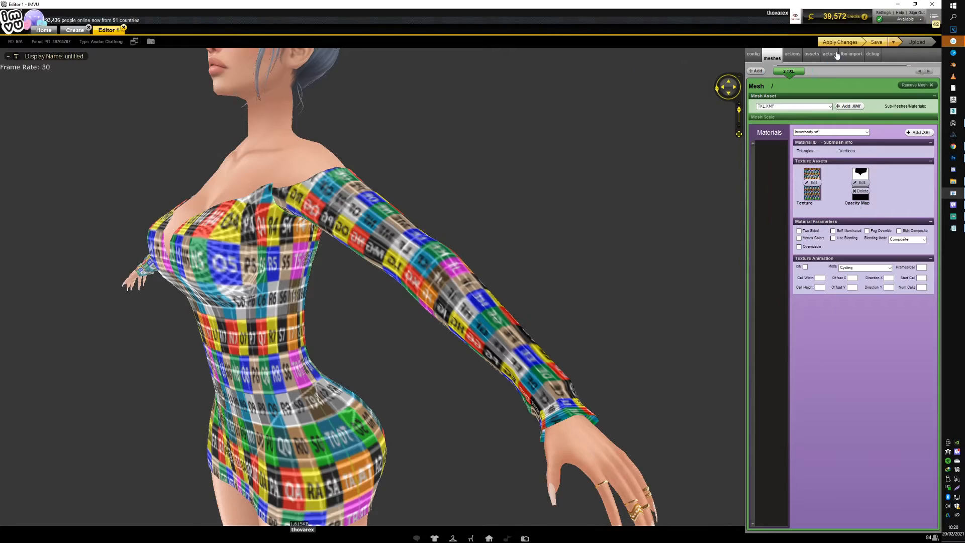
left_click(839, 44)
Inspect the updated front neckline on the avatar from both sides and from the front
left_click_drag(412, 244, 432, 239)
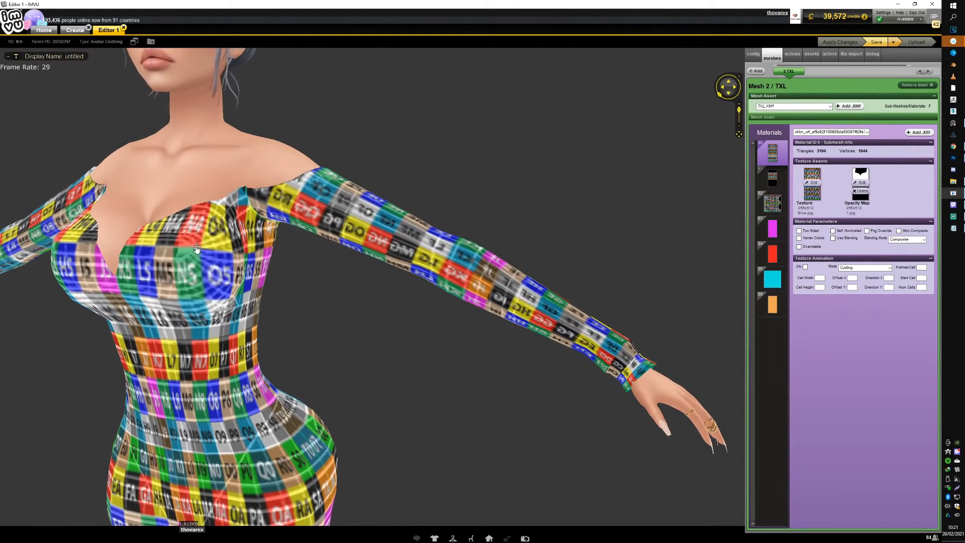
scroll(308, 295, "down", 5)
scroll(315, 301, "up", 5)
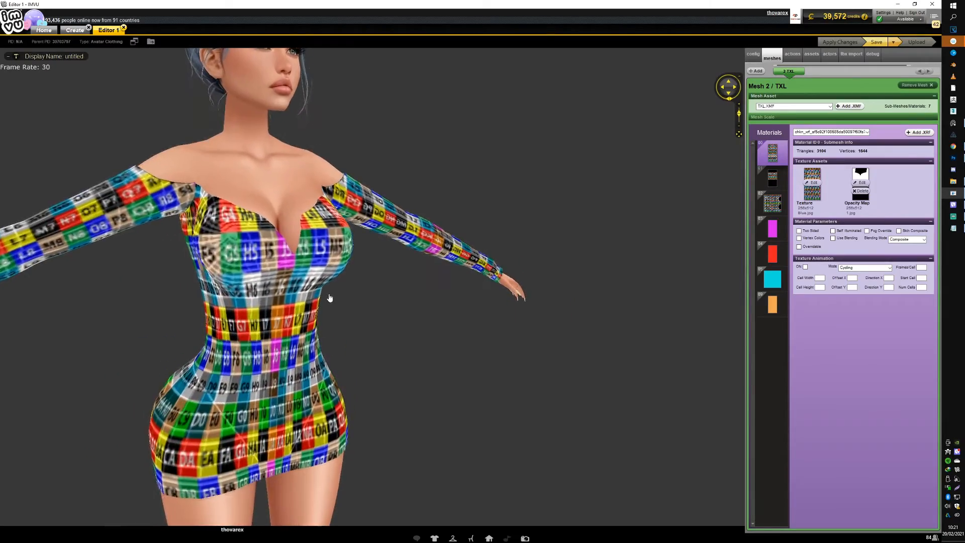
left_click_drag(316, 296, 264, 267)
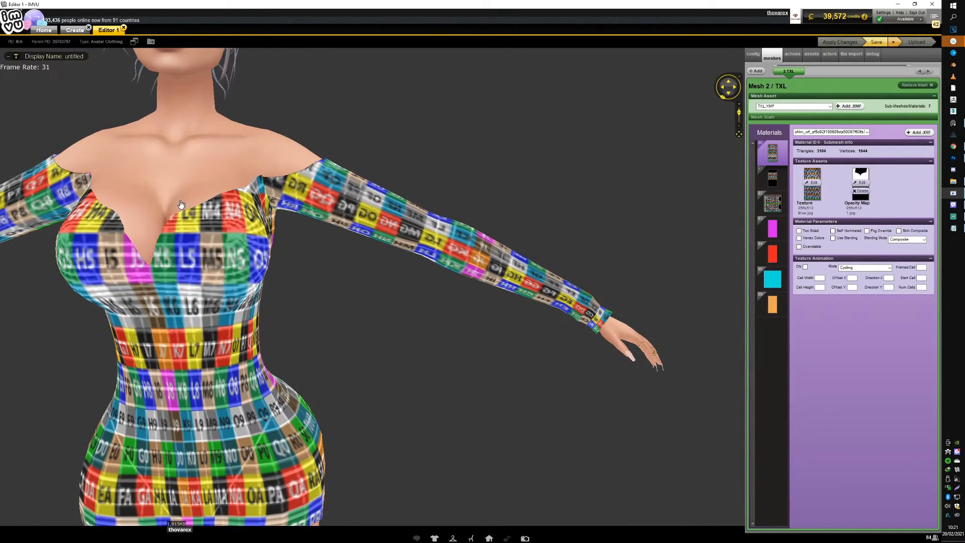
left_click_drag(187, 226, 236, 225)
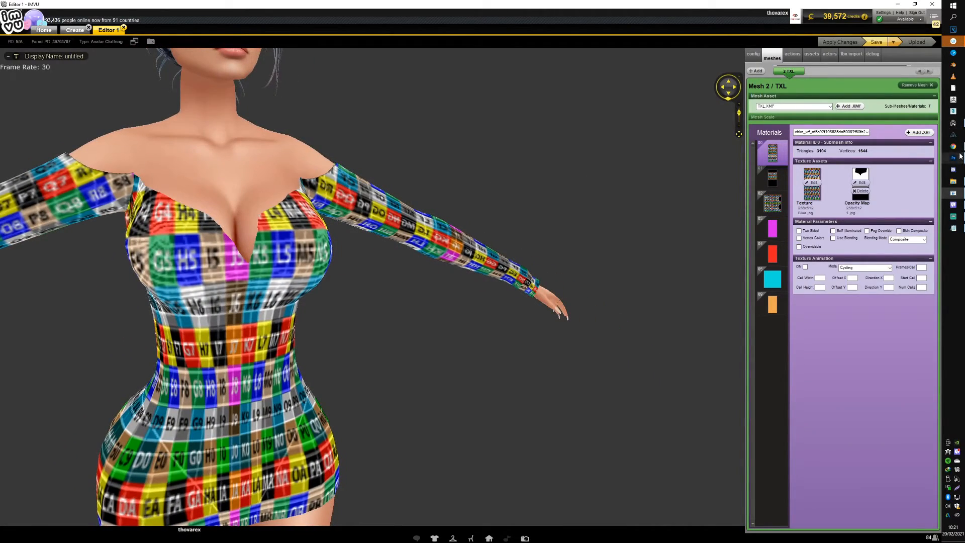
Switch to Photoshop, show the Layer 0 wireframe and move it above the black patch on Layer 5
left_click(960, 155)
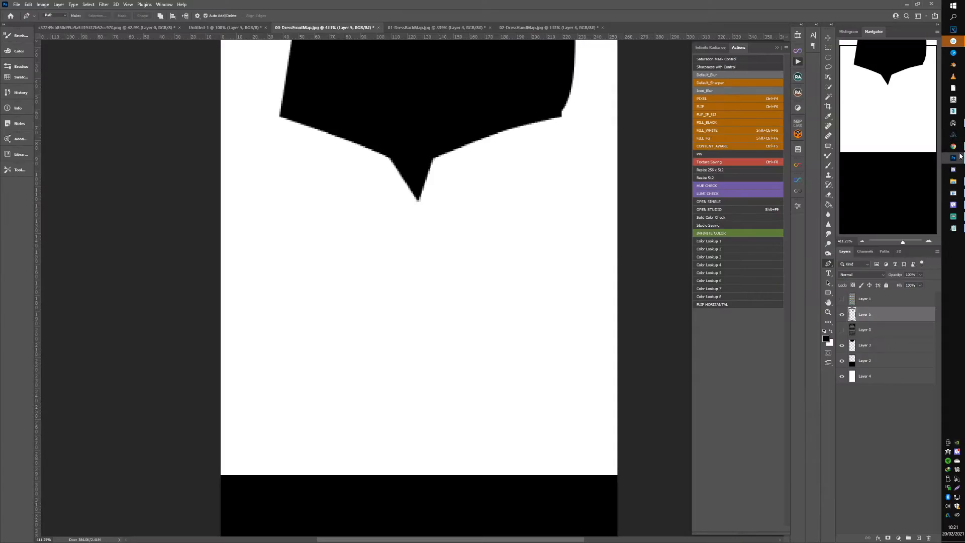
left_click(843, 302)
left_click(843, 302)
left_click(842, 329)
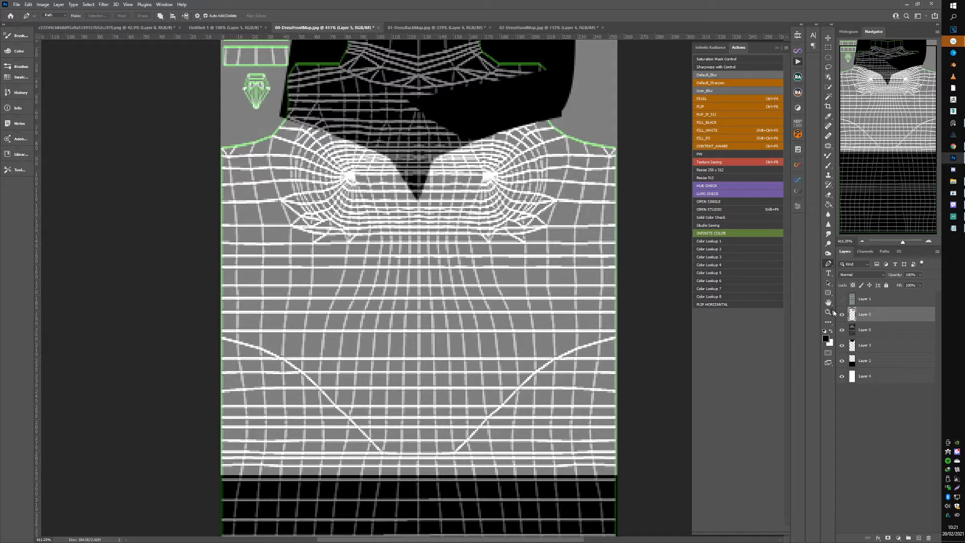
left_click_drag(855, 329, 855, 308)
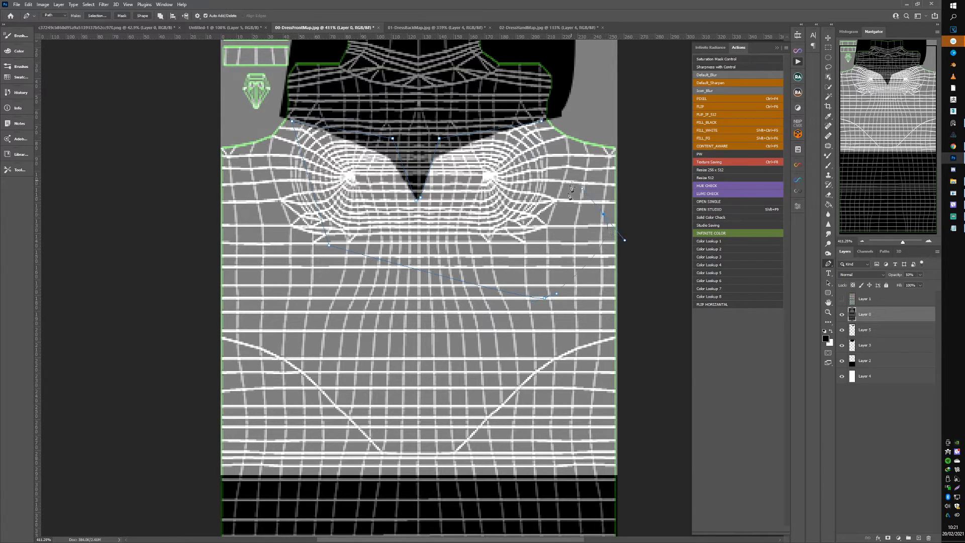
Convert the closed path drawn below the front neckline into a selection
key("ctrl+Return")
key("alt+Delete")
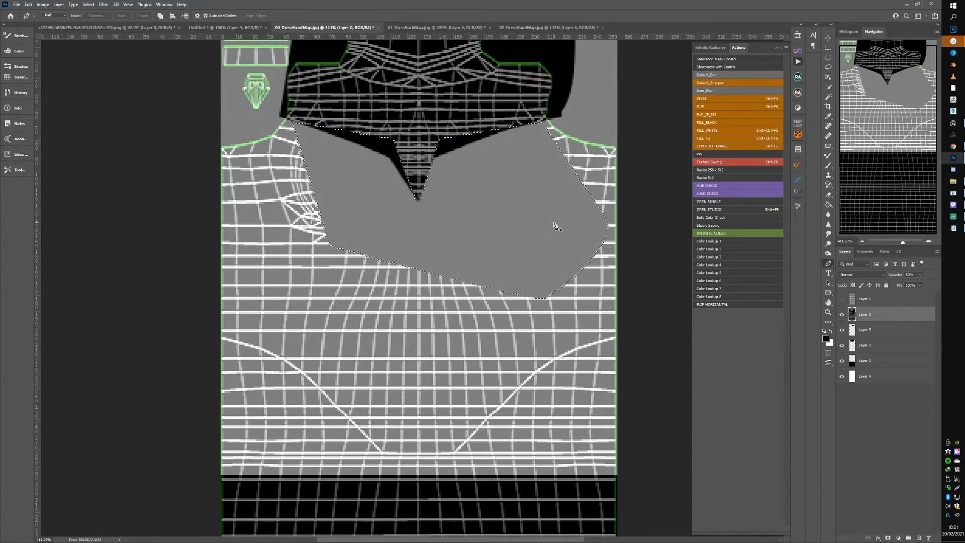
key("ctrl+shift+s")
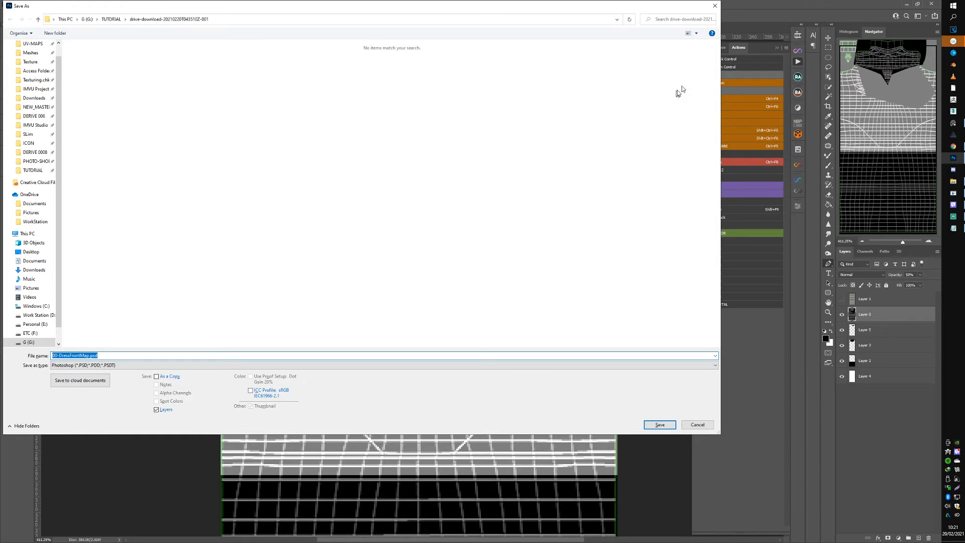
left_click(715, 5)
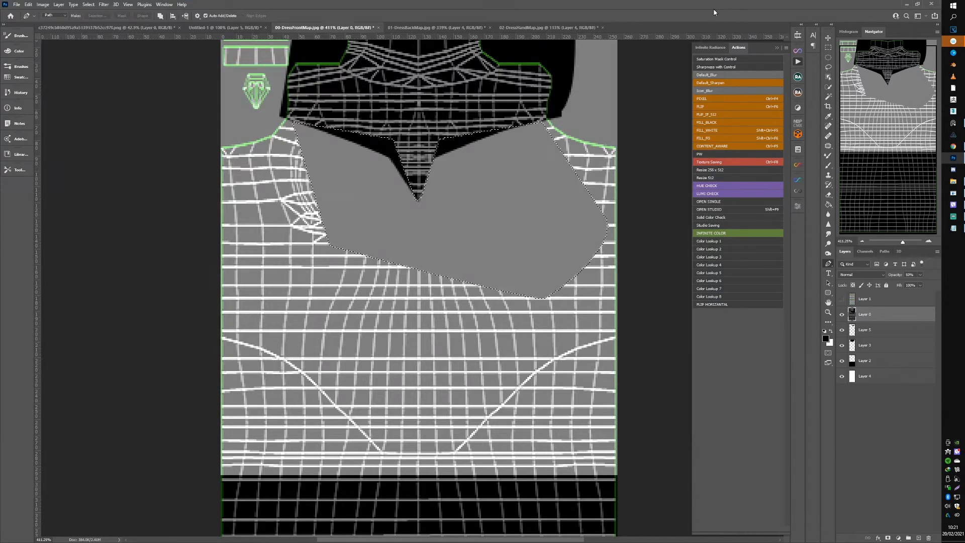
key("ctrl+z")
Create a new layer above Layer 5, fill the neckline selection with white on it and deselect
left_click(870, 330)
key("ctrl+alt+shift+n")
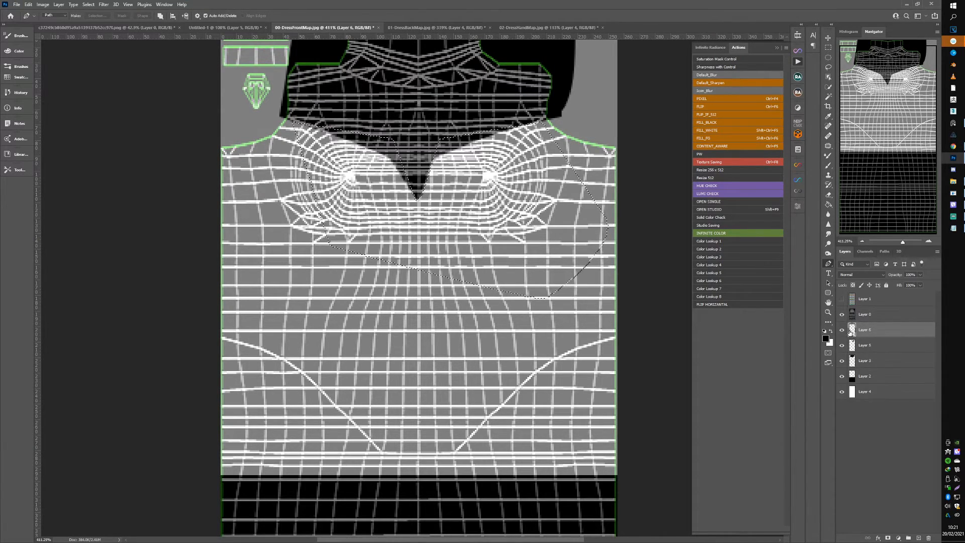
key("alt+BackSpace")
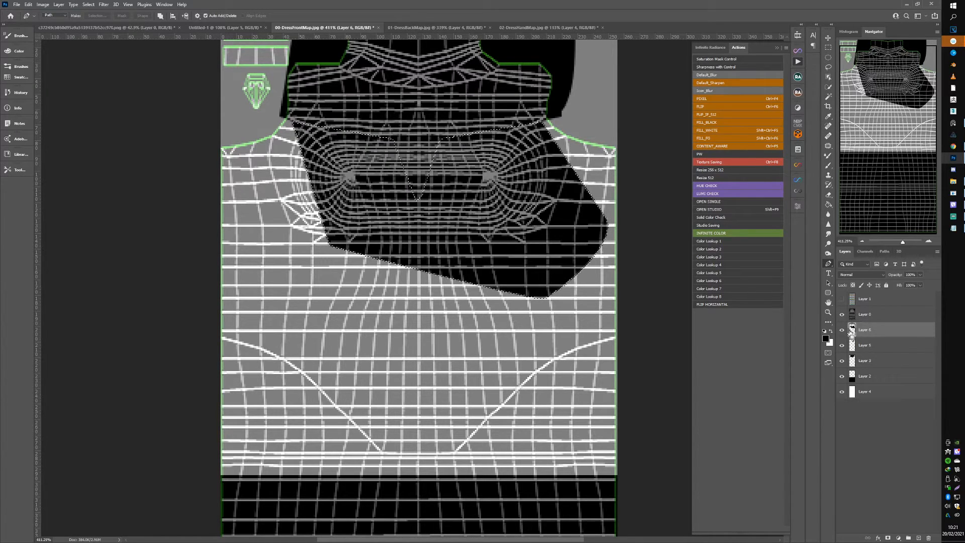
key("ctrl+z")
key("ctrl+d")
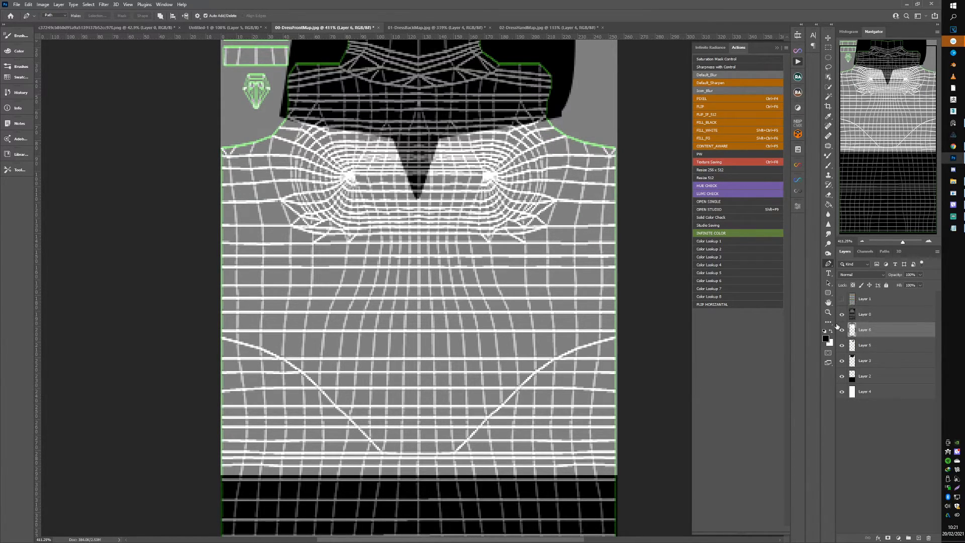
Hide the Layer 0 wireframe and save the front opacity map as a JPEG over the existing frontopacity.jpg
left_click(842, 315)
key("ctrl+shift+s")
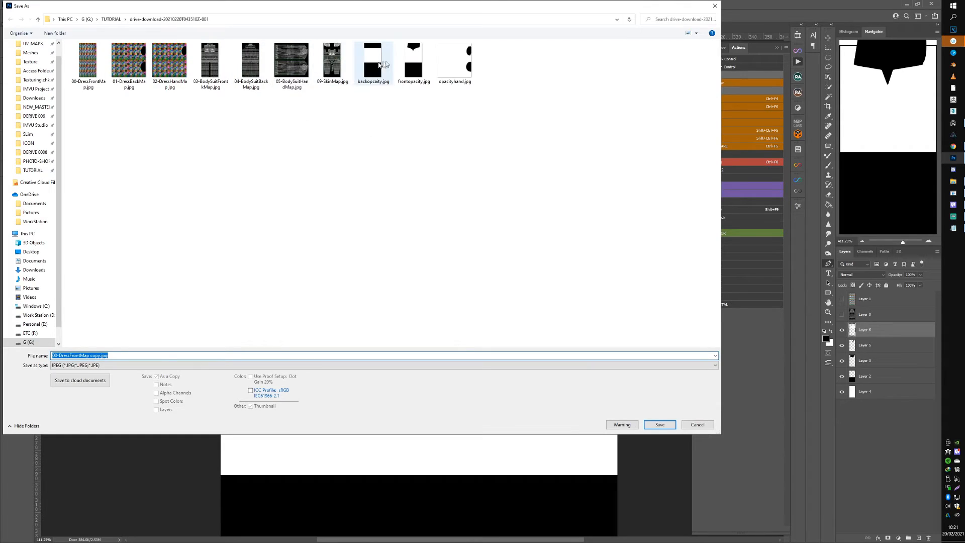
double_click(409, 56)
left_click(478, 276)
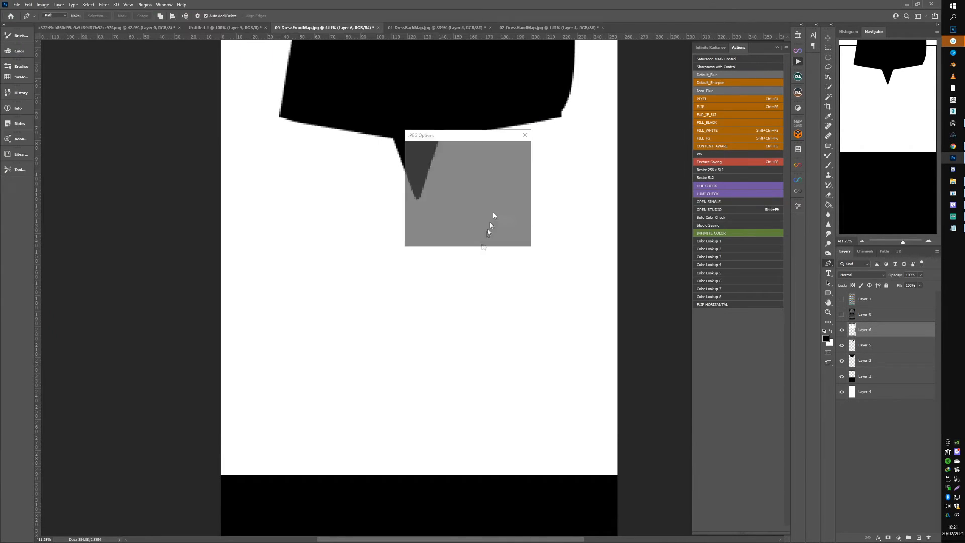
left_click(512, 150)
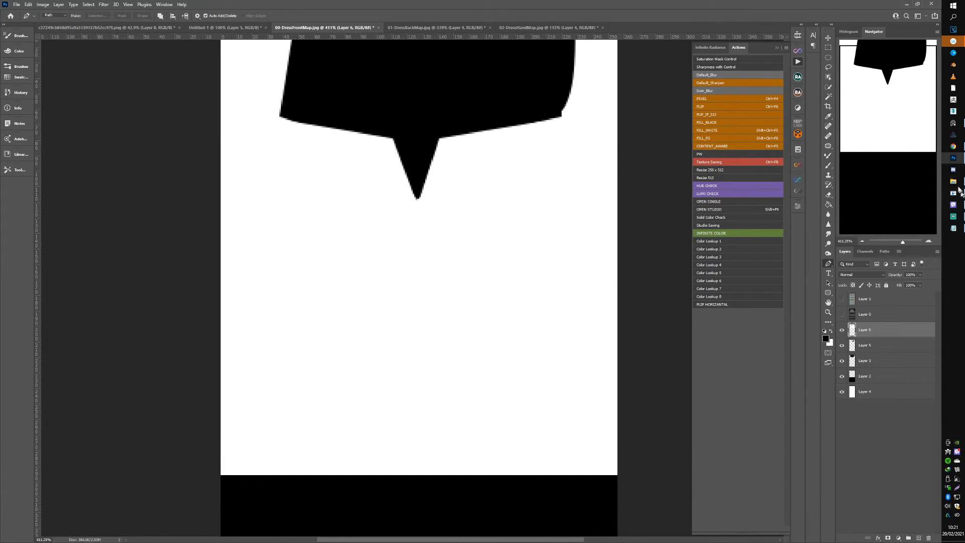
Switch to IMVU, load the revised frontopacity.jpg as the front material's opacity map and apply the changes
left_click(954, 193)
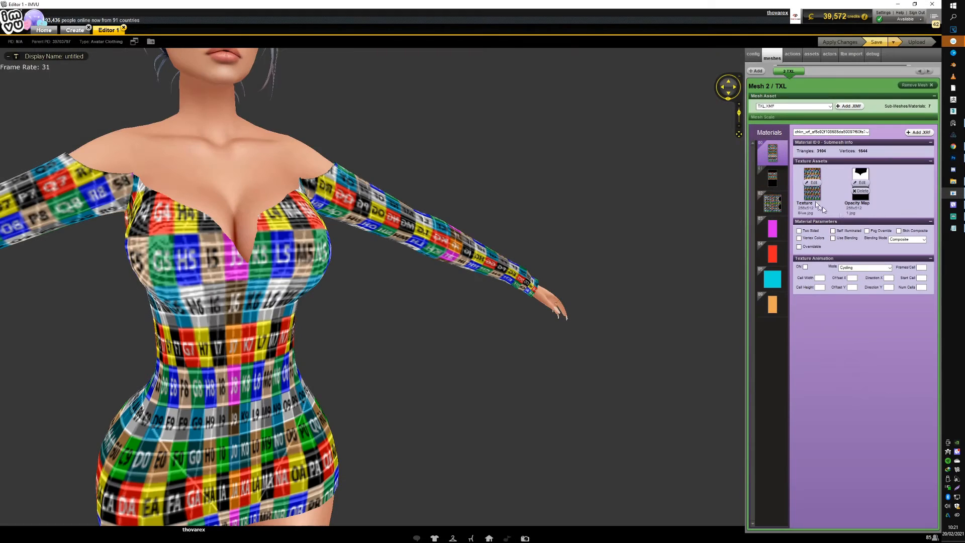
left_click(862, 182)
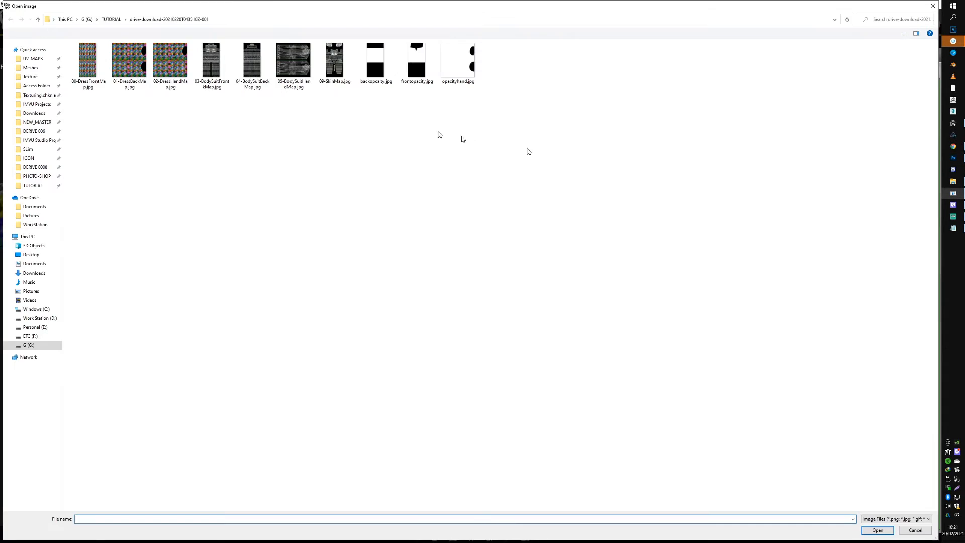
double_click(402, 55)
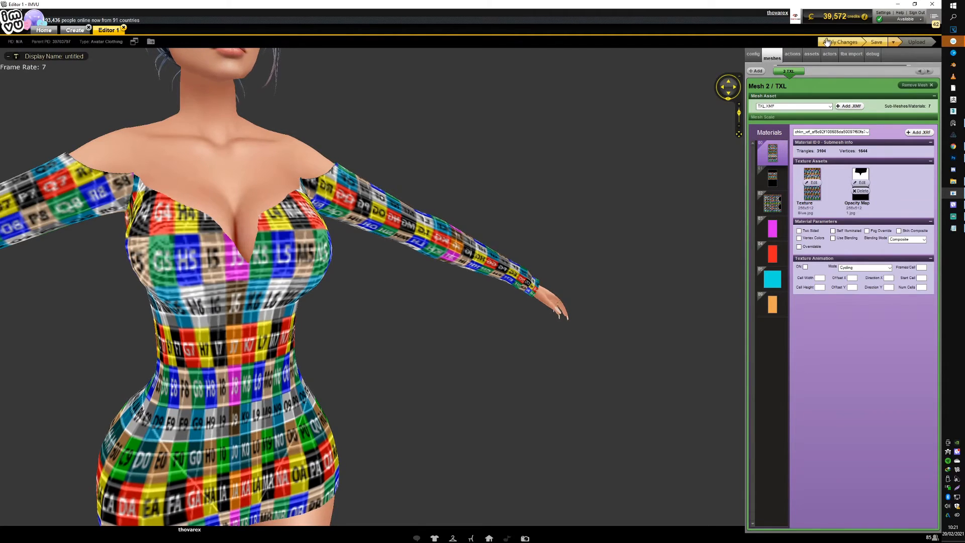
Compare the neckline on the avatar with the camouflage outfit reference from the front and side at several distances
scroll(345, 220, "down", 8)
scroll(322, 241, "up", 5)
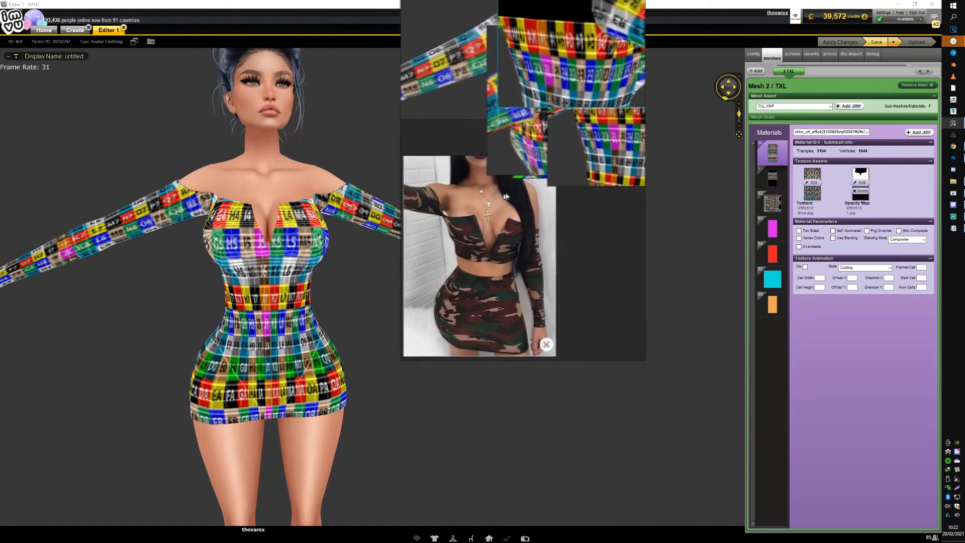
scroll(327, 274, "down", 5)
scroll(327, 274, "up", 5)
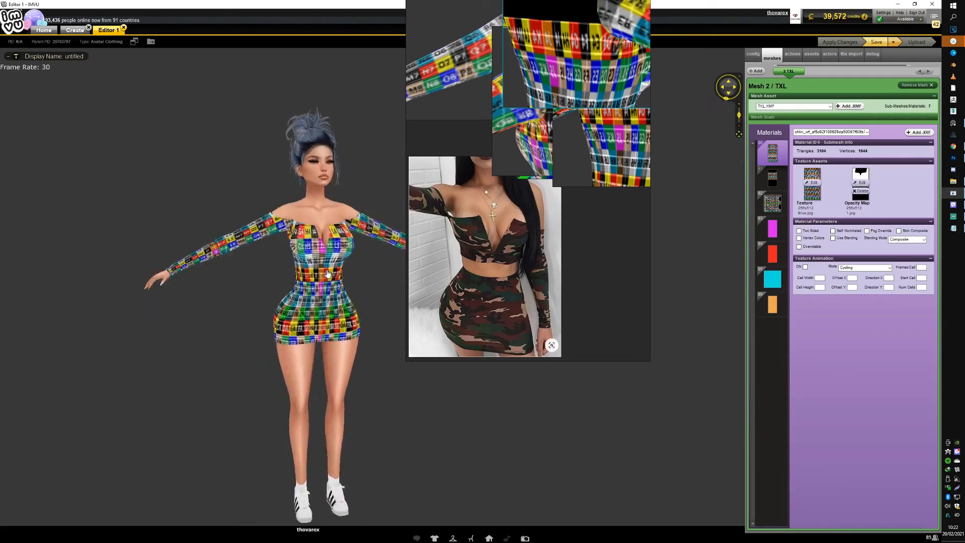
scroll(327, 274, "up", 5)
scroll(215, 260, "down", 5)
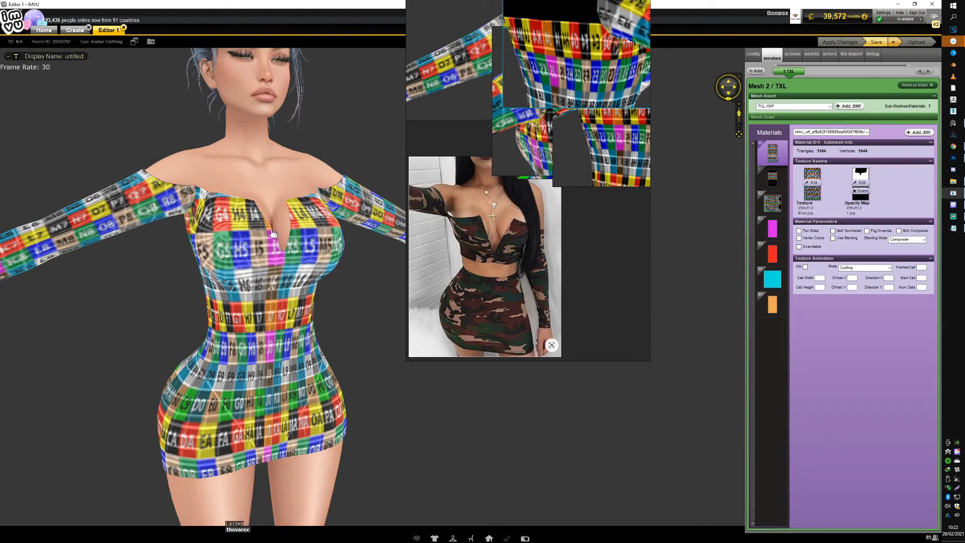
scroll(228, 252, "up", 5)
scroll(247, 249, "down", 5)
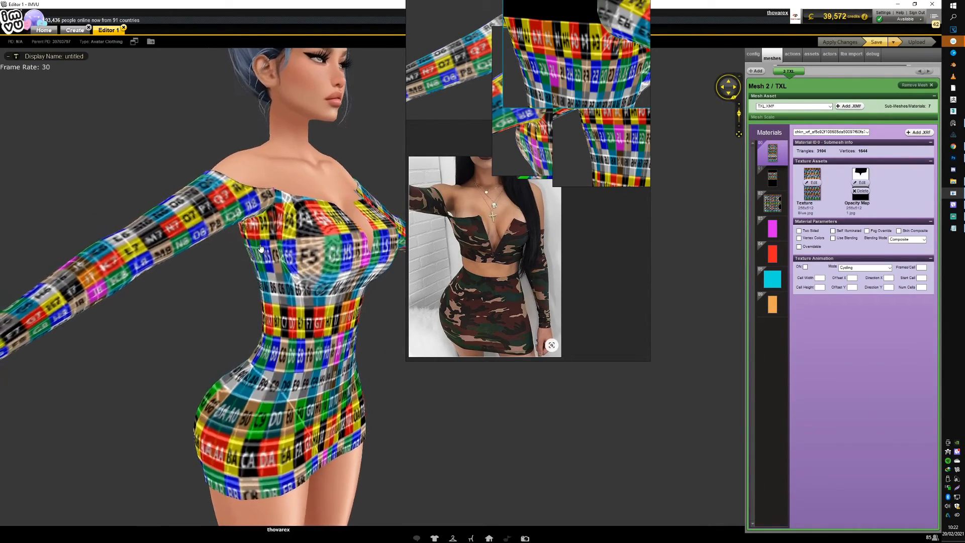
Move the reference board clear of the avatar and reposition the avatar beside it in full view
left_click_drag(511, 178, 150, 299)
left_click_drag(329, 256, 409, 258)
scroll(394, 255, "down", 4)
scroll(393, 255, "up", 1)
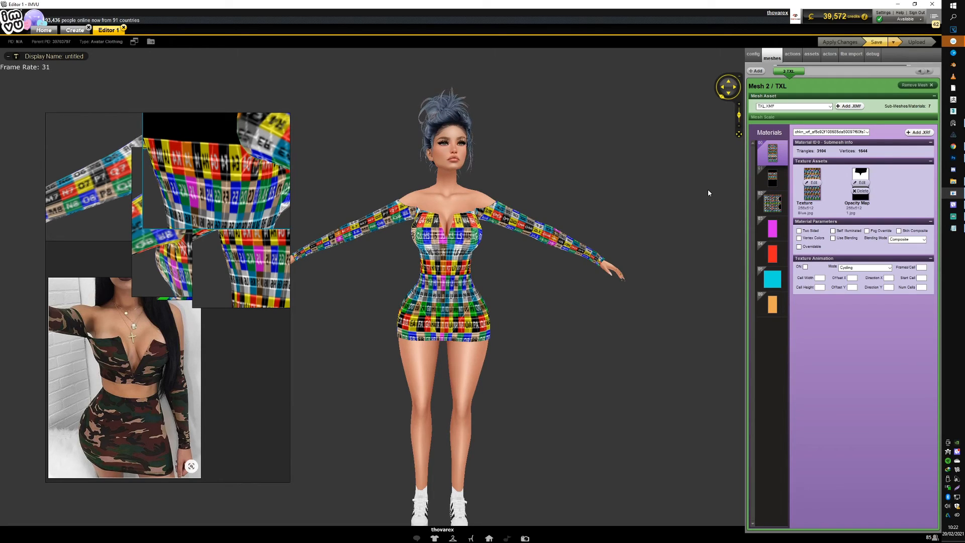
Examine the dress's neckline, sleeves, waist and hem on the avatar from several angles against the reference photo
scroll(539, 196, "up", 4)
left_click_drag(540, 196, 530, 285)
scroll(439, 250, "down", 10)
scroll(448, 243, "up", 5)
scroll(455, 236, "up", 1)
scroll(455, 237, "down", 5)
scroll(427, 280, "up", 5)
scroll(431, 276, "down", 5)
scroll(455, 278, "up", 6)
scroll(531, 284, "down", 5)
scroll(531, 284, "up", 6)
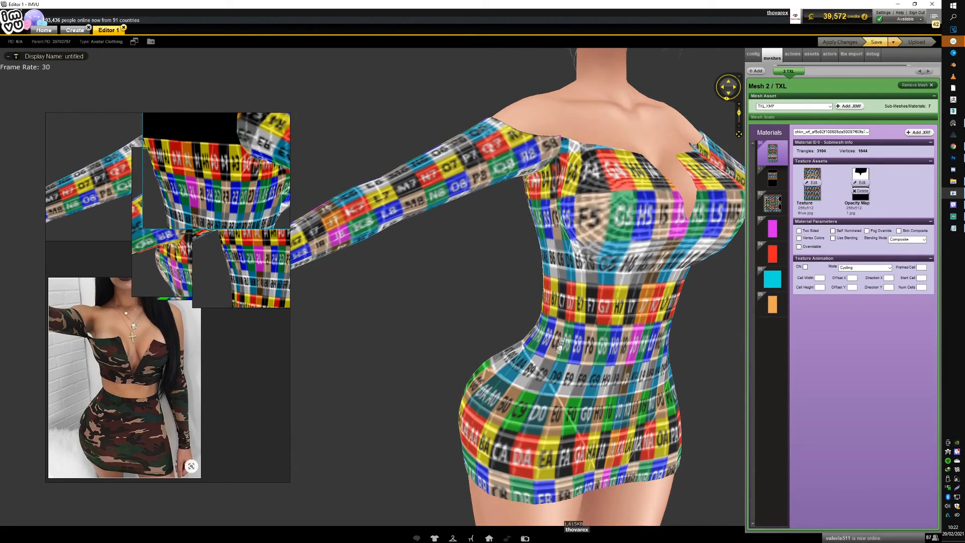
left_click_drag(567, 379, 271, 358)
scroll(514, 348, "up", 3)
scroll(457, 361, "down", 5)
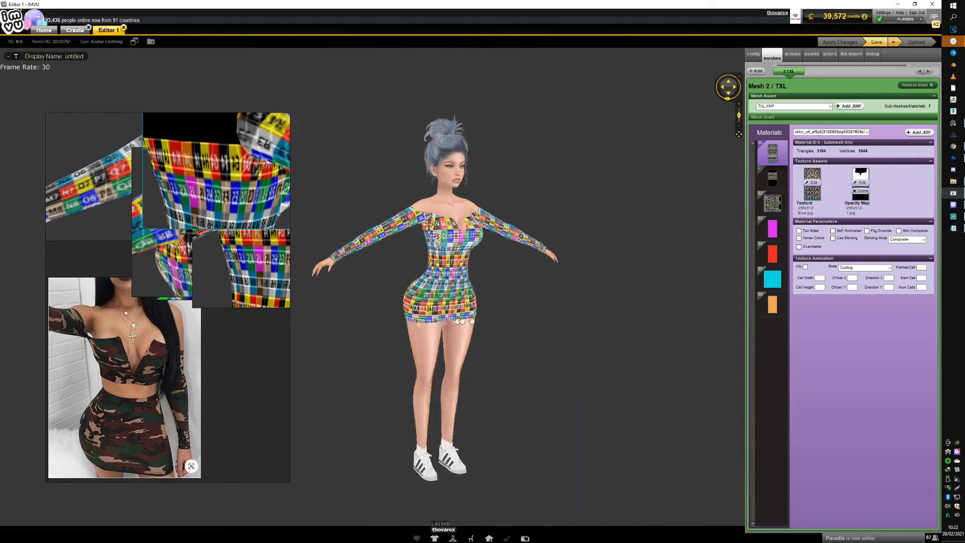
scroll(509, 320, "up", 2)
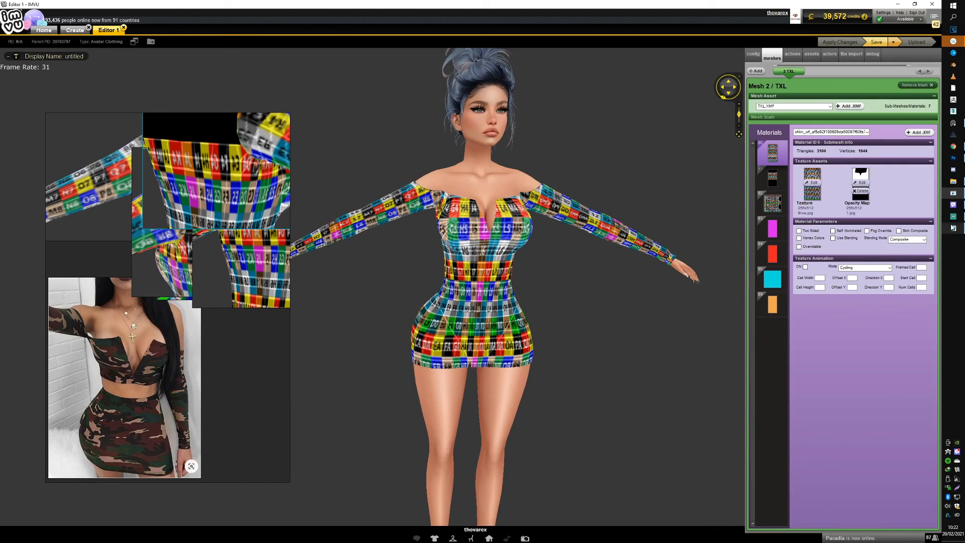